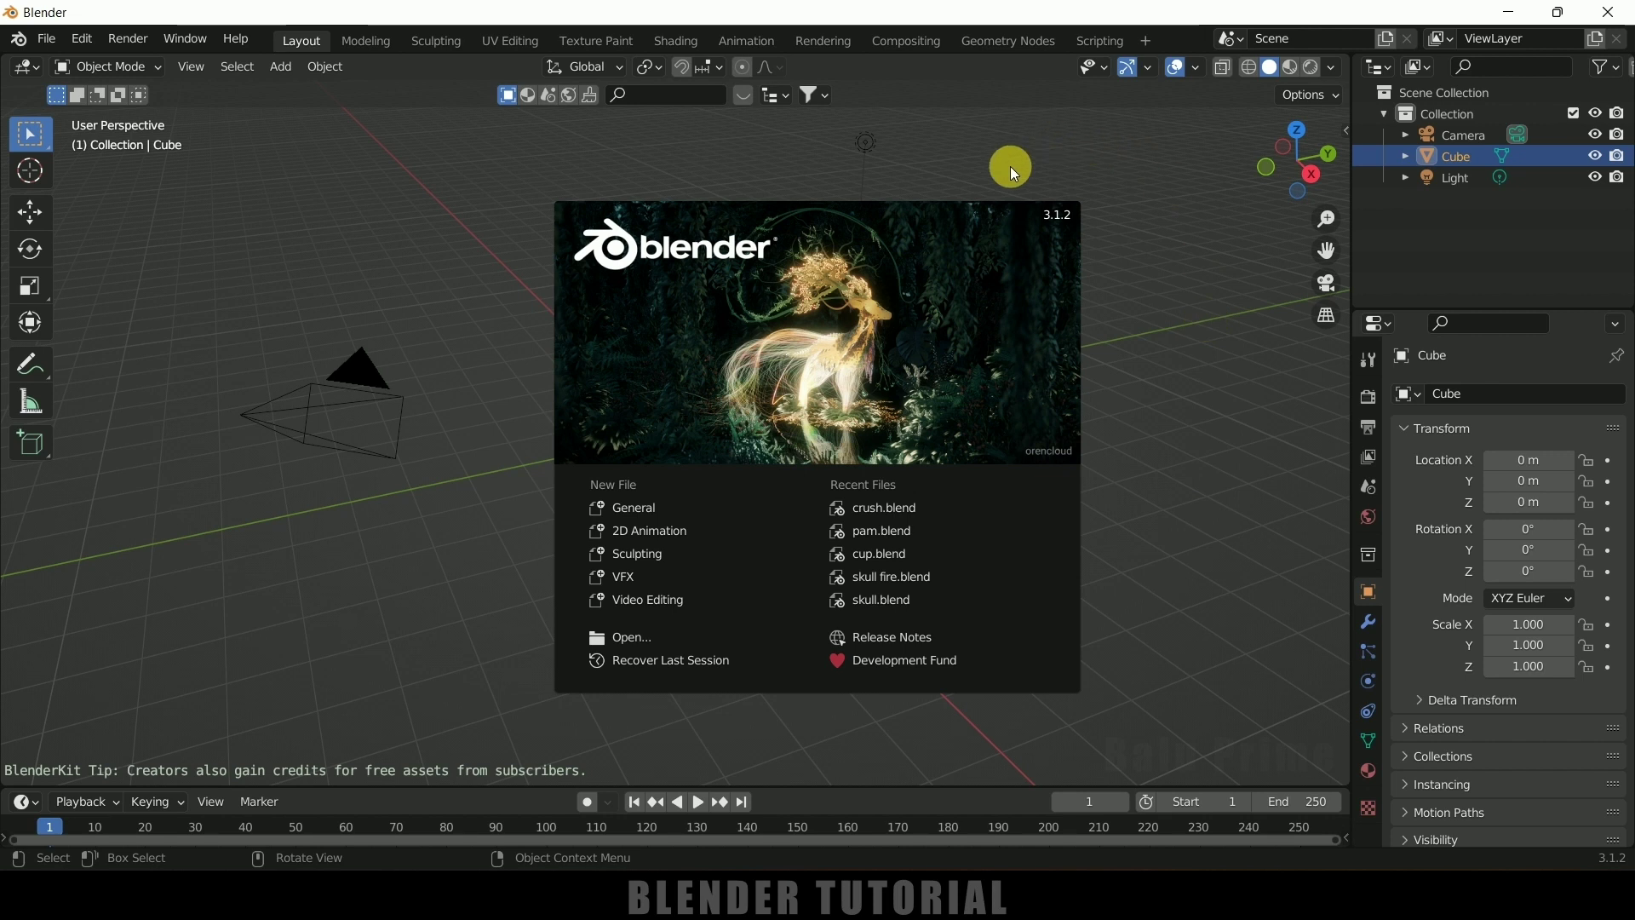
Dismiss the splash screen and delete all default objects from the scene
click(1168, 380)
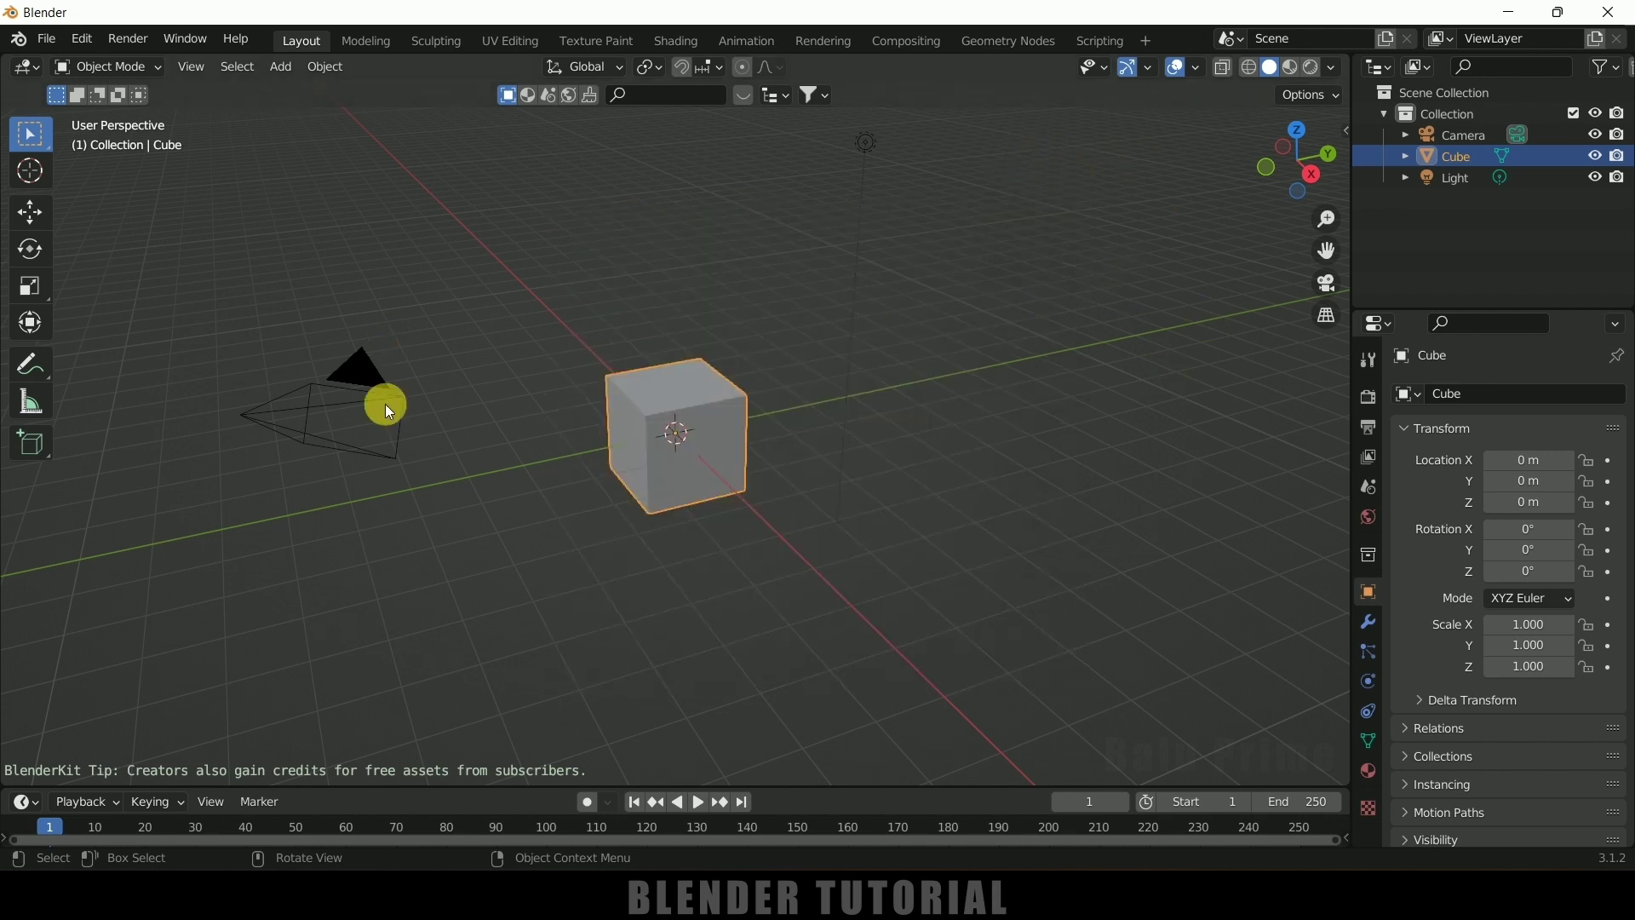
key(a)
key(Delete)
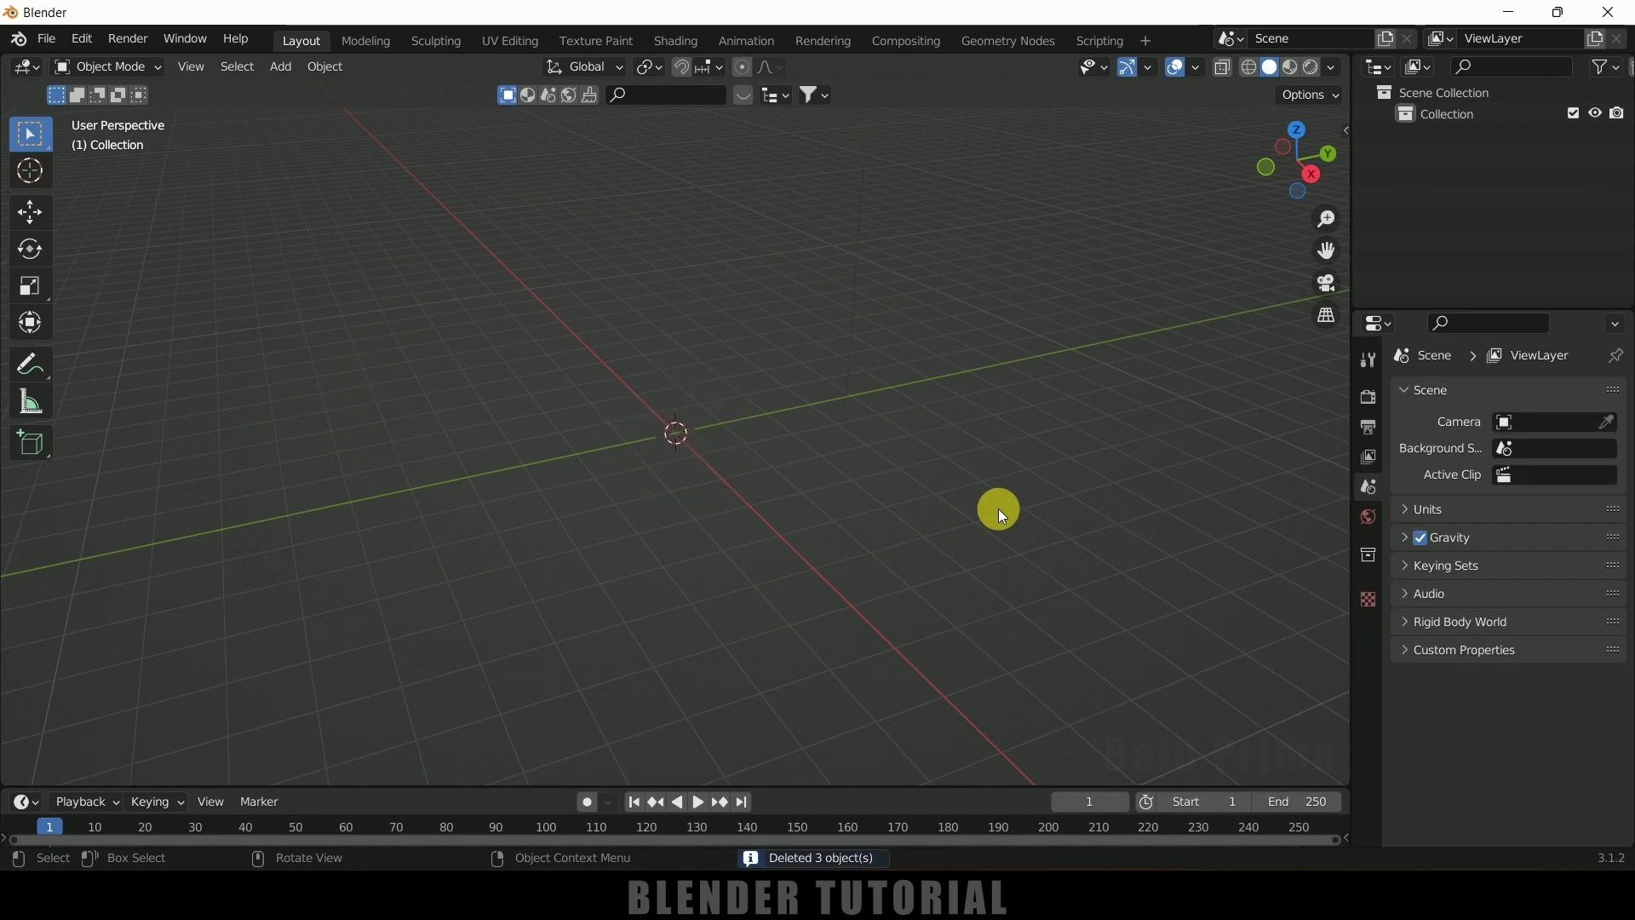
Add a text object at the origin and scale it up to about 3.1
click(281, 68)
click(313, 175)
middle_drag(597, 433, 825, 540)
middle_drag(893, 494, 799, 487)
key(s)
click(1249, 600)
Rotate the text 90° about the X axis so it stands upright
text(rx90)
key(Return)
middle_drag(933, 493, 822, 468)
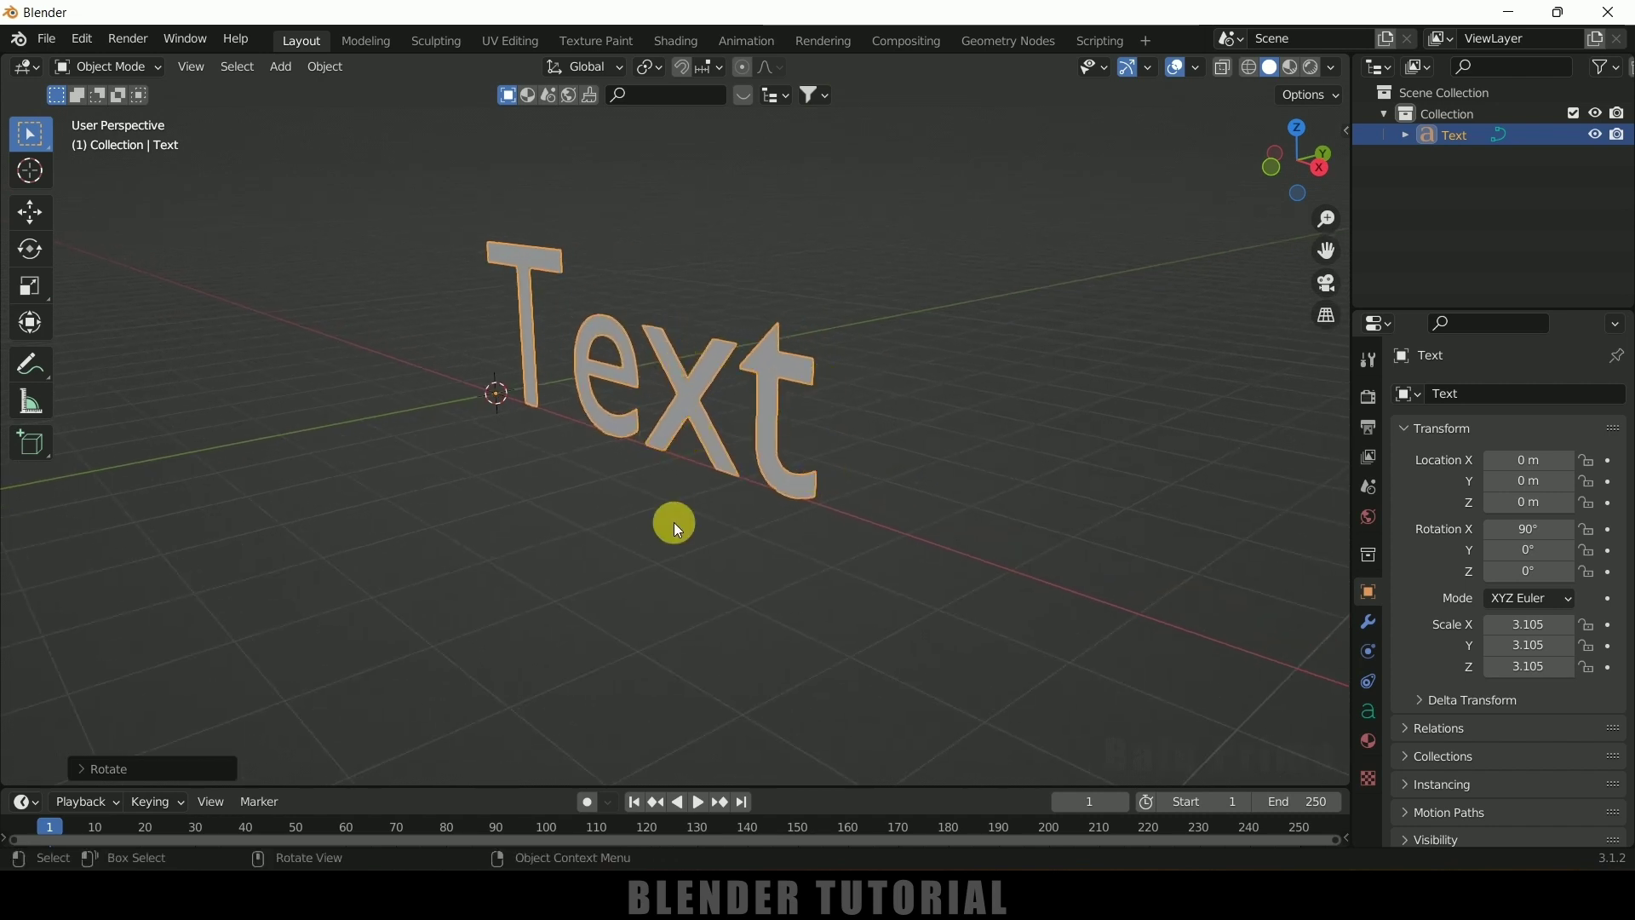
Replace the default wording of the text object with "Crush"
key(Tab)
key(BackSpace)
key(BackSpace)
key(BackSpace)
key(BackSpace)
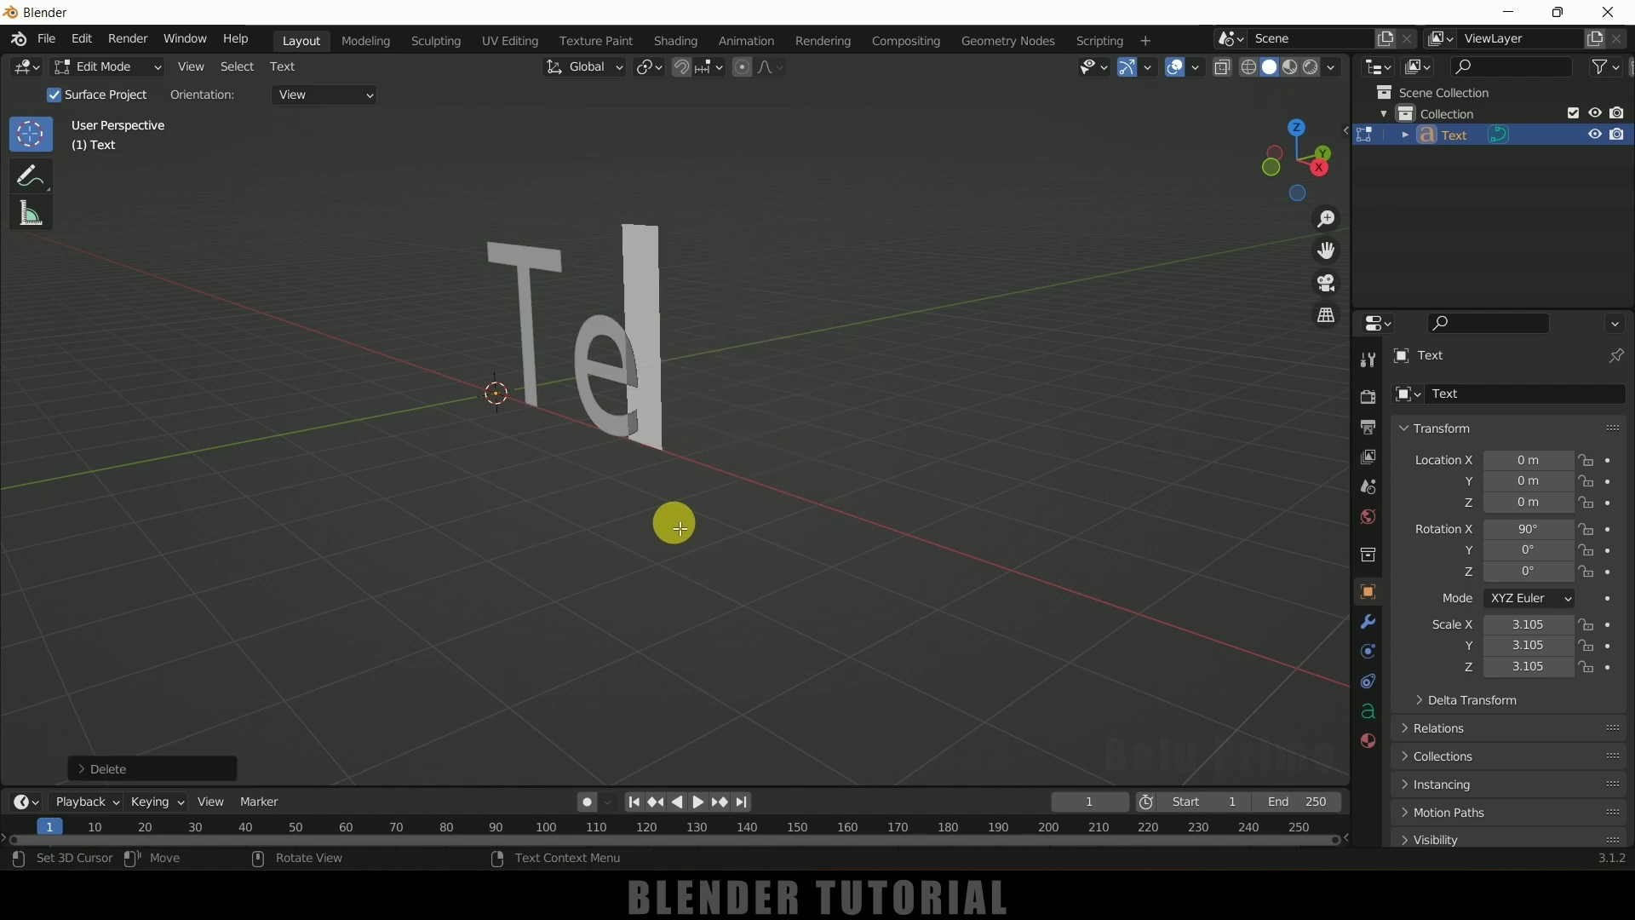
text(Cr)
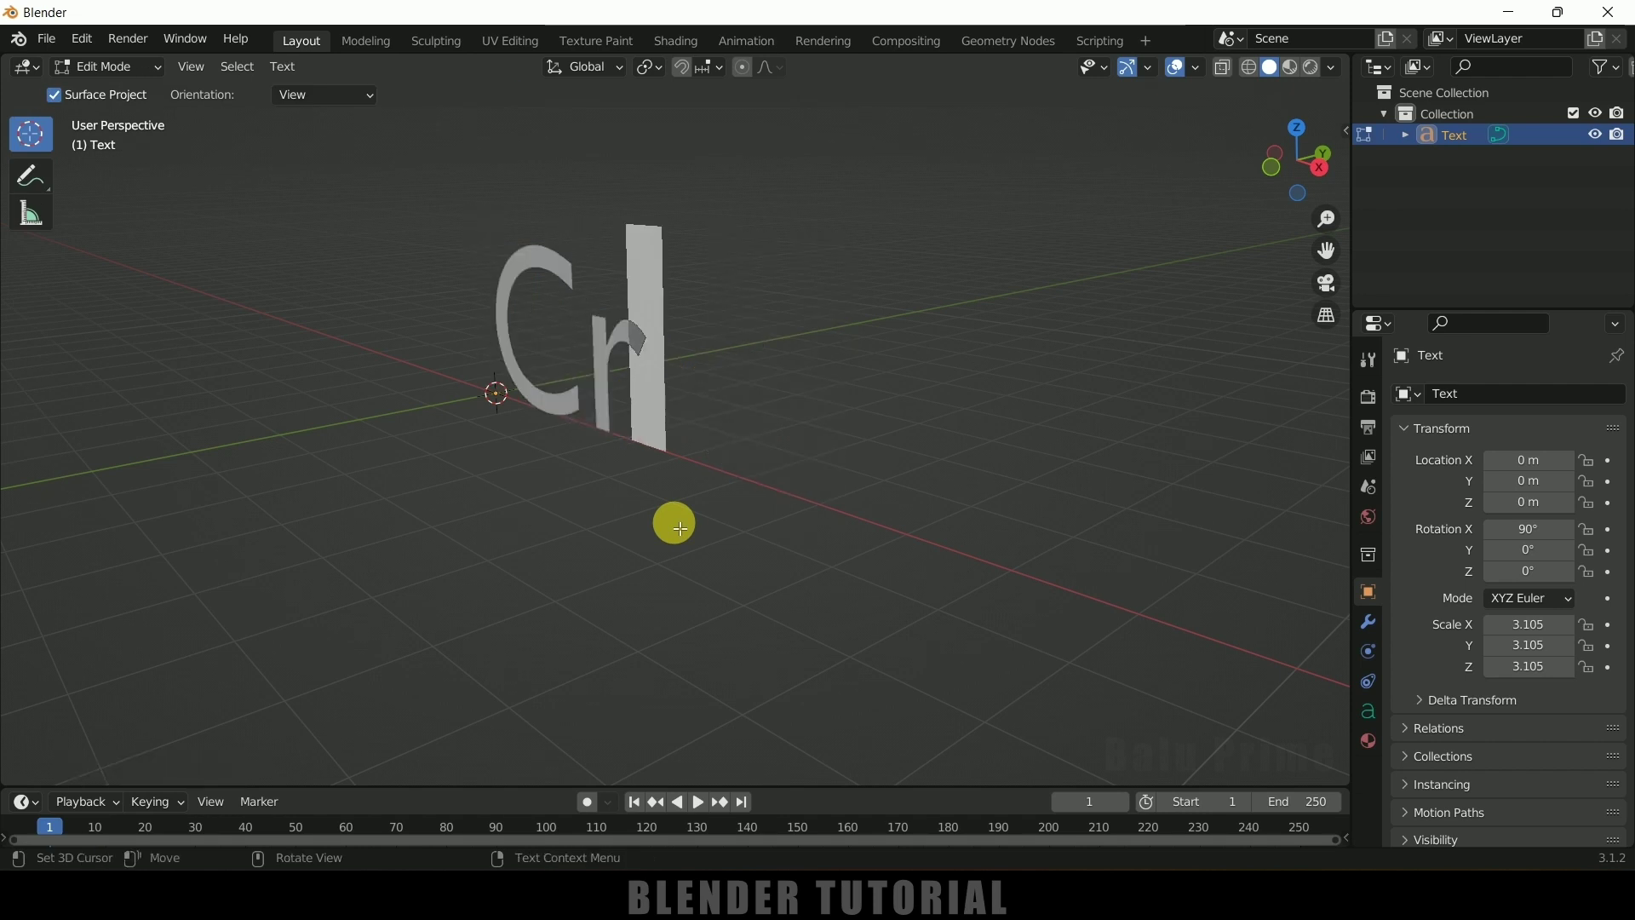
text(ush)
key(Tab)
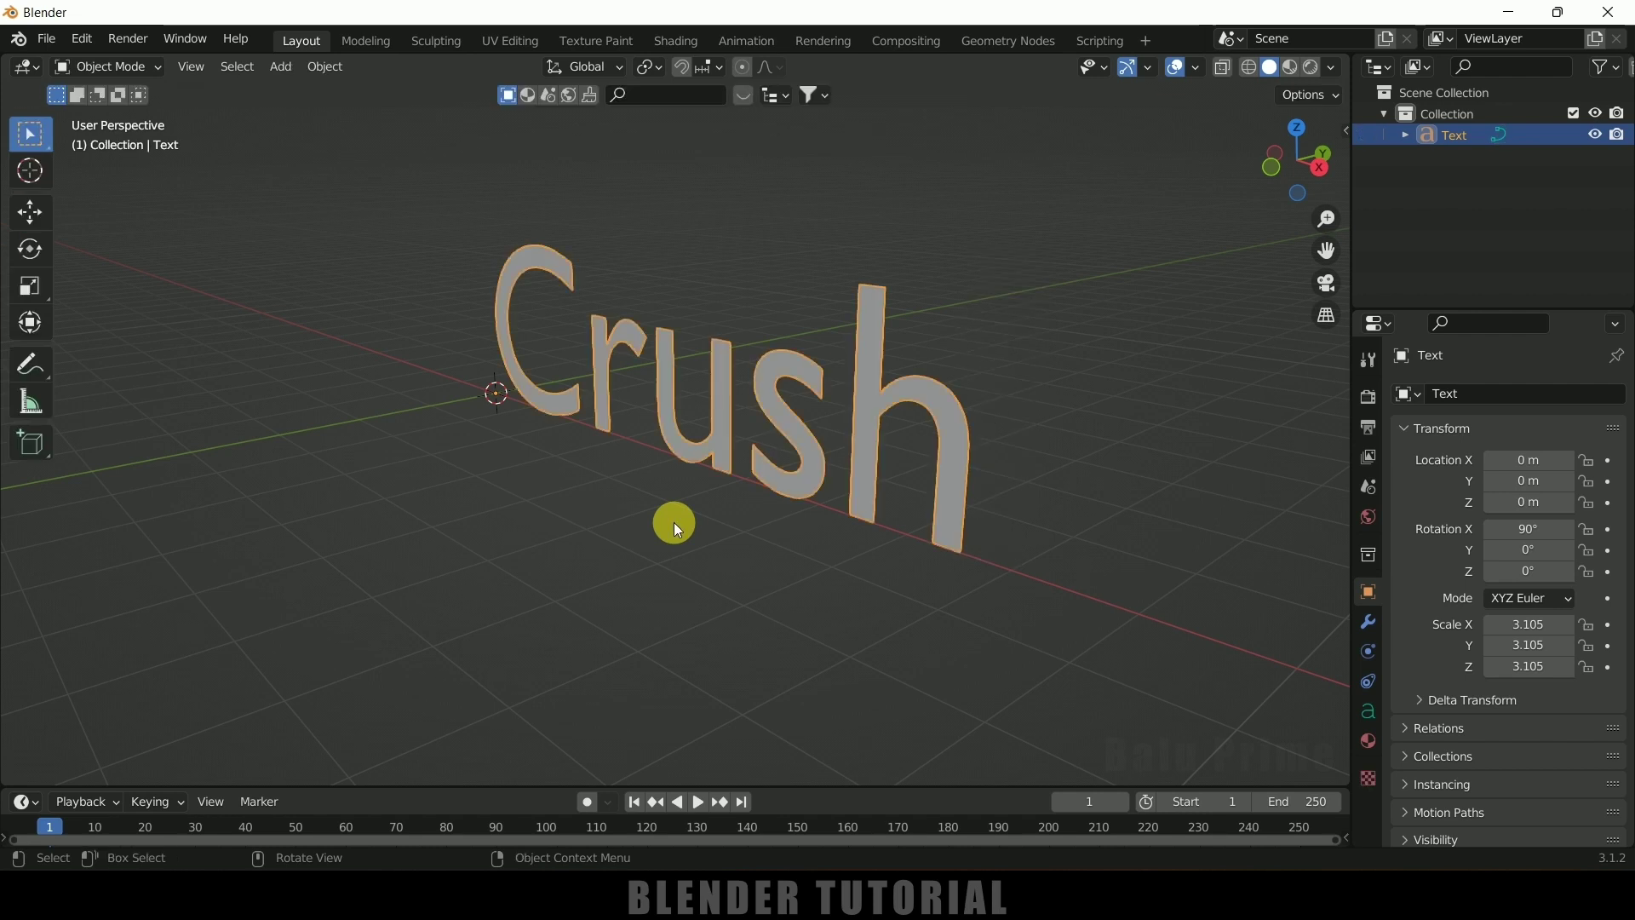
middle_drag(671, 521, 672, 525)
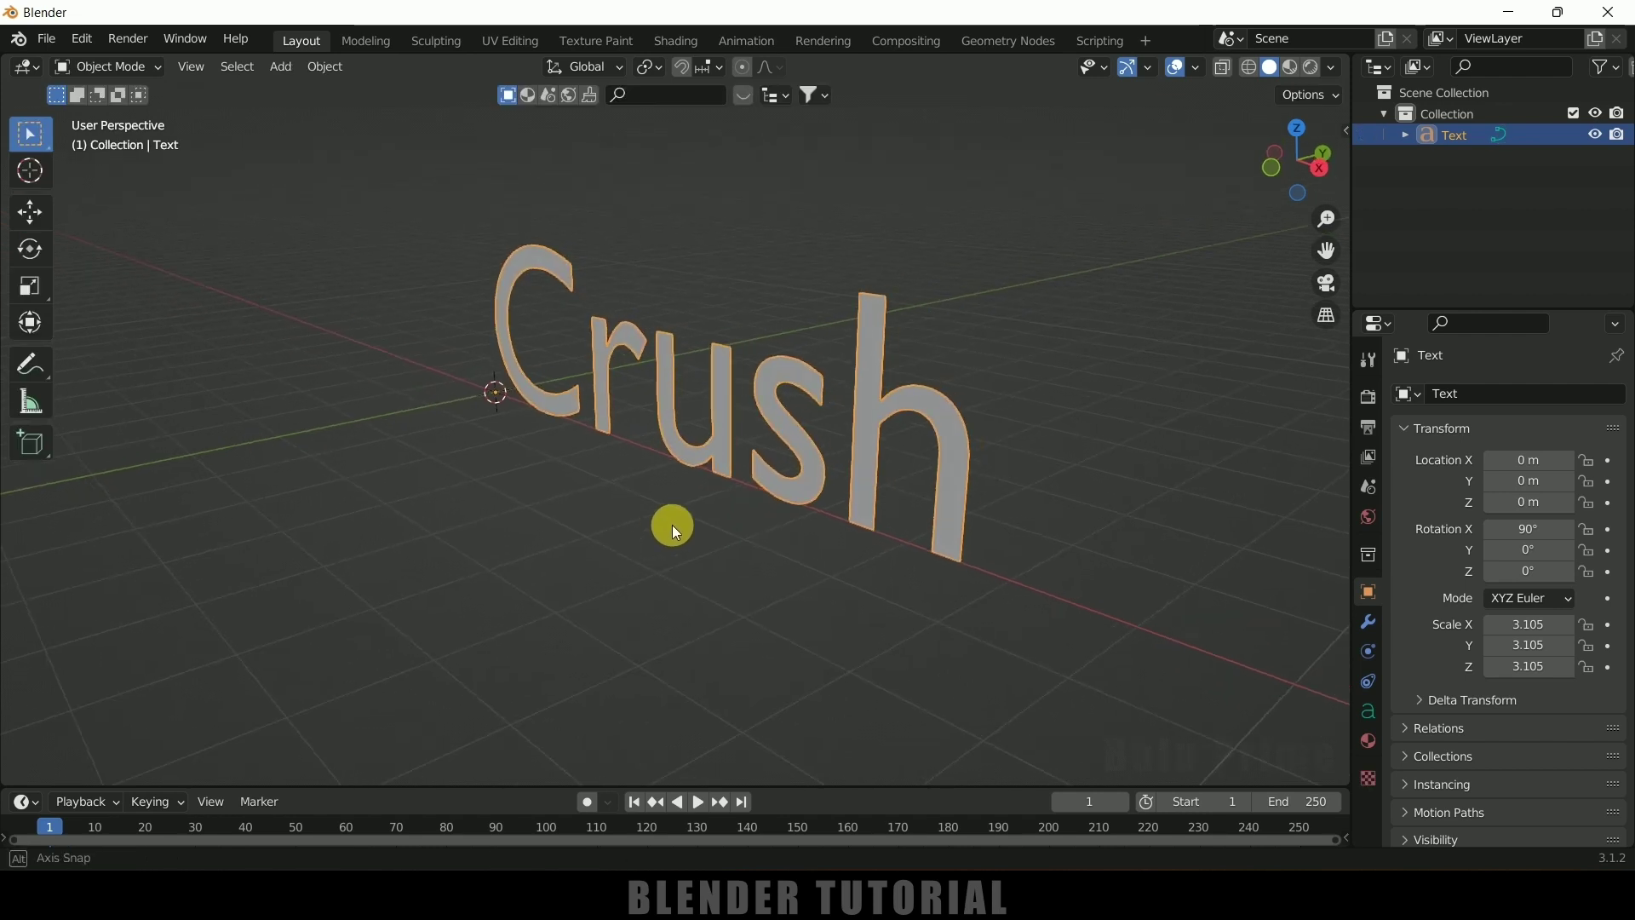
Extrude the "Crush" text to a depth of 0.11 m in its geometry settings
click(1370, 711)
click(1448, 607)
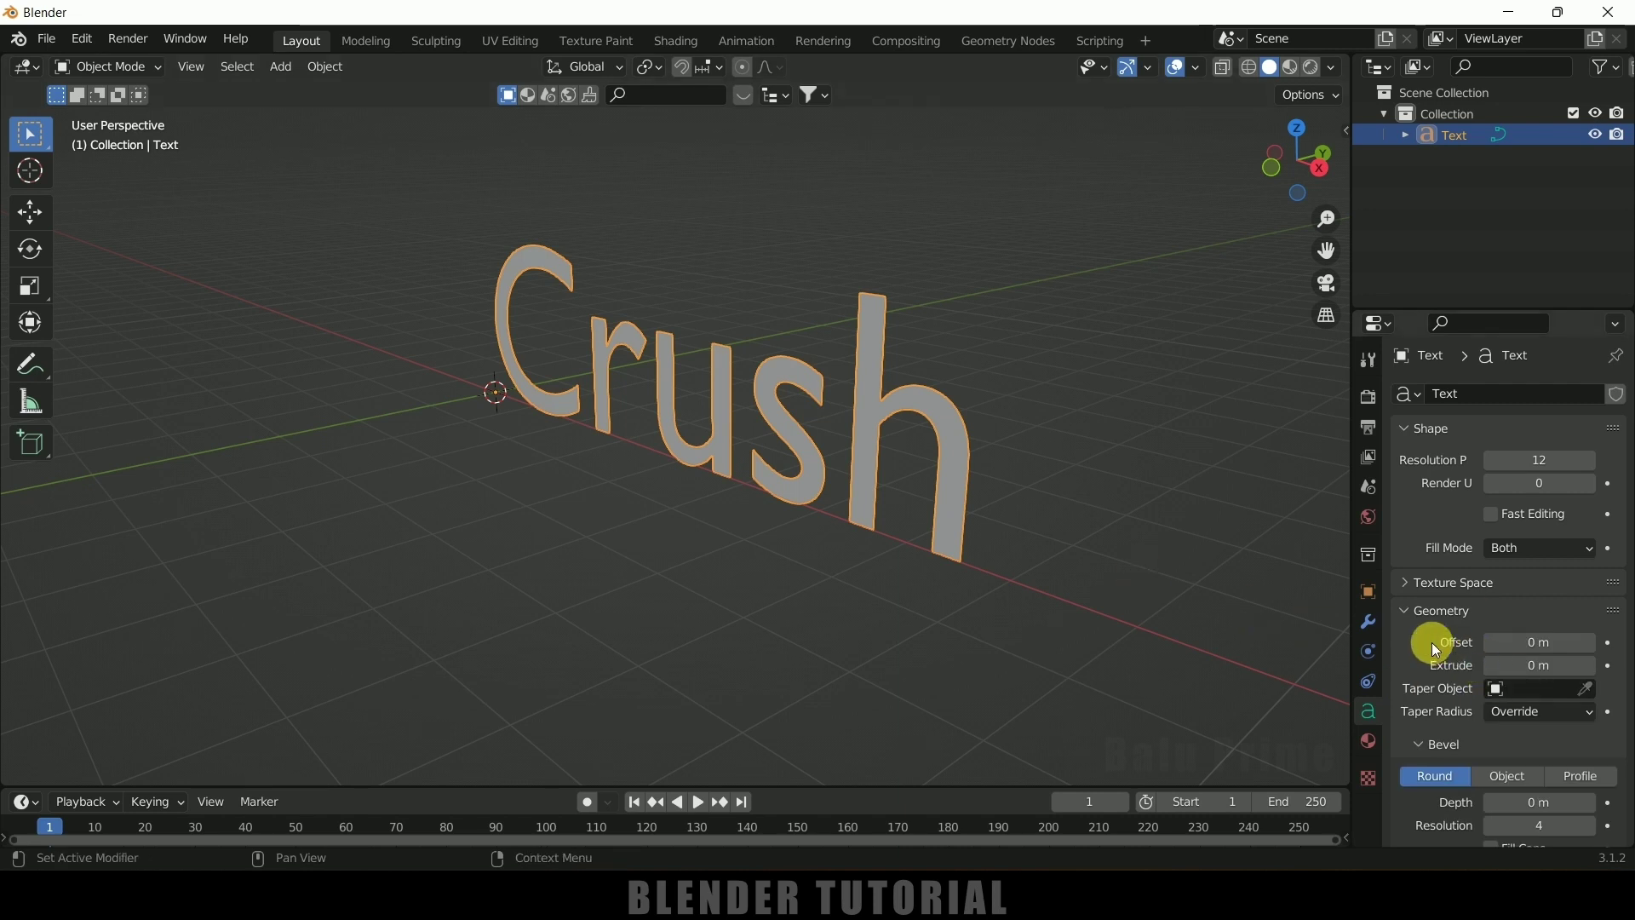
drag(1516, 666, 1551, 665)
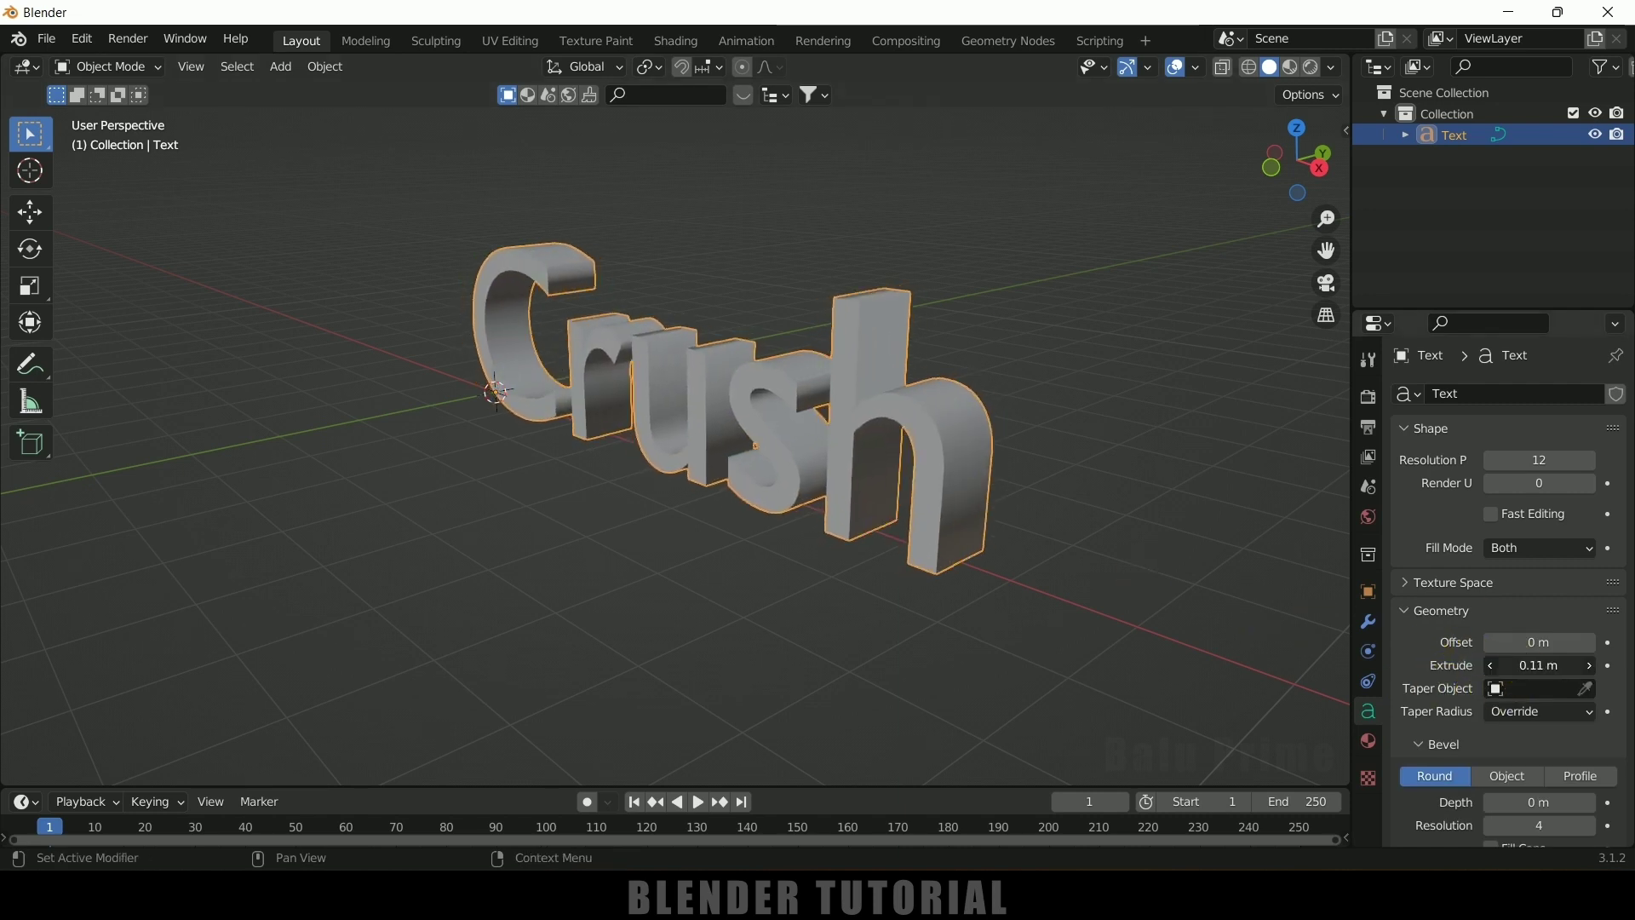
middle_drag(1043, 575, 1046, 570)
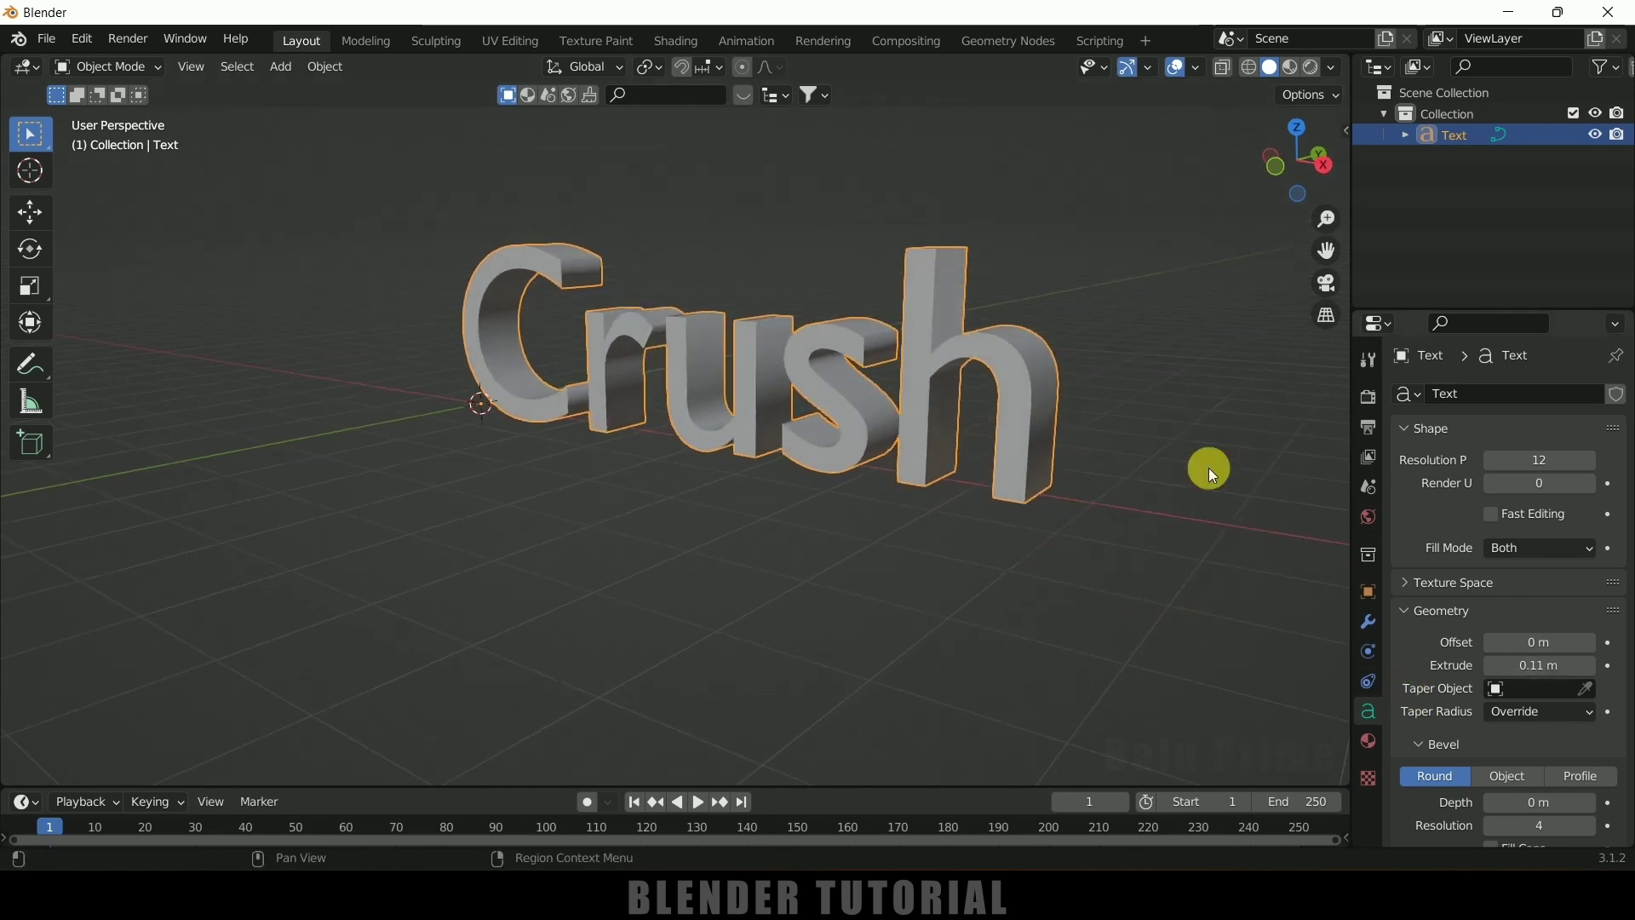
Give the text a round bevel with a depth of 0.01 m and a resolution of 5
scroll(1433, 668, down, 5)
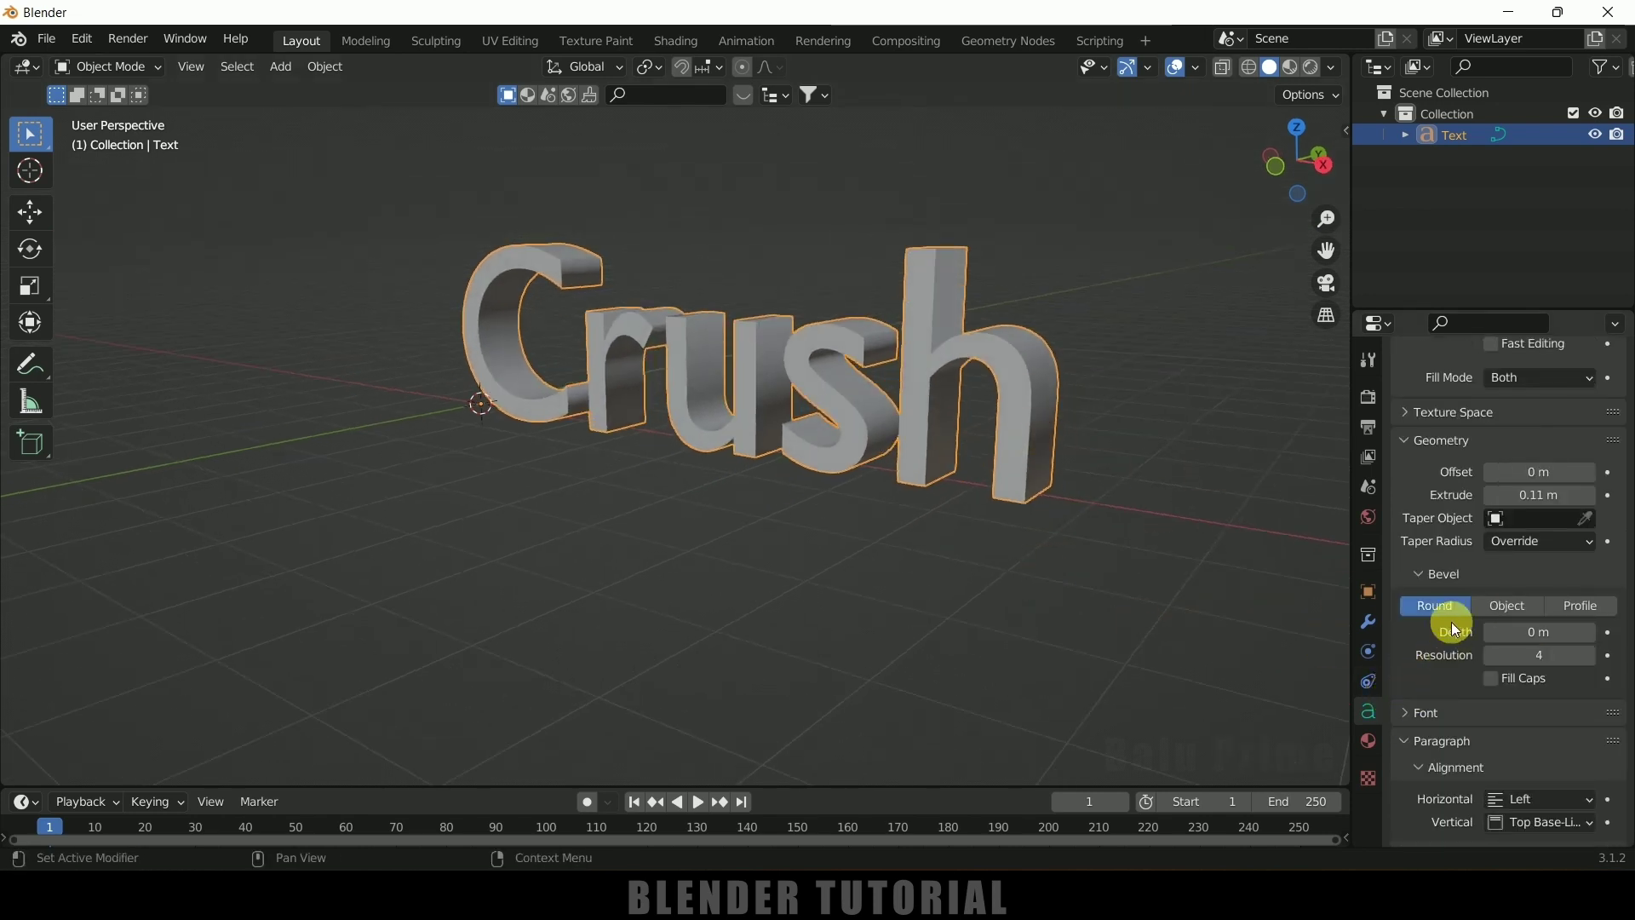
click(1541, 634)
text(.01)
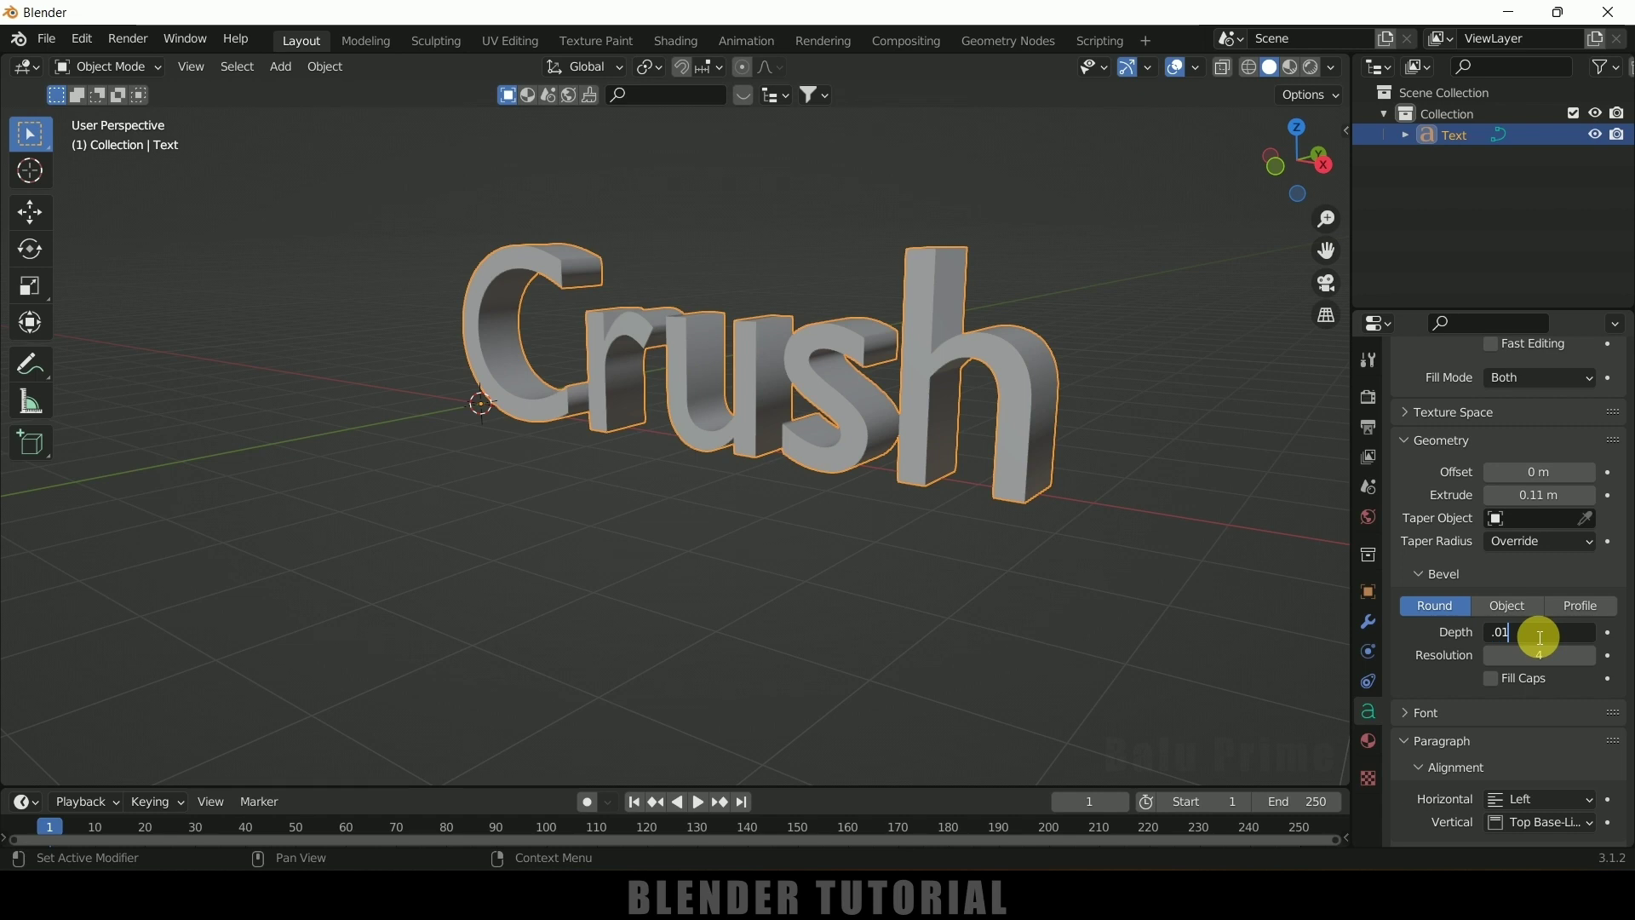
key(Return)
scroll(1068, 514, up, 4)
middle_drag(1064, 514, 843, 524)
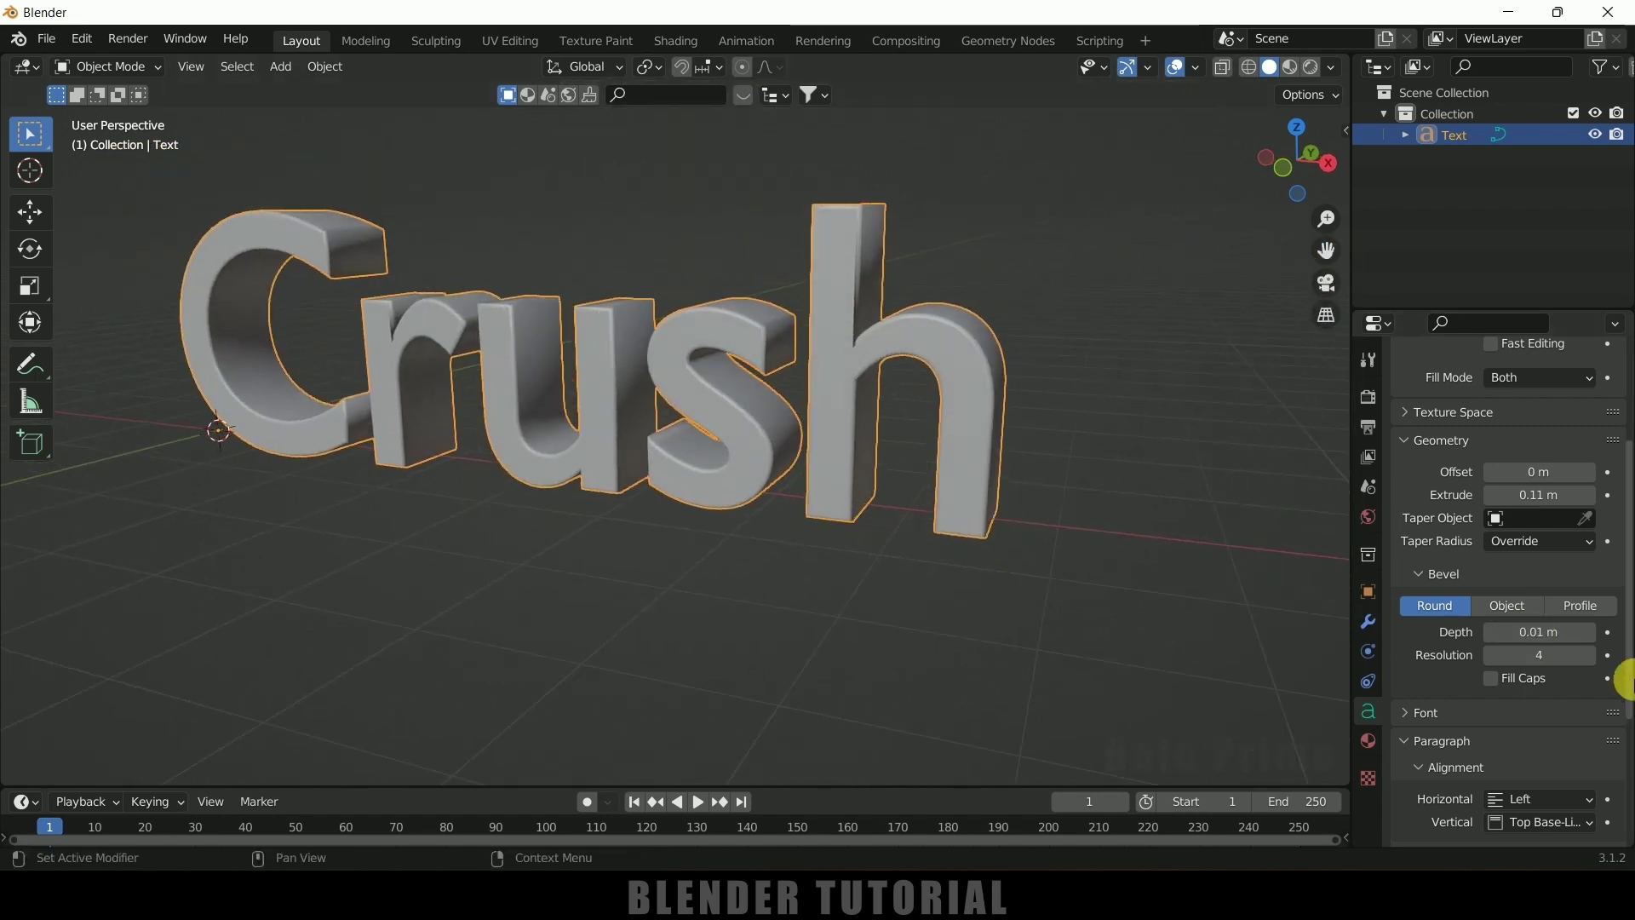
click(1588, 654)
mouse_move(903, 587)
middle_down()
mouse_move(915, 550)
mouse_move(906, 561)
middle_up()
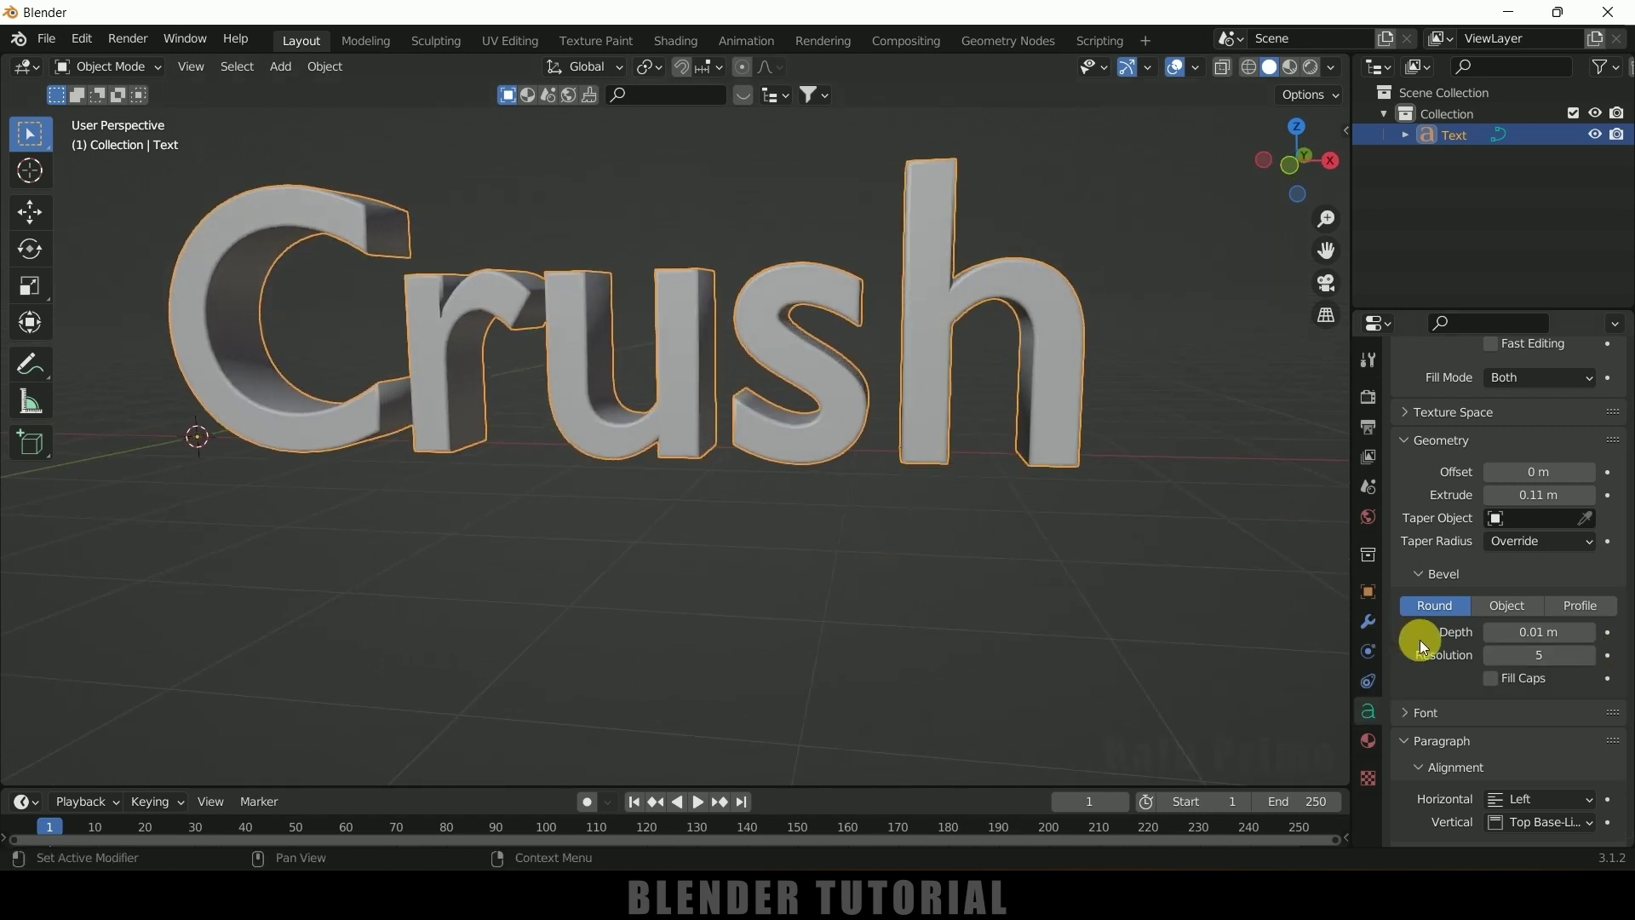
Load Calibri Bold from the Windows Fonts folder as the text's regular font
scroll(1418, 641, down, 3)
click(1409, 610)
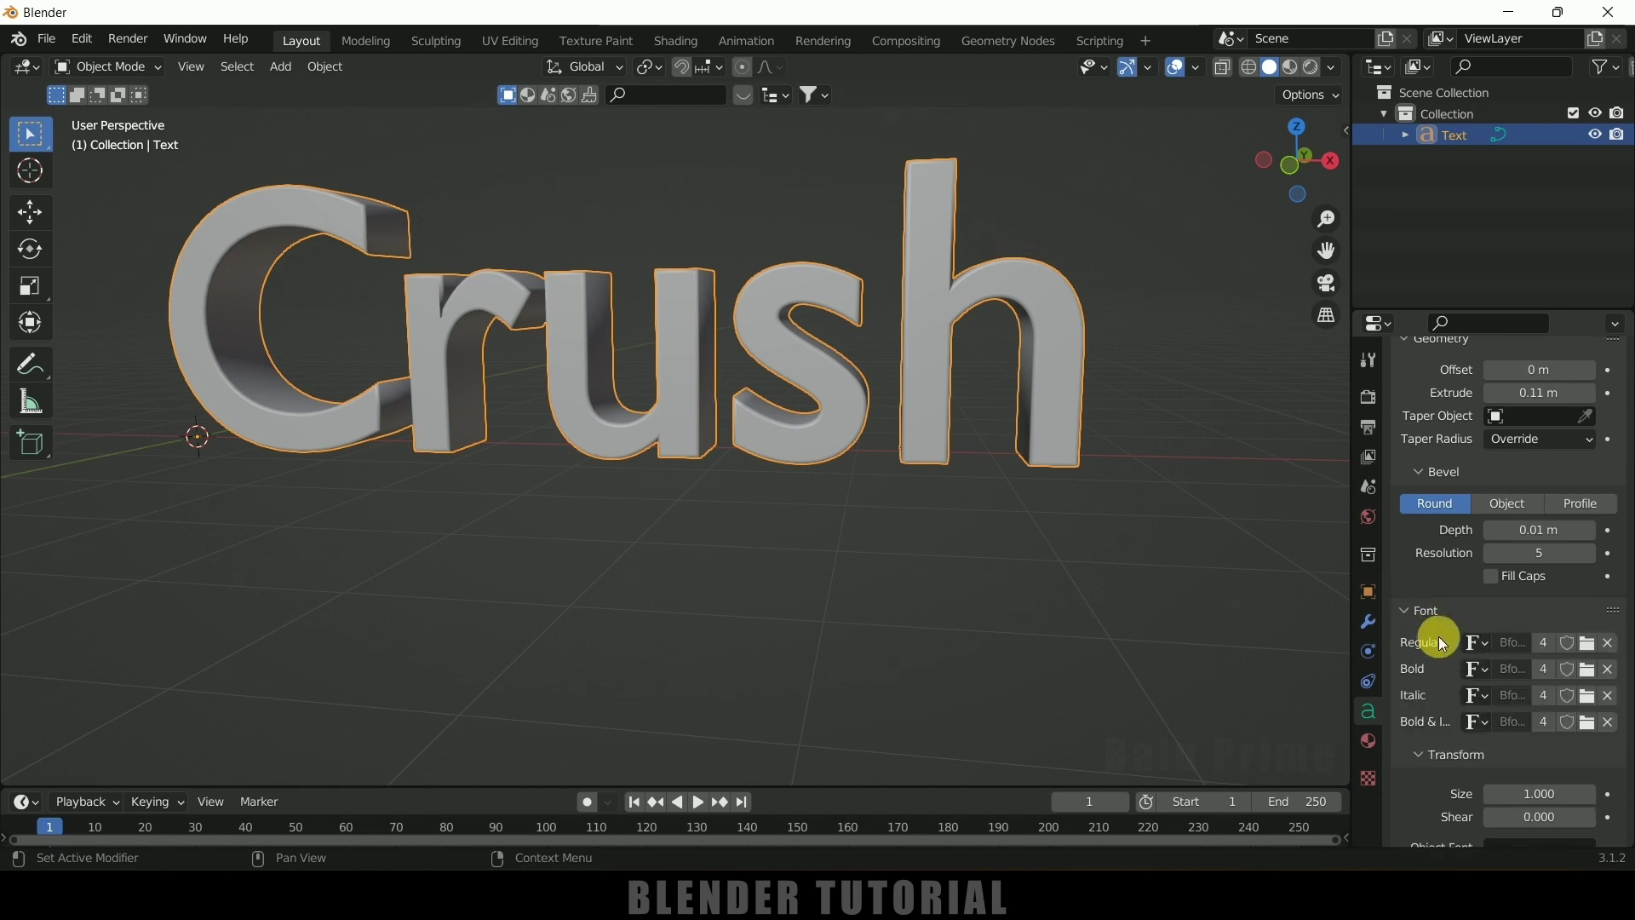
middle_drag(1439, 644, 1439, 579)
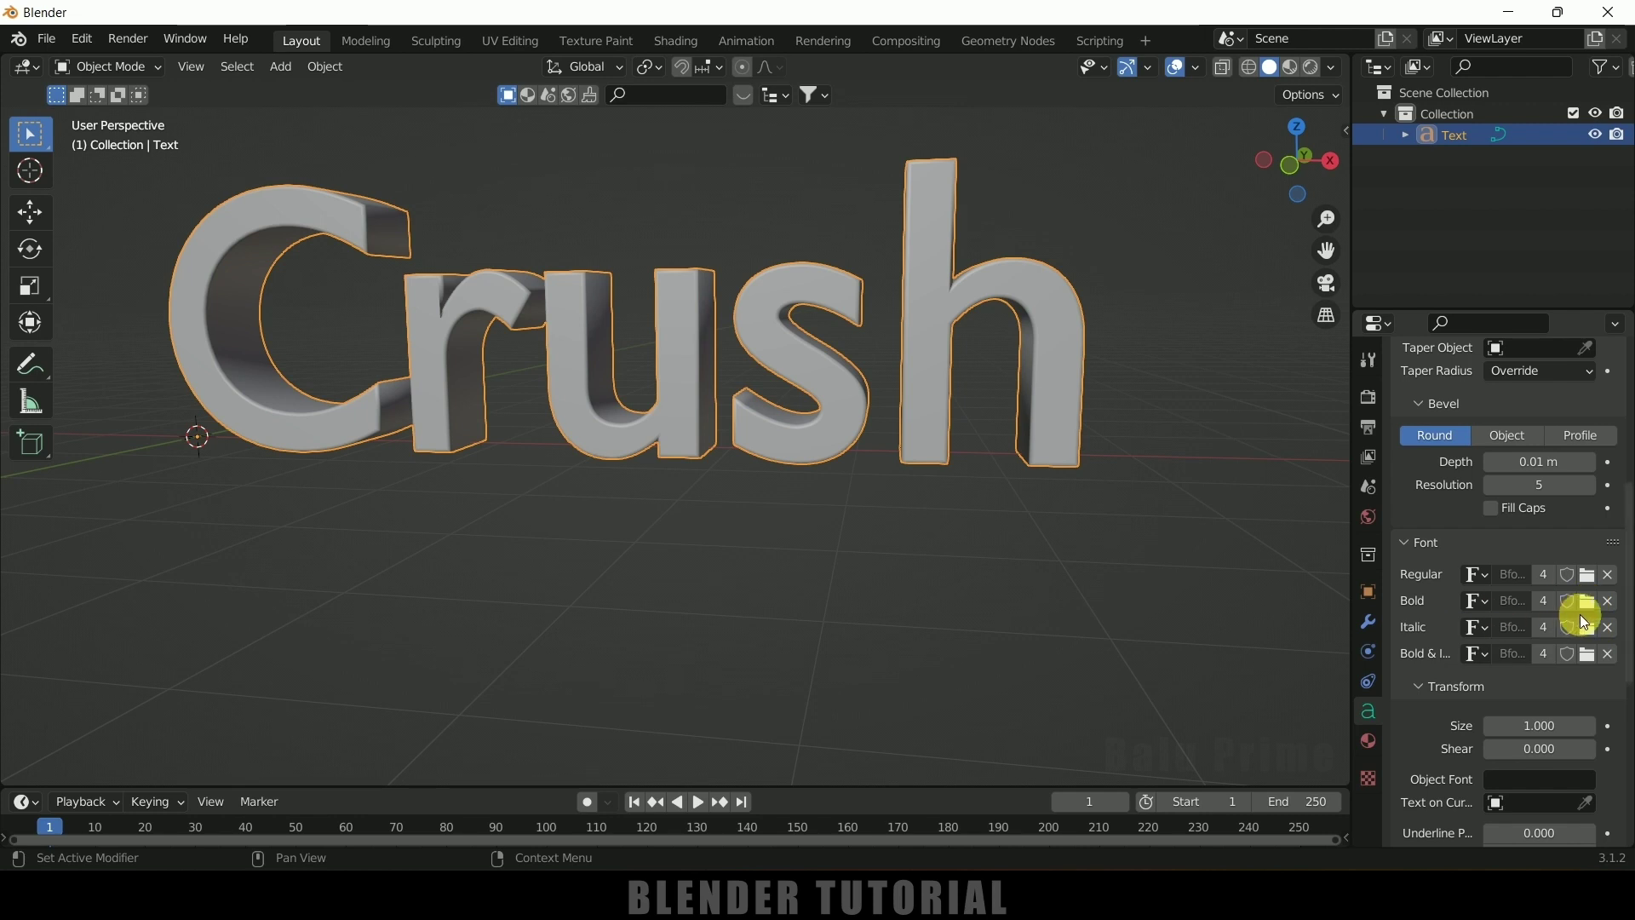
click(1587, 576)
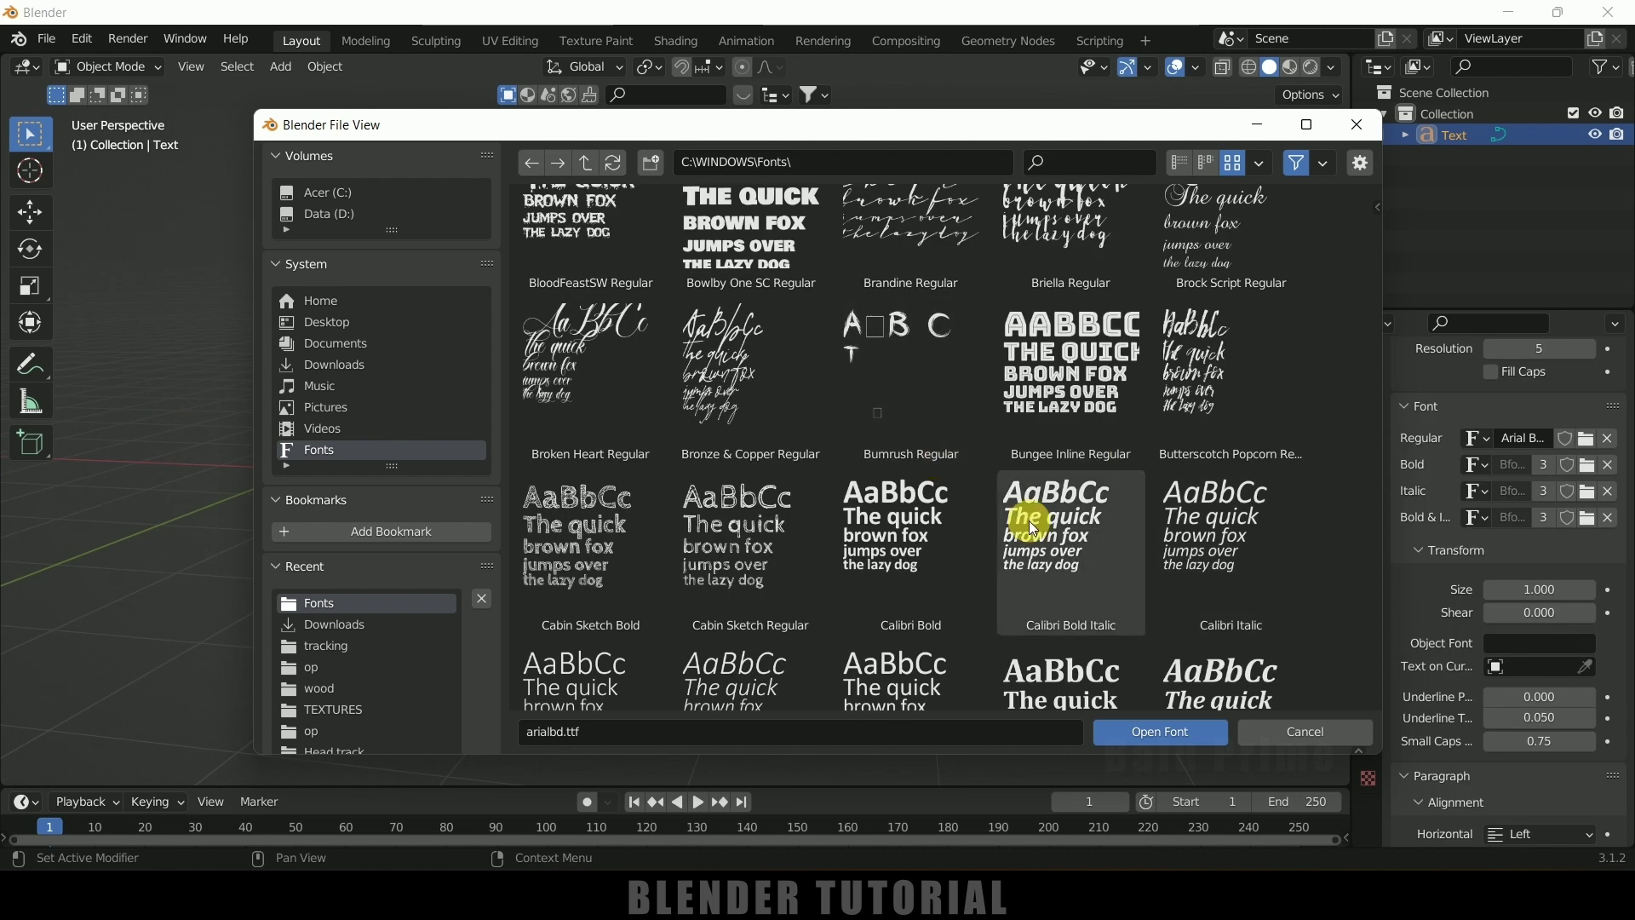
click(886, 525)
click(1126, 734)
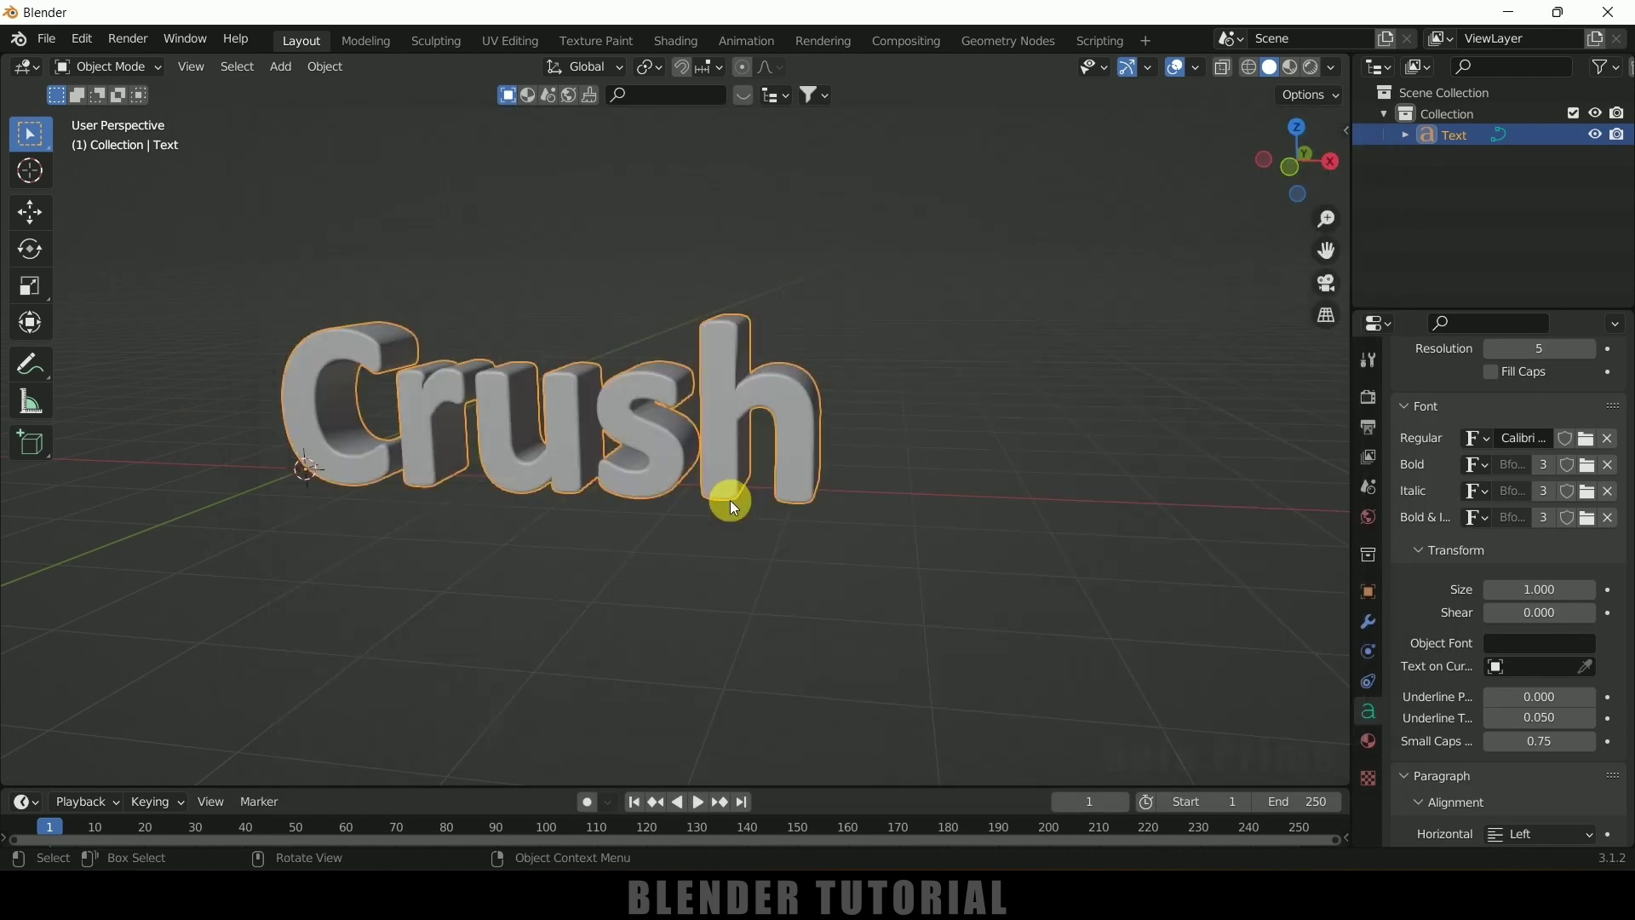
middle_drag(579, 437, 601, 467)
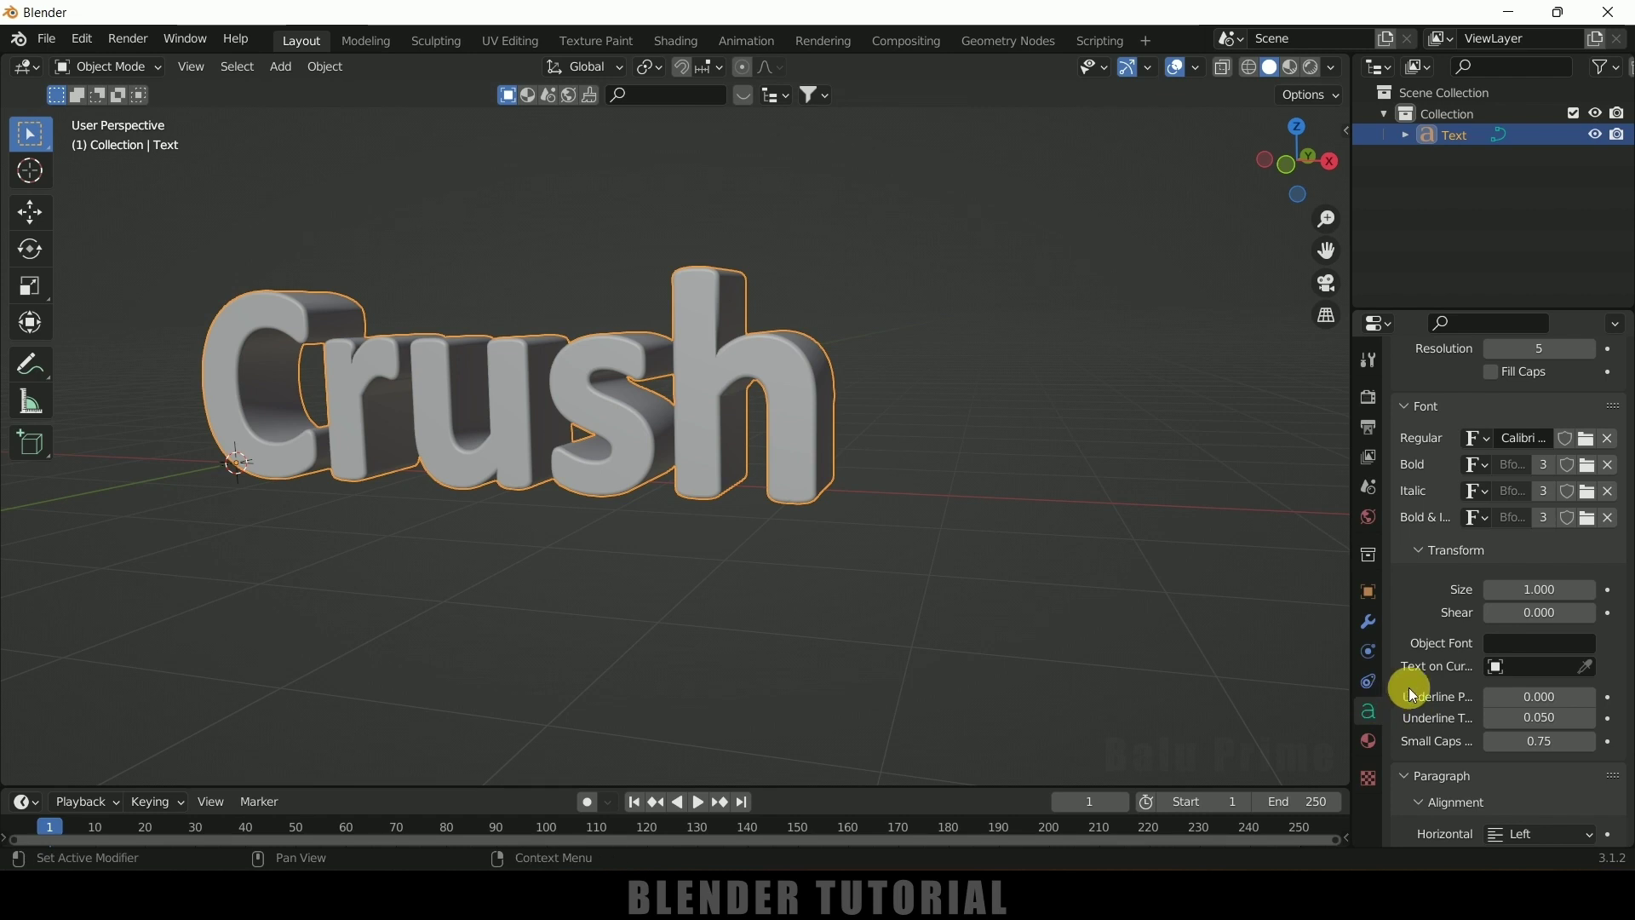
Set the text's character spacing to 1.1
scroll(1409, 688, down, 5)
scroll(1410, 688, down, 2)
click(1501, 670)
text(1)
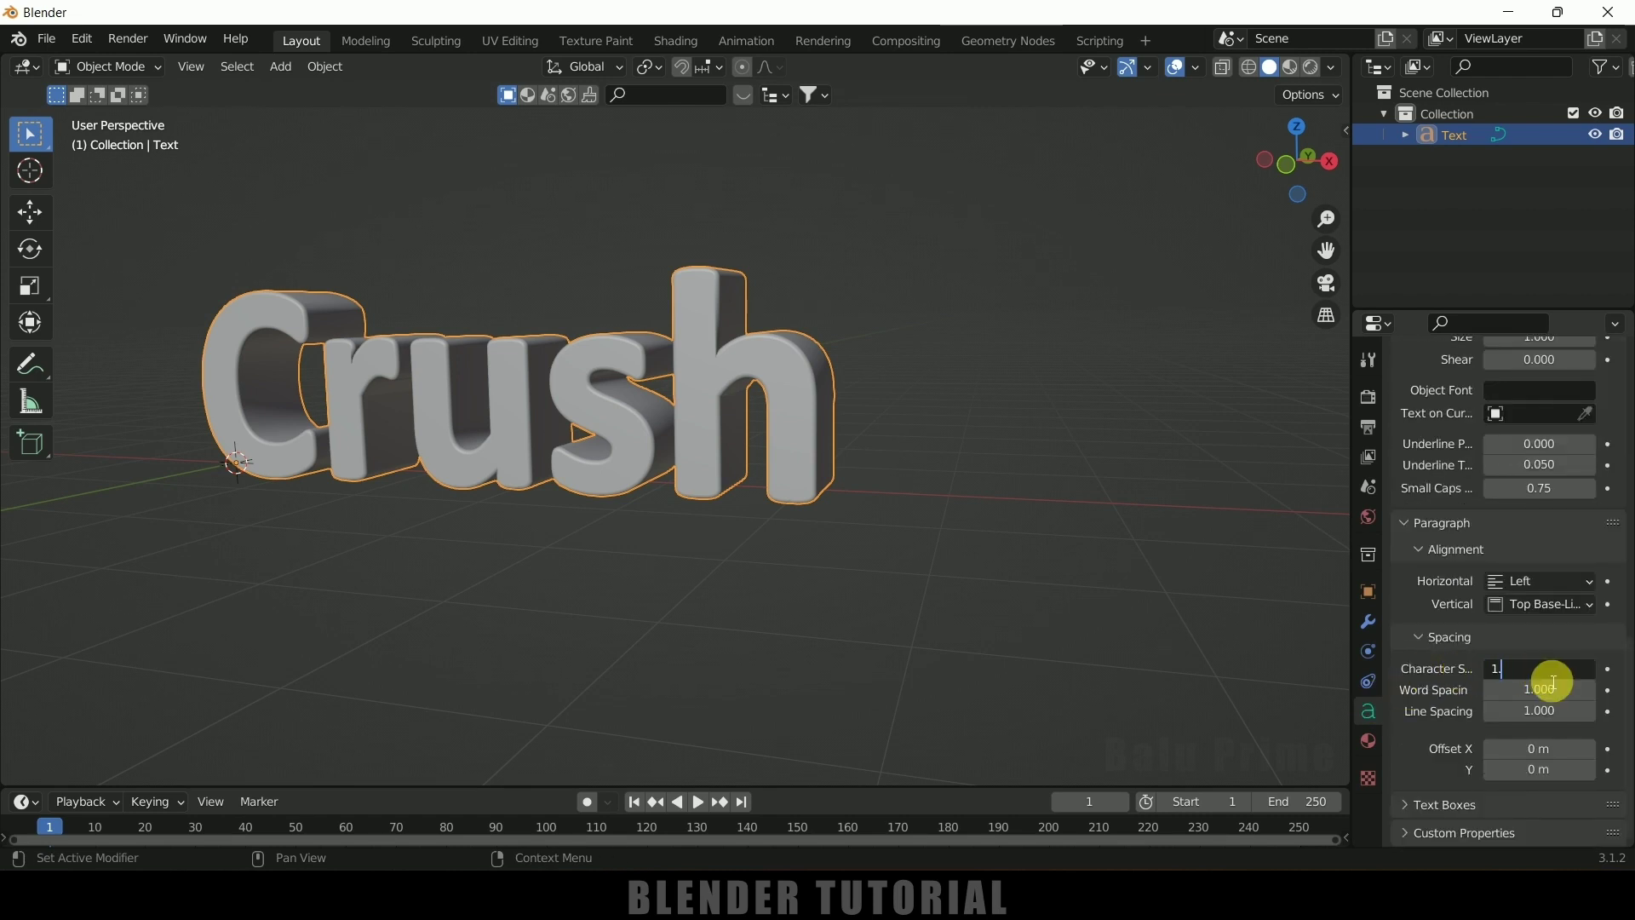
text(.1)
key(Return)
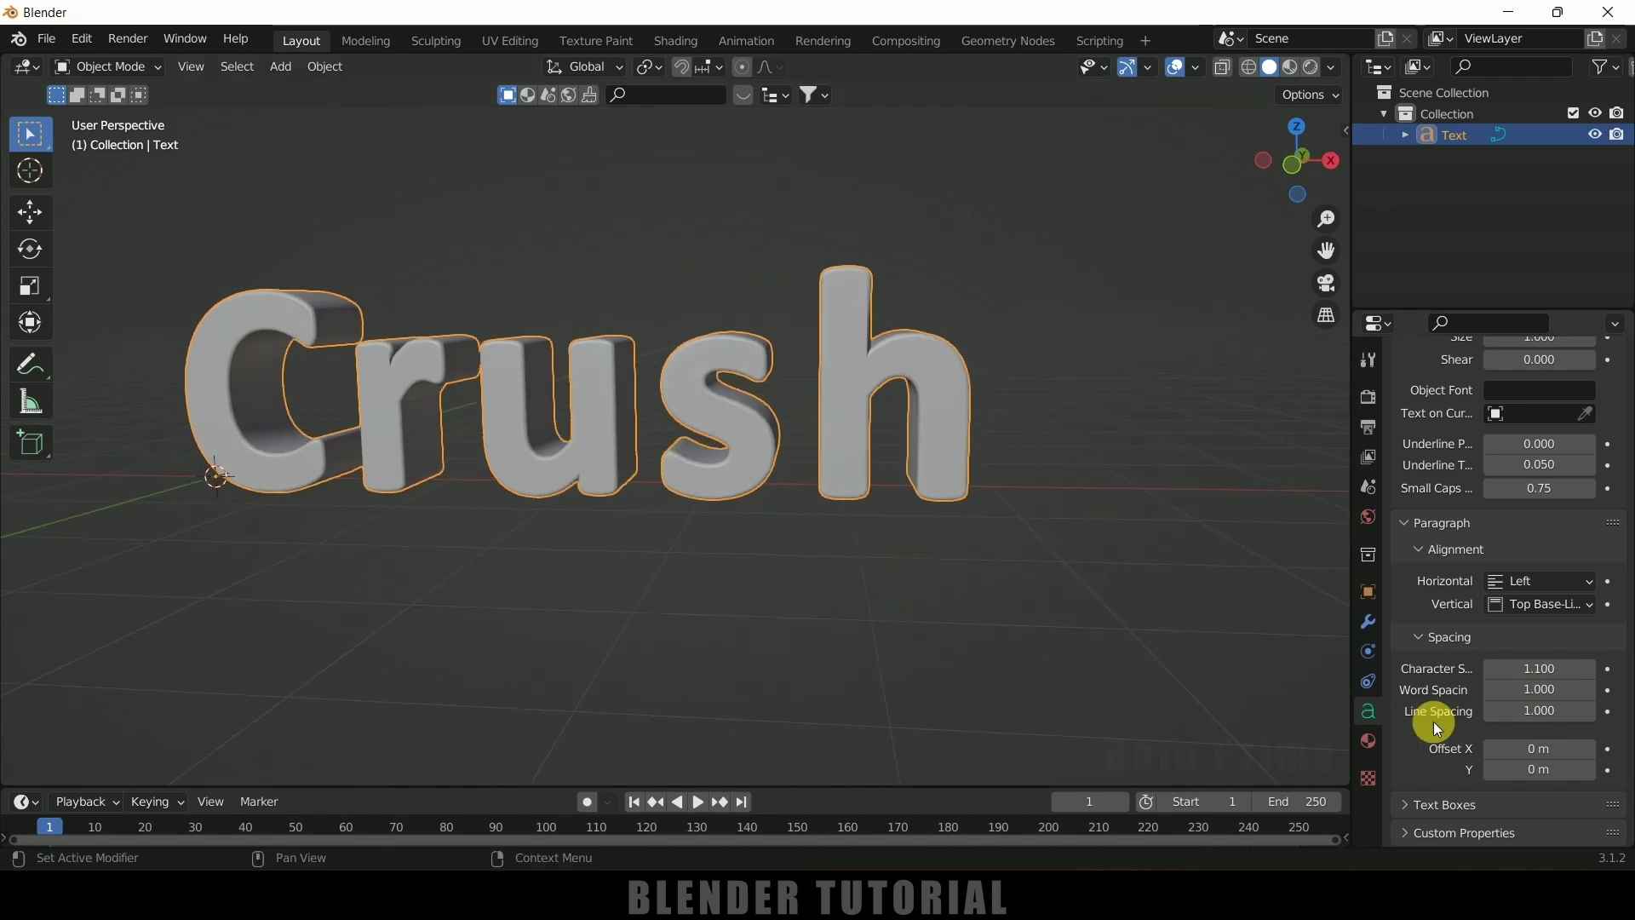
Set the text's horizontal alignment to Center
click(1546, 582)
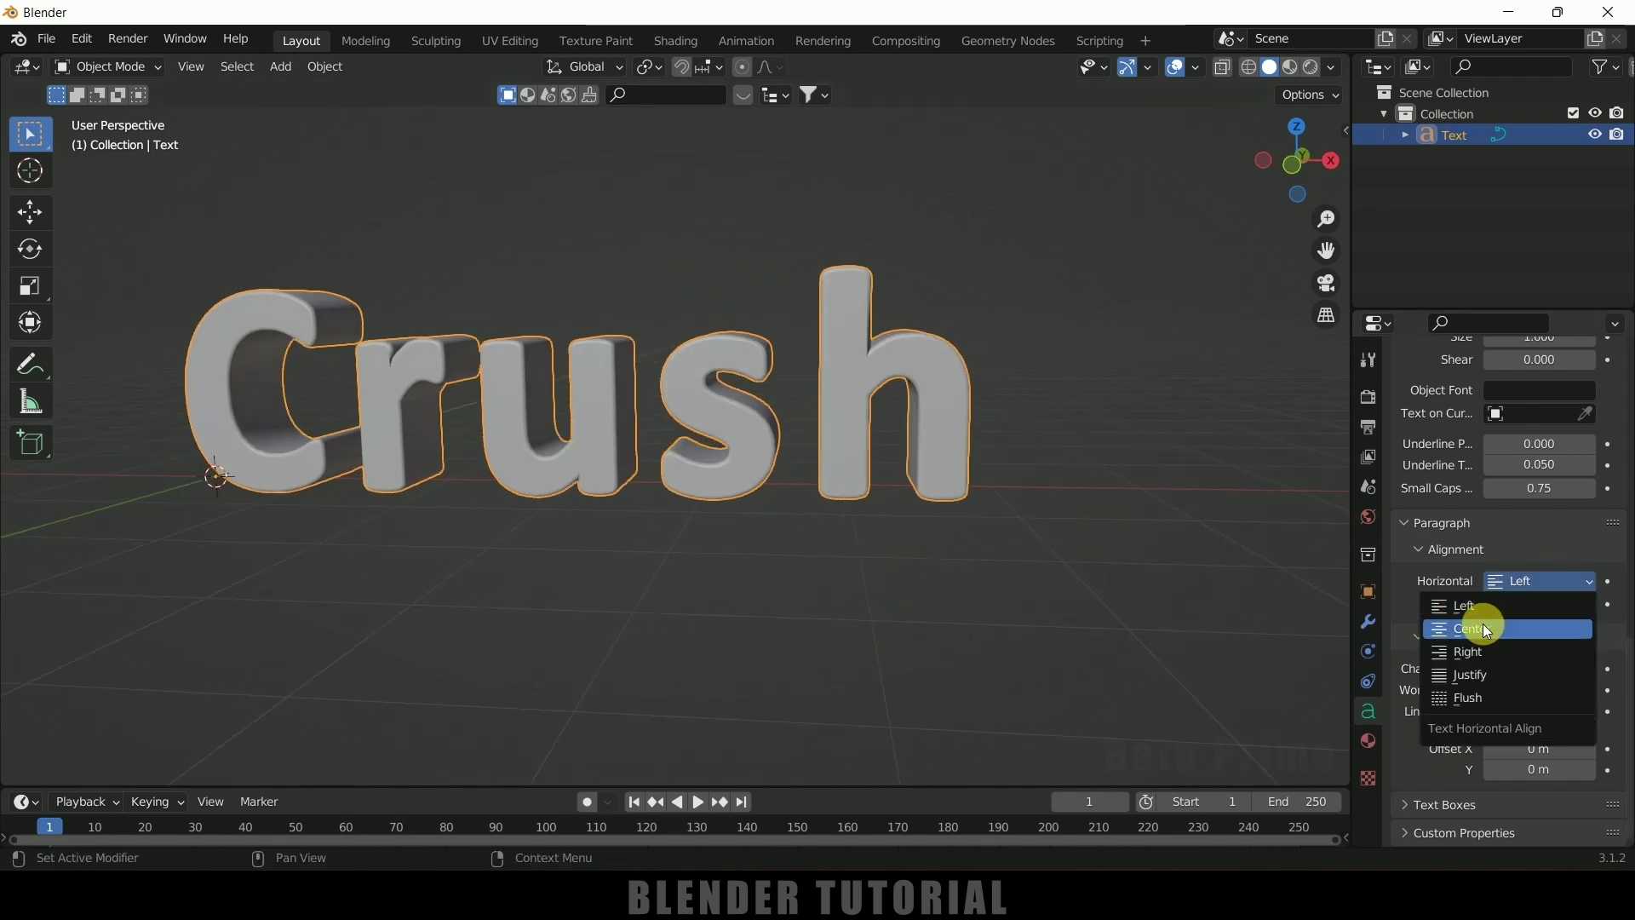
click(1482, 629)
middle_drag(544, 507, 714, 581)
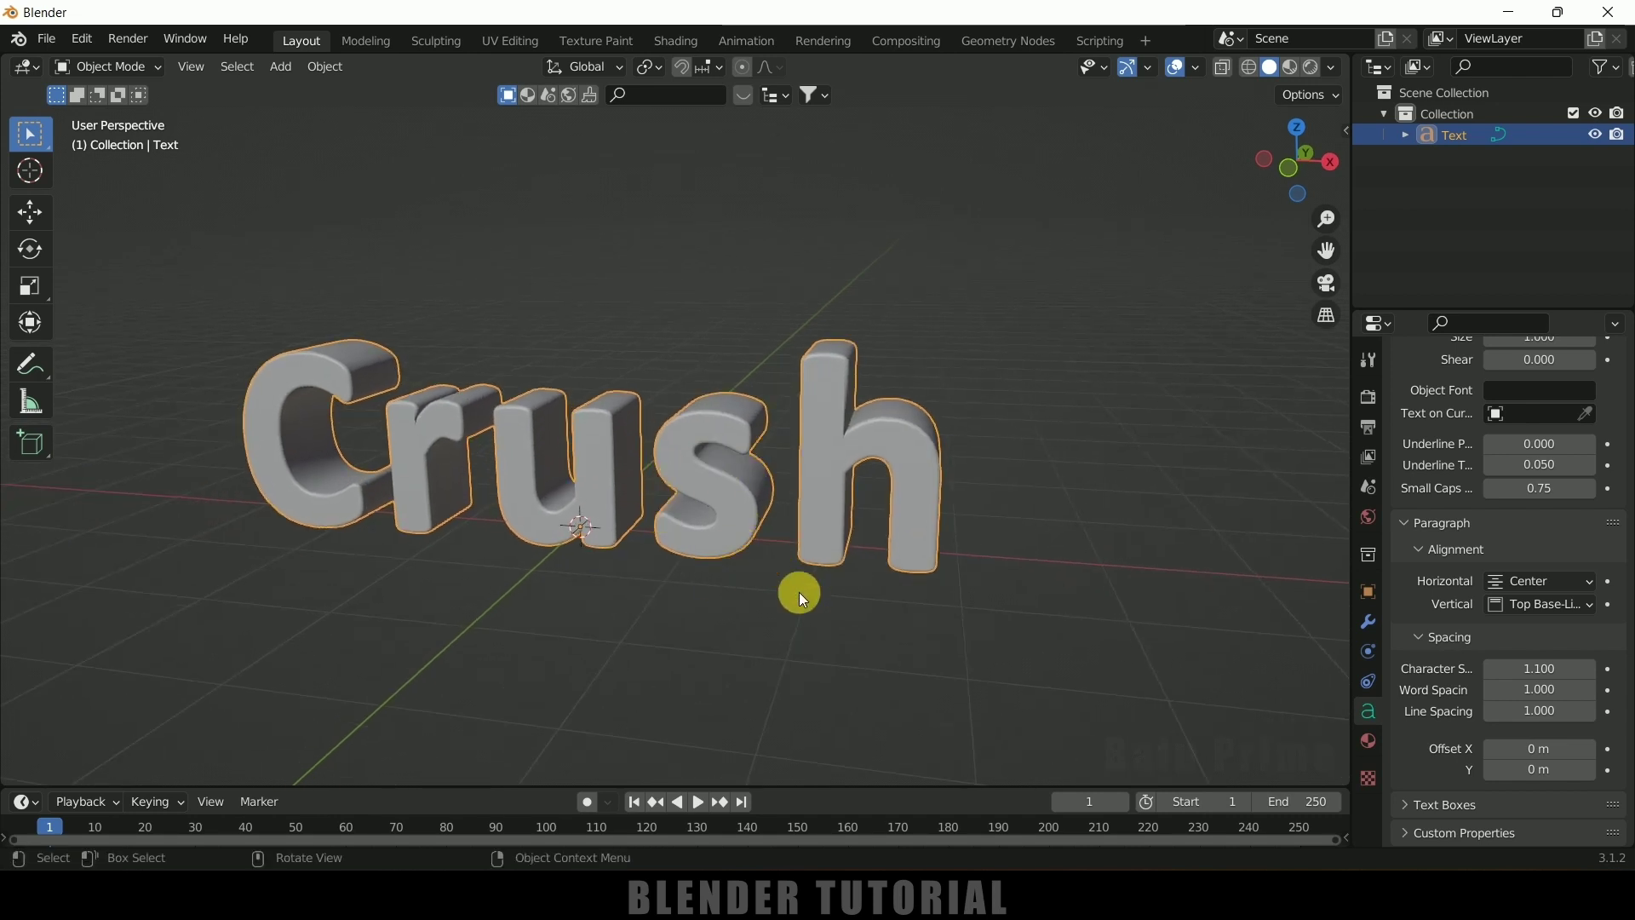
Delete the last letter of "Crush" in Edit Mode and enter the "h" again
key(Tab)
key(BackSpace)
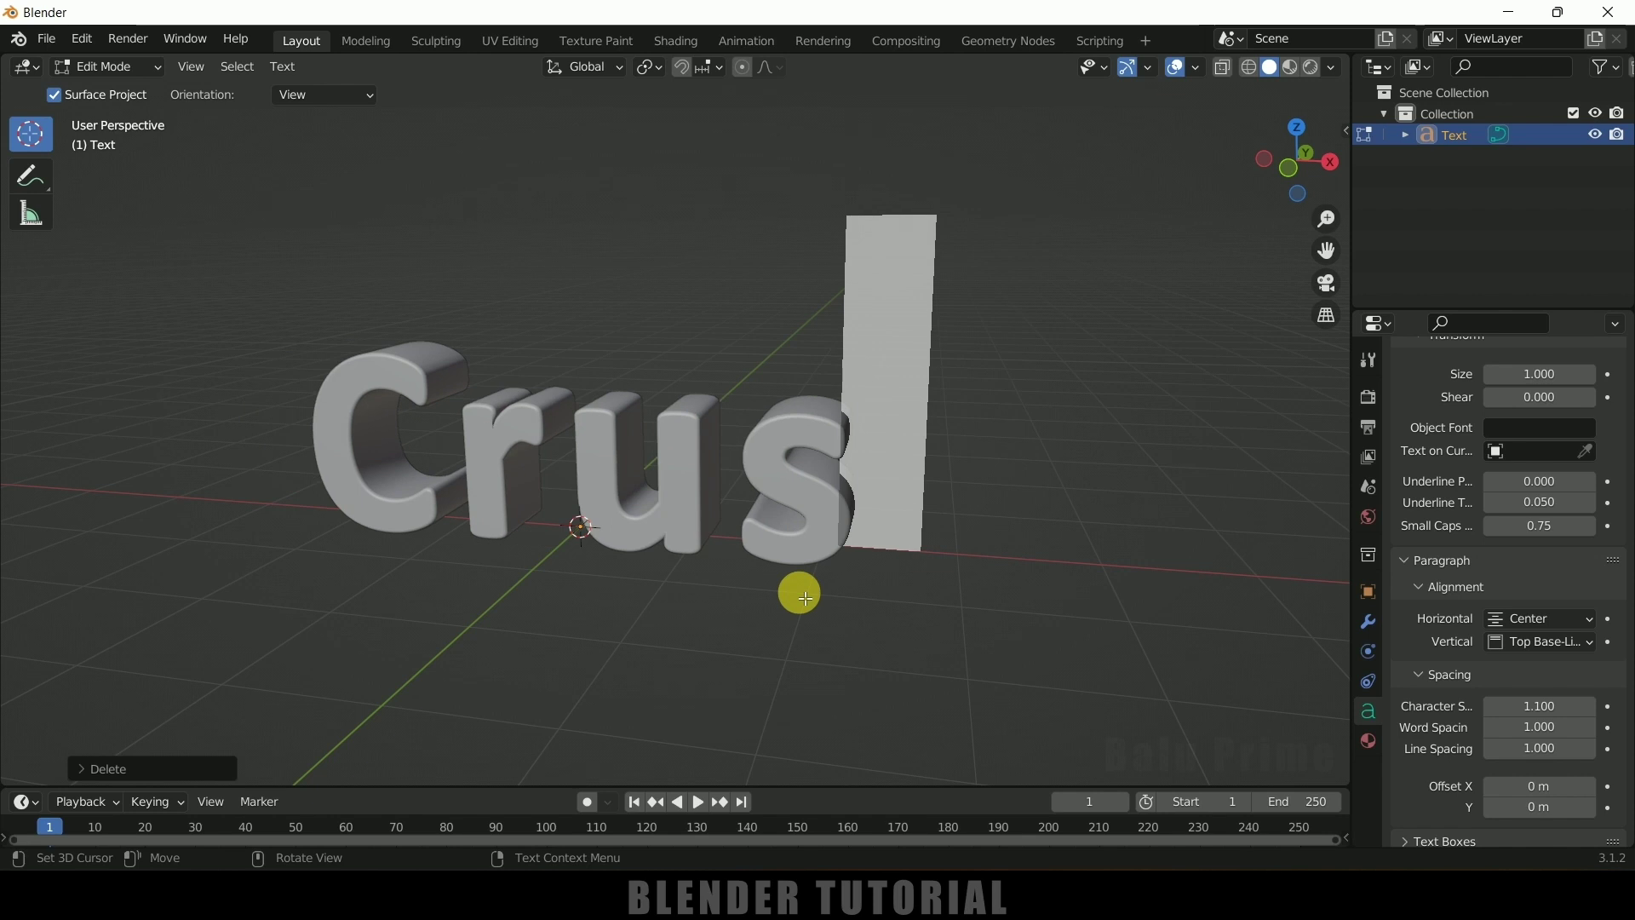
text(h)
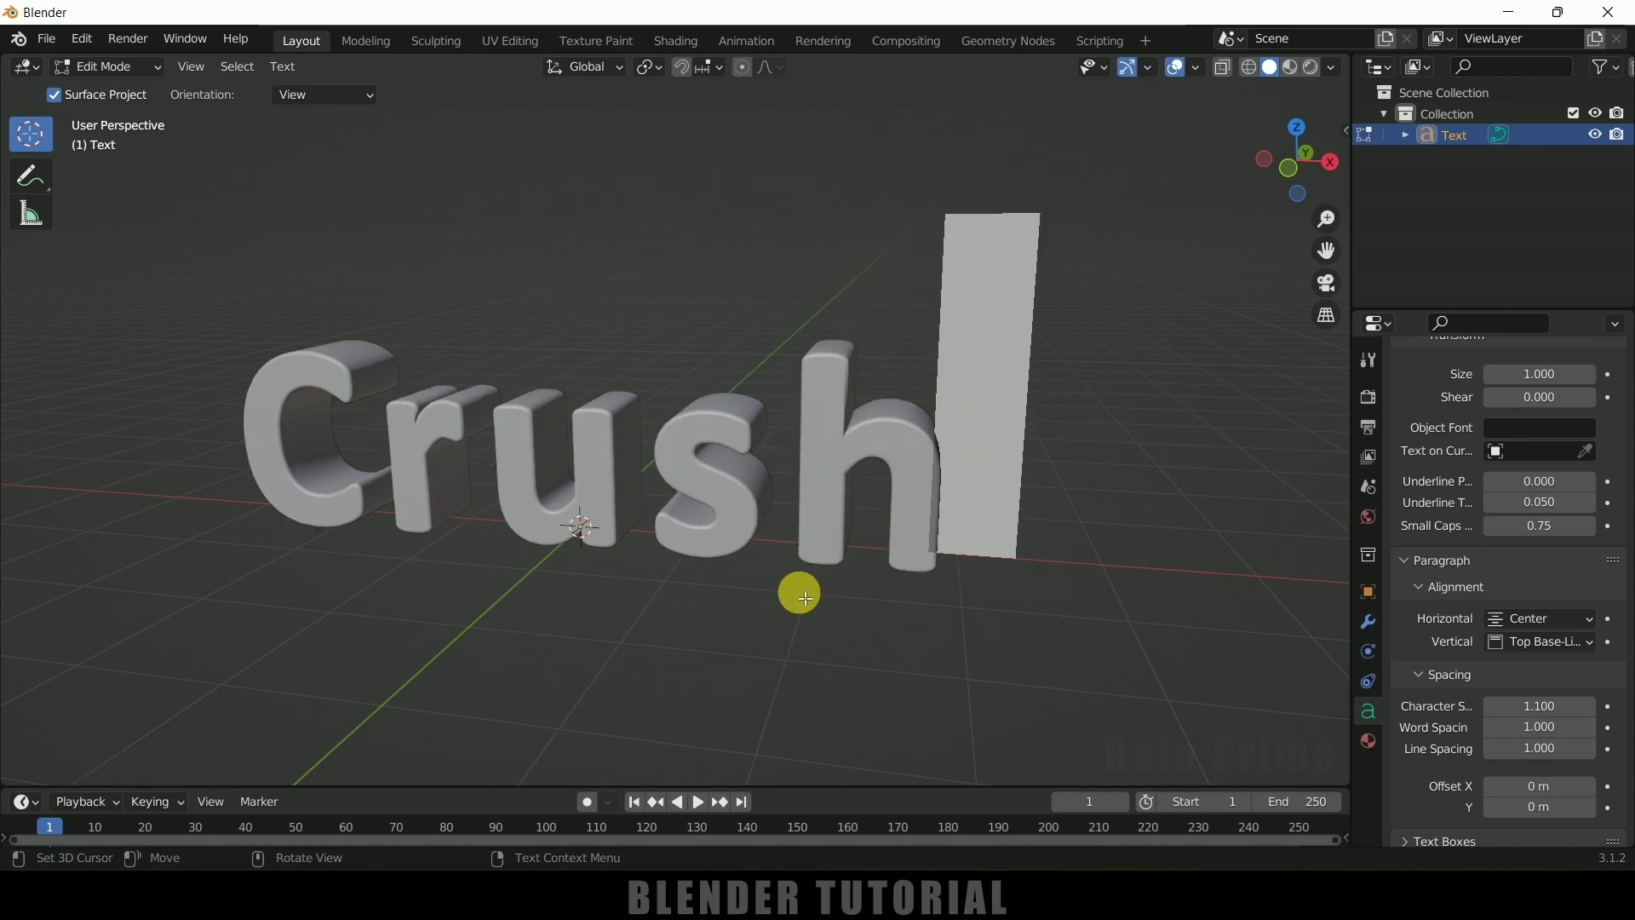
key(Tab)
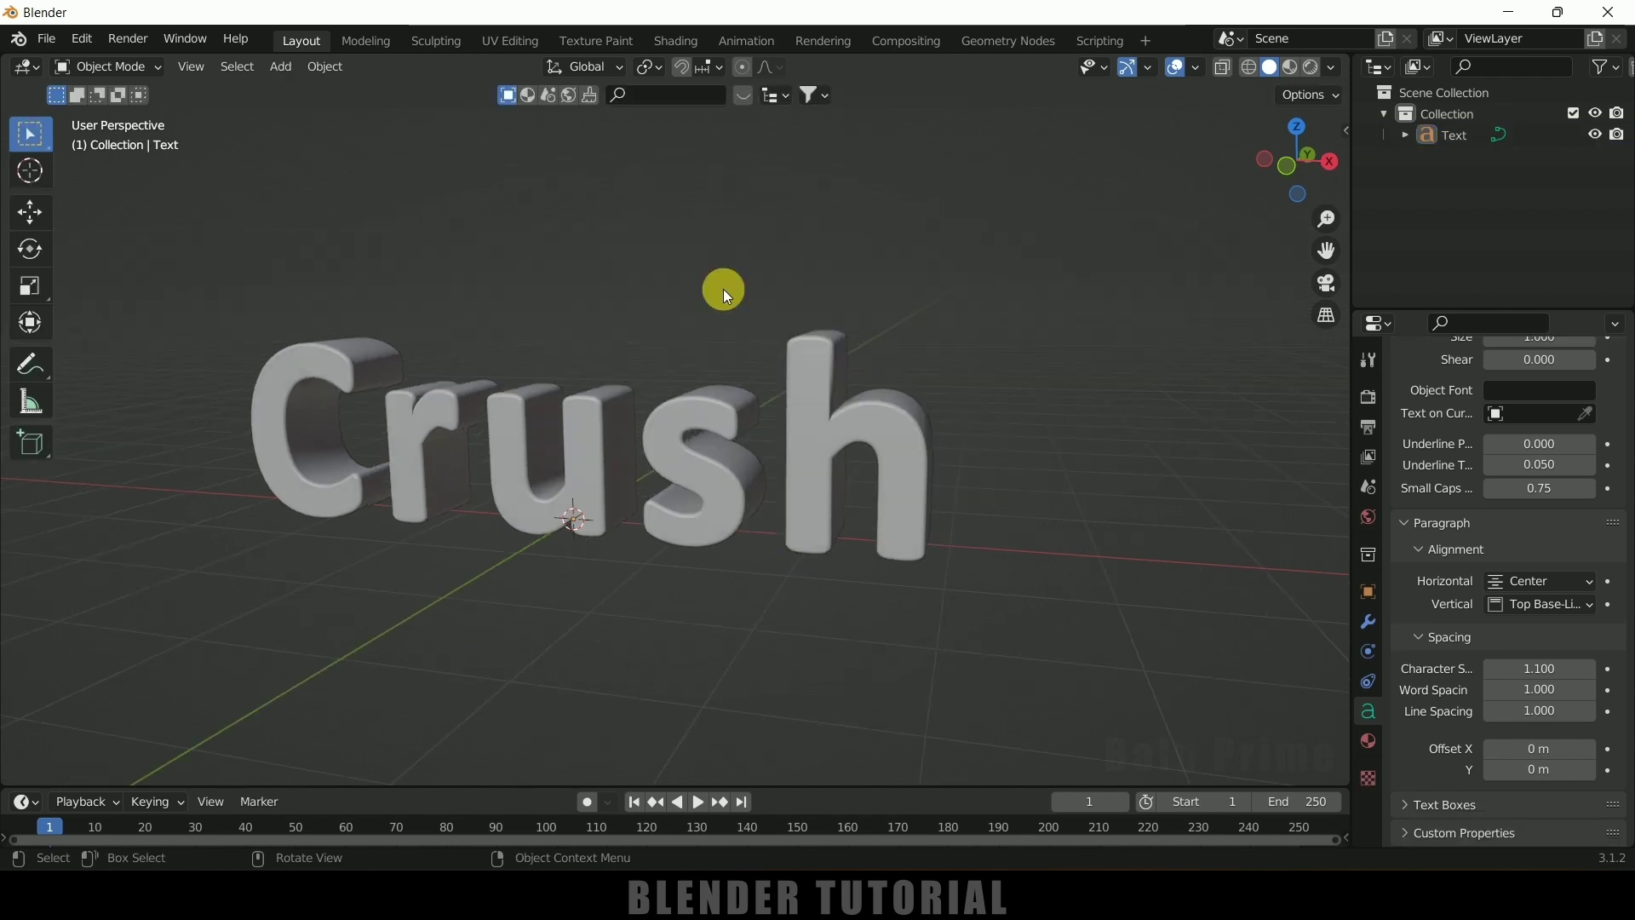
Convert the "Crush" text object to a mesh
click(796, 376)
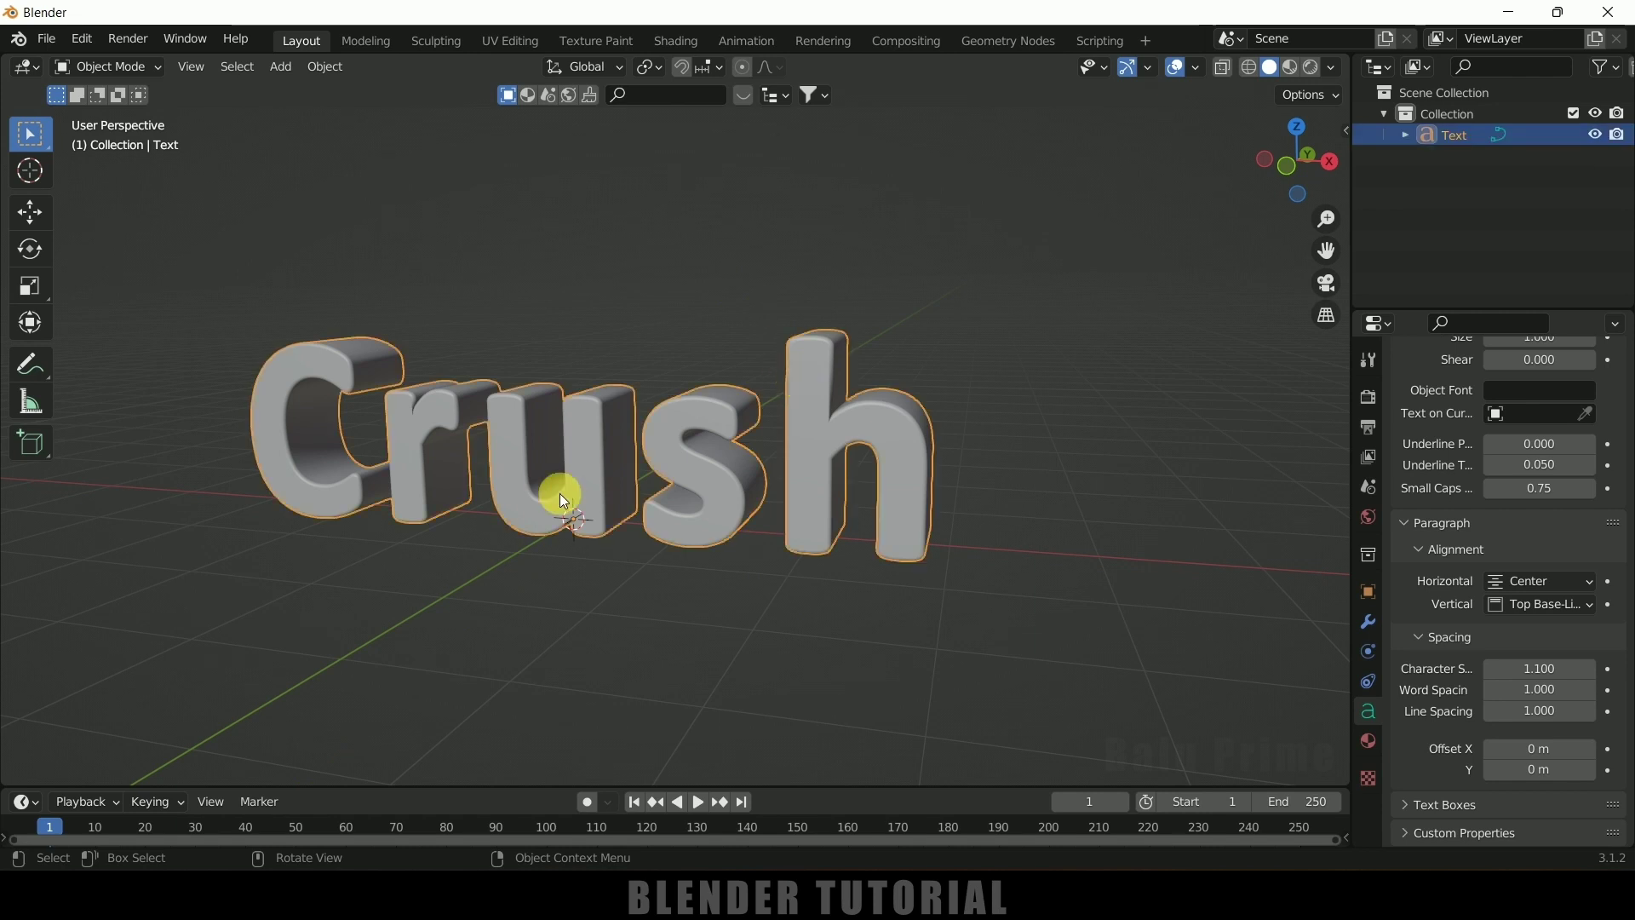
click(326, 66)
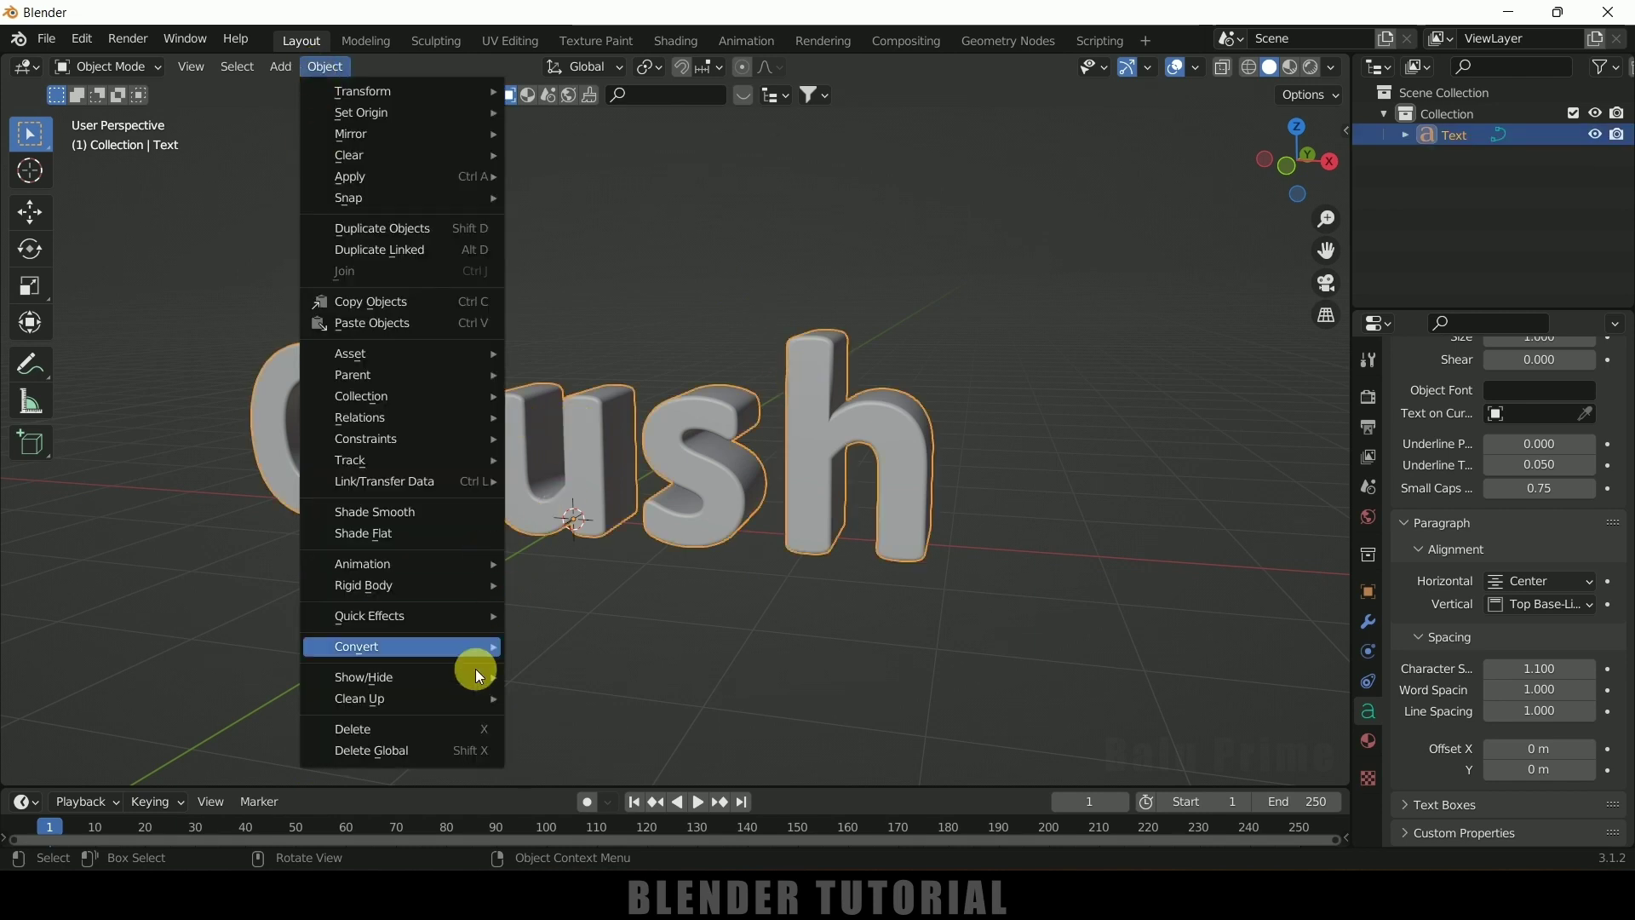
mouse_move(401, 645)
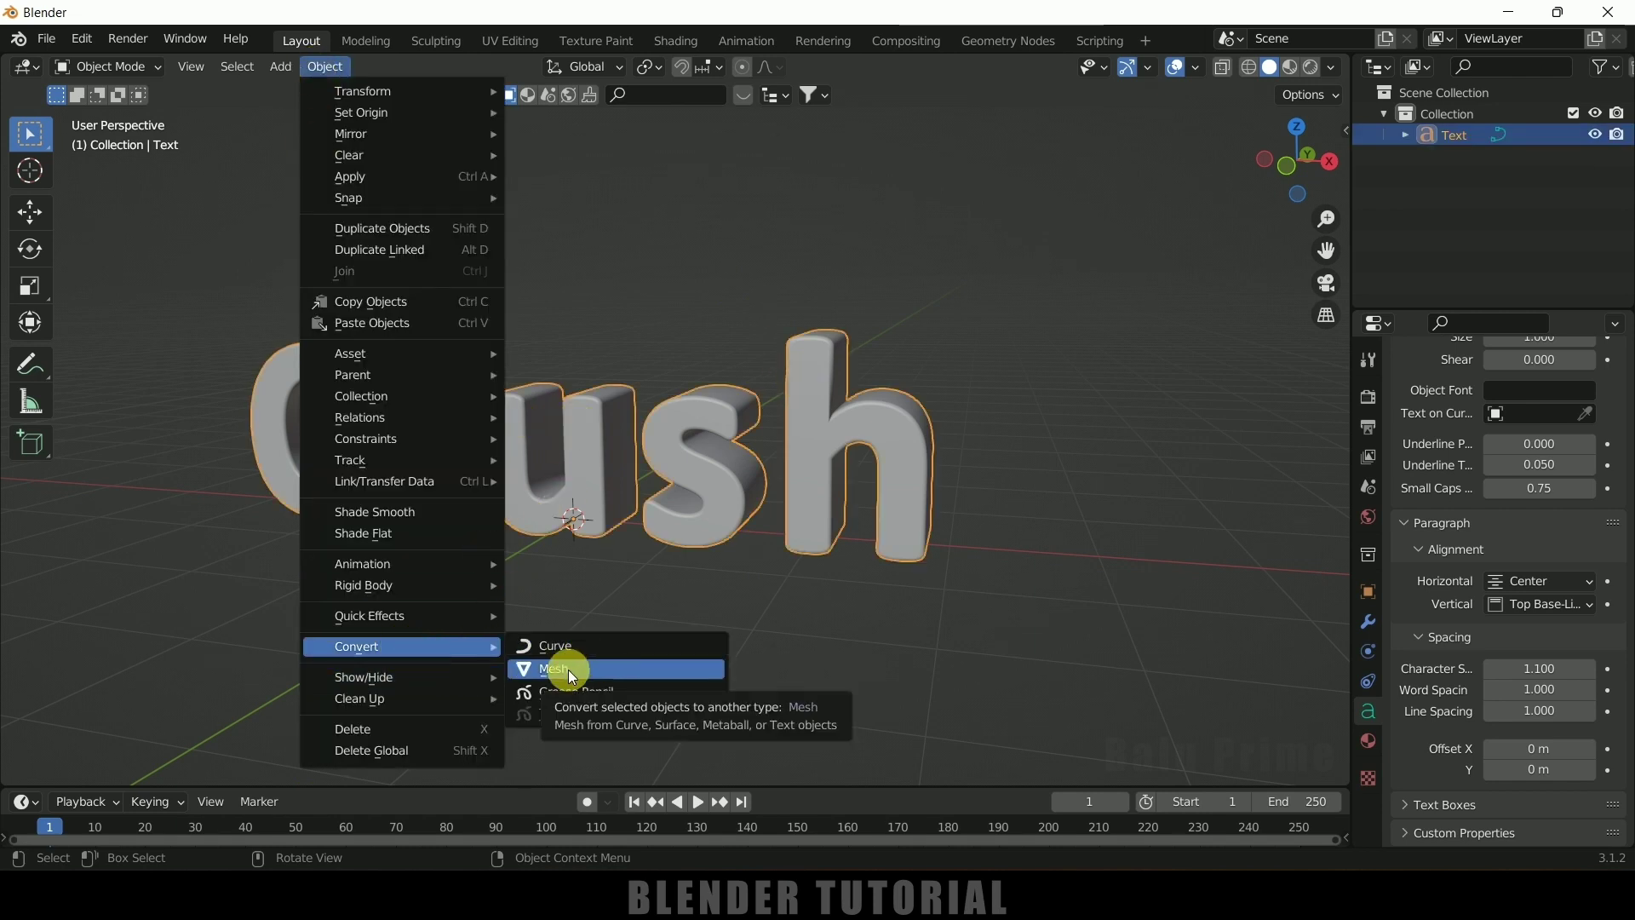
click(568, 669)
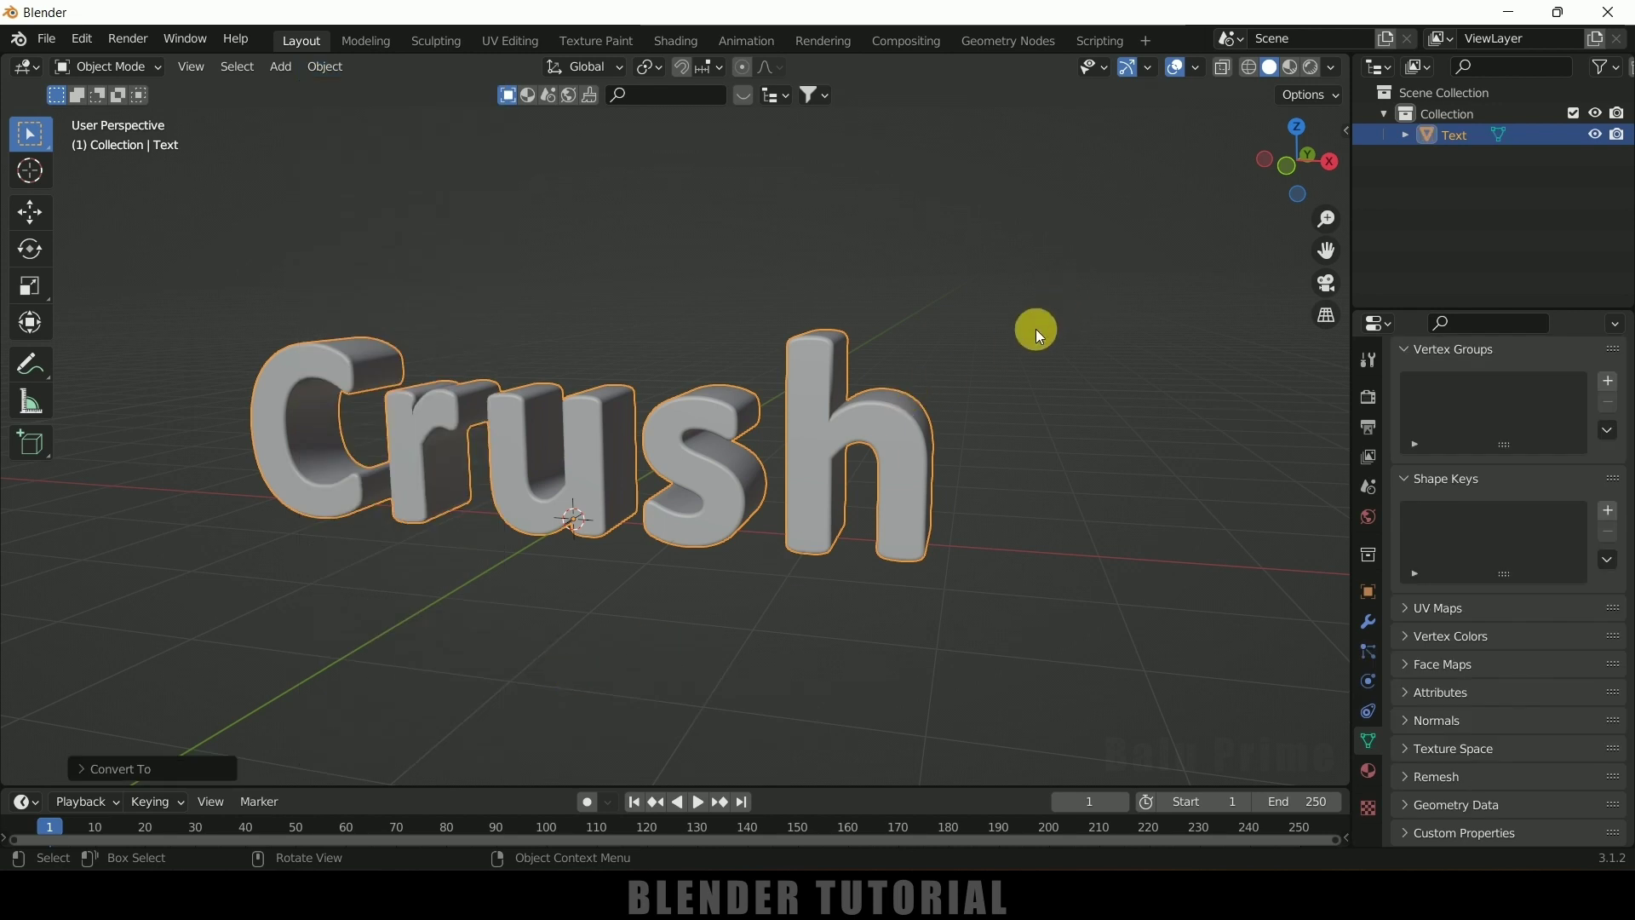
Examine the converted text's mesh topology in Edit Mode and in wireframe display
key(Tab)
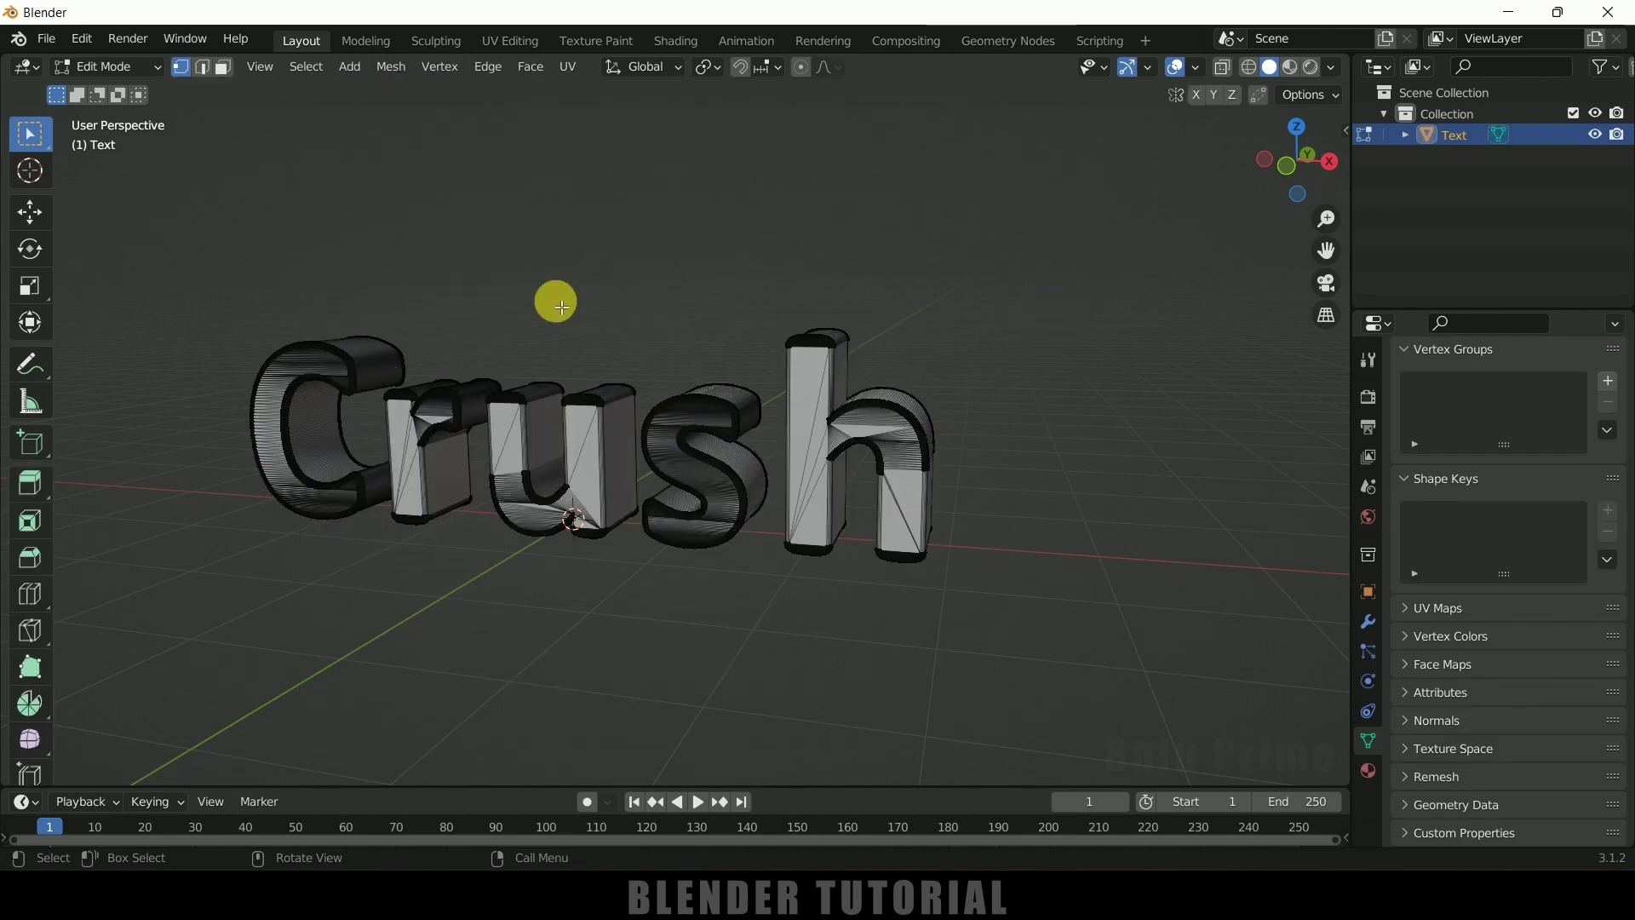
key(Tab)
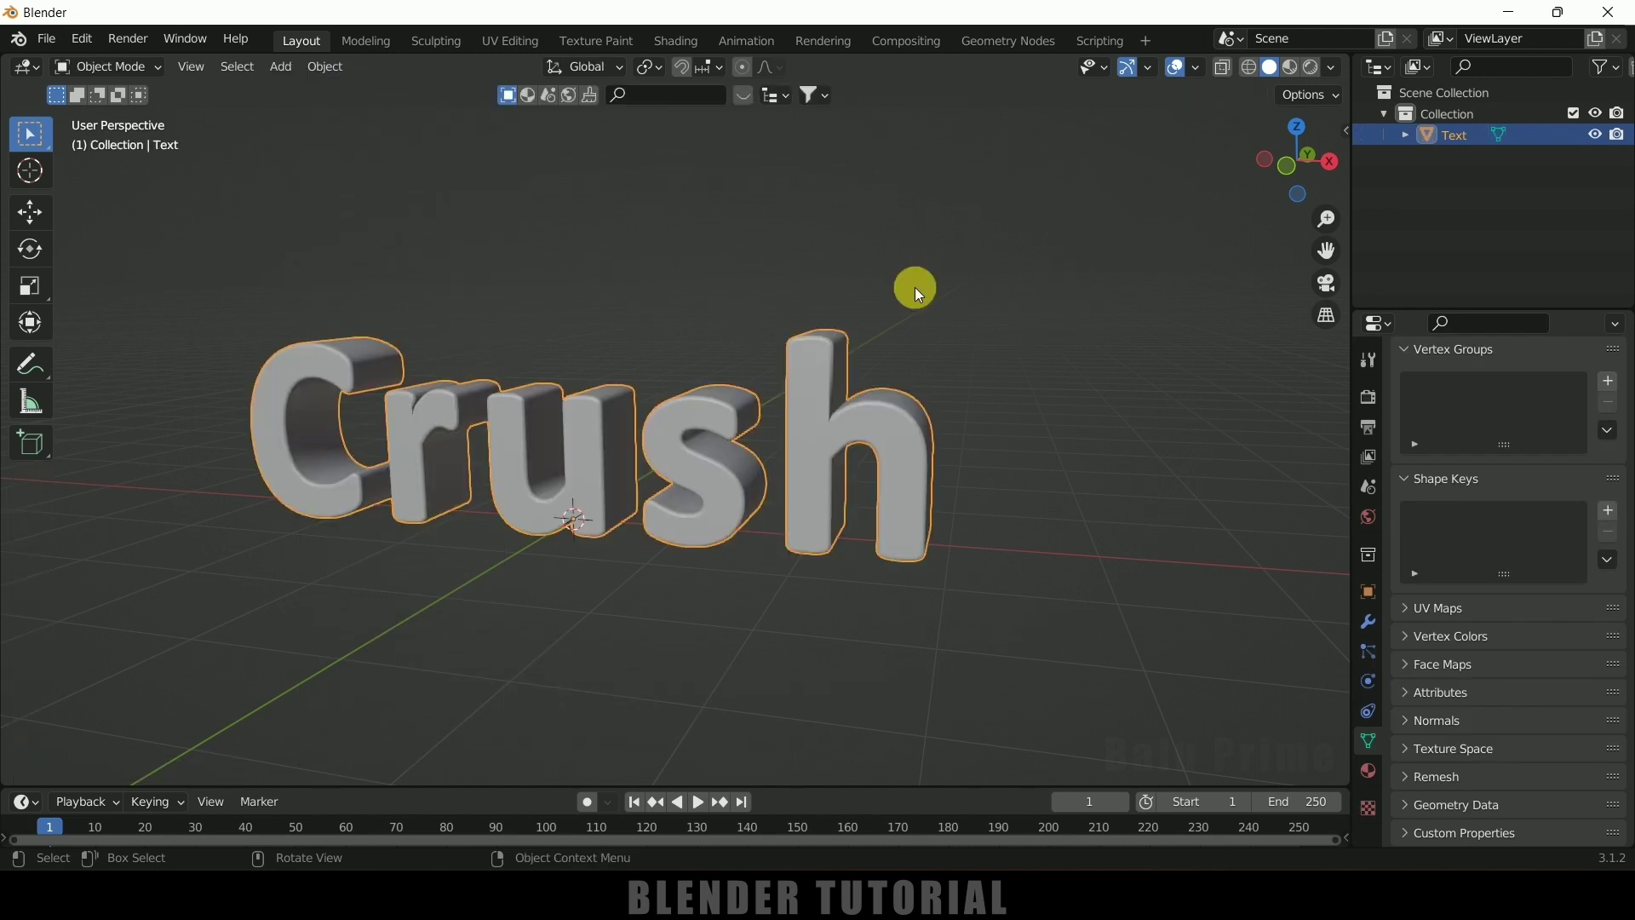
click(1250, 67)
scroll(809, 387, up, 4)
mouse_move(760, 410)
middle_down()
mouse_move(724, 417)
mouse_move(818, 404)
mouse_move(891, 422)
mouse_move(793, 467)
mouse_move(729, 457)
mouse_move(714, 502)
mouse_move(718, 478)
middle_up()
scroll(891, 421, down, 3)
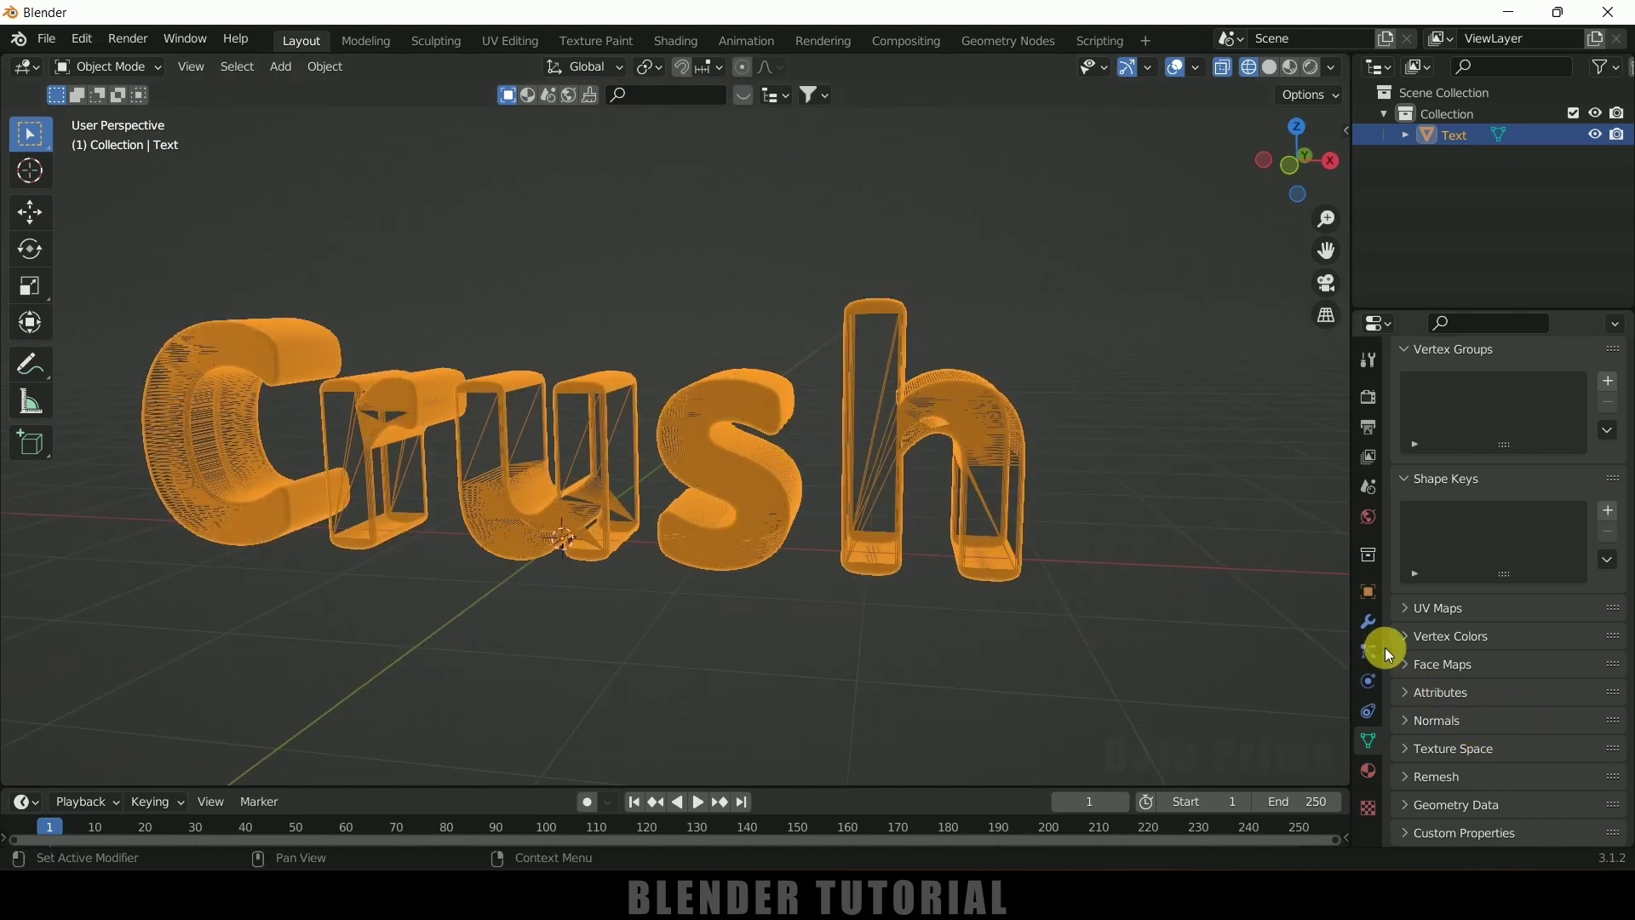
Add a Remesh modifier to the converted text mesh
click(1369, 622)
click(1457, 395)
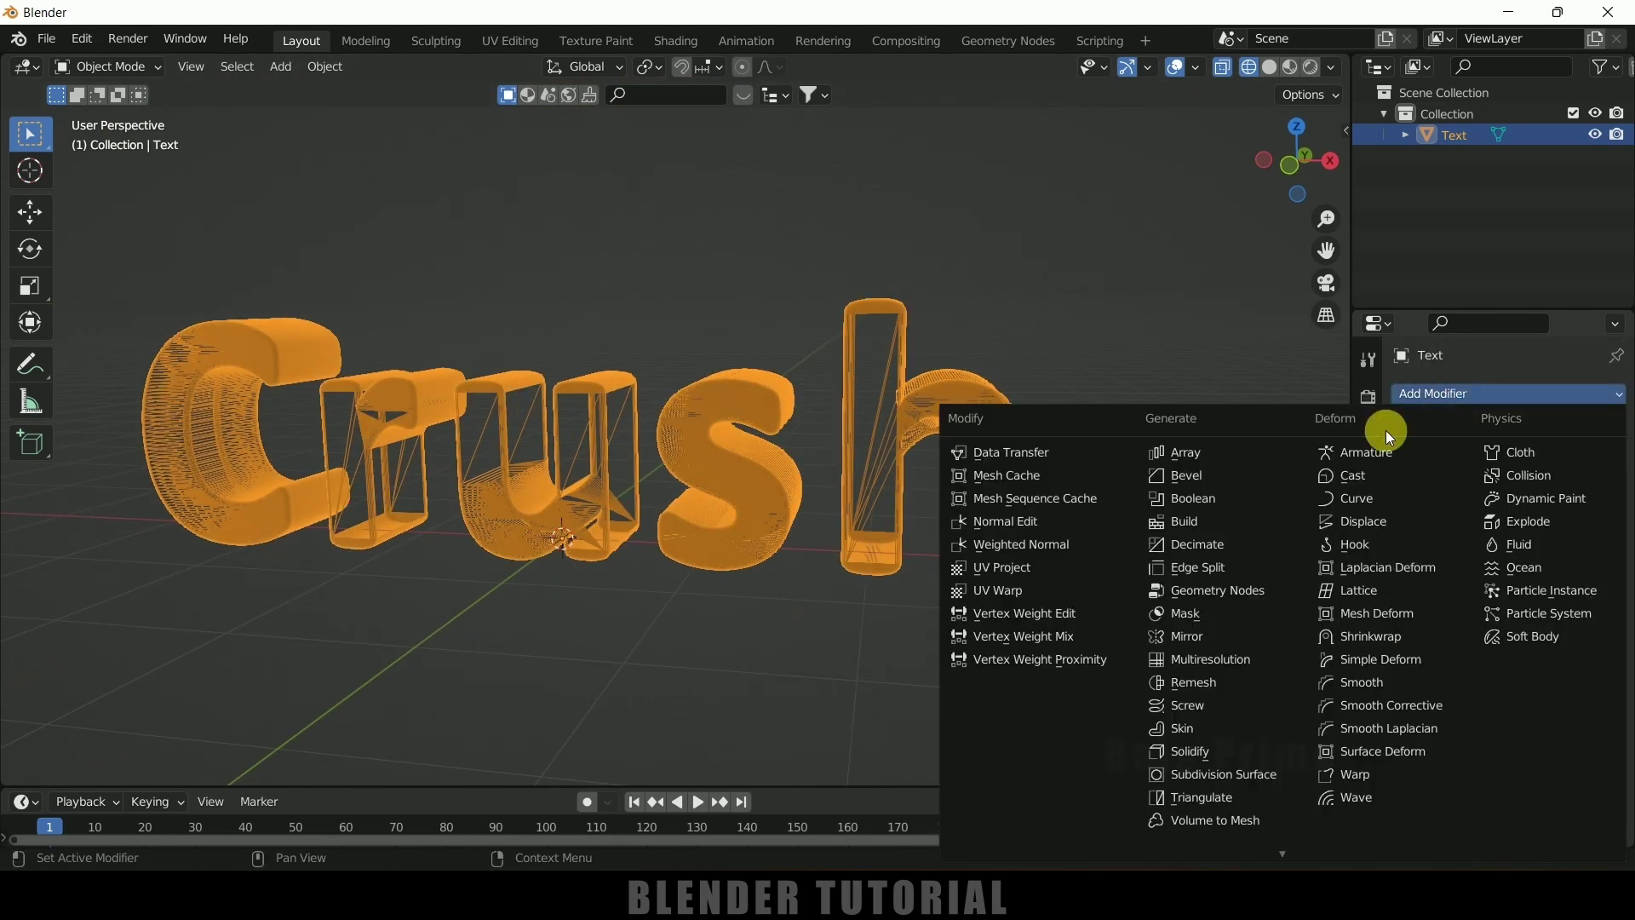
click(1193, 682)
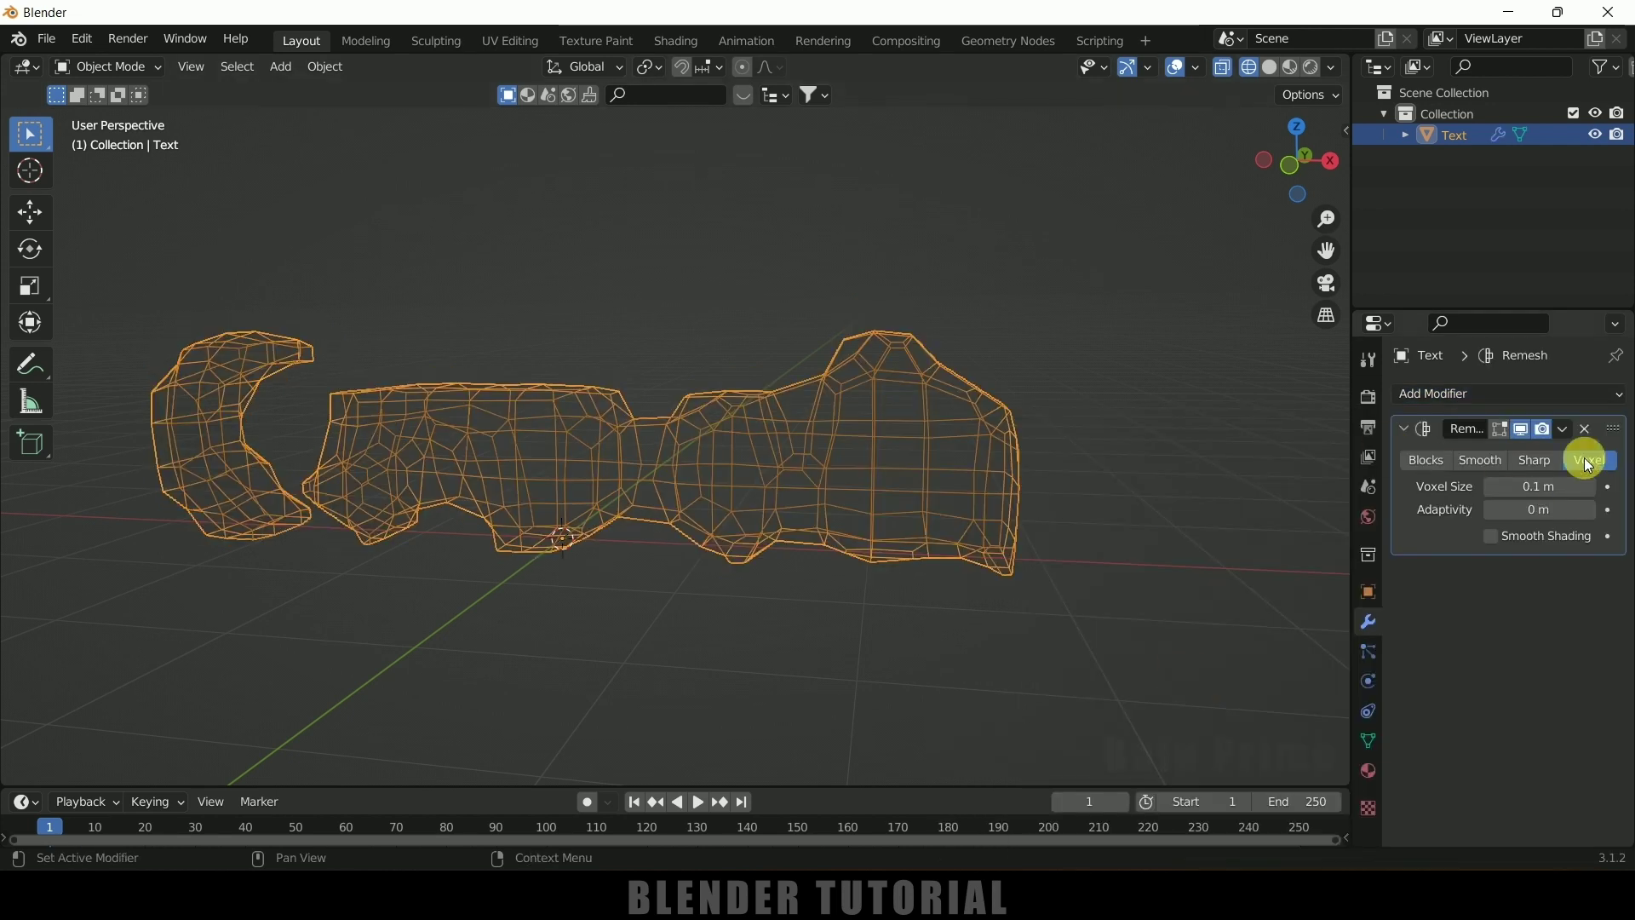
Set the Remesh modifier to Smooth mode with an octree depth of 7 and disable Remove Disconnected
click(1482, 462)
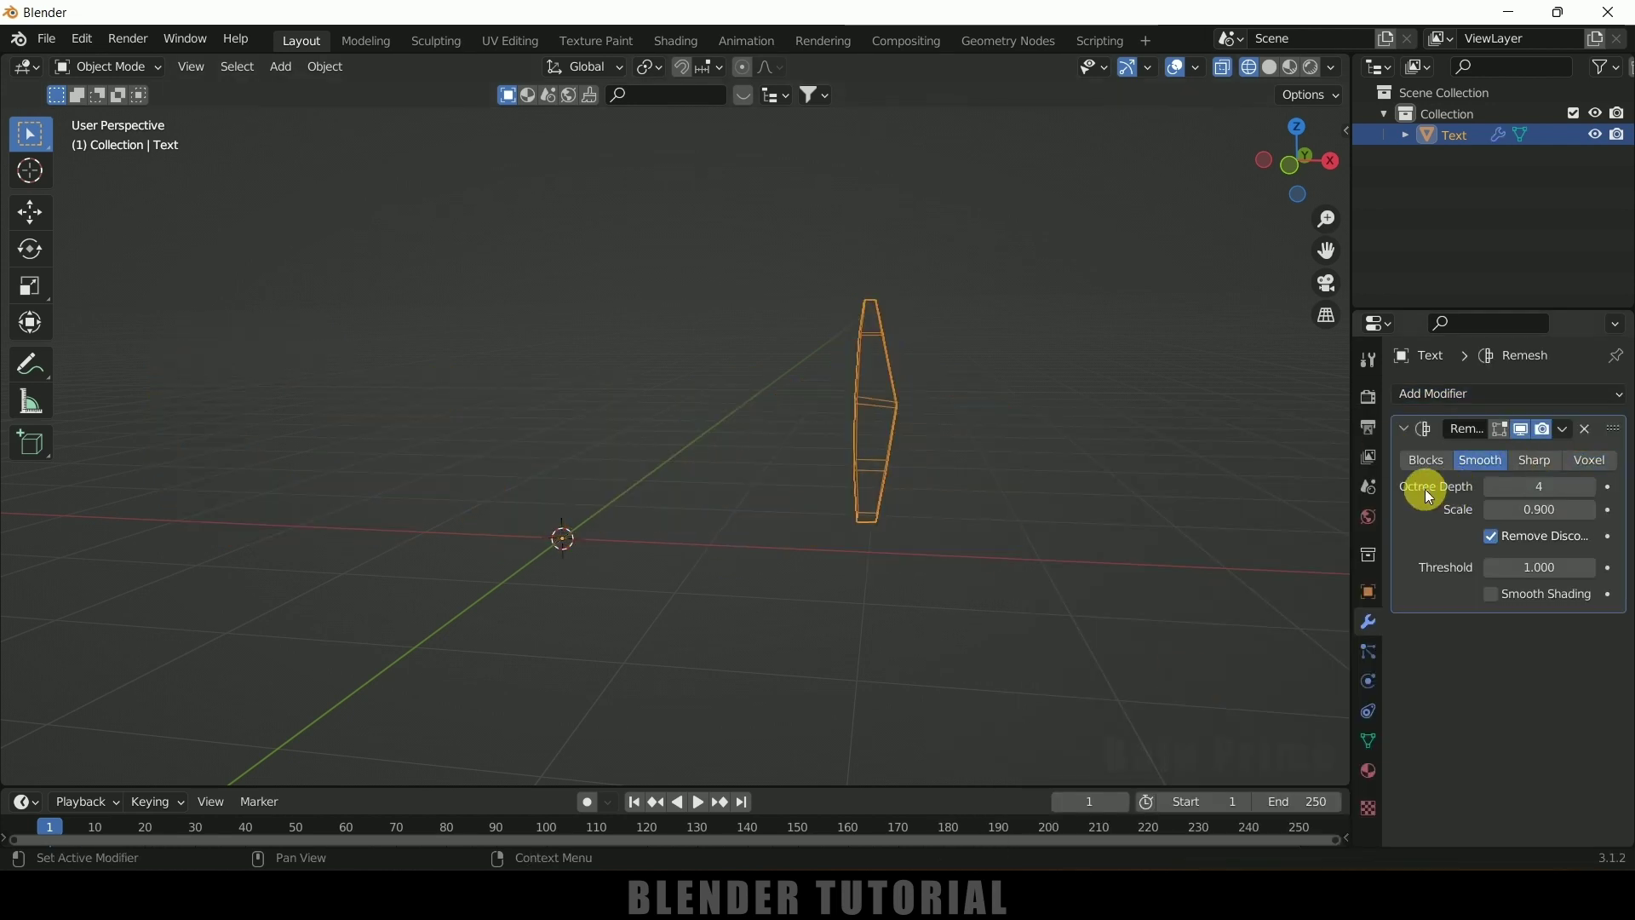
click(1589, 486)
click(1590, 487)
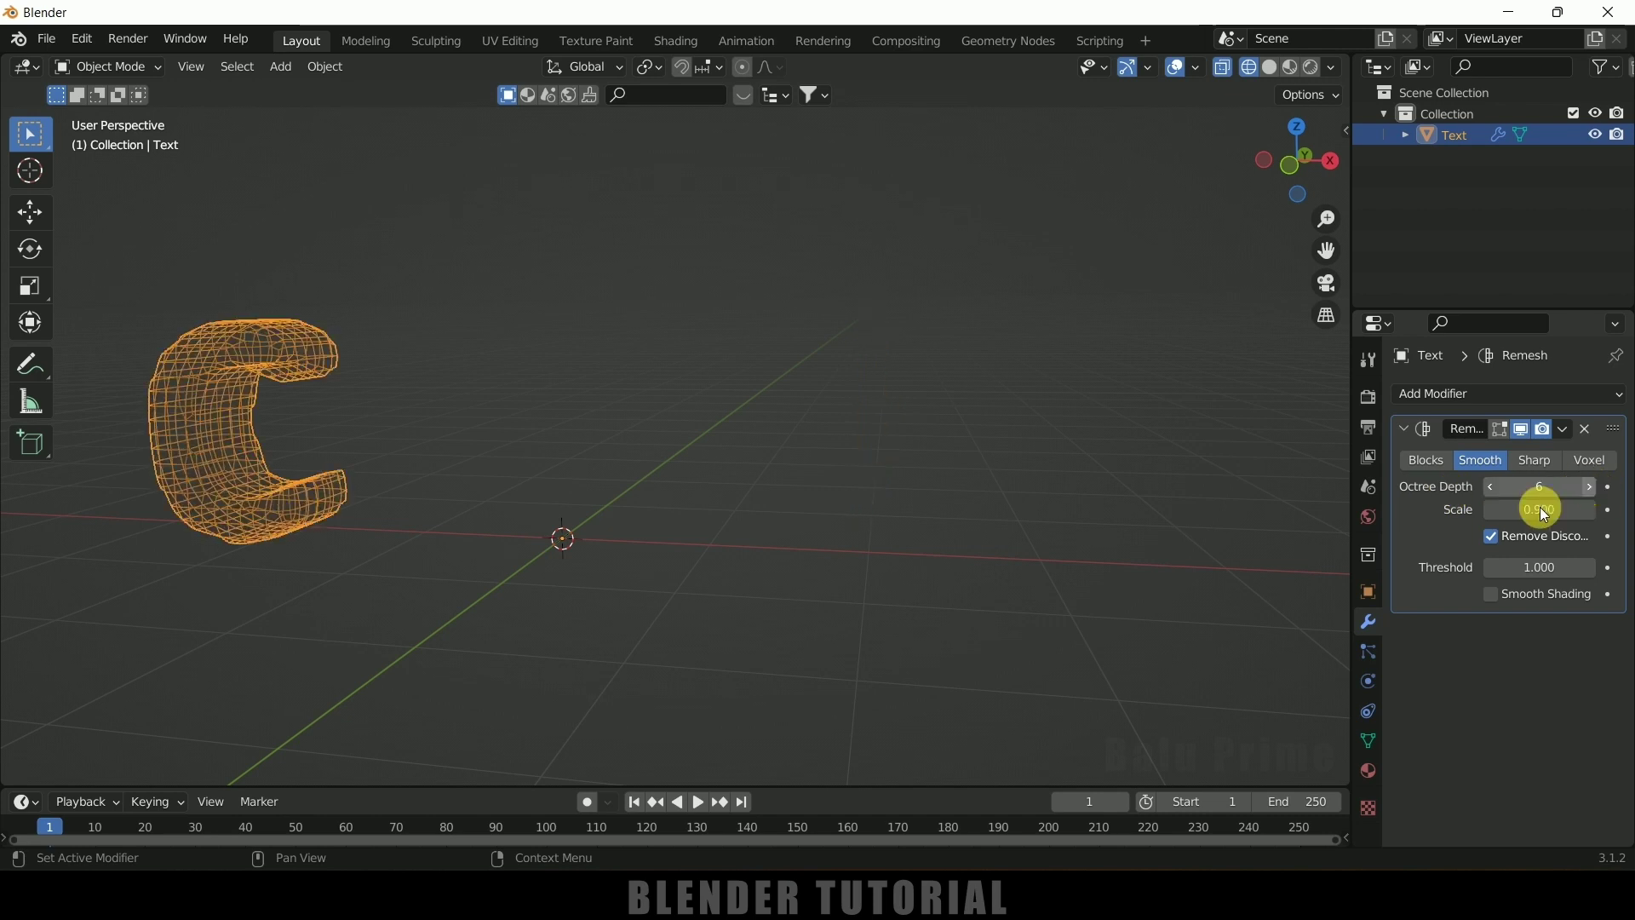
click(1492, 535)
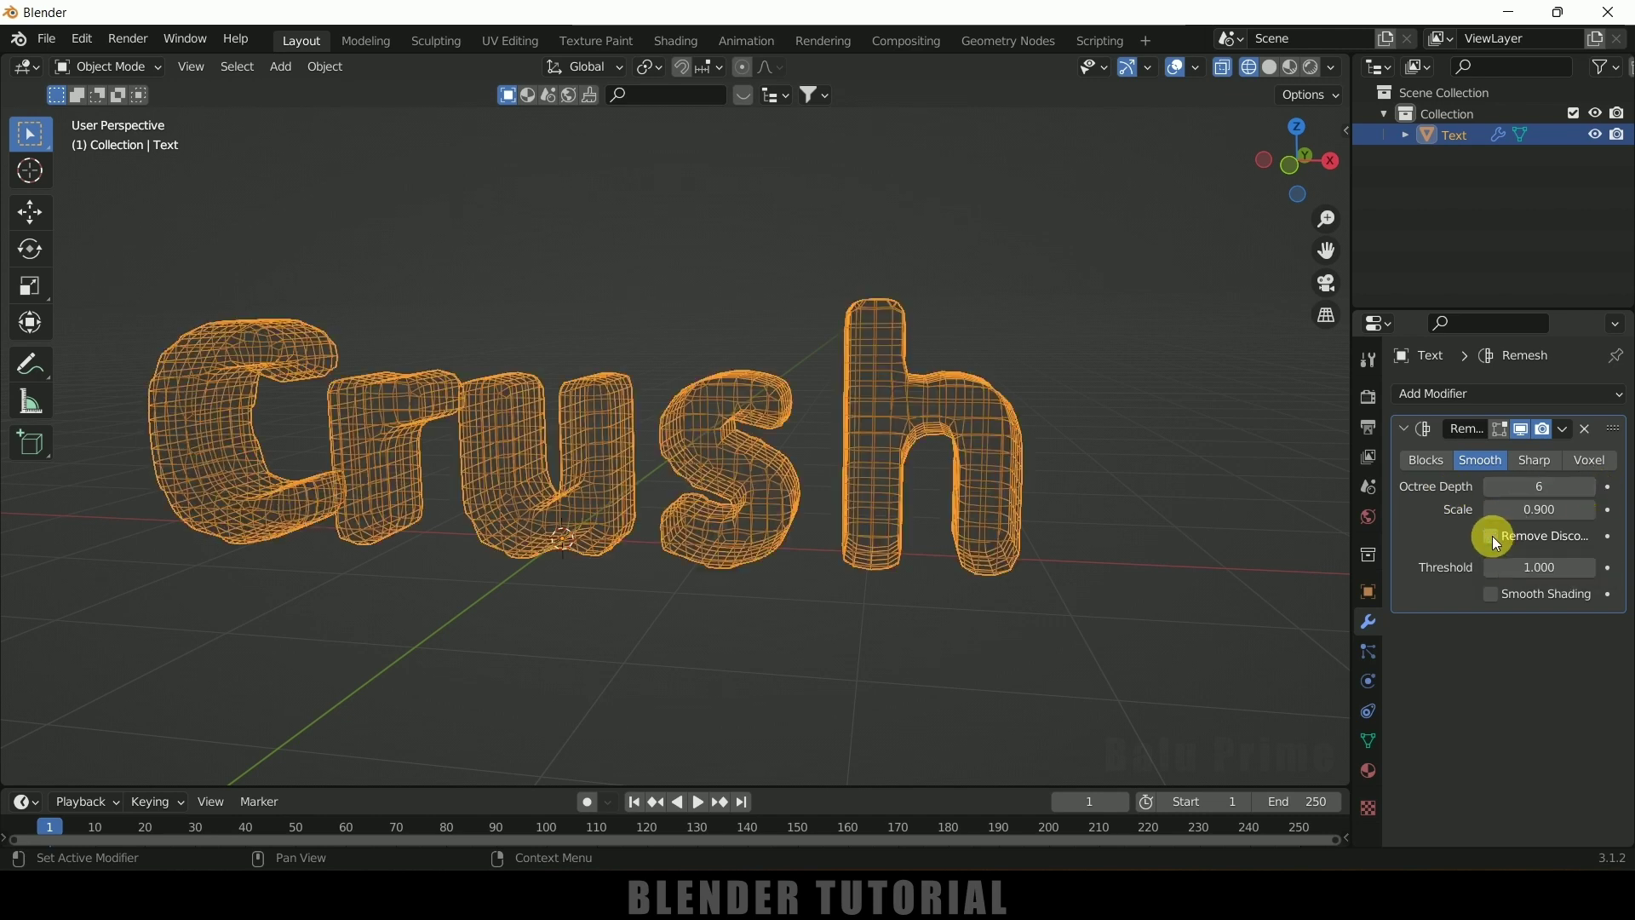
click(1591, 484)
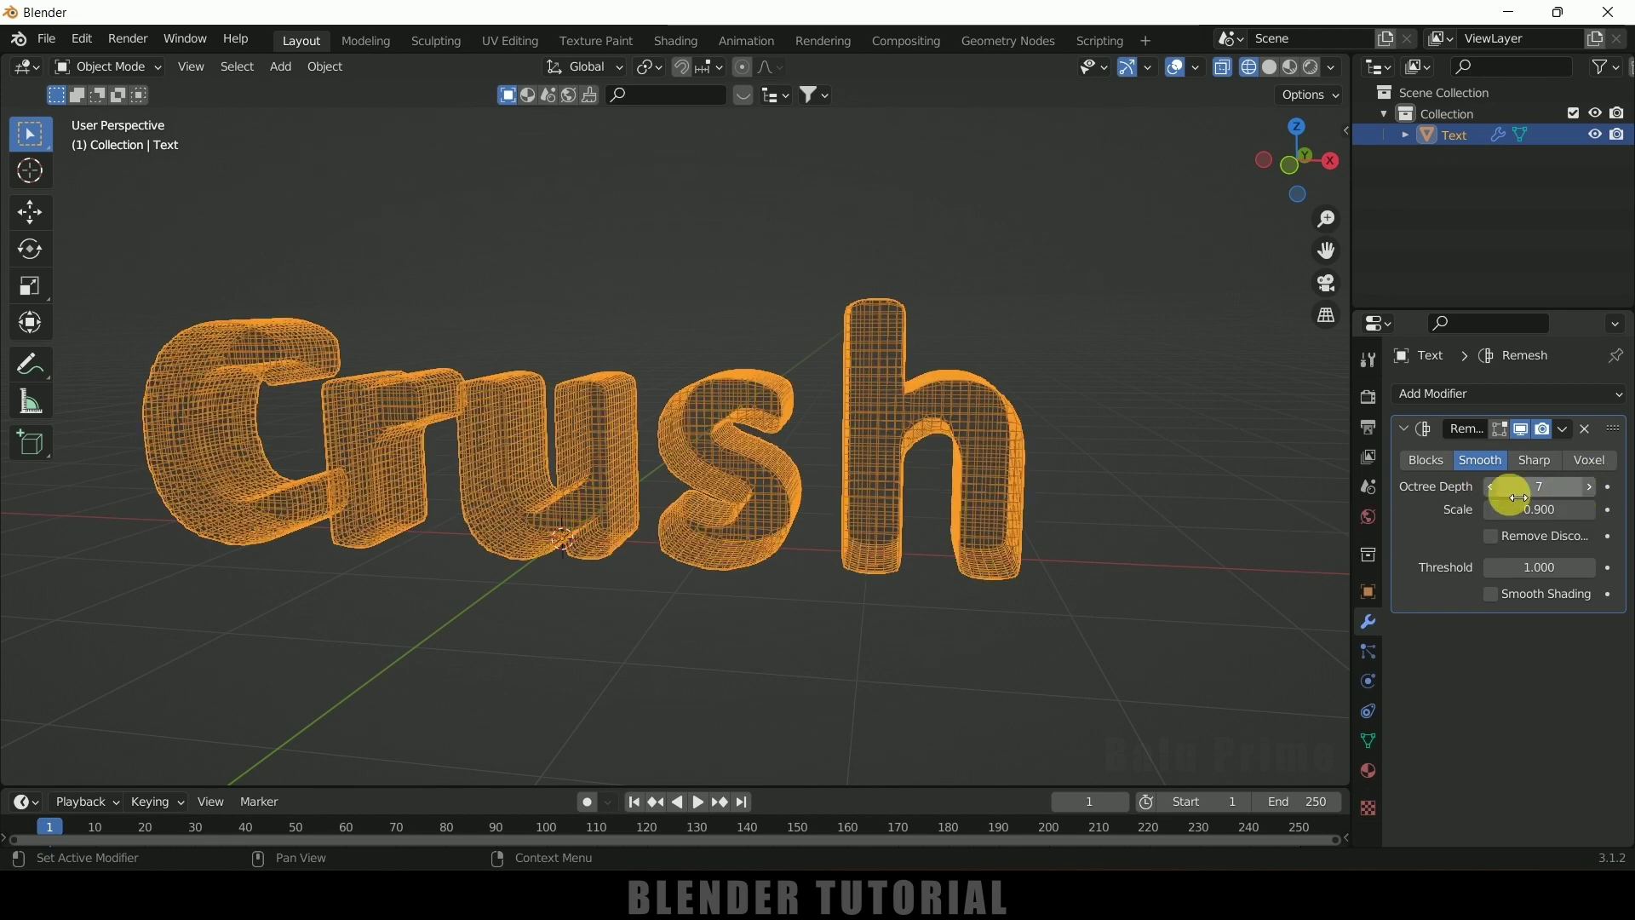
Apply the Remesh modifier and display the text in solid shading
click(1565, 428)
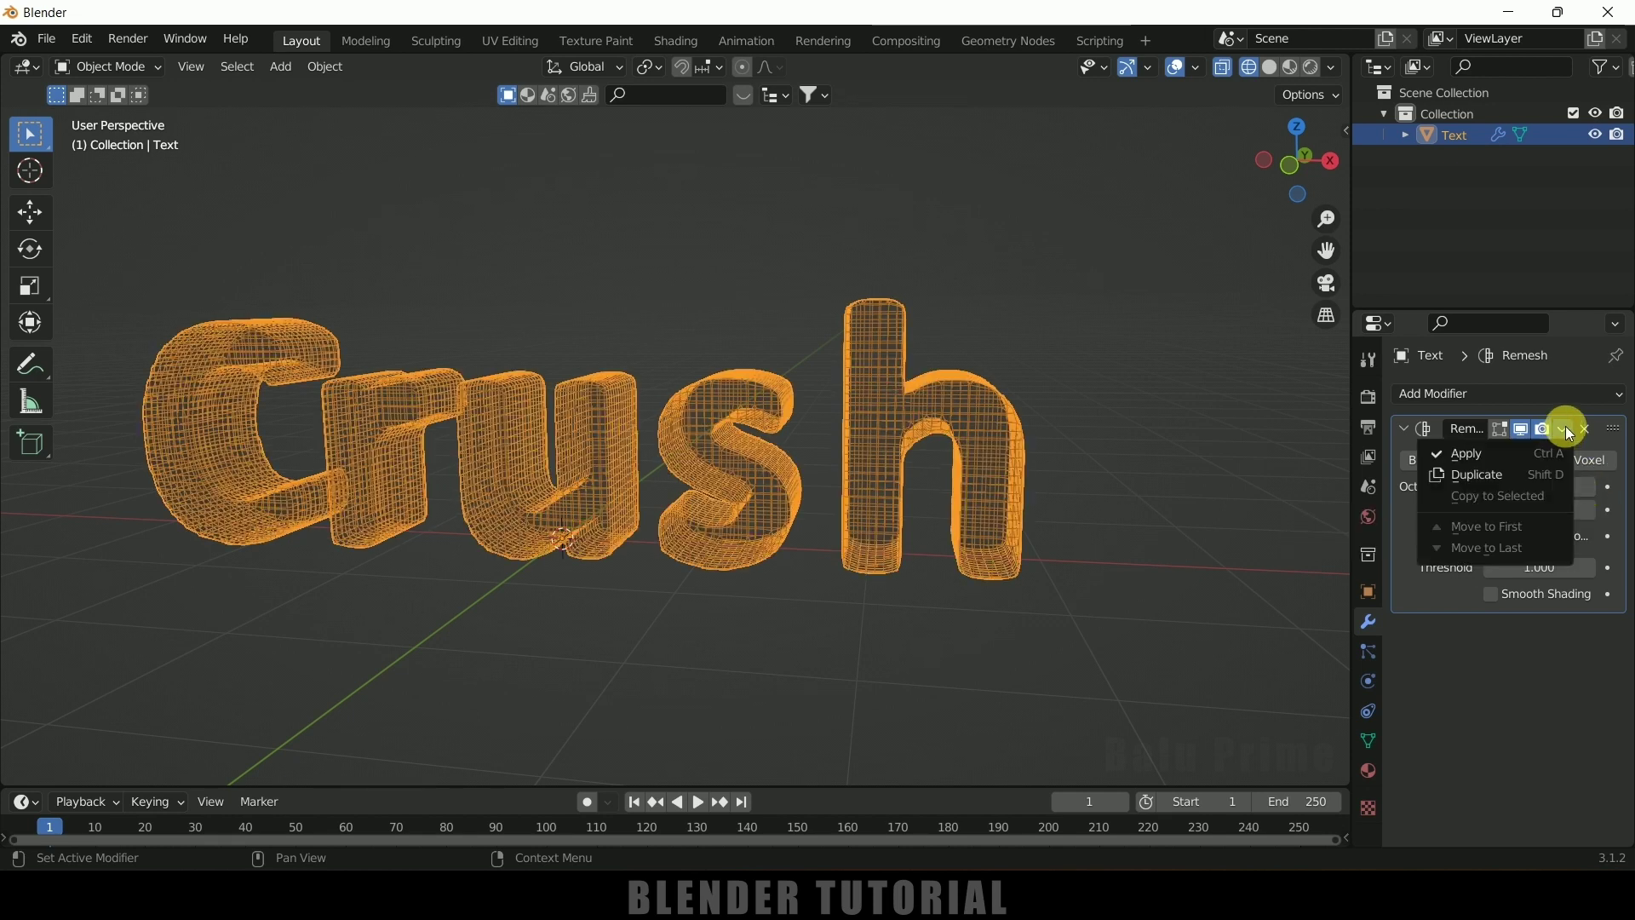
click(1478, 454)
click(1275, 75)
mouse_move(1039, 283)
middle_down()
mouse_move(1014, 286)
mouse_move(934, 409)
middle_up()
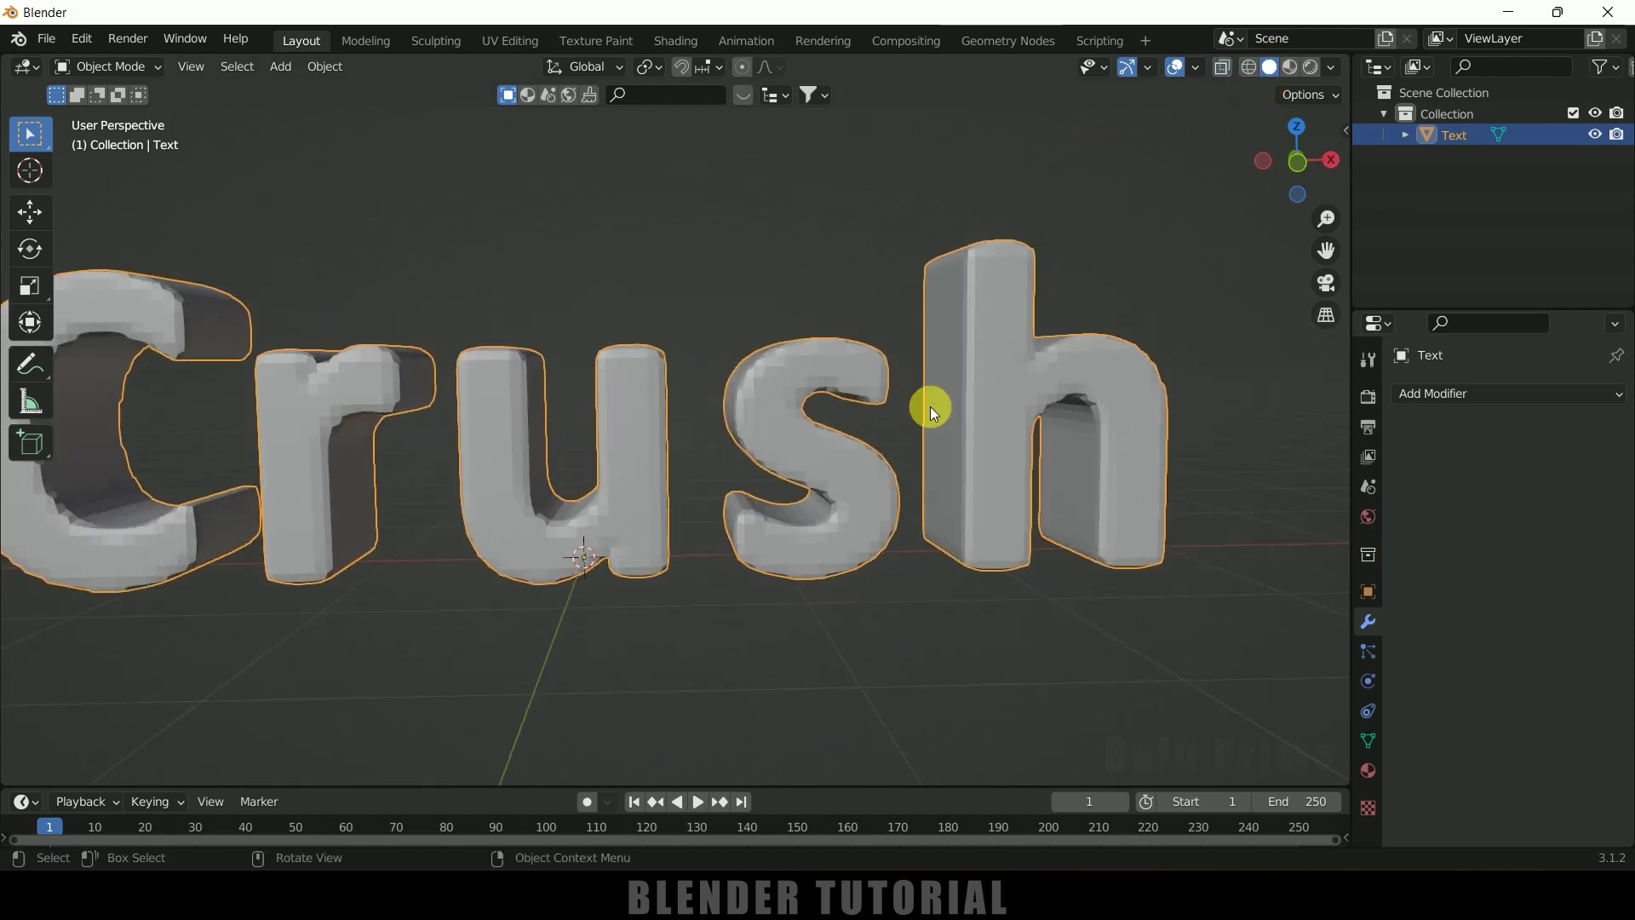
Apply smooth shading to the remeshed "Crush" text
right_click(785, 380)
click(782, 377)
middle_drag(771, 411, 707, 497)
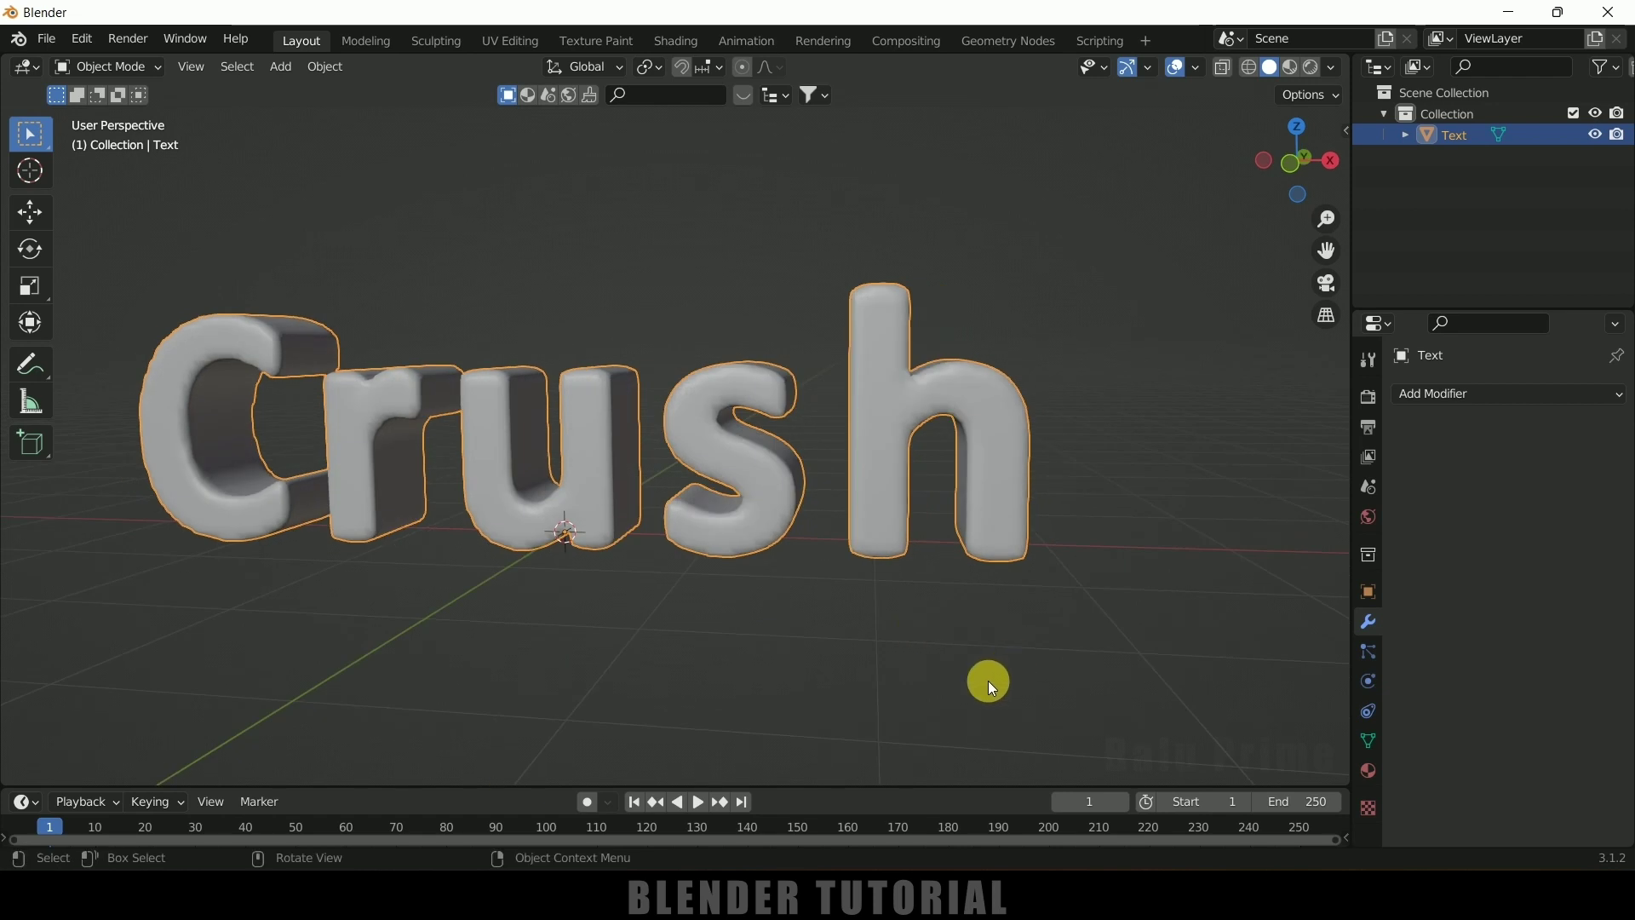
click(1002, 615)
click(976, 392)
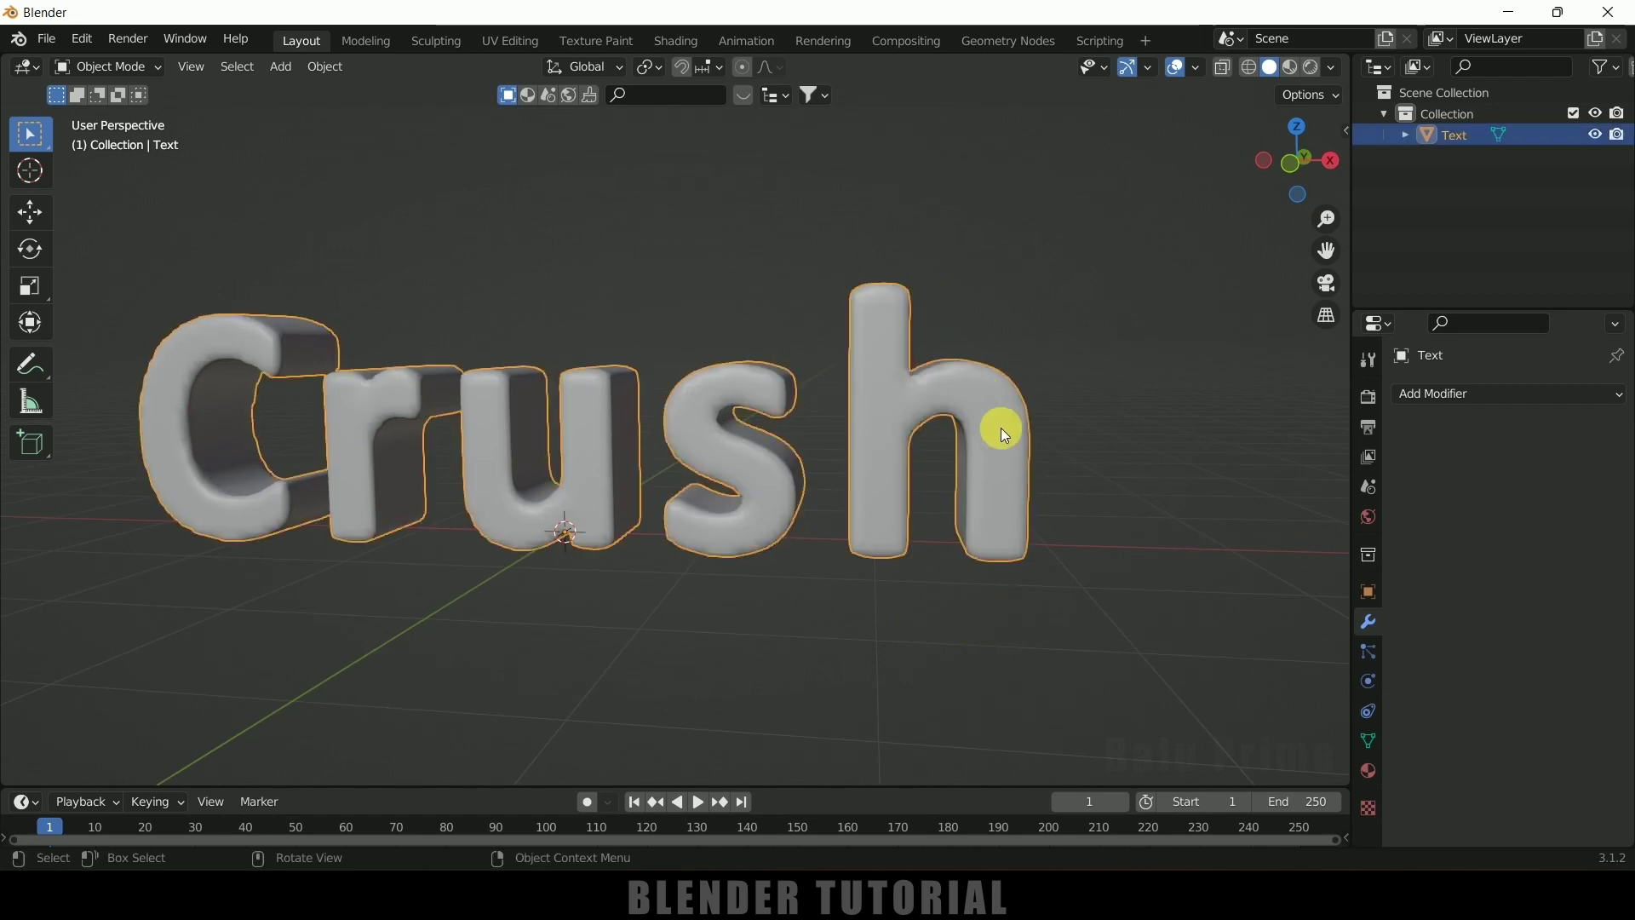
Add a Displace modifier to the text and give it a new texture of type Clouds
click(1448, 391)
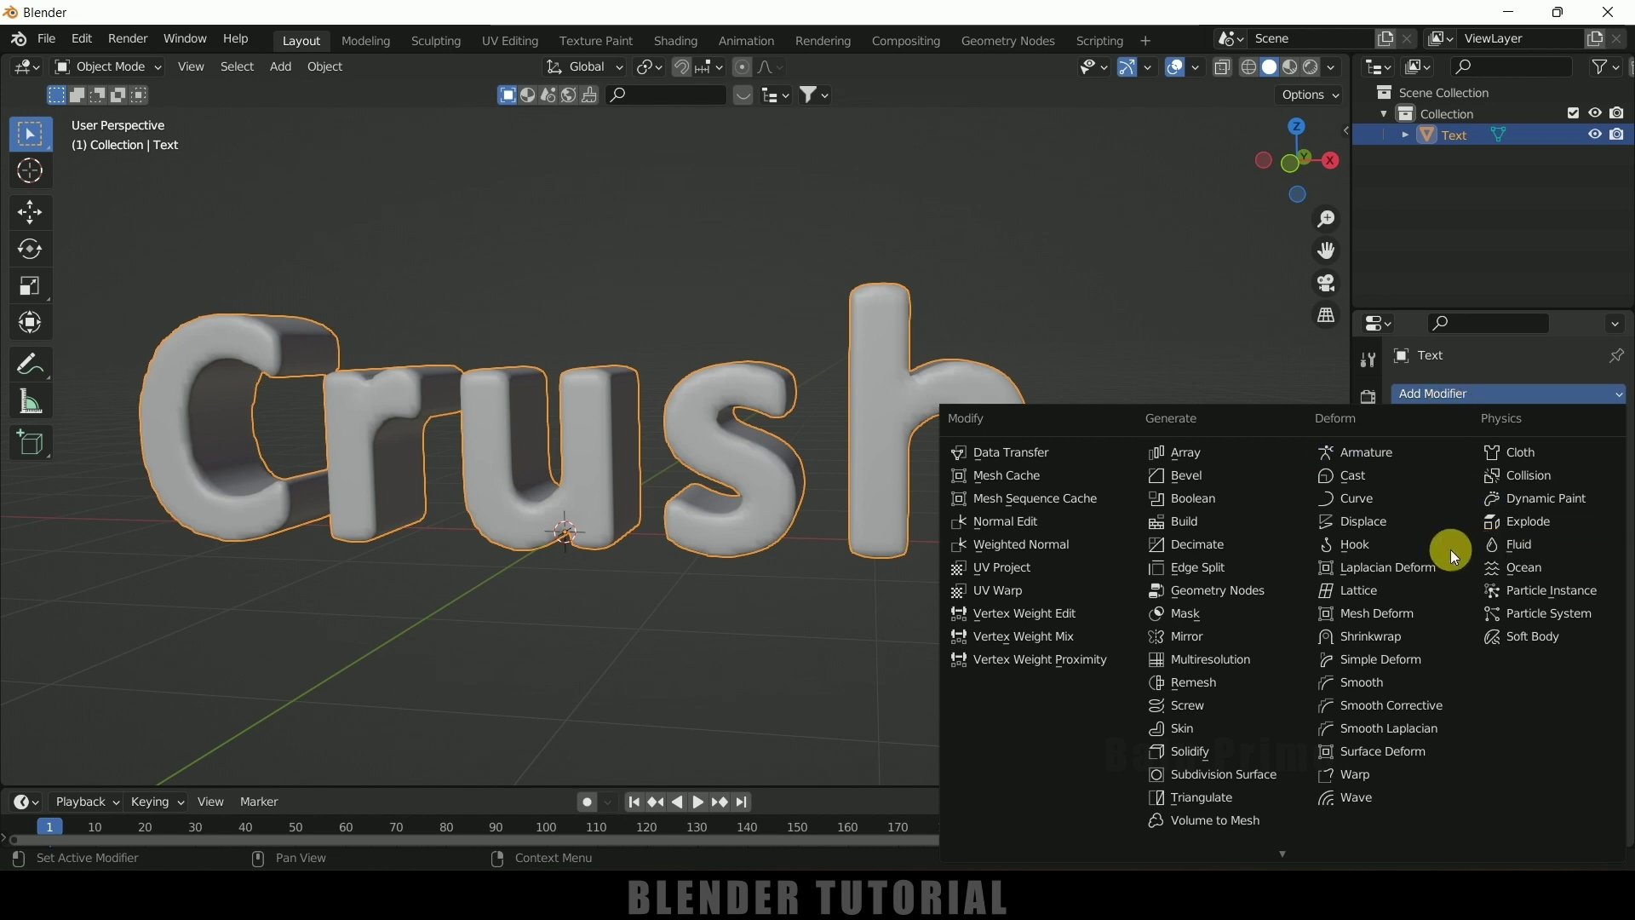
click(1368, 525)
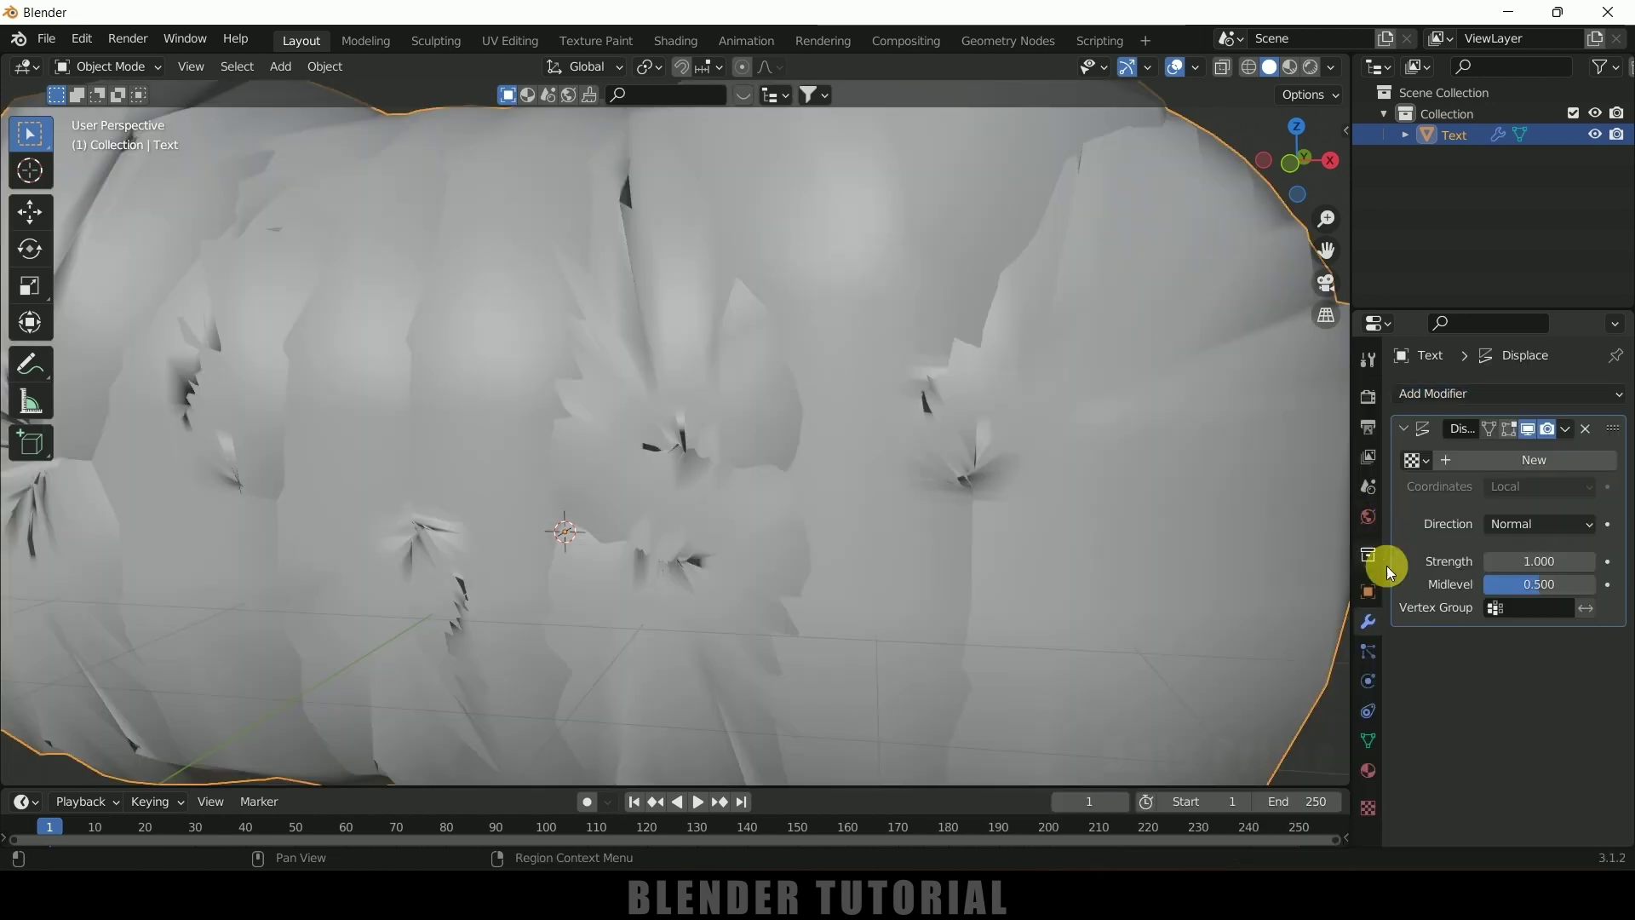
click(1371, 811)
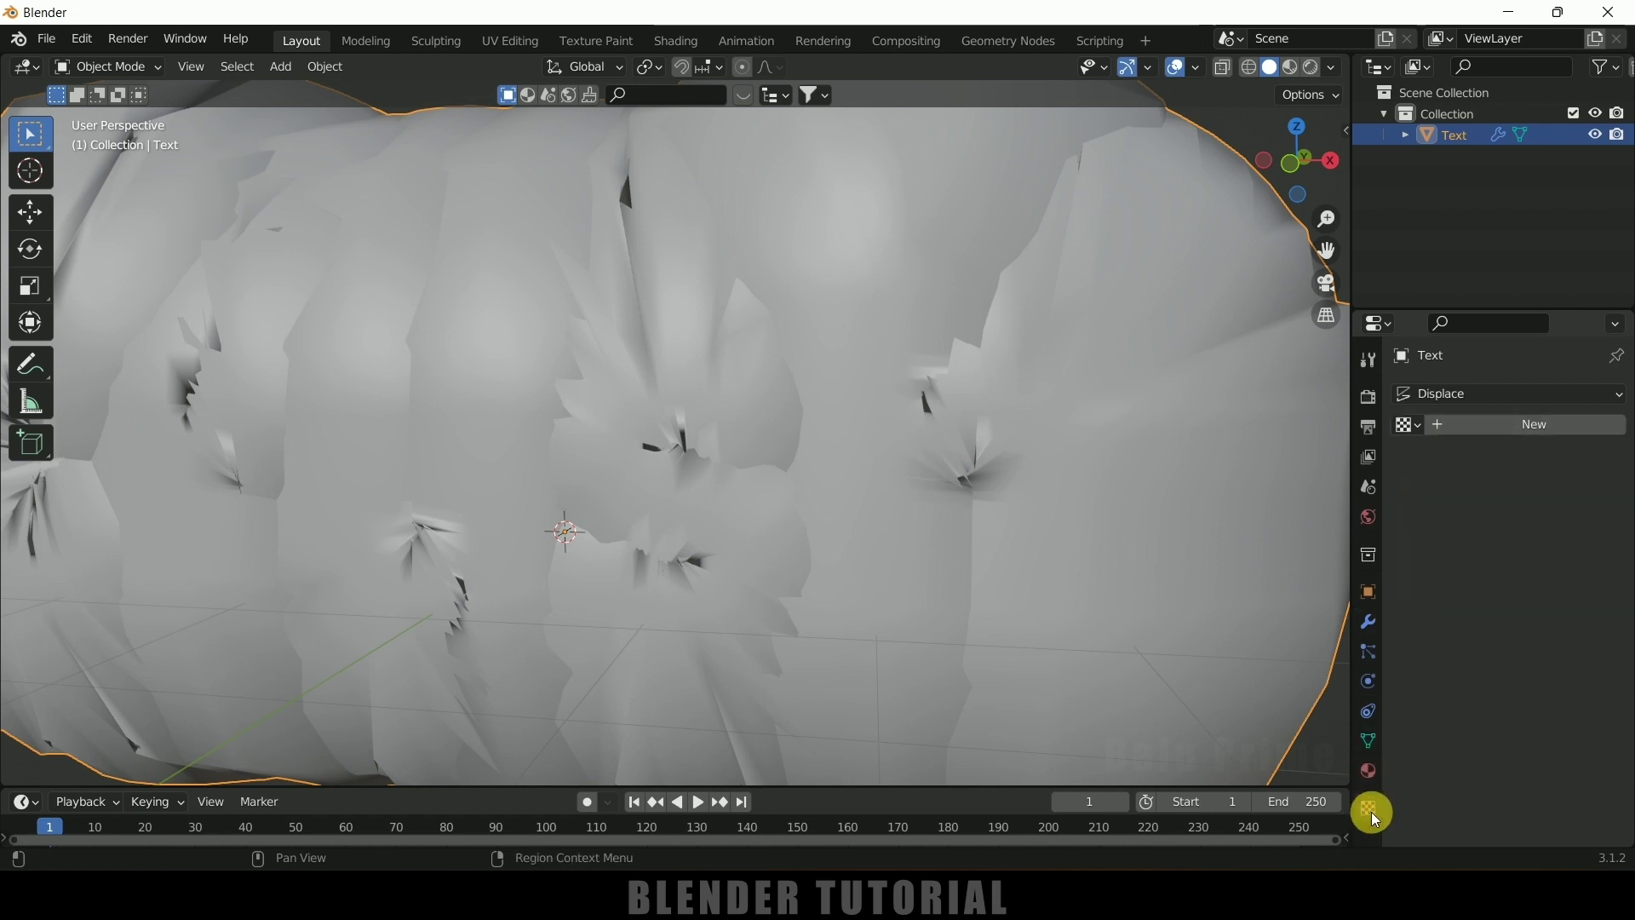
click(1487, 421)
click(1519, 457)
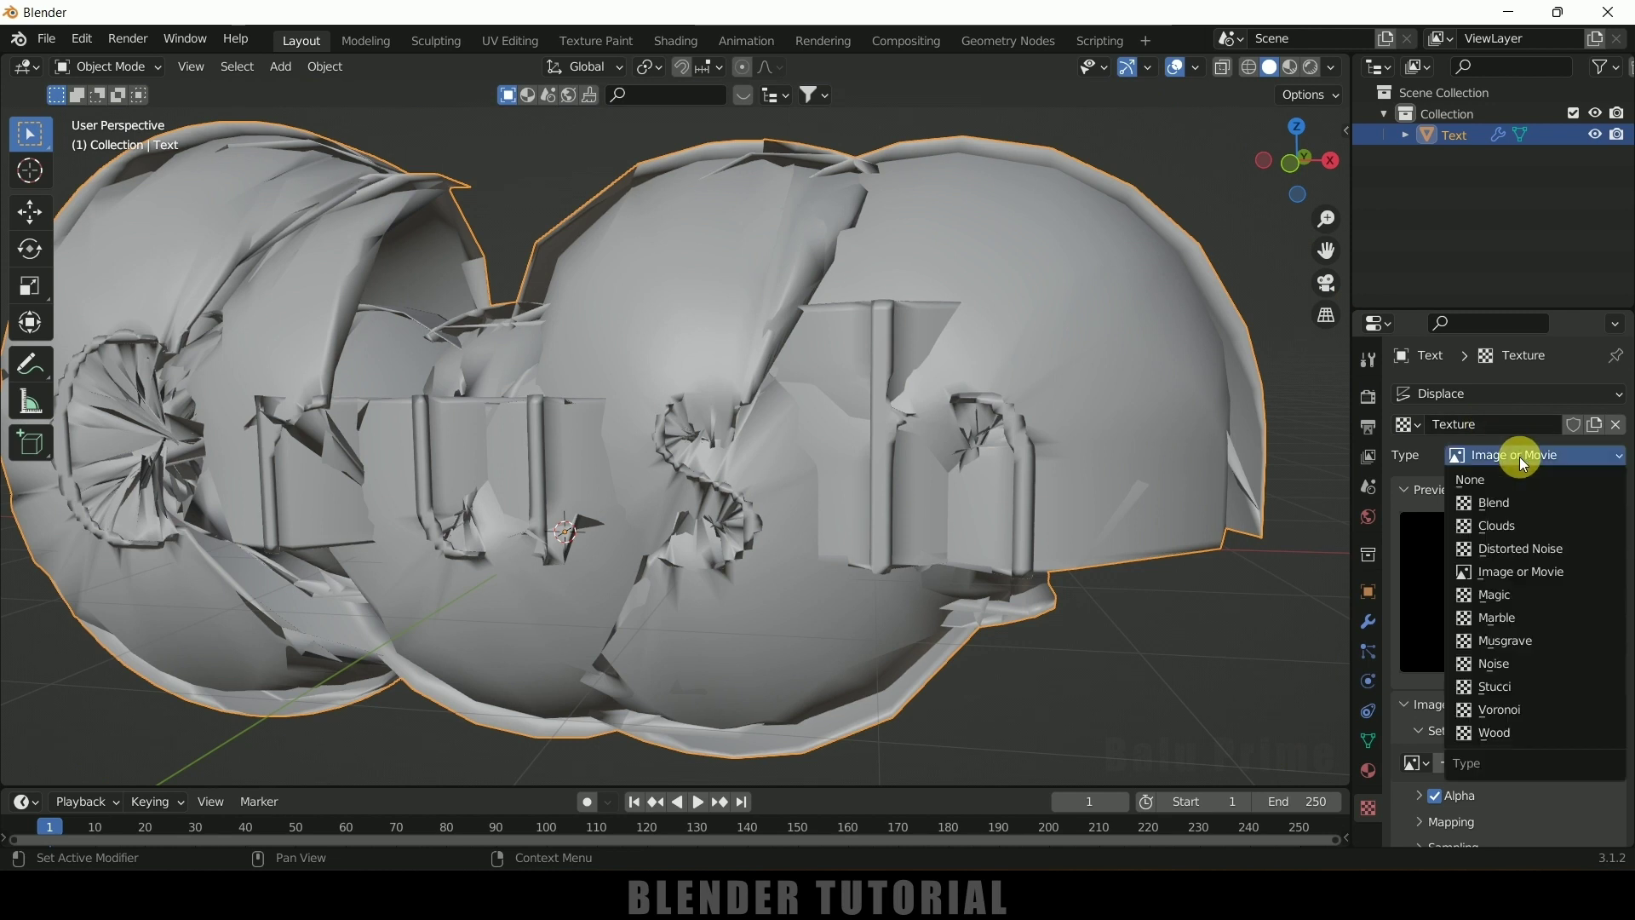
click(1499, 527)
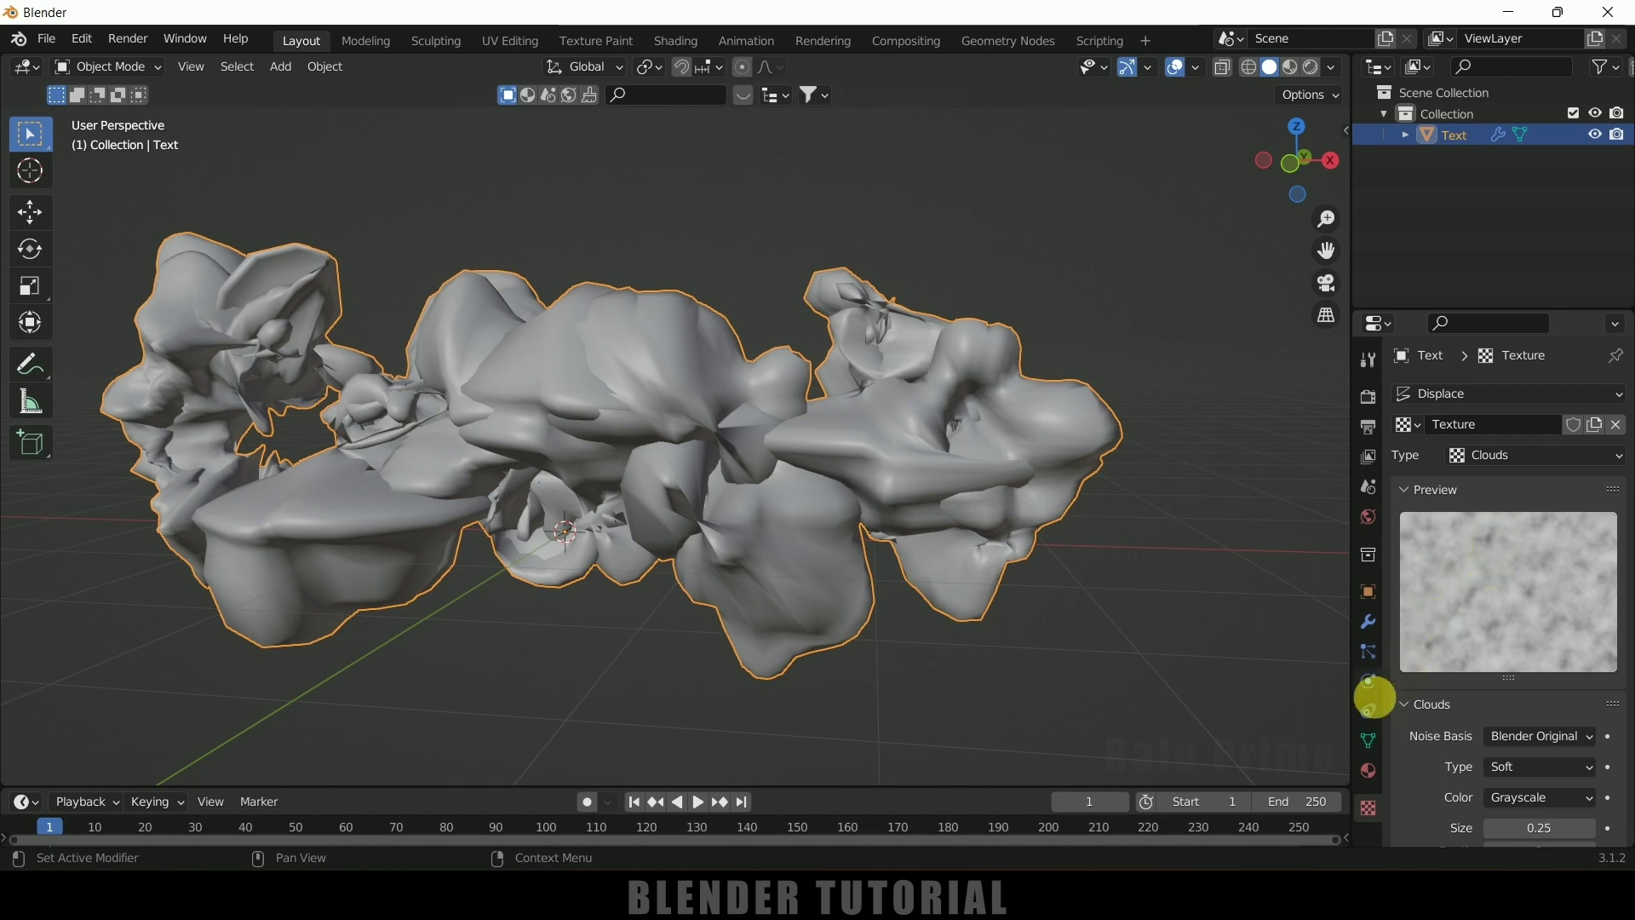
Reduce the Displace modifier's strength to 0.05 so the letters are only slightly deformed
click(1368, 627)
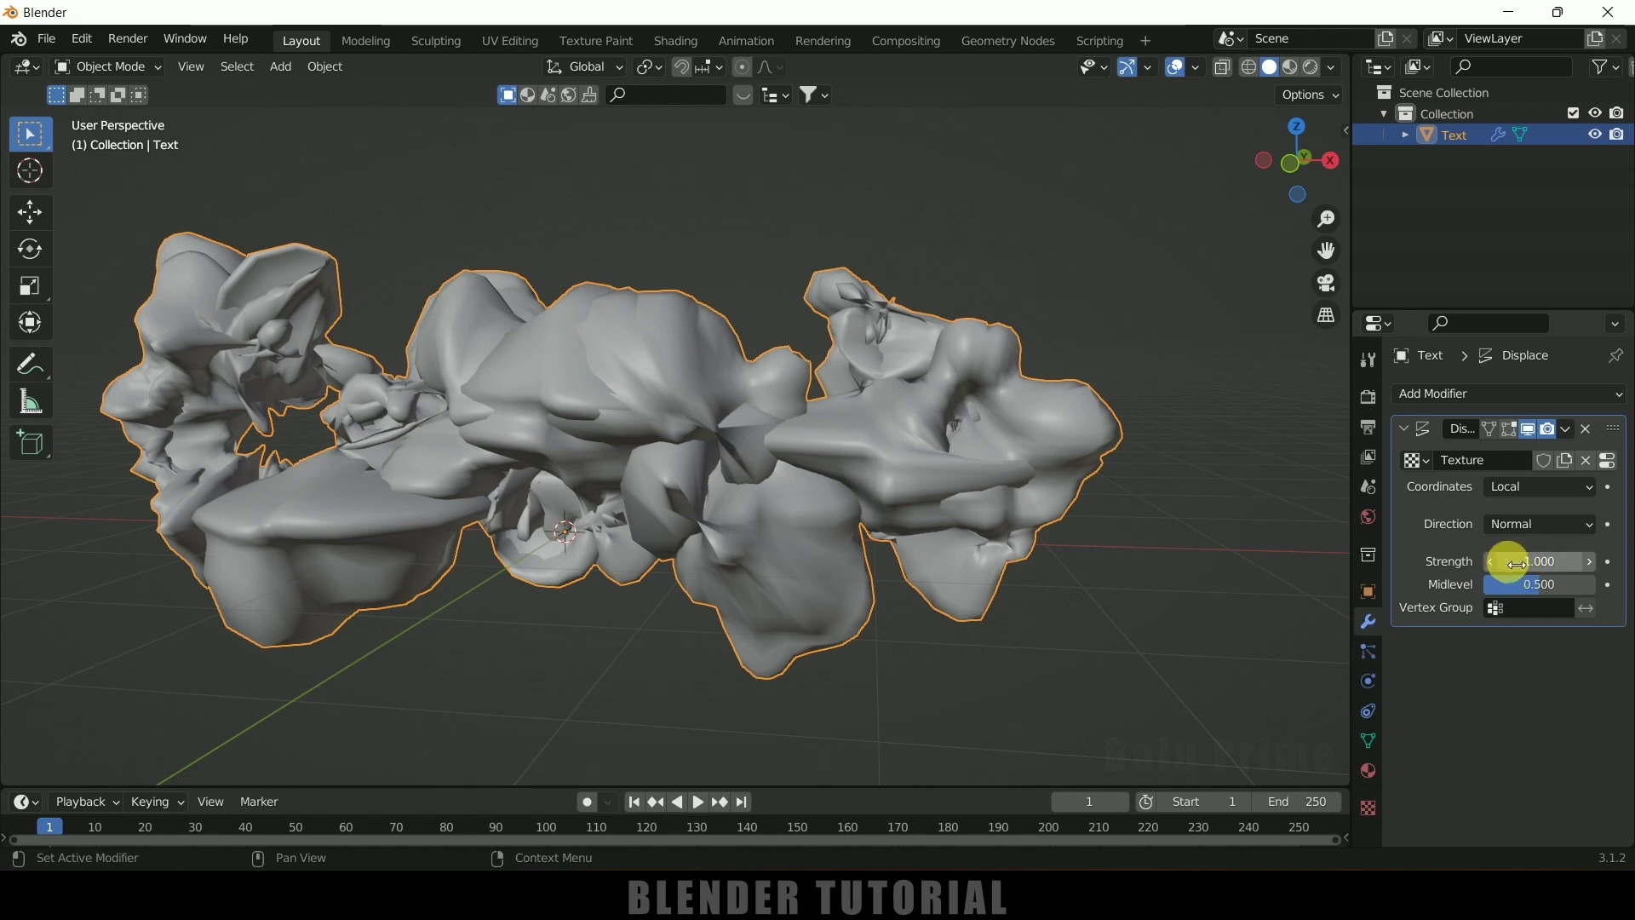
click(1490, 566)
click(1489, 566)
click(1489, 566)
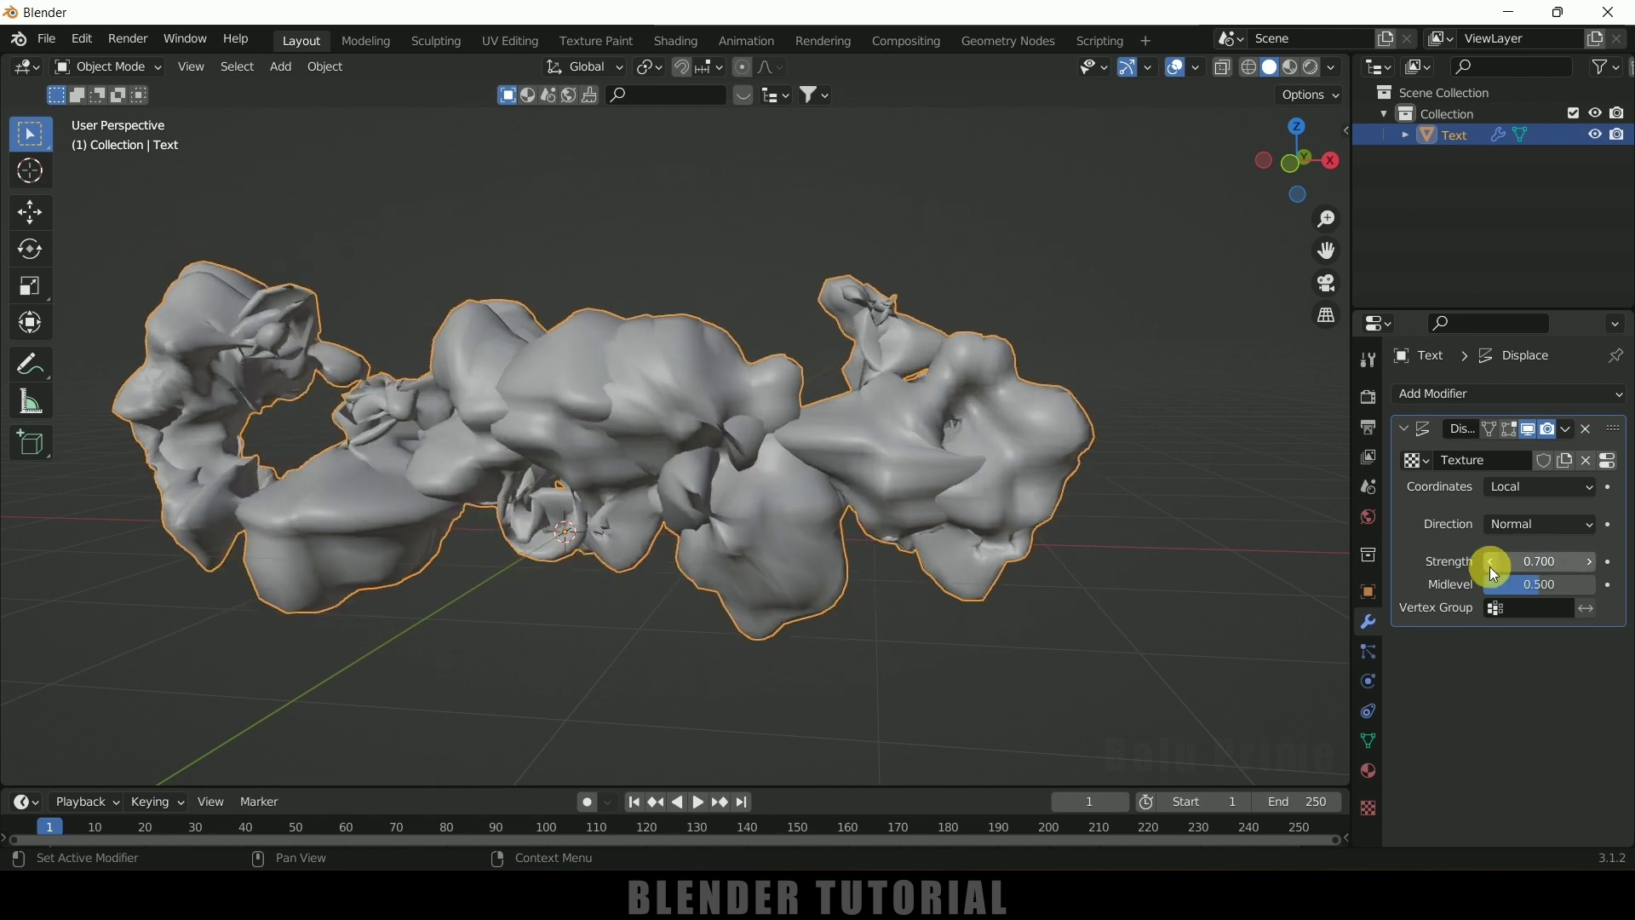
click(1489, 565)
click(1490, 565)
click(1490, 565)
click(1490, 565)
click(1490, 566)
click(1489, 565)
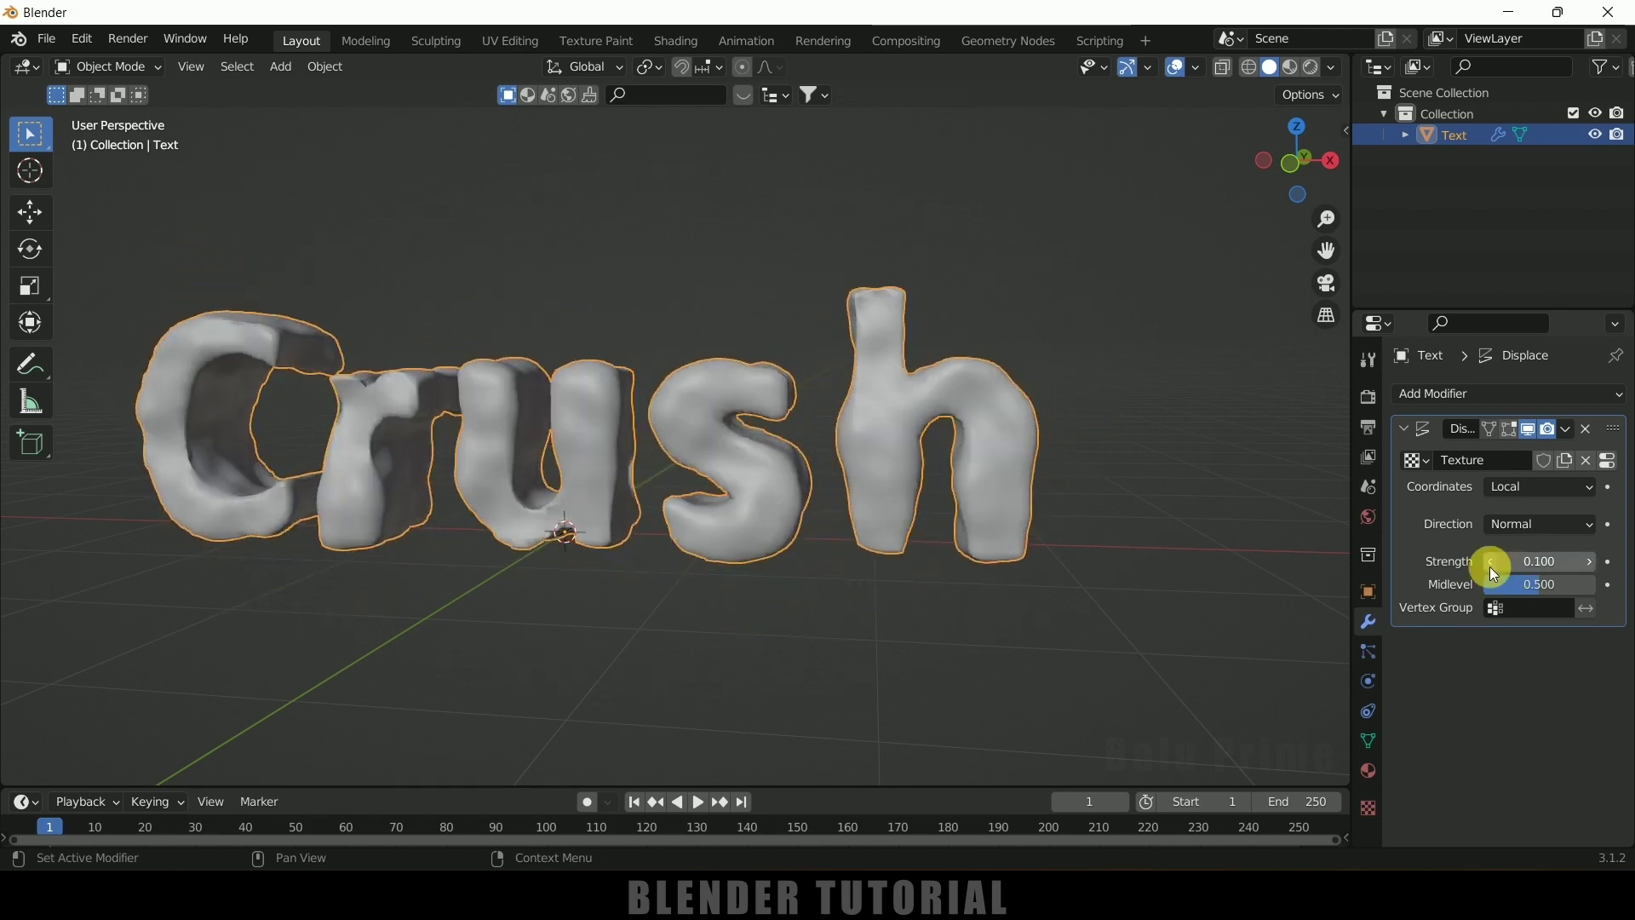
click(1489, 566)
click(1543, 564)
text(.01)
key(Return)
click(1548, 573)
text(.05)
key(Return)
middle_drag(688, 489, 546, 411)
middle_drag(912, 540, 770, 558)
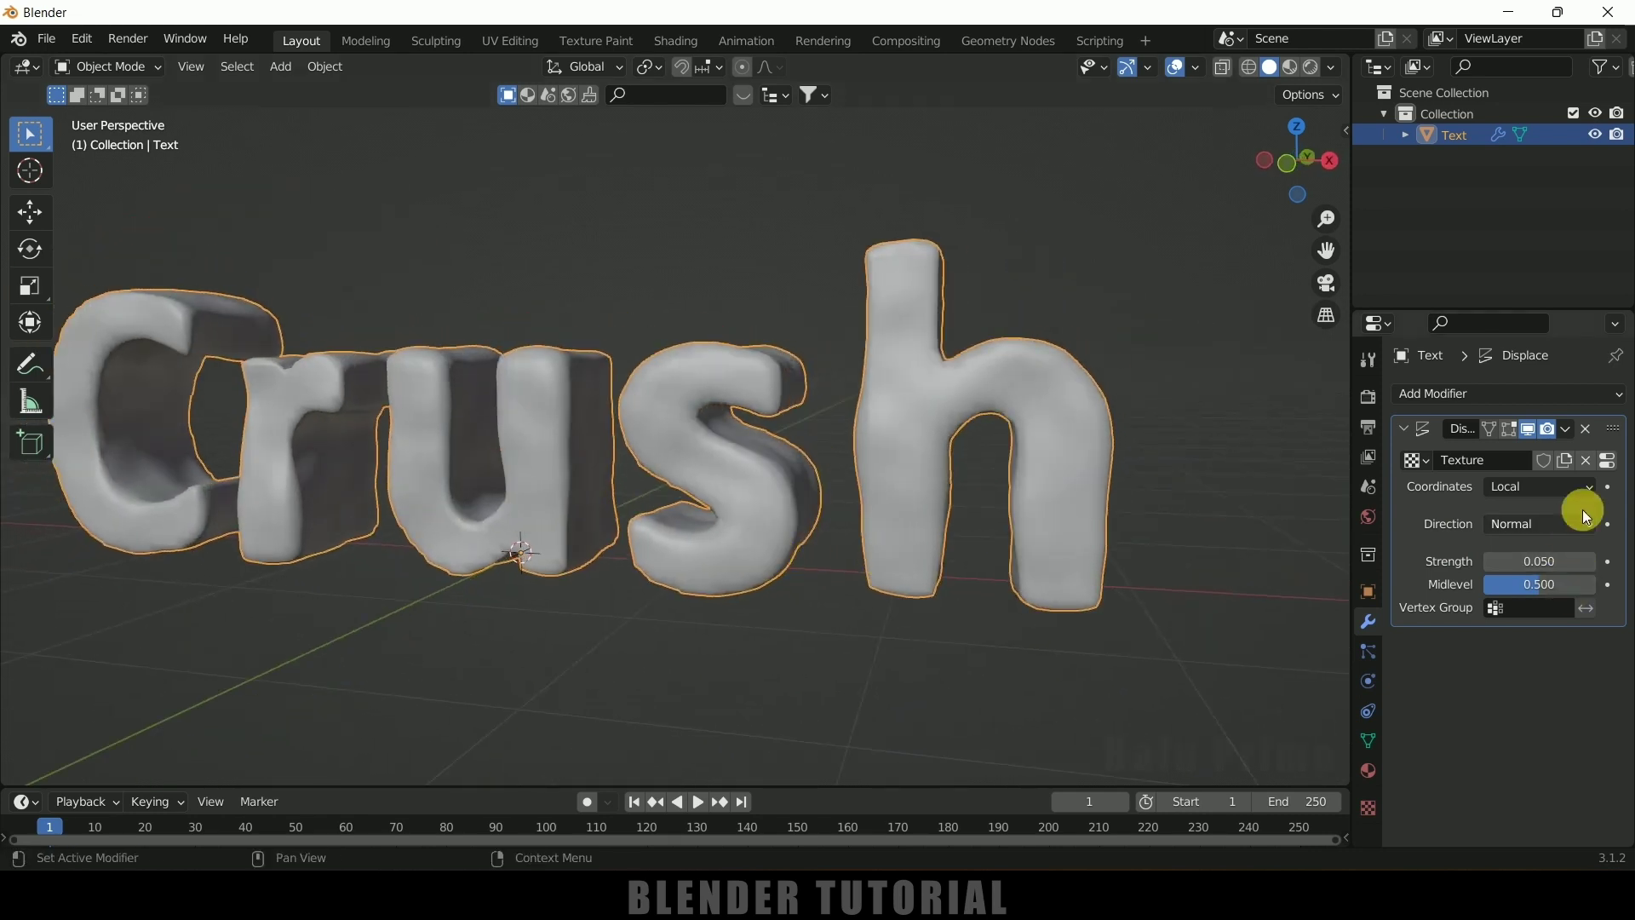
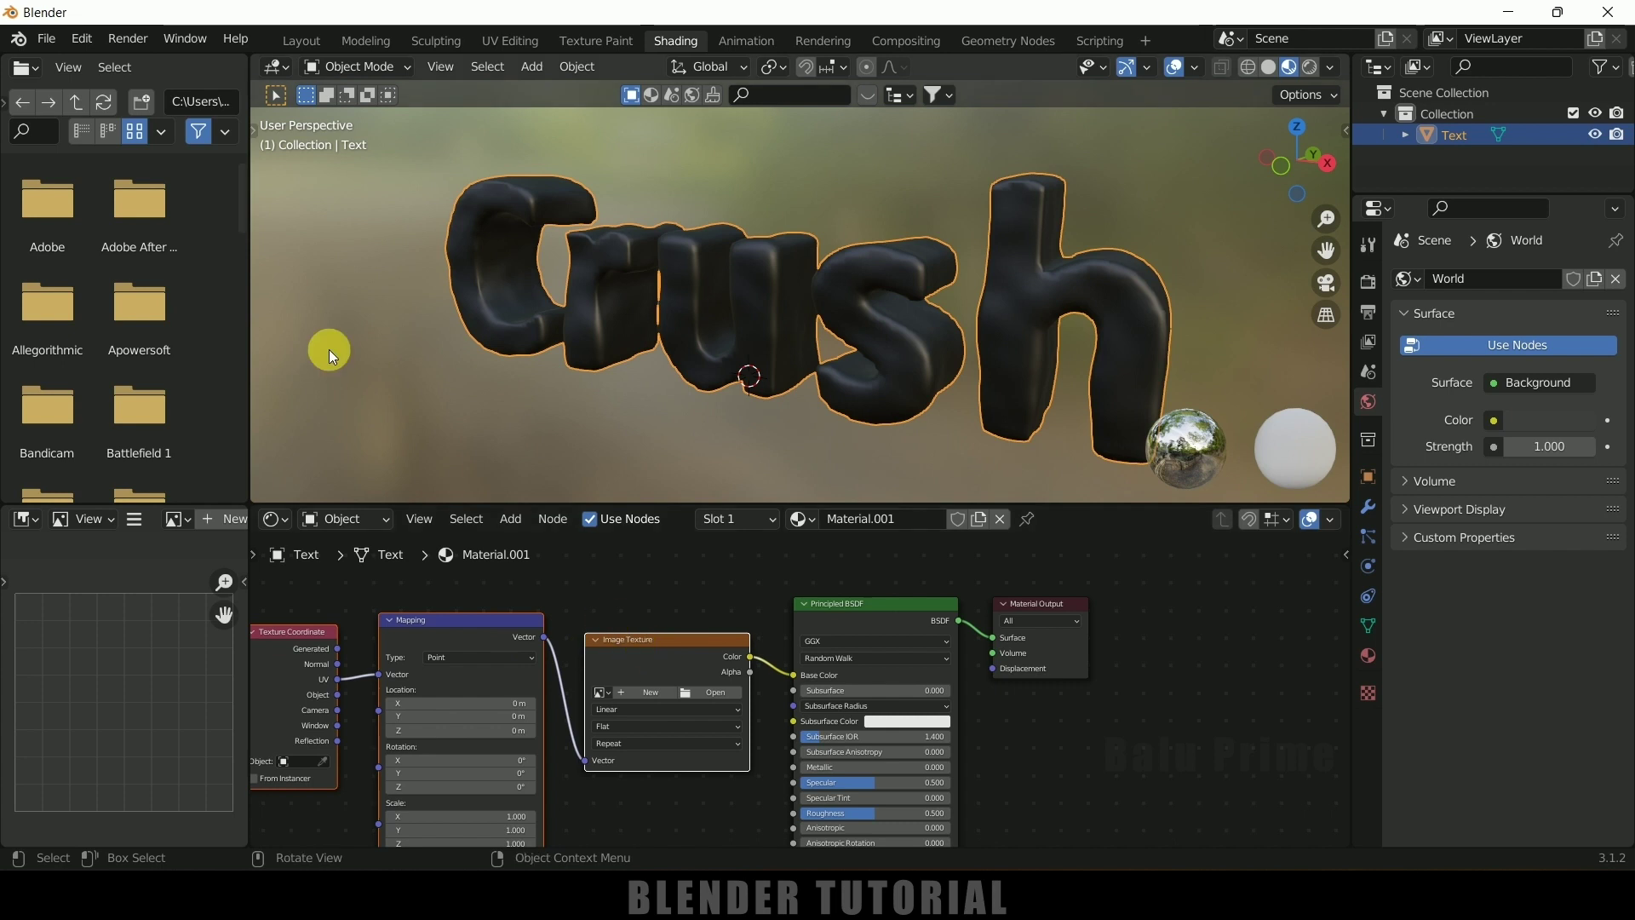
Search the add-ons in the preferences for "node" and make sure Node Wrangler is enabled
click(97, 39)
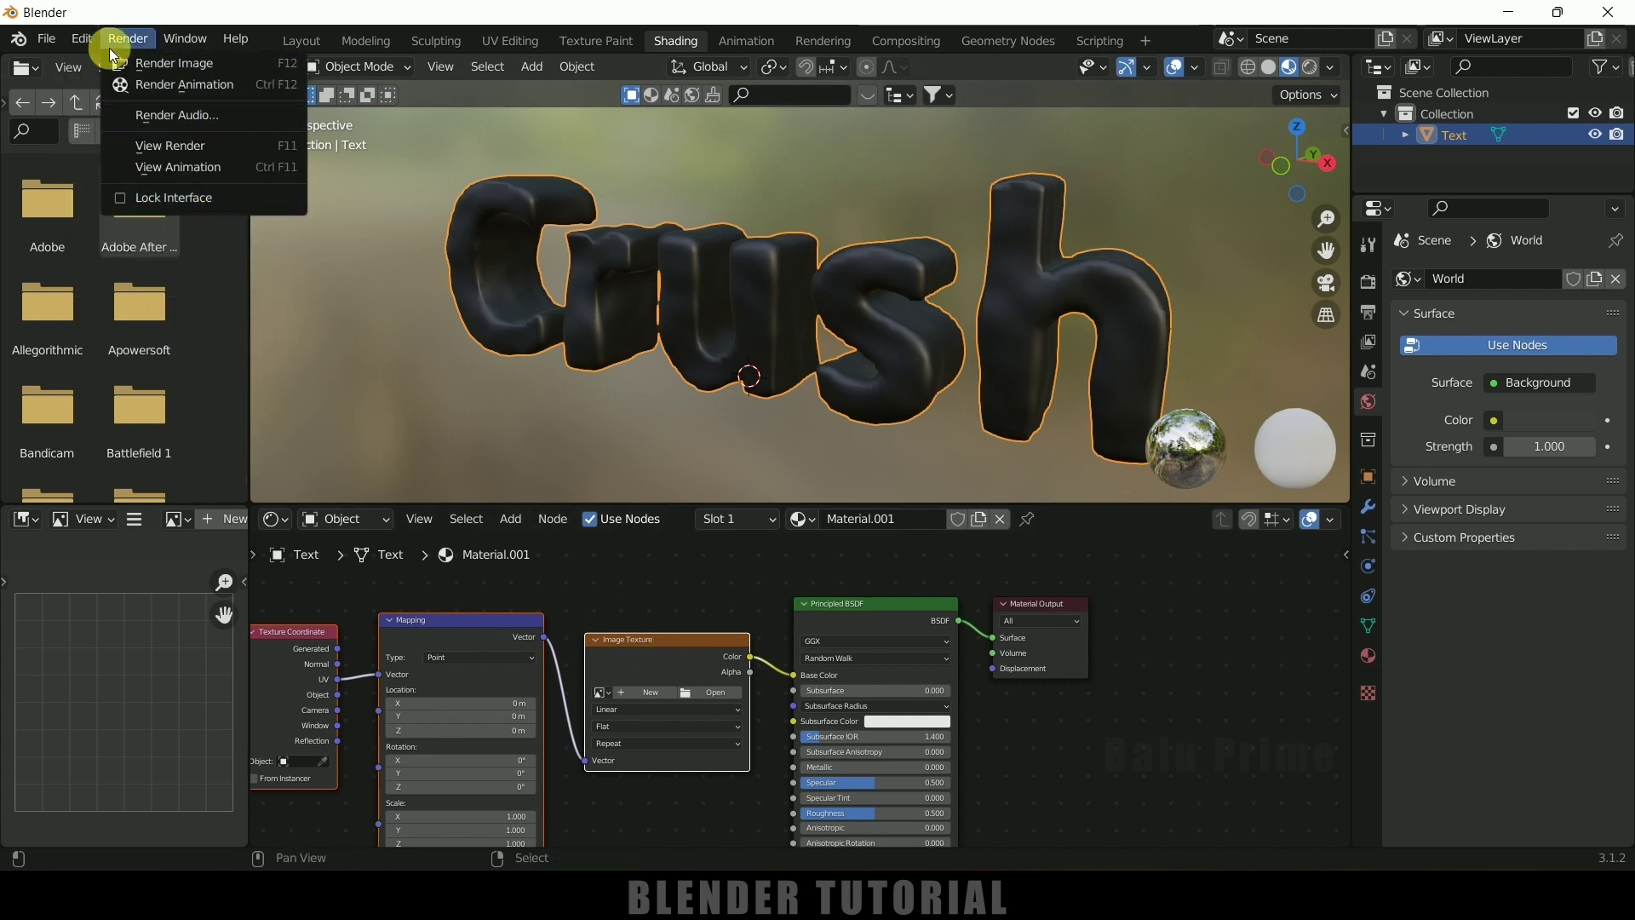
click(120, 340)
click(630, 108)
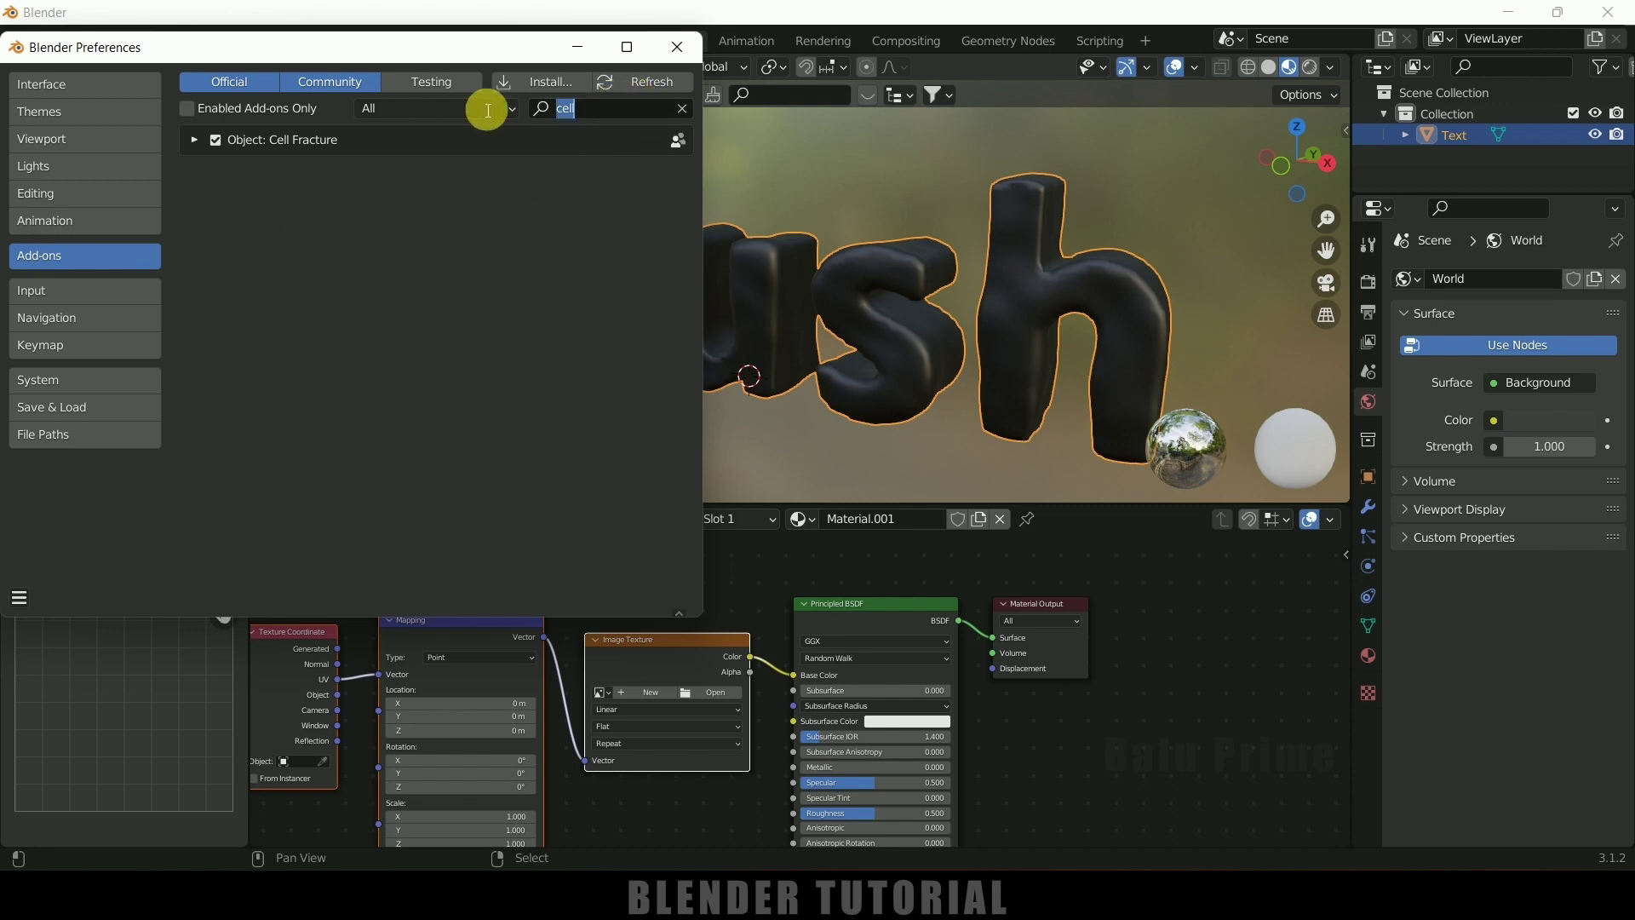
text(node)
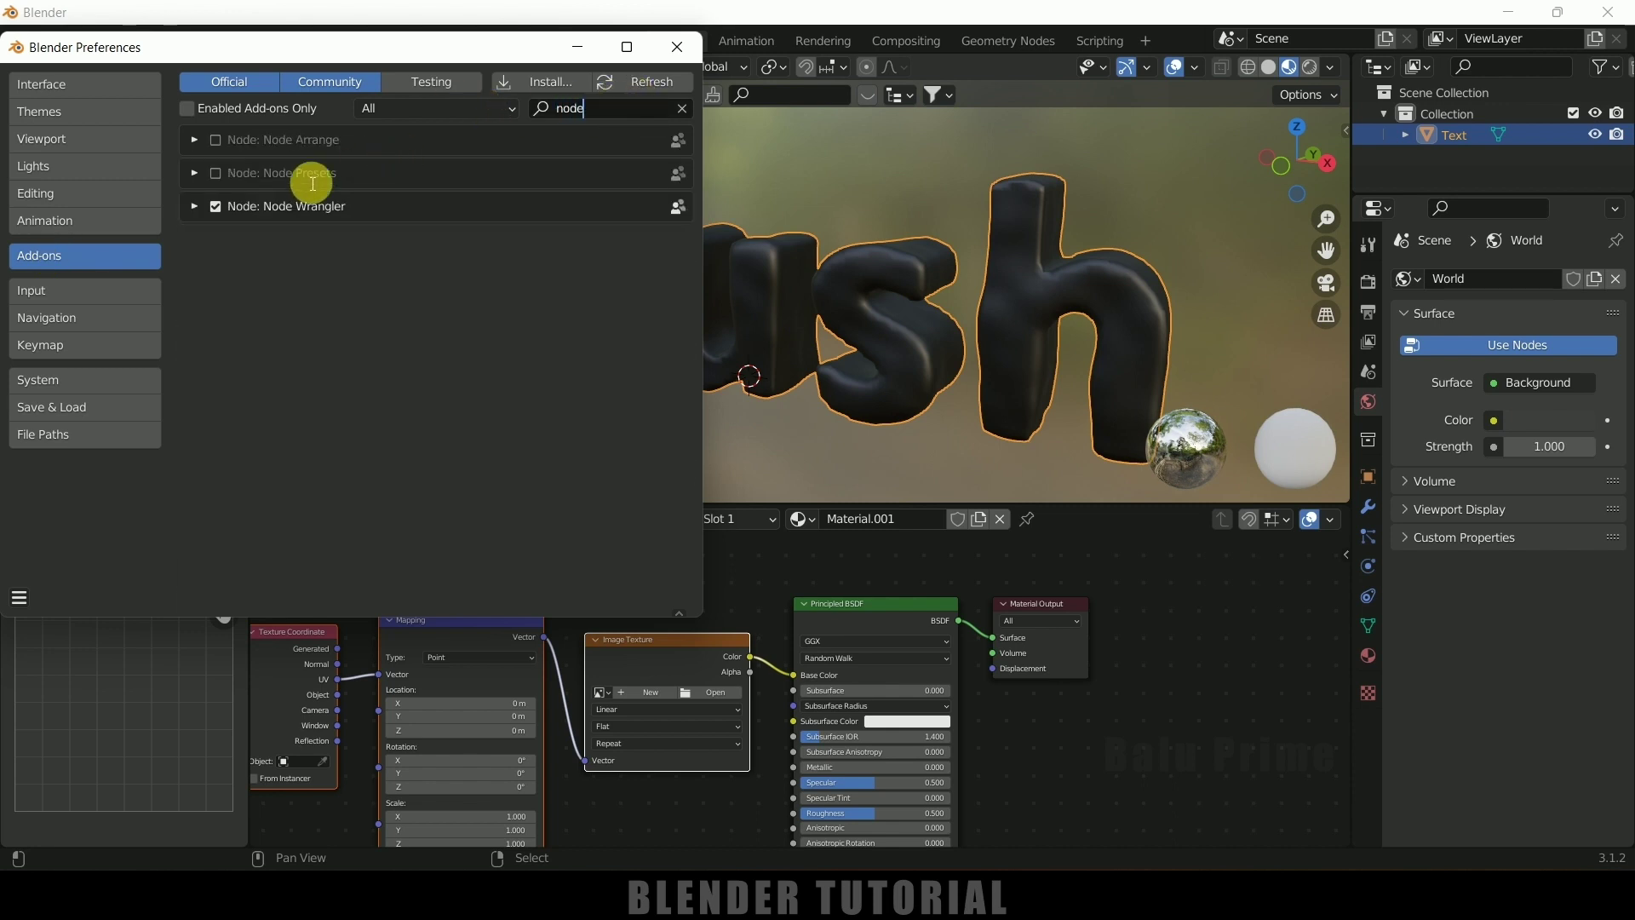
click(218, 206)
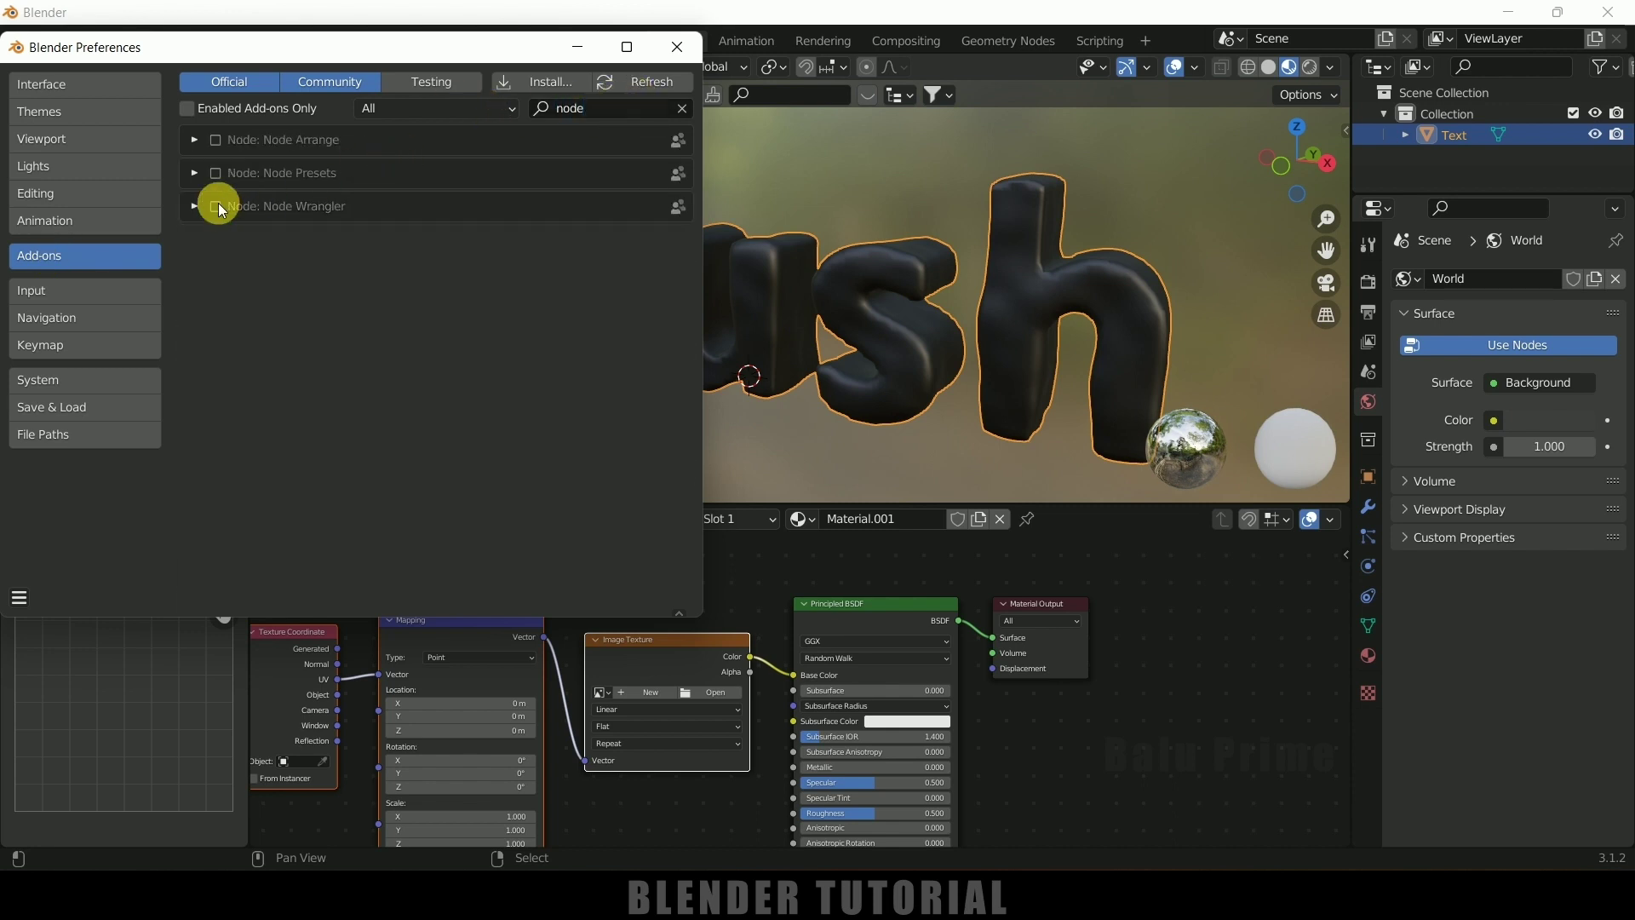
click(218, 206)
click(24, 601)
click(58, 553)
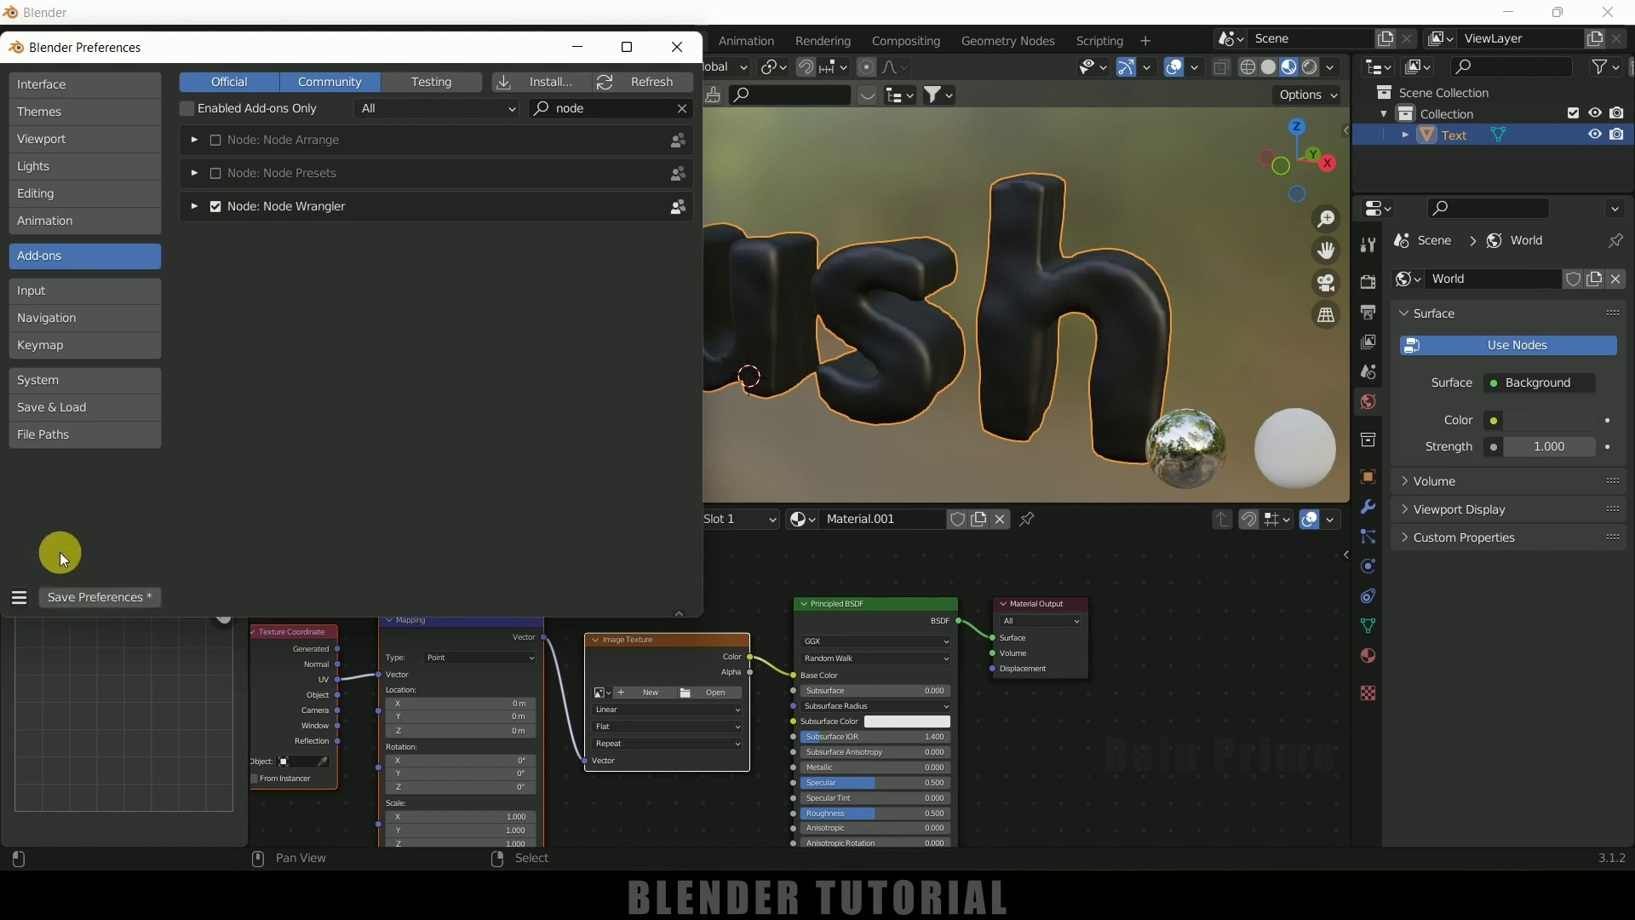
click(664, 51)
Load Rock_046_BaseColor.jpg from the Downloads folder into the material's Image Texture node
middle_drag(1122, 724, 1182, 690)
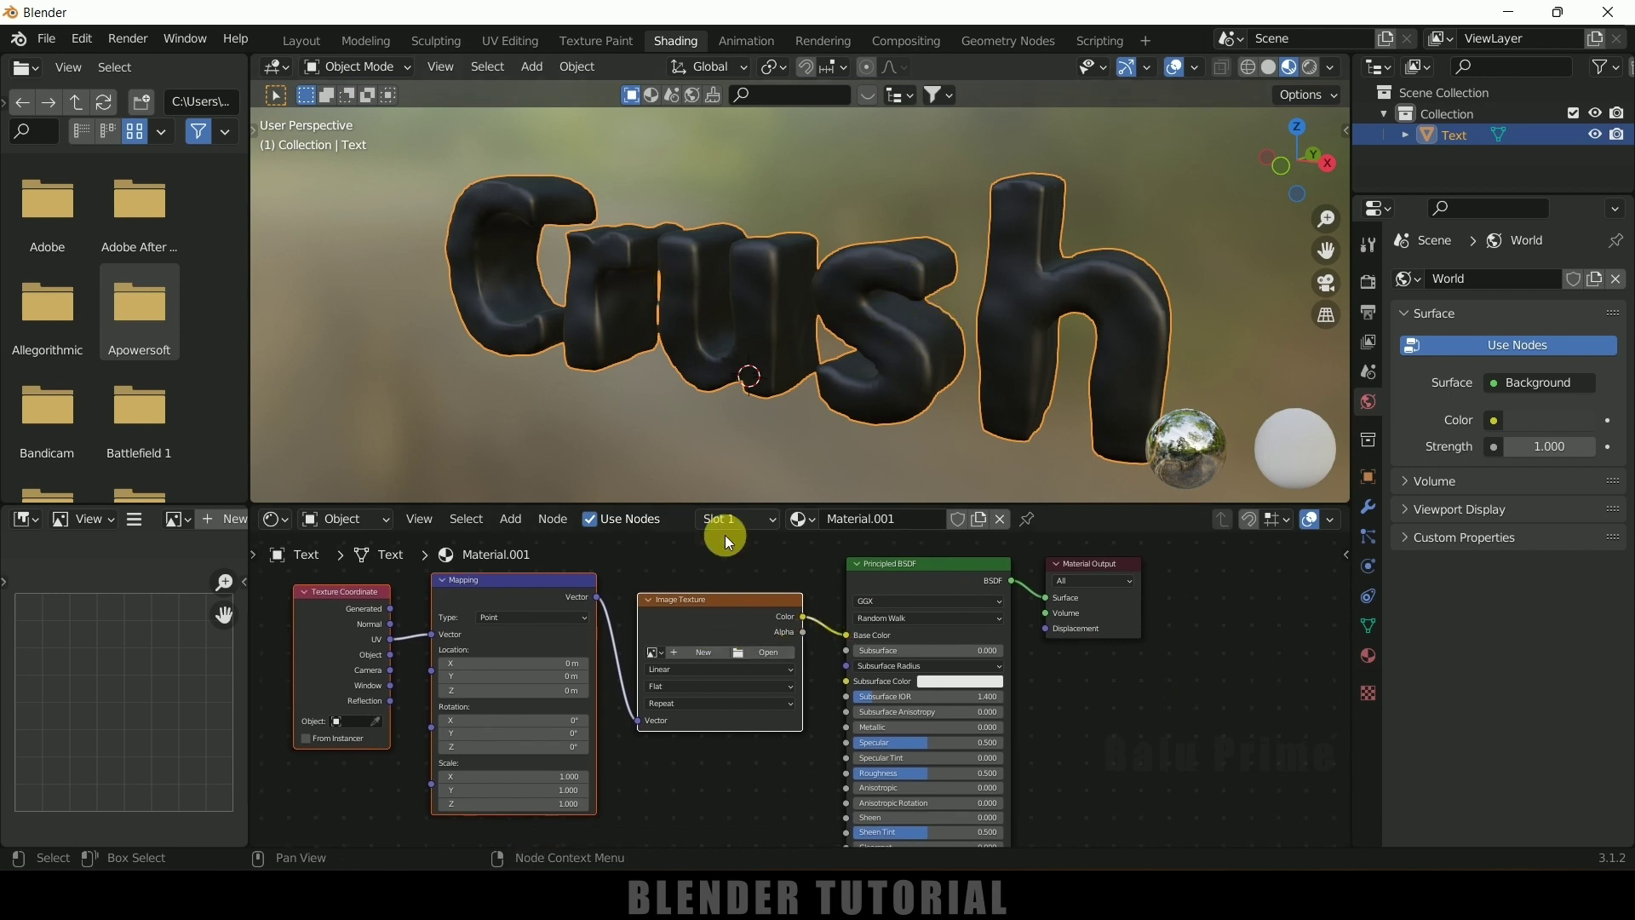
click(770, 651)
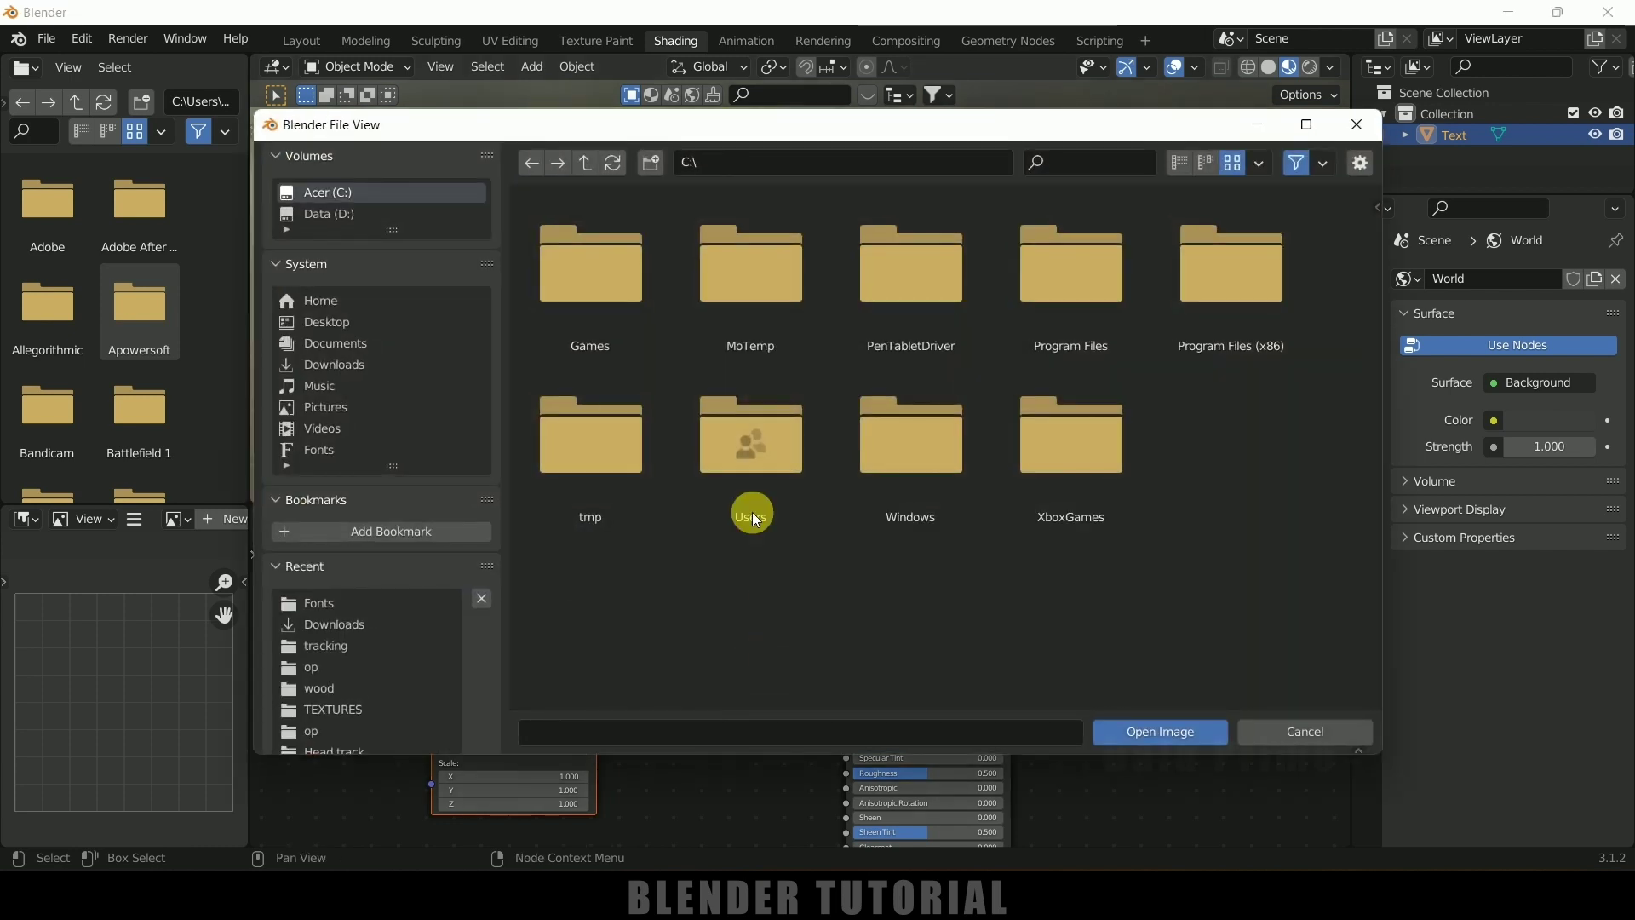
click(356, 365)
scroll(1029, 511, down, 3)
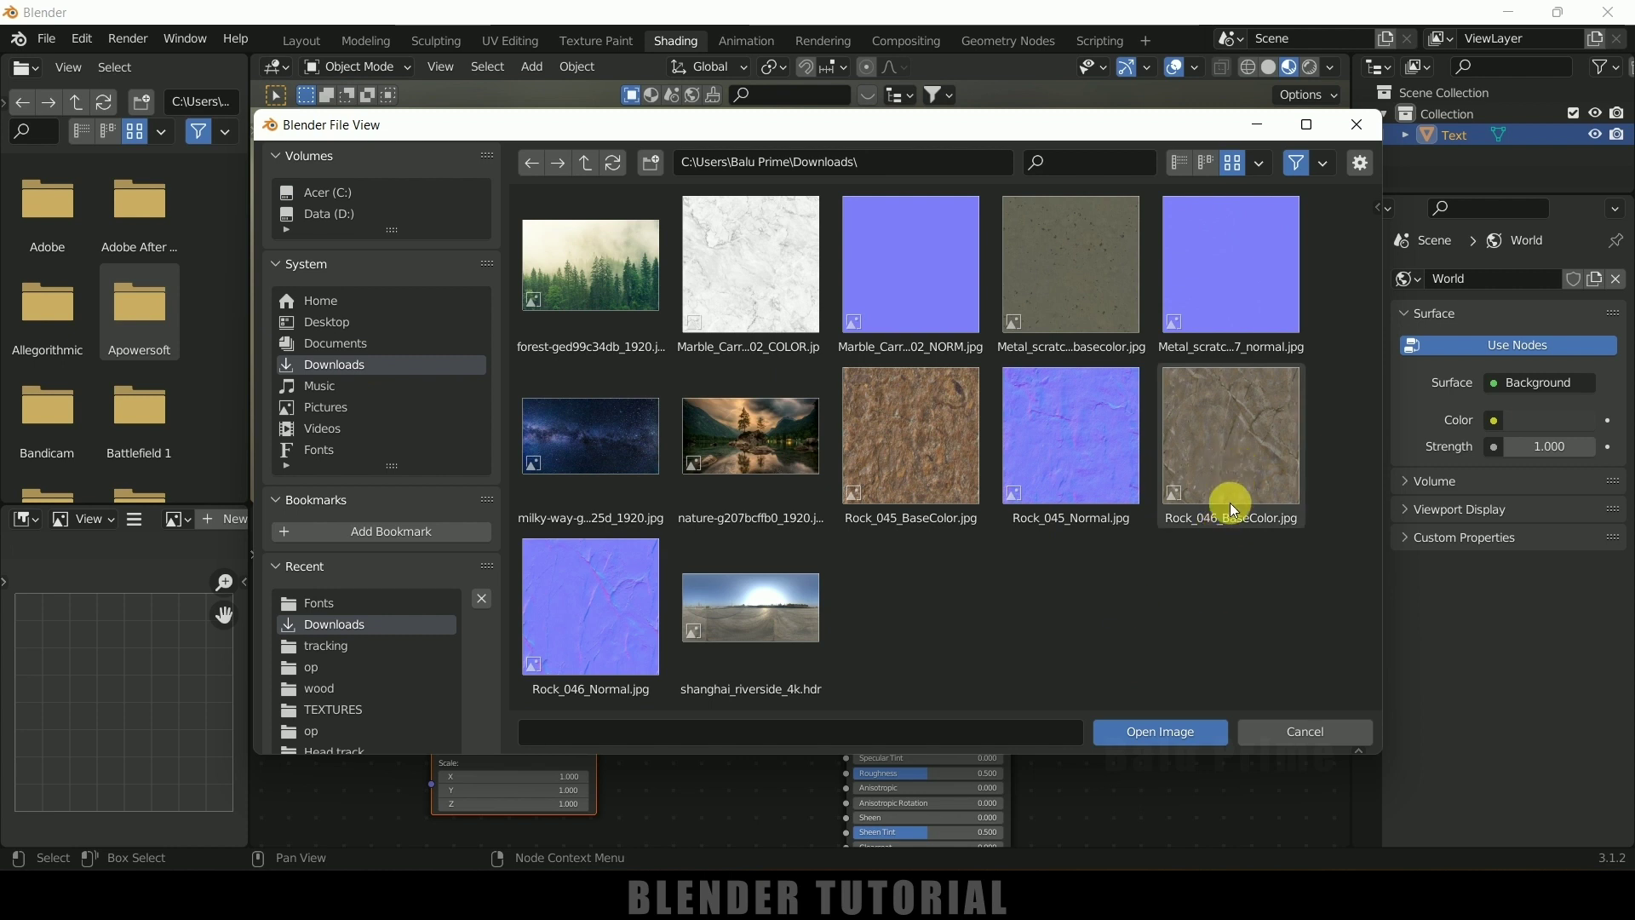
click(1235, 448)
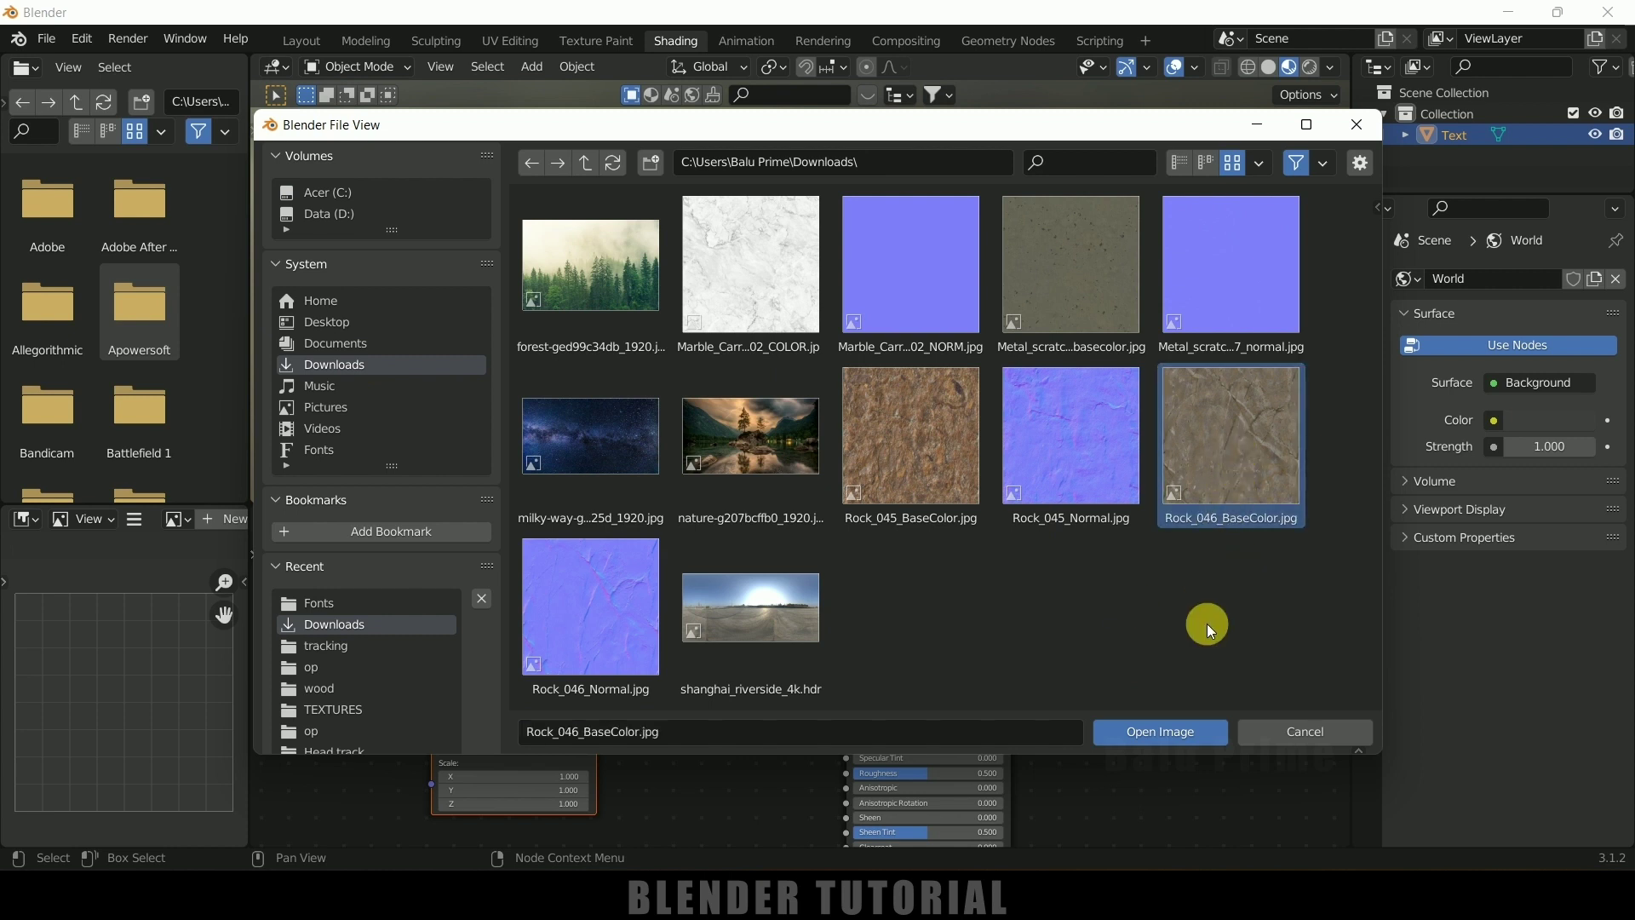
click(1167, 734)
Unwrap the whole text mesh in Edit Mode with Smart UV Project at a 66° angle limit and return to Object Mode
scroll(899, 388, up, 2)
middle_drag(900, 388, 956, 367)
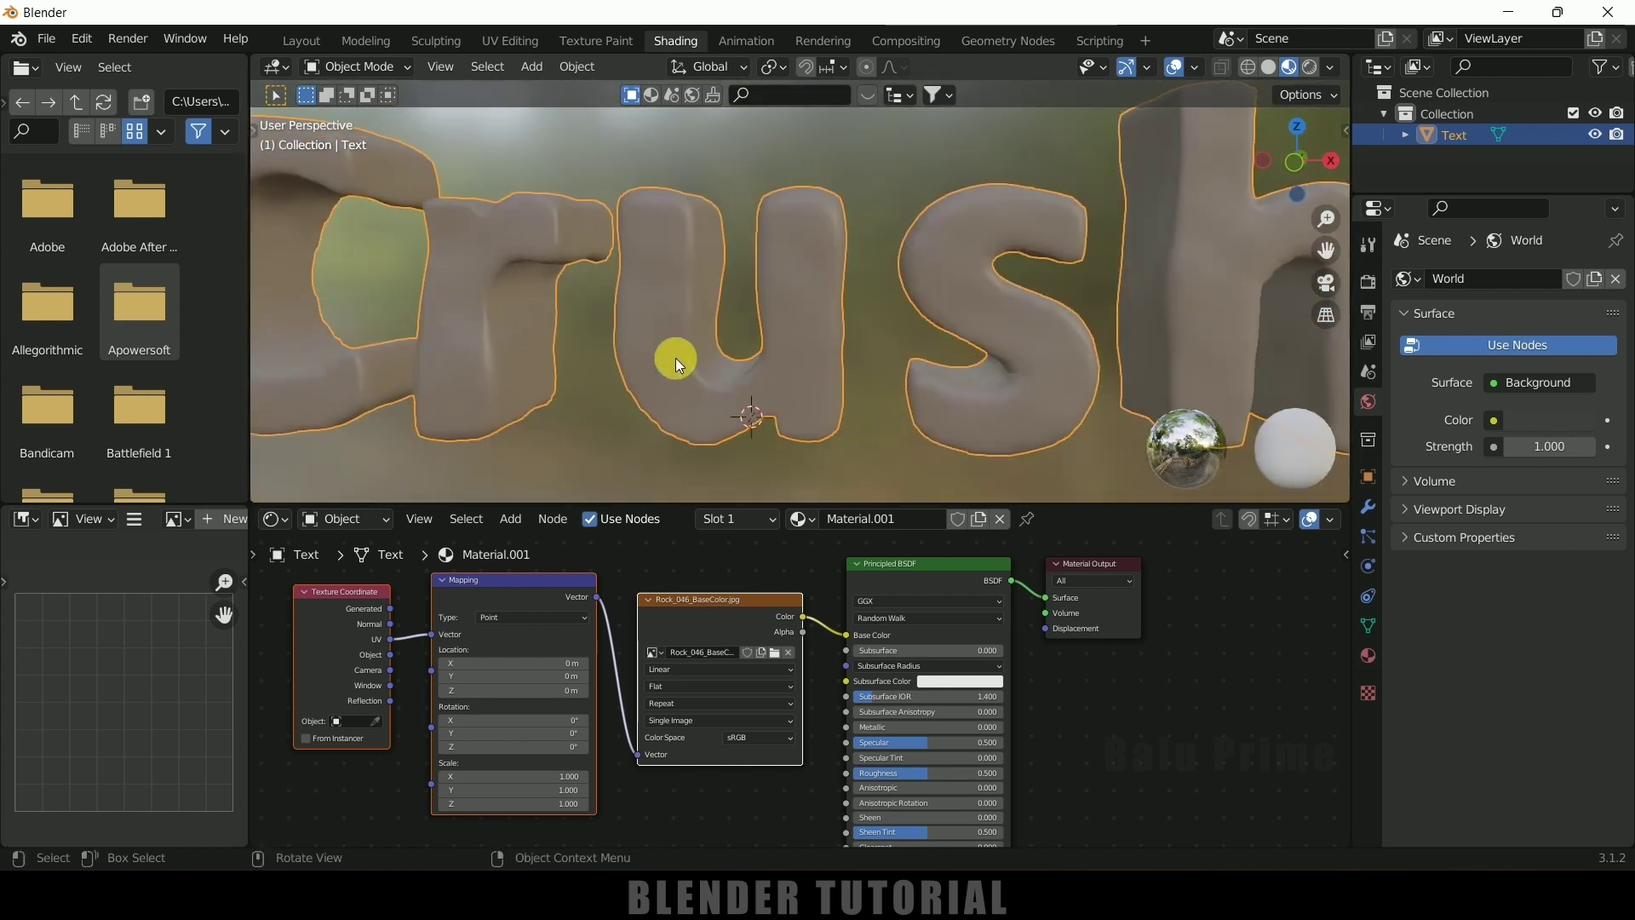
scroll(850, 291, down, 2)
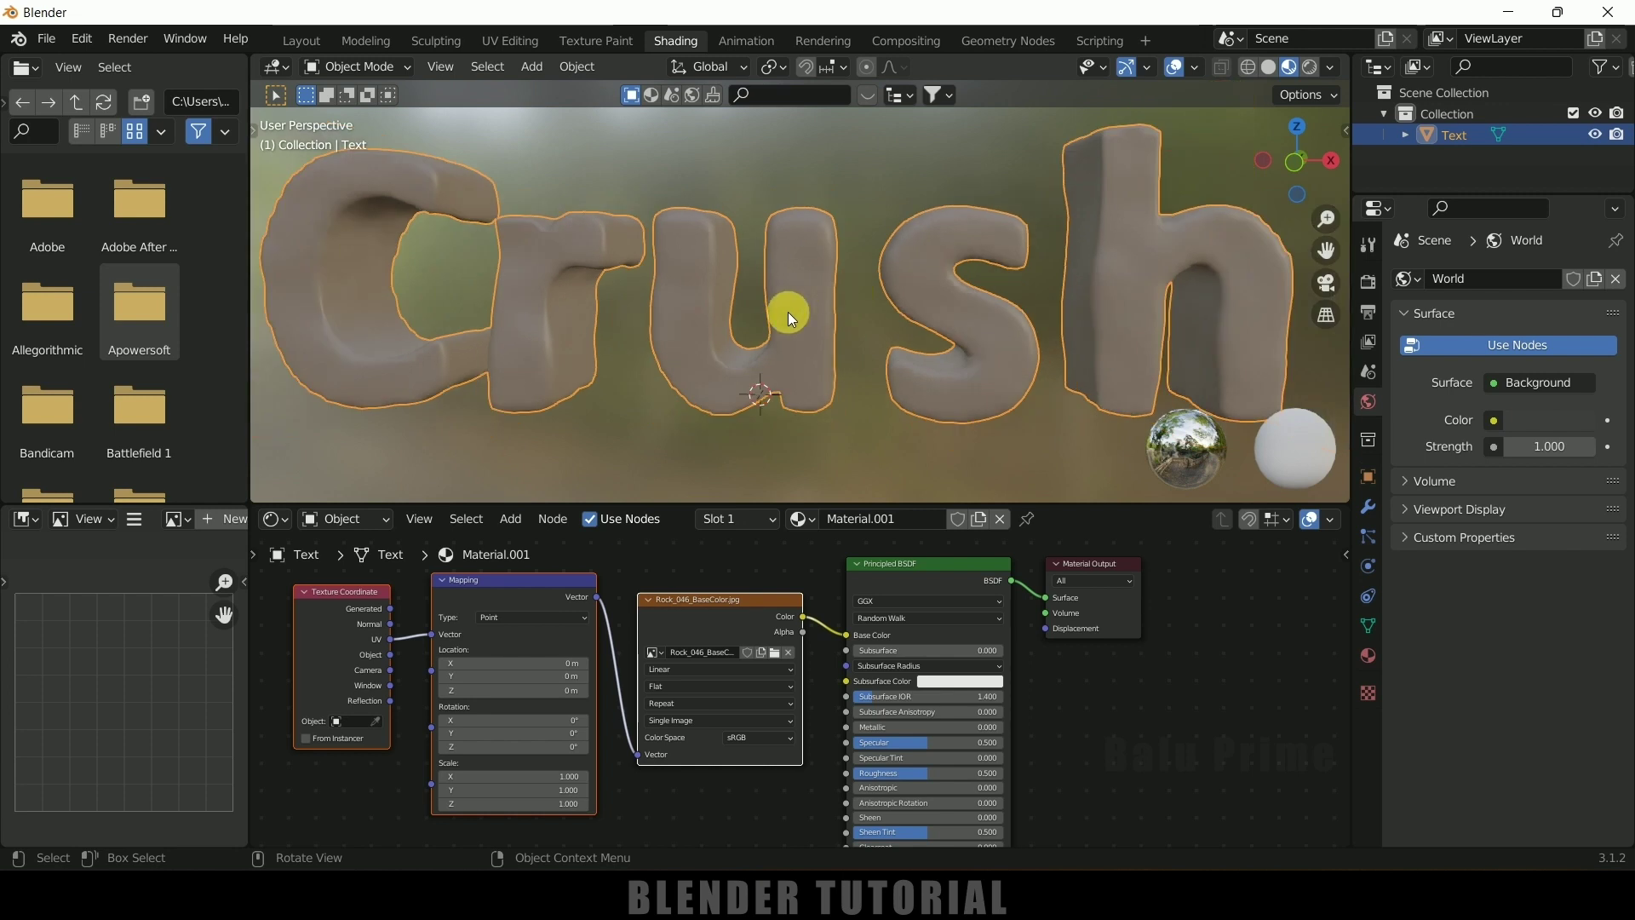
key(Tab)
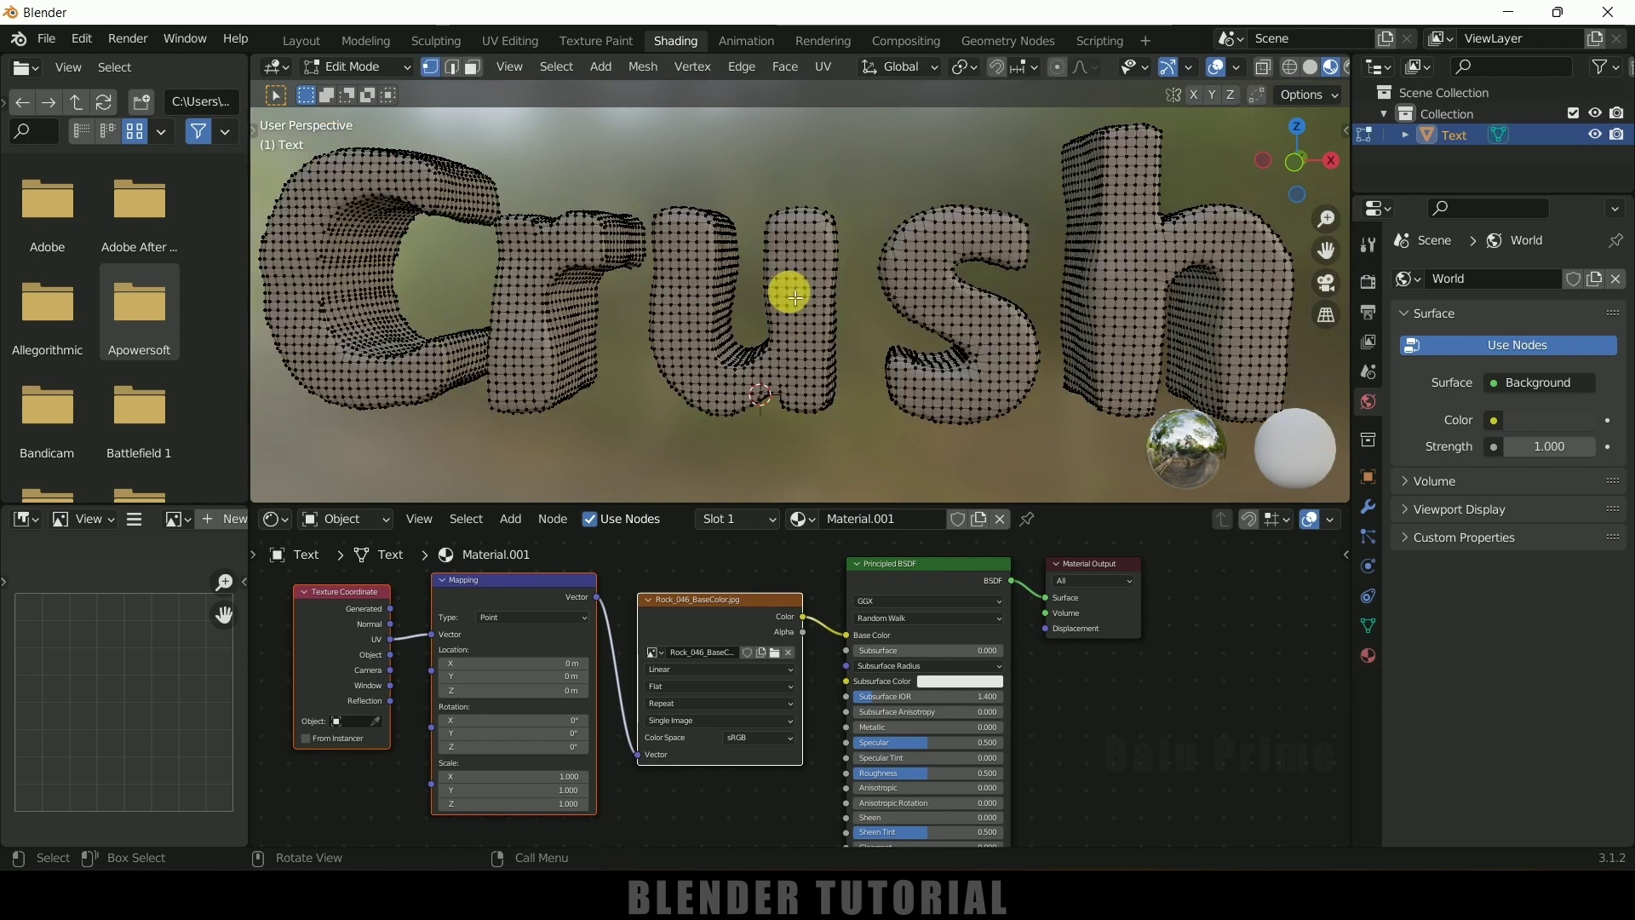
key(a)
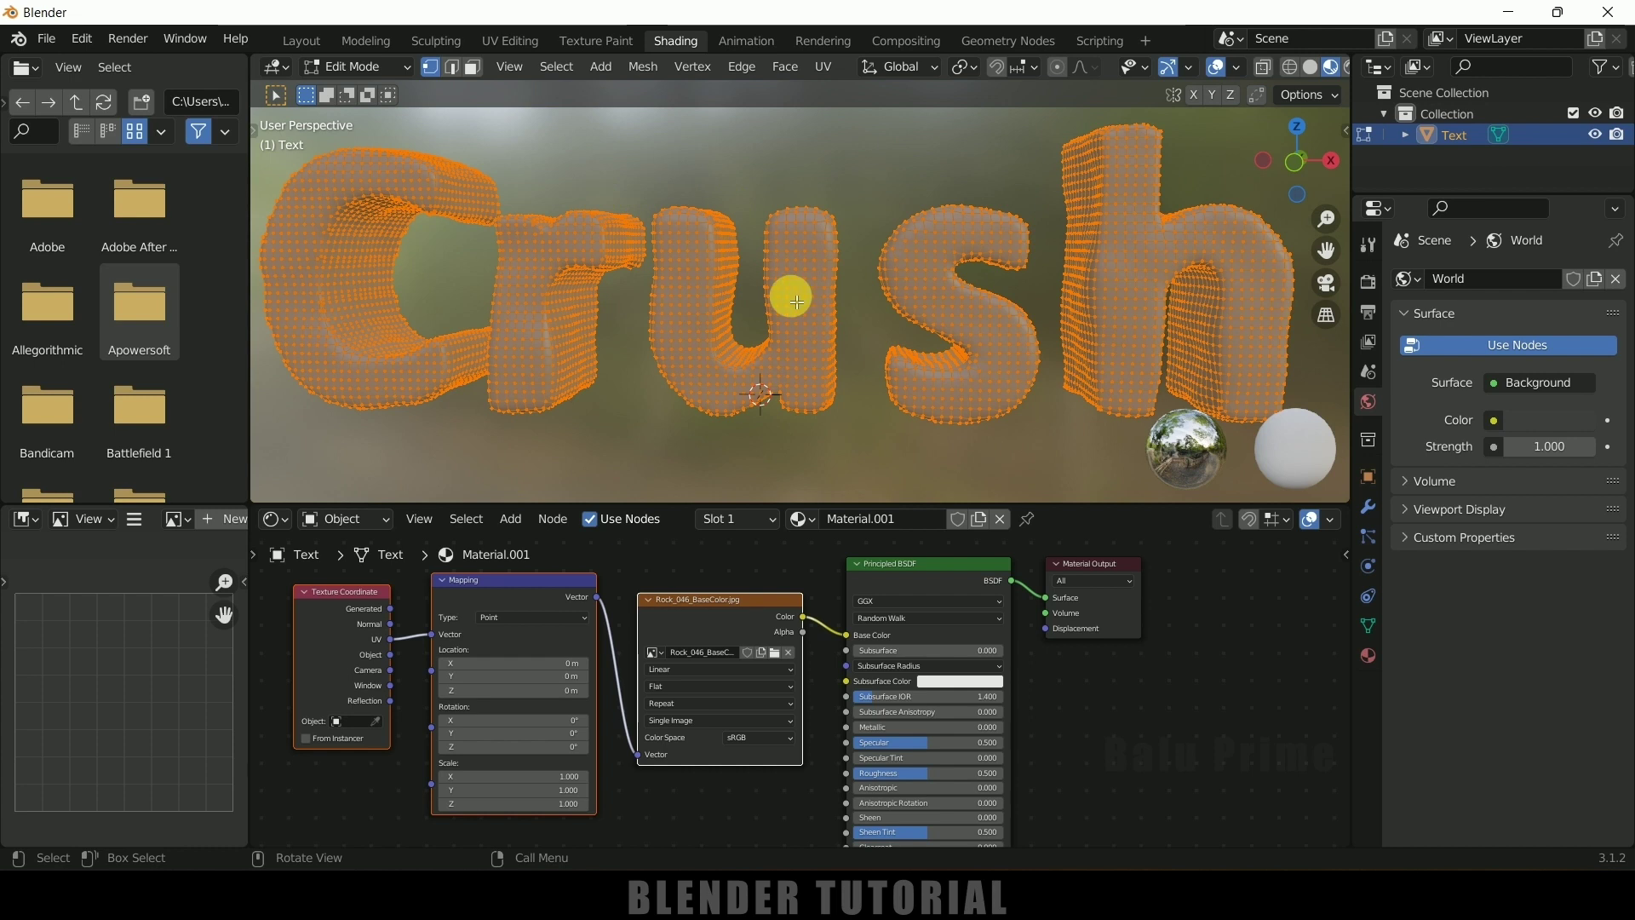
key(u)
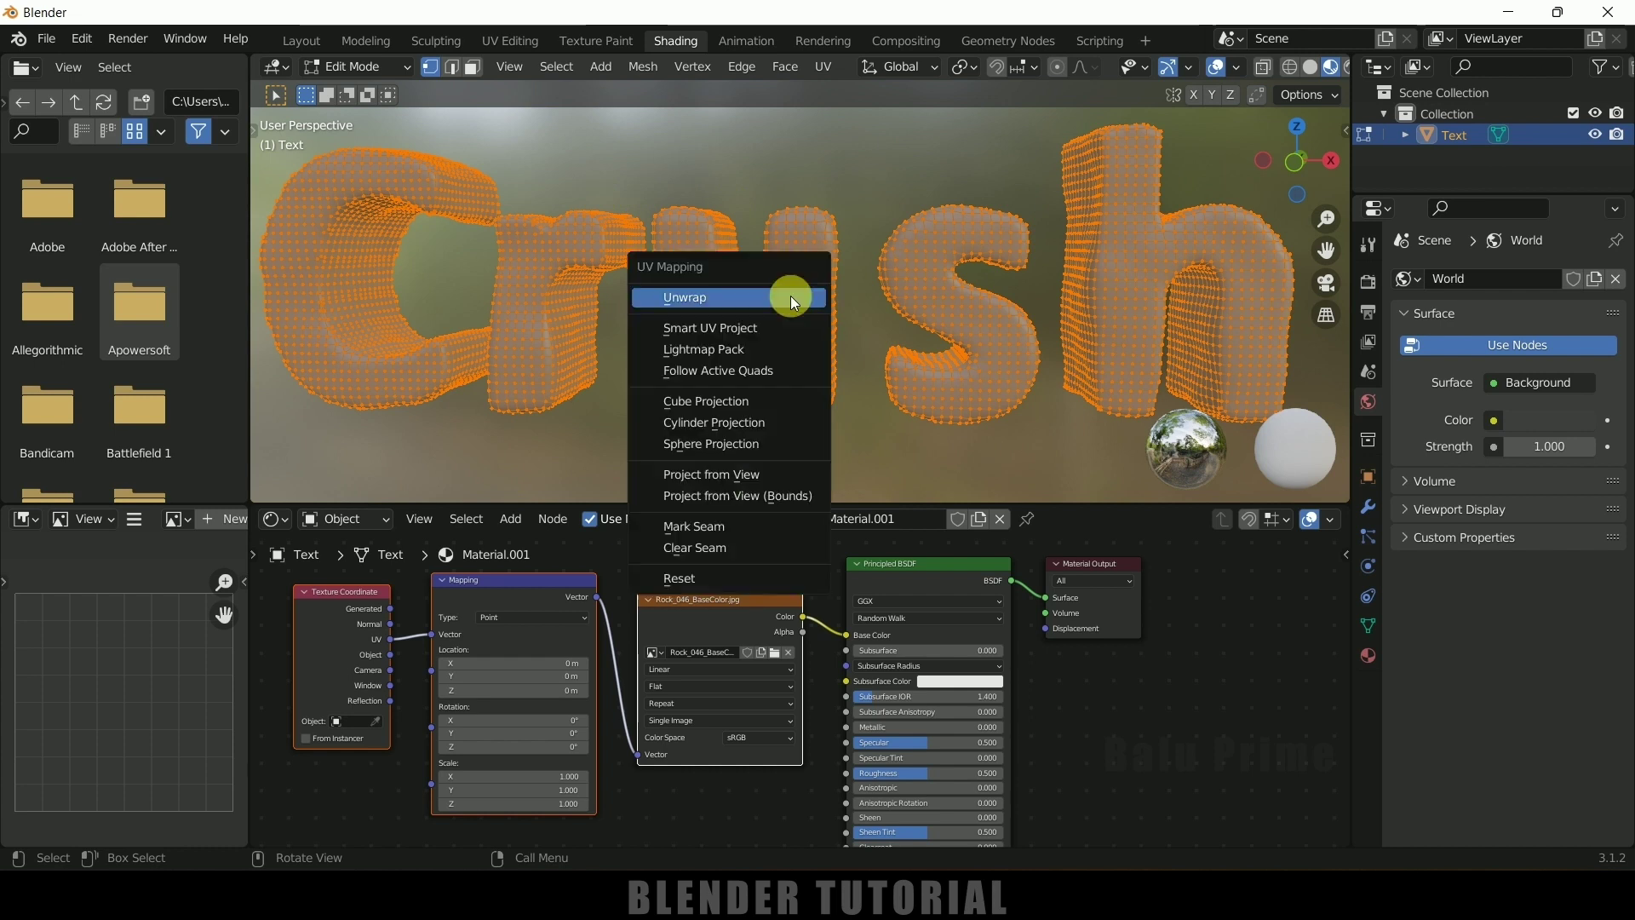
click(725, 328)
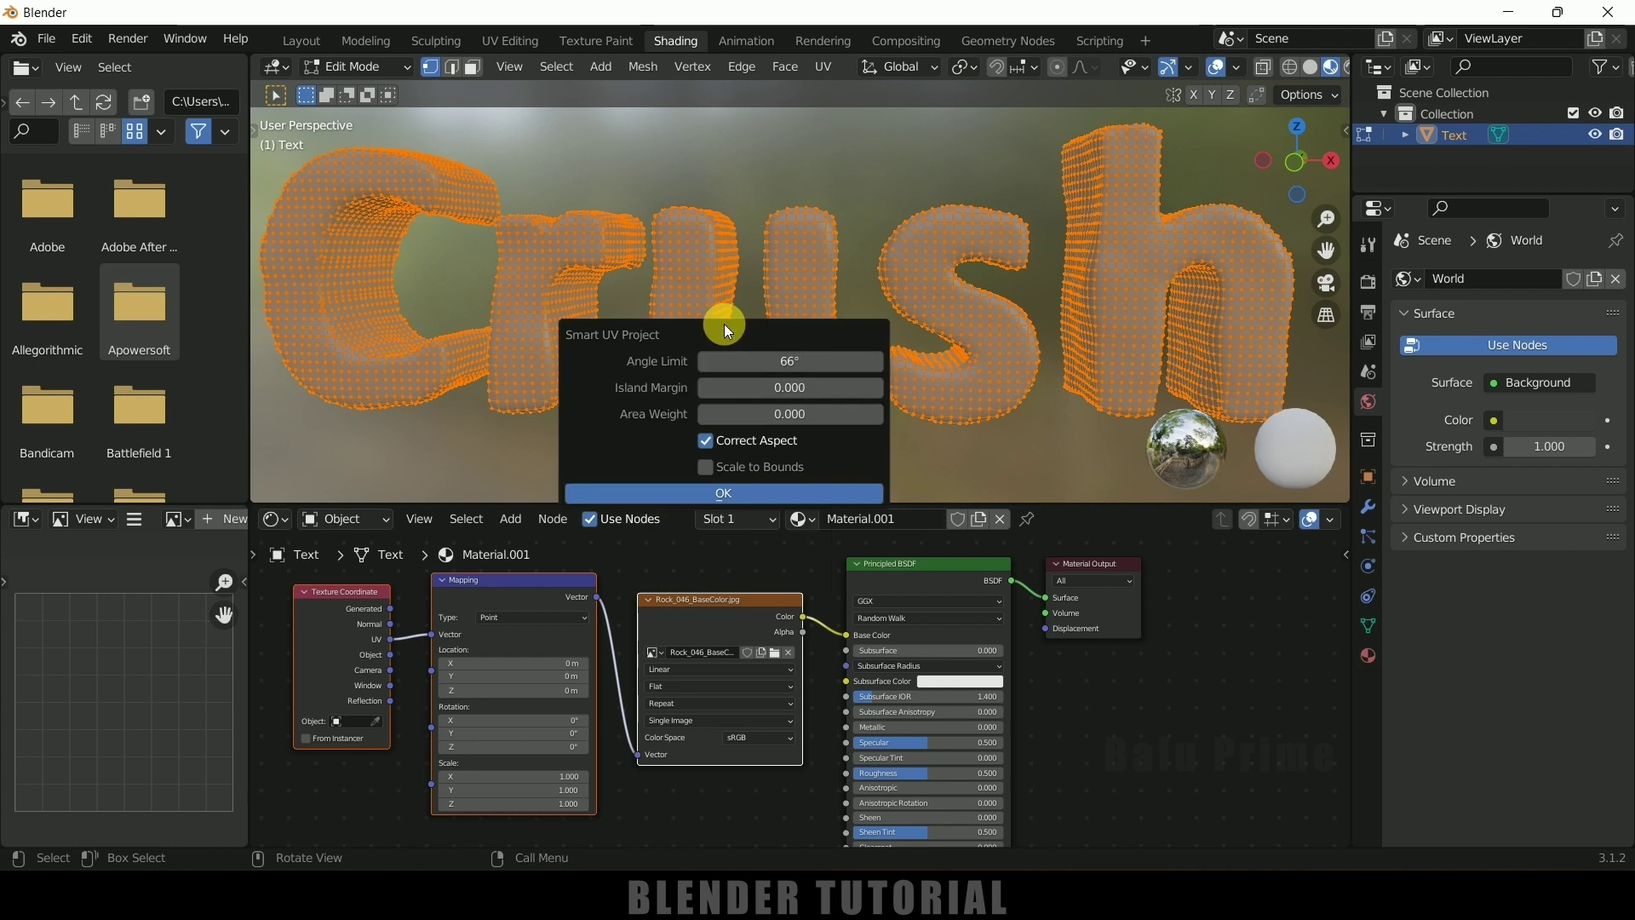
click(712, 496)
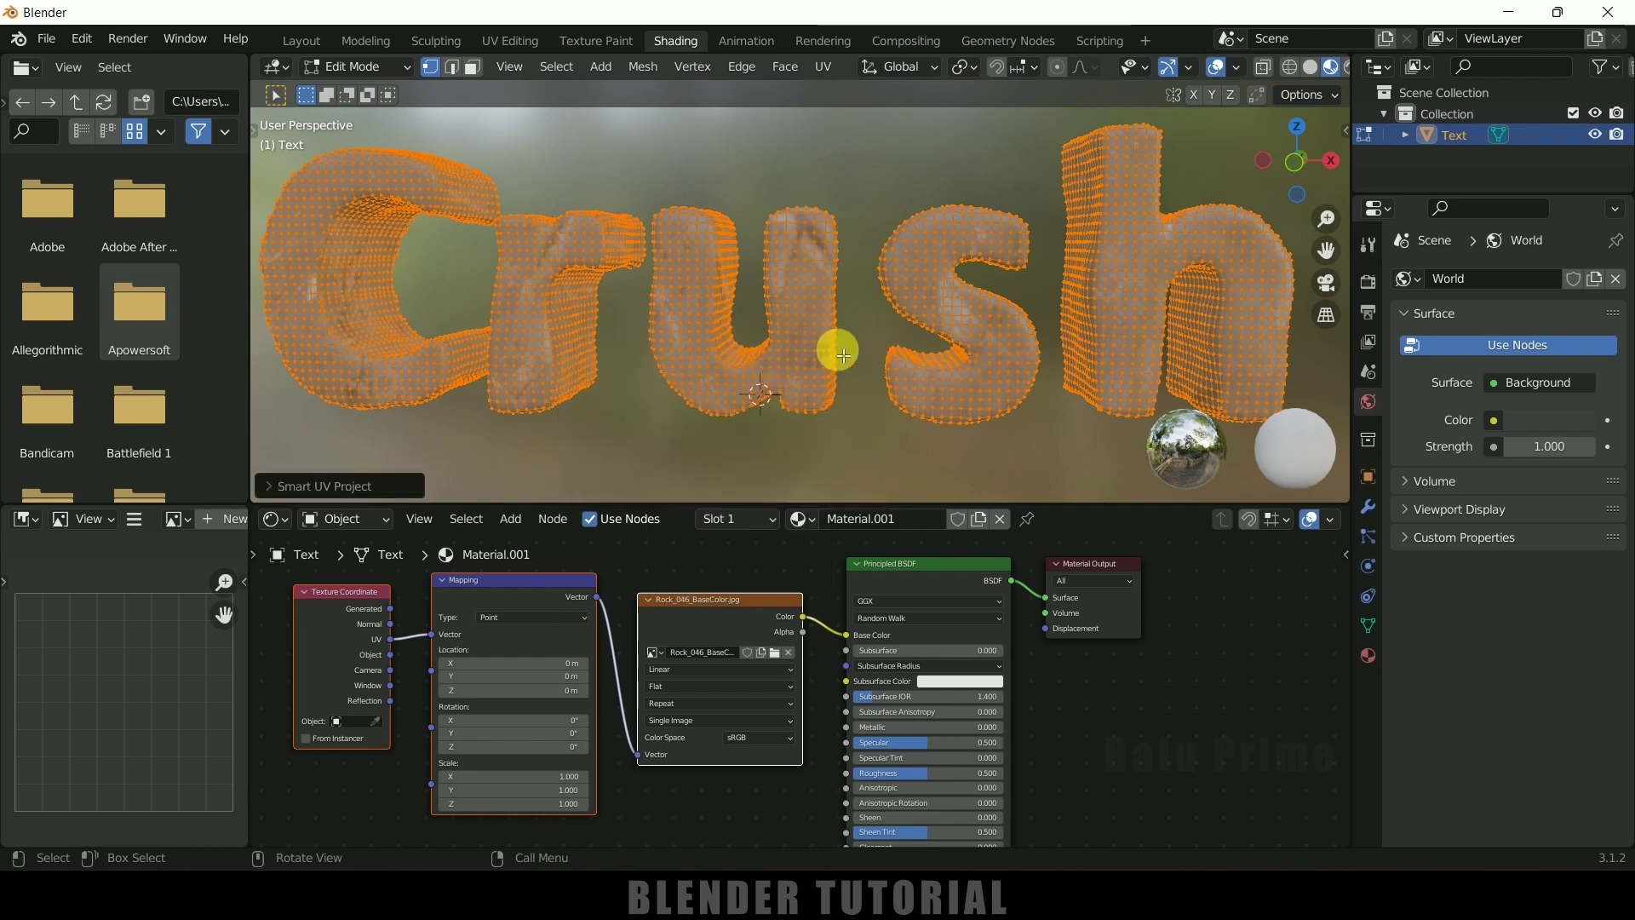
key(Tab)
middle_drag(738, 331, 867, 328)
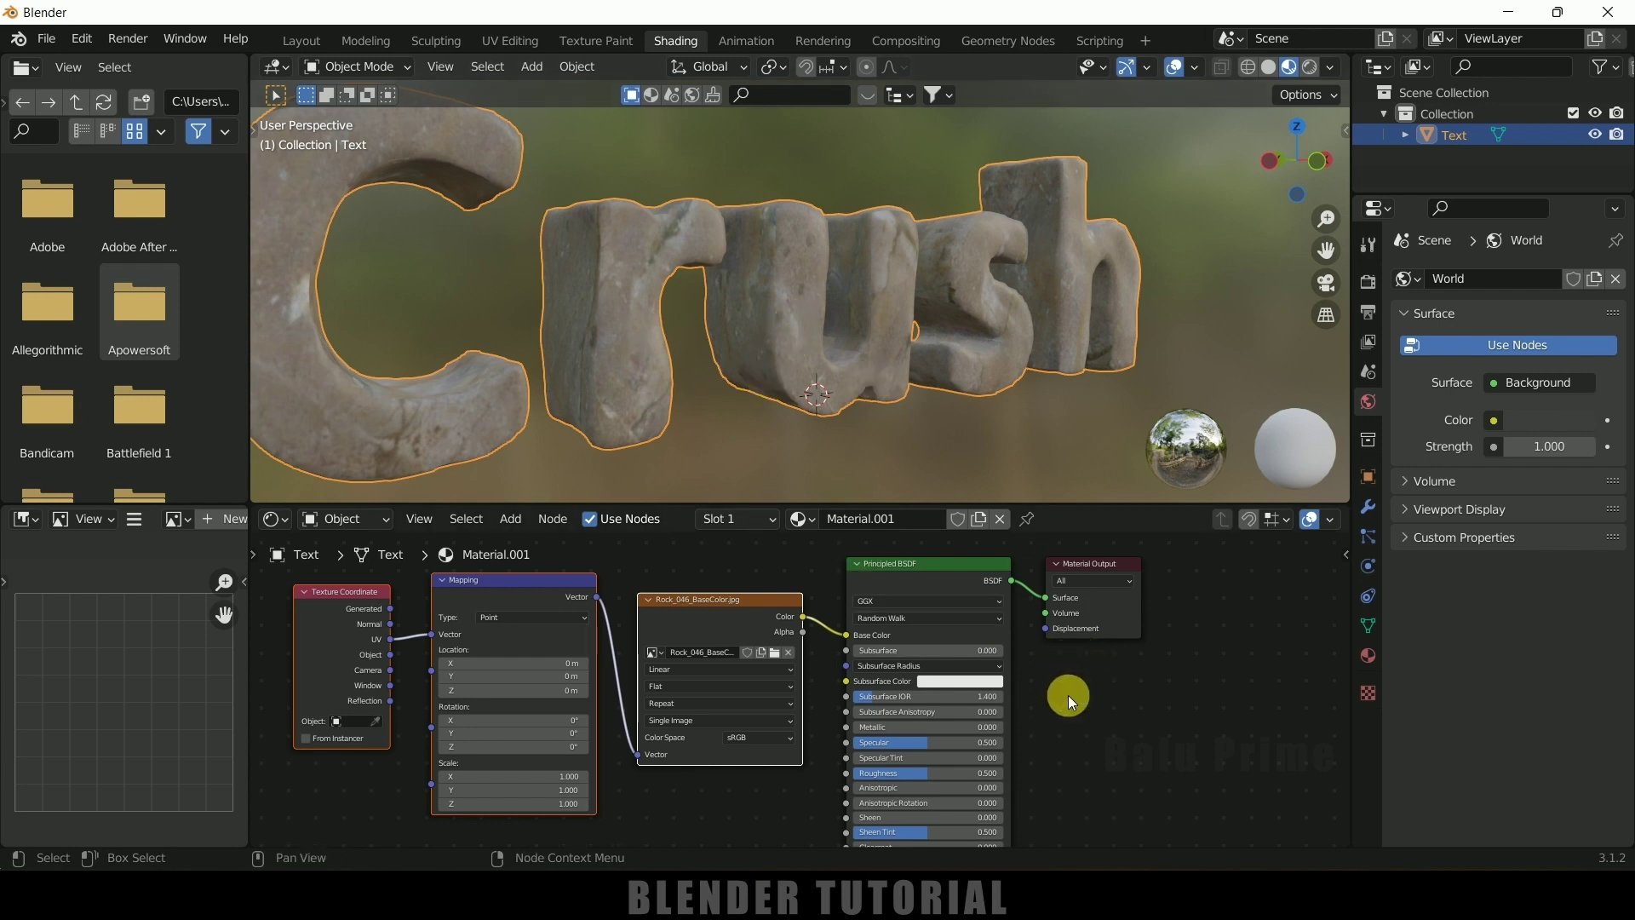
Duplicate the base color Image Texture node and place the copy below the original
scroll(1074, 698, down, 3)
click(706, 625)
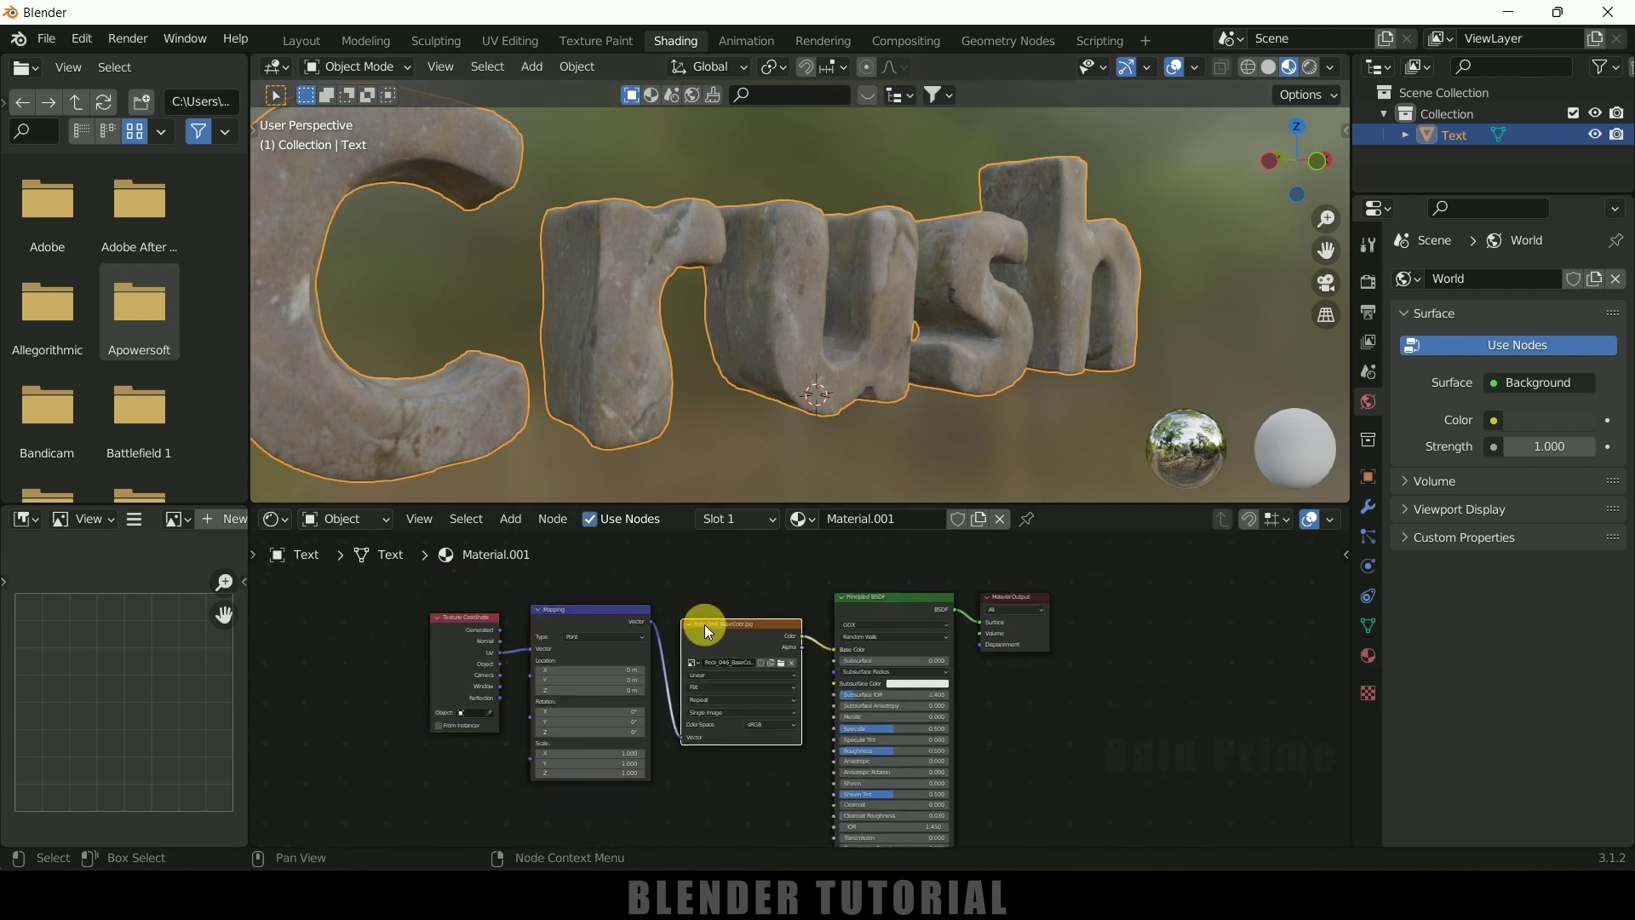
key(shift+d)
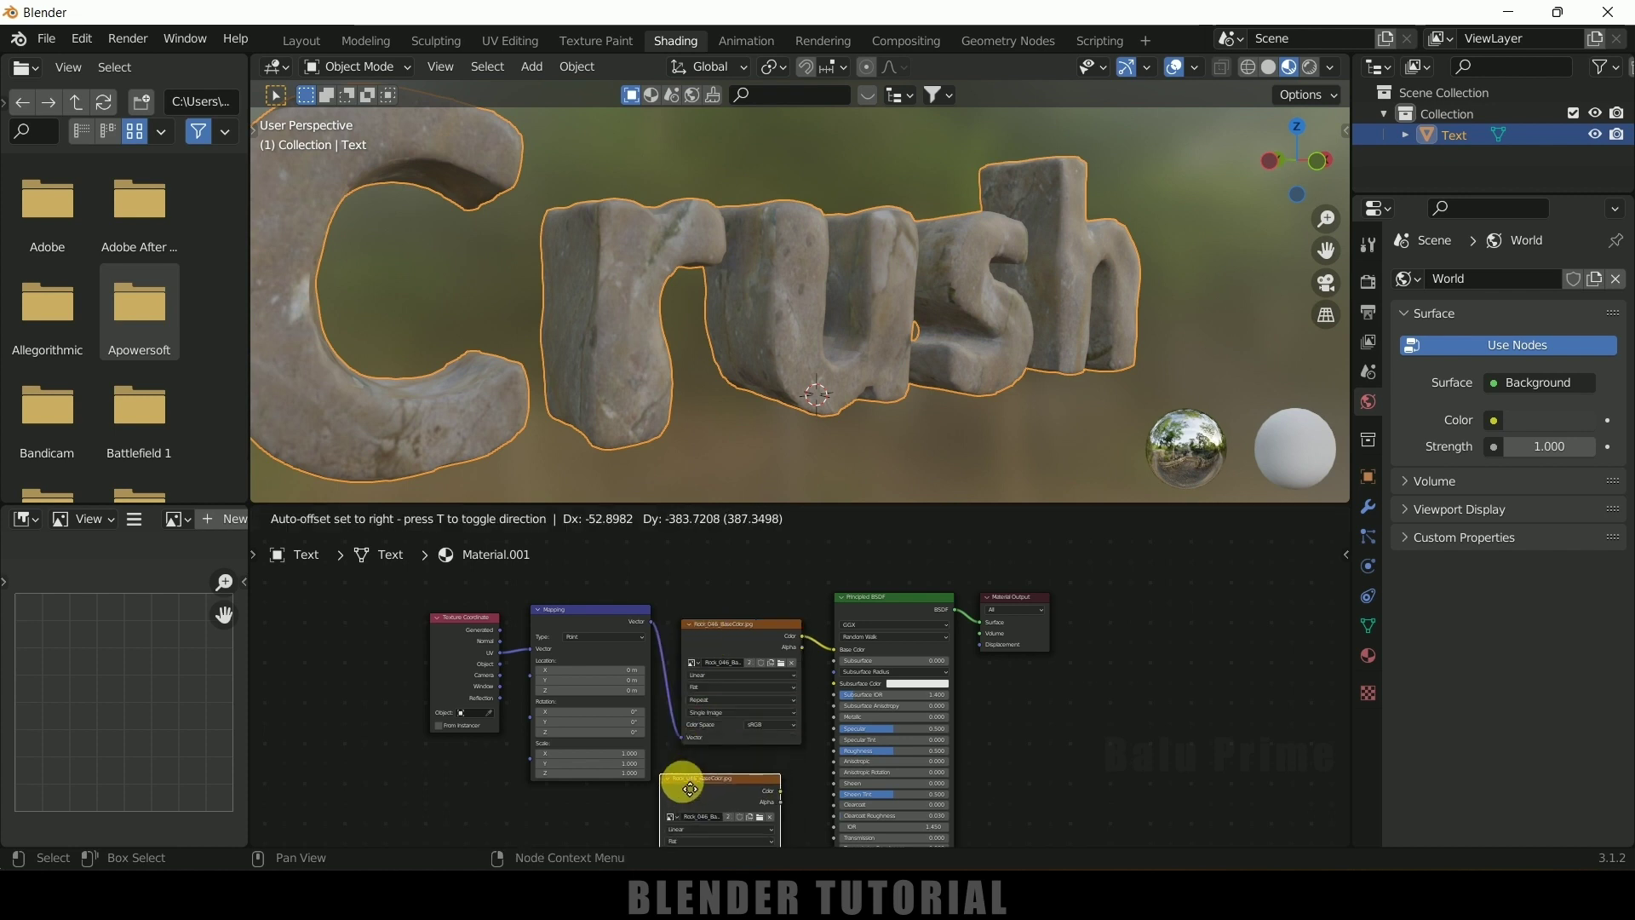
click(719, 763)
scroll(736, 754, down, 1)
middle_drag(766, 744, 811, 598)
scroll(811, 597, up, 3)
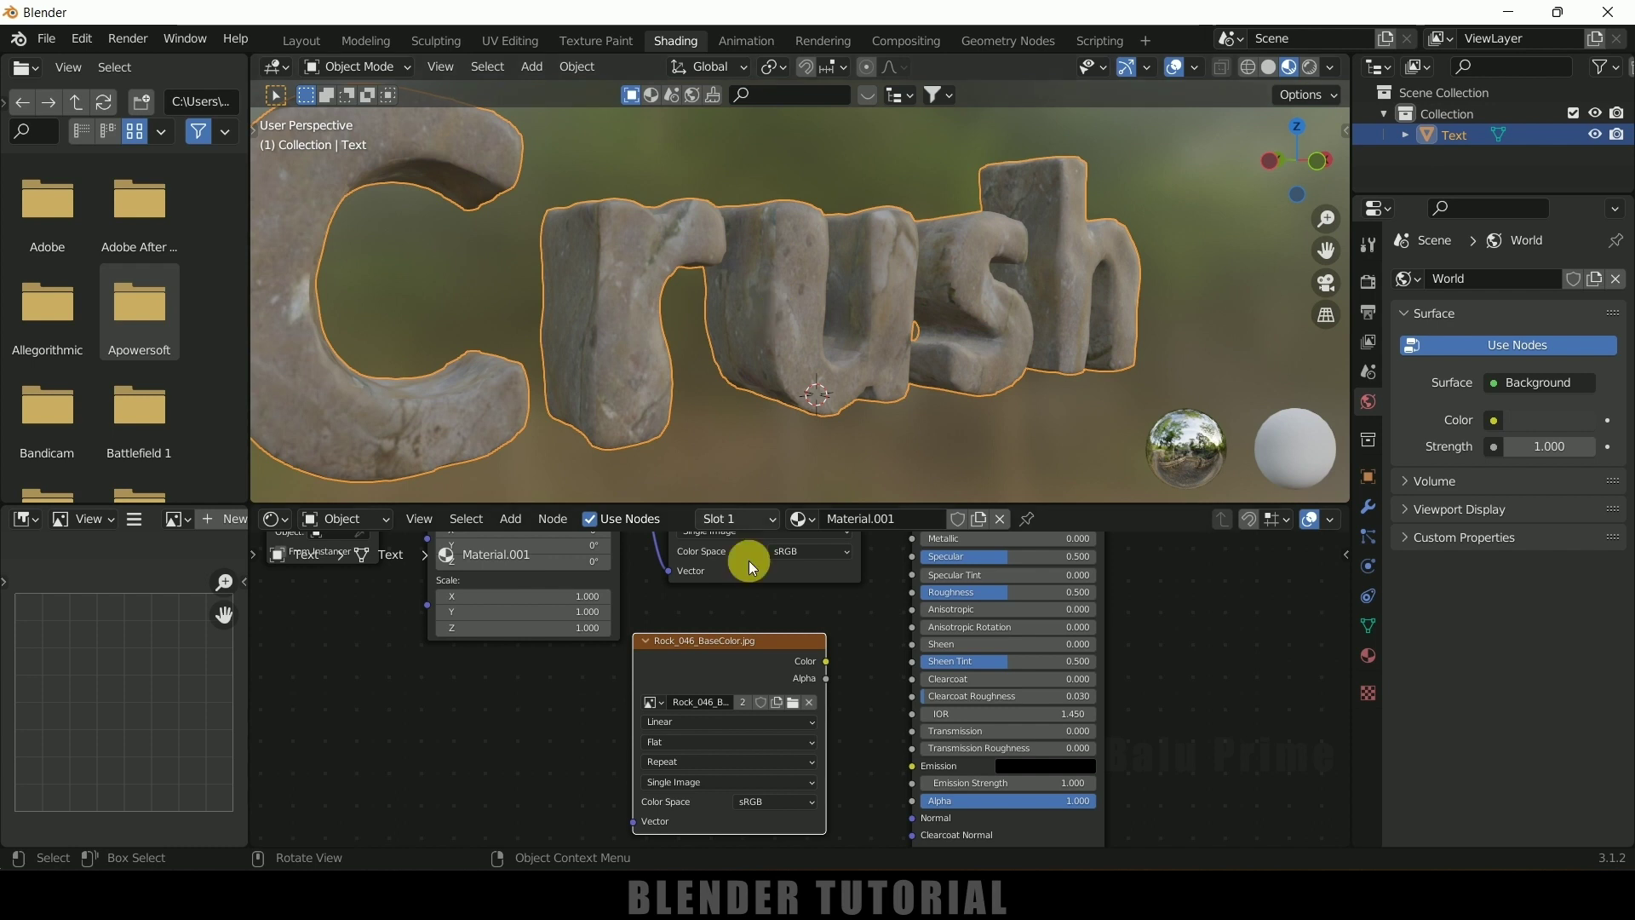
middle_drag(851, 622, 889, 608)
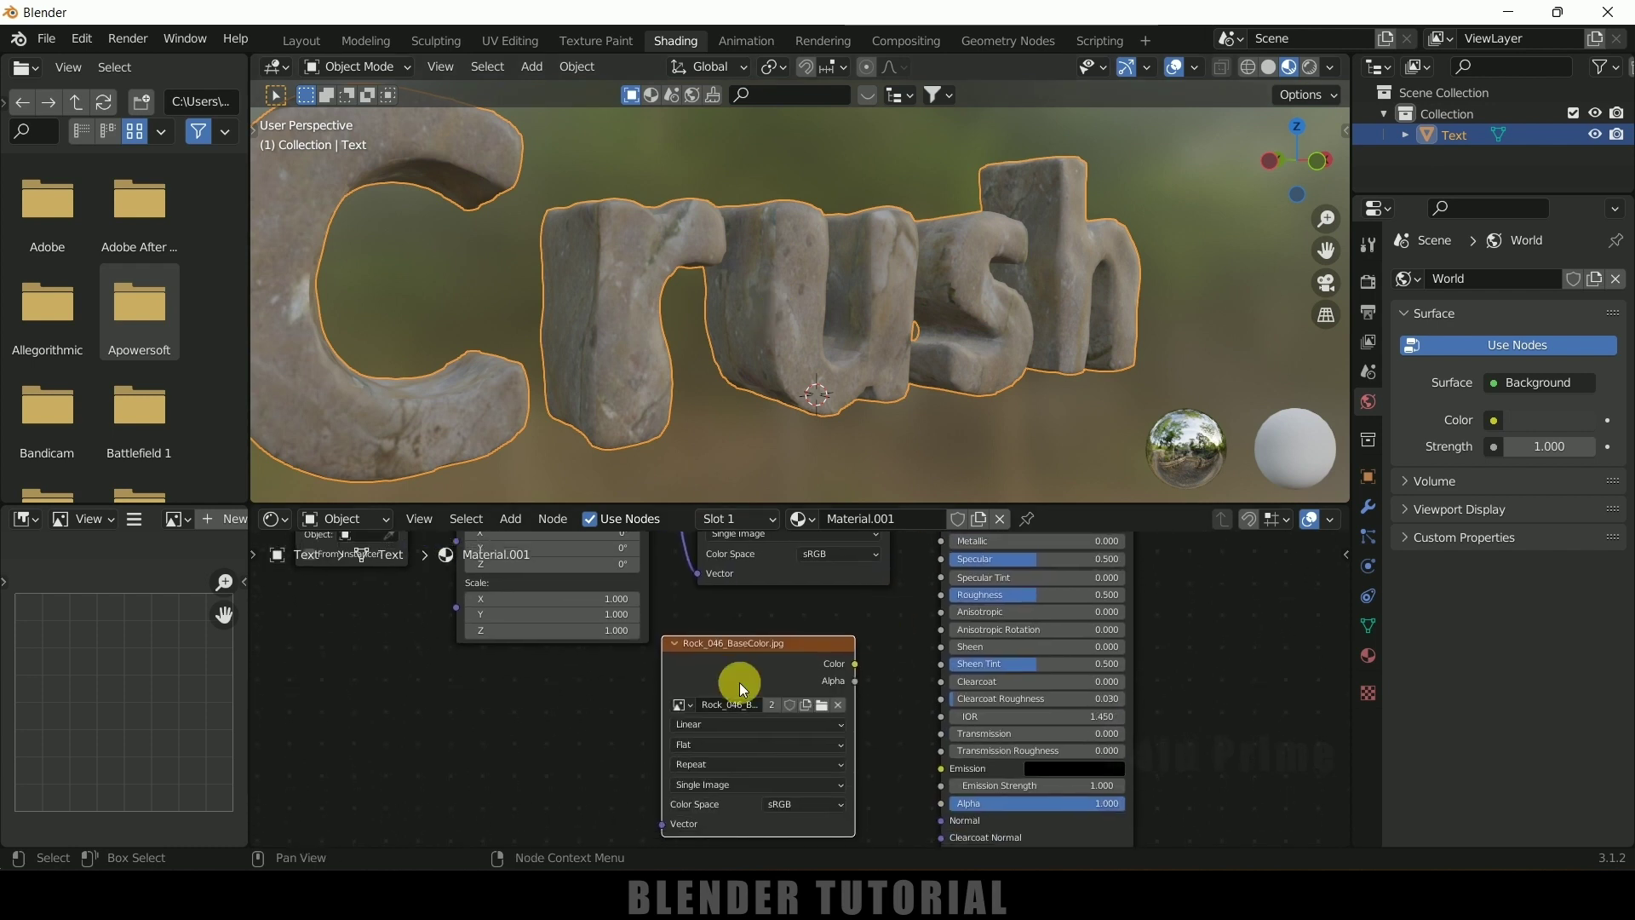
Load Rock_046_Normal.jpg from the Downloads folder into the duplicated texture node and move the node away from the Principled BSDF
click(840, 705)
click(801, 705)
click(333, 365)
click(657, 631)
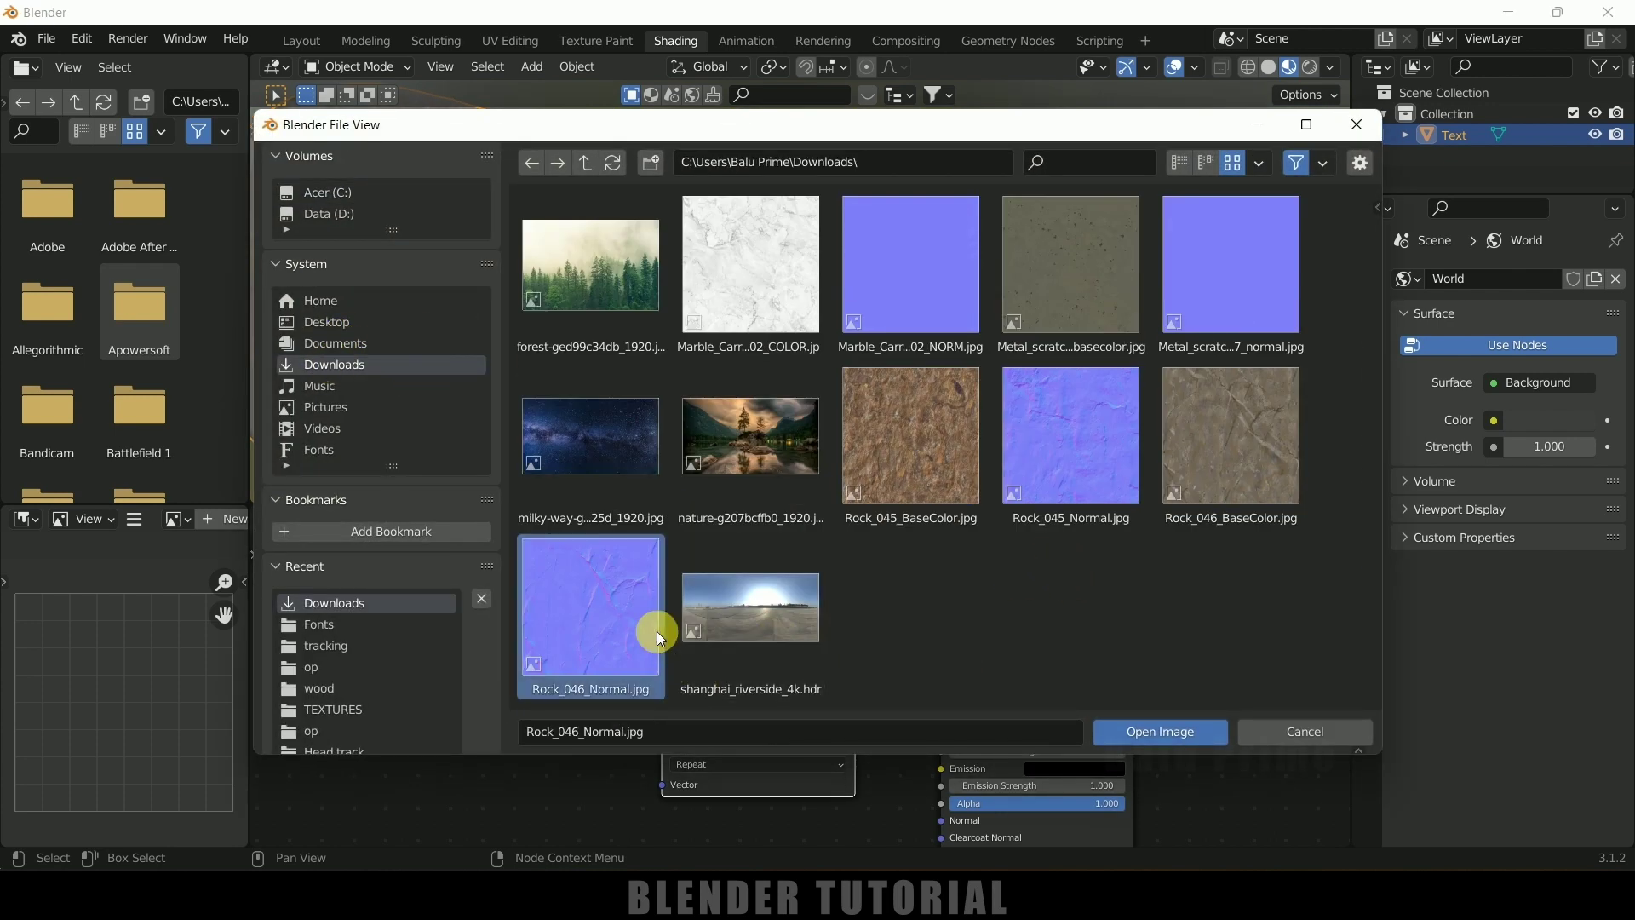
click(1169, 731)
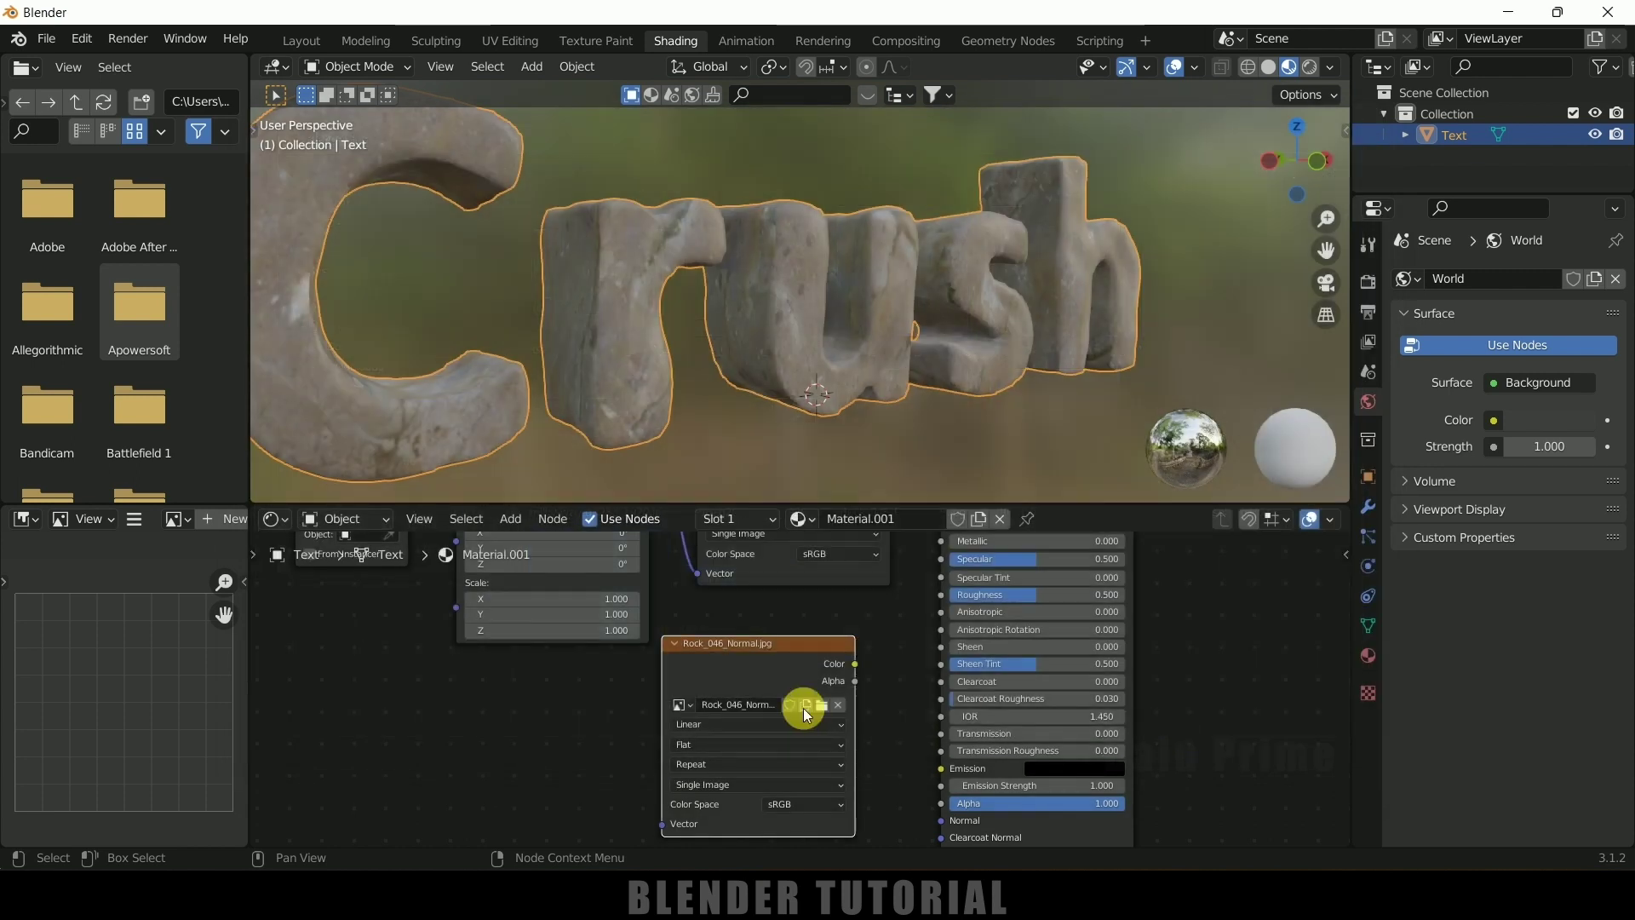
drag(746, 651, 596, 688)
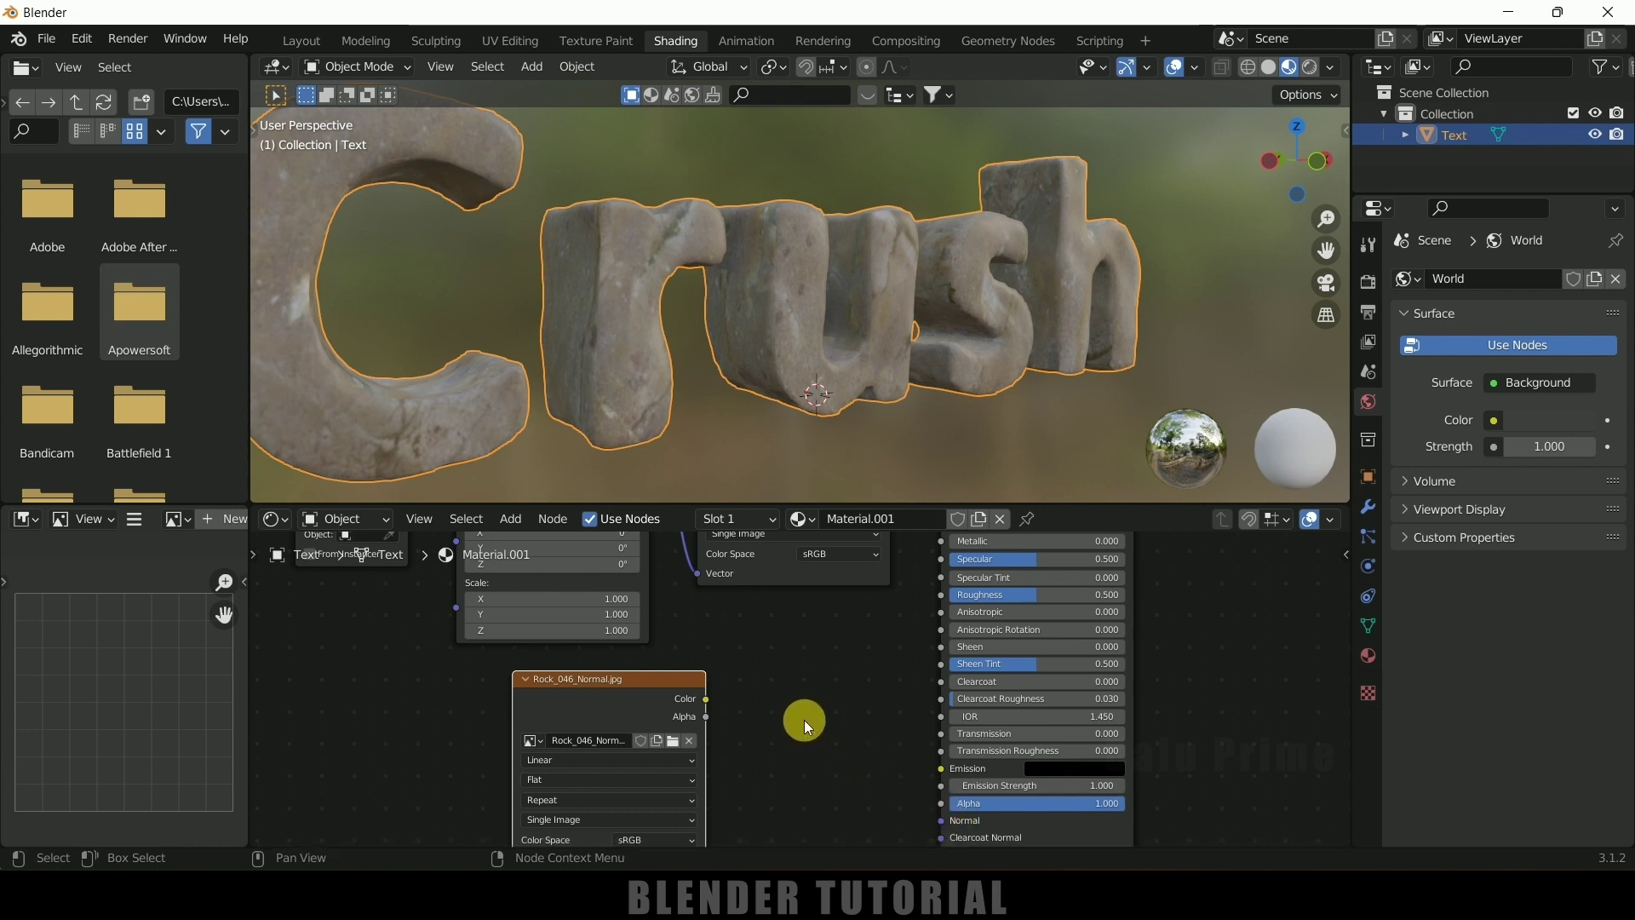
Add a Normal Map node between the normal texture's Color output and the Principled BSDF's Normal input
key(shift+a)
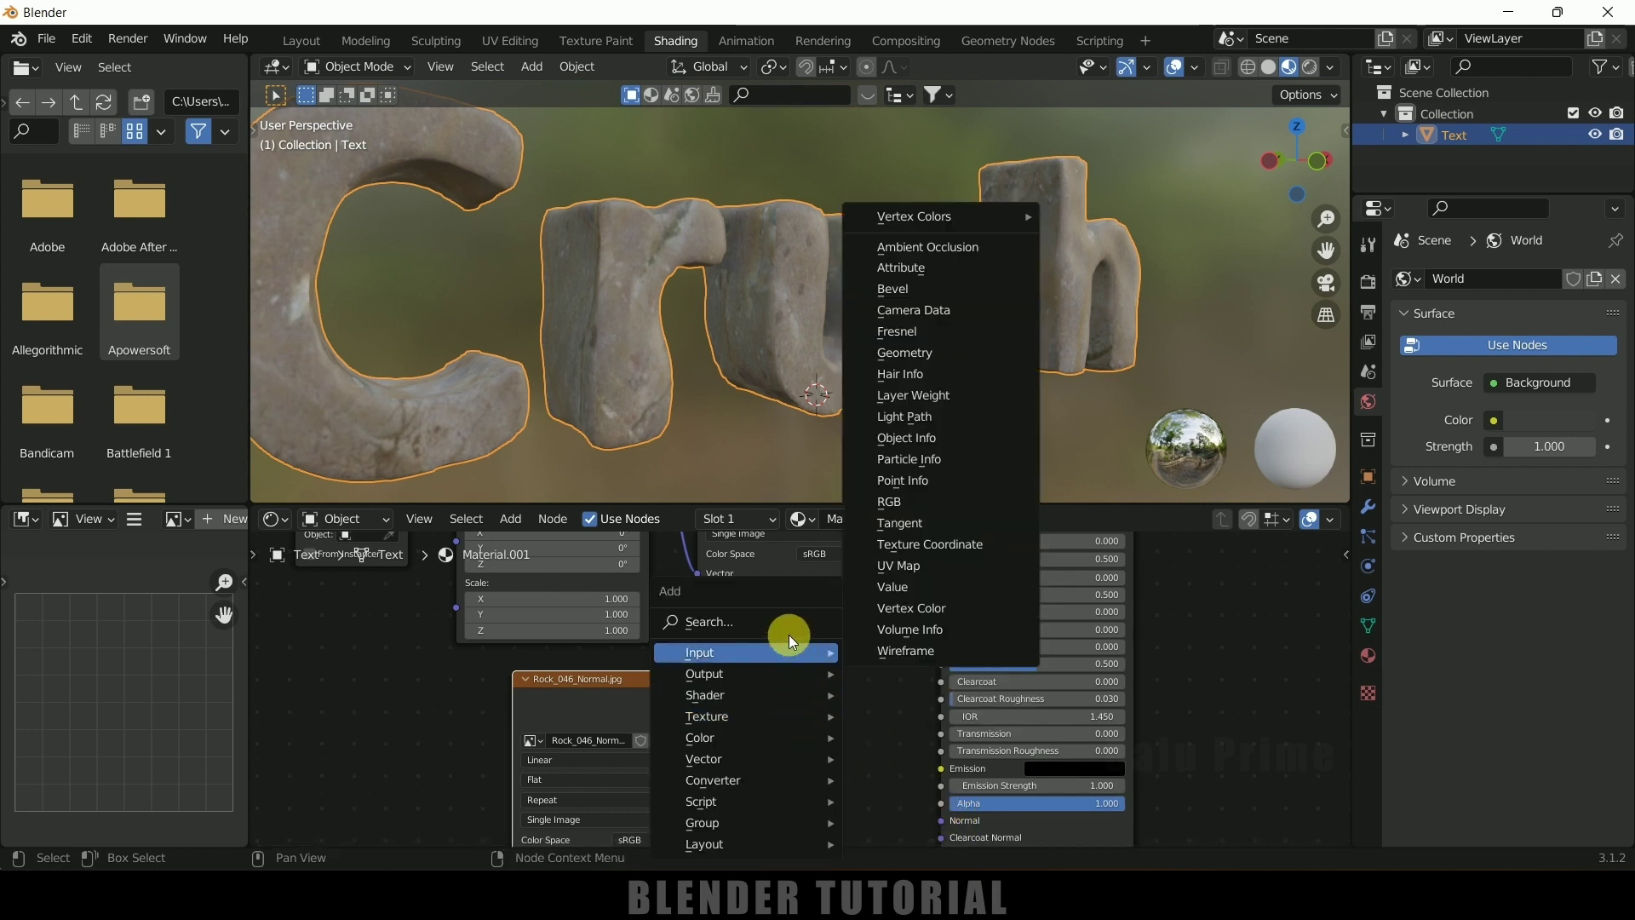
click(782, 625)
text(normal)
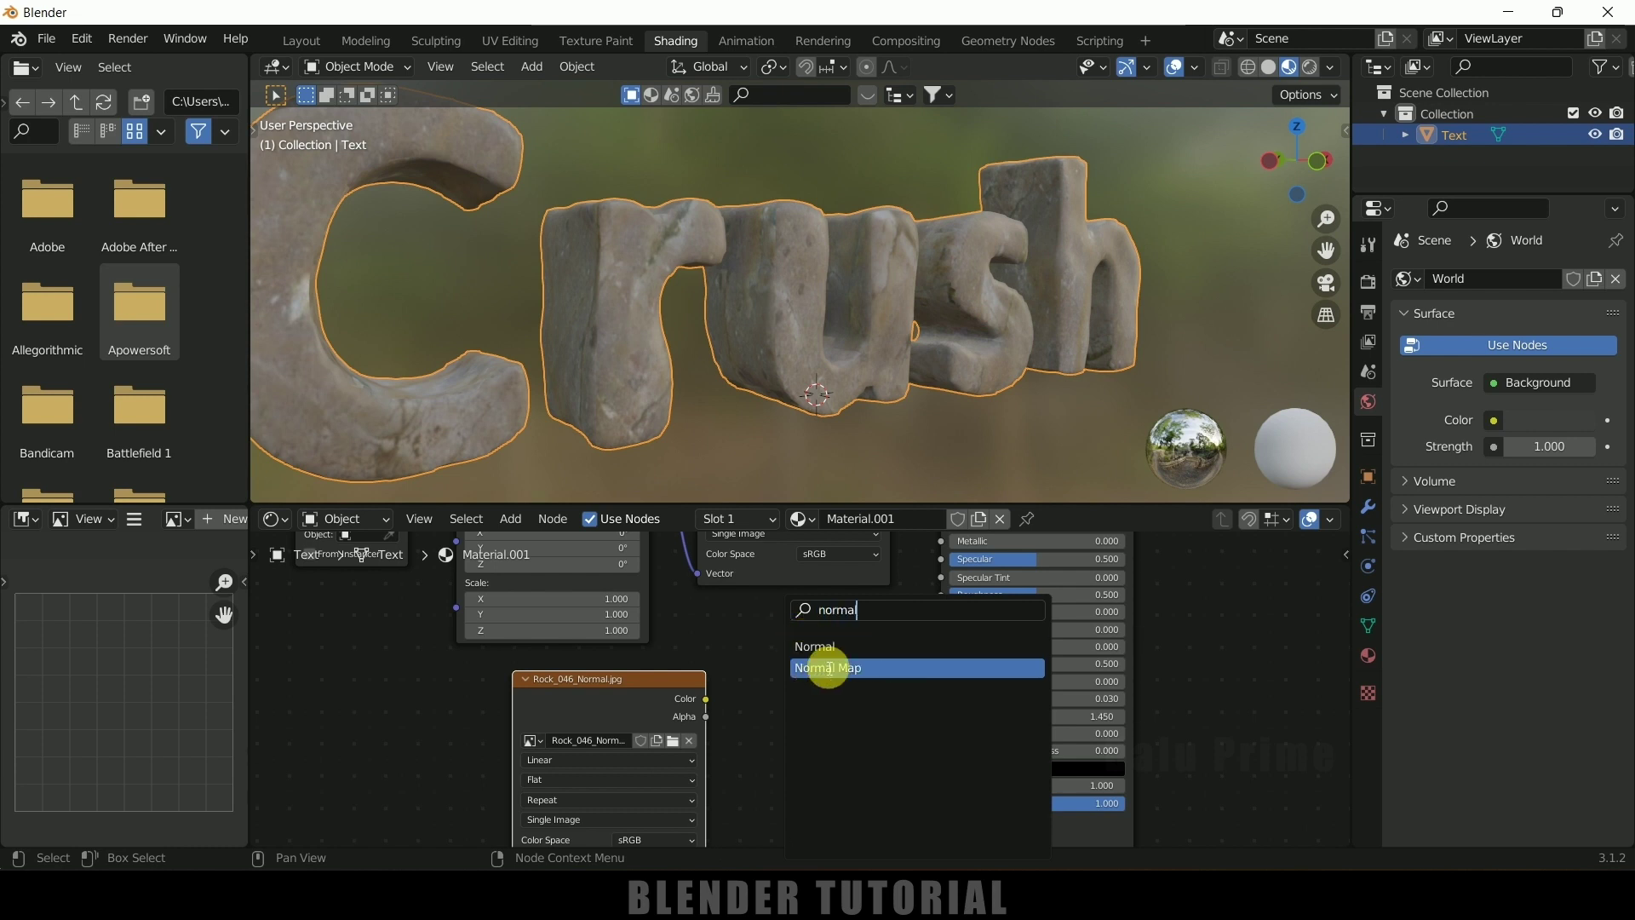
click(809, 669)
click(809, 700)
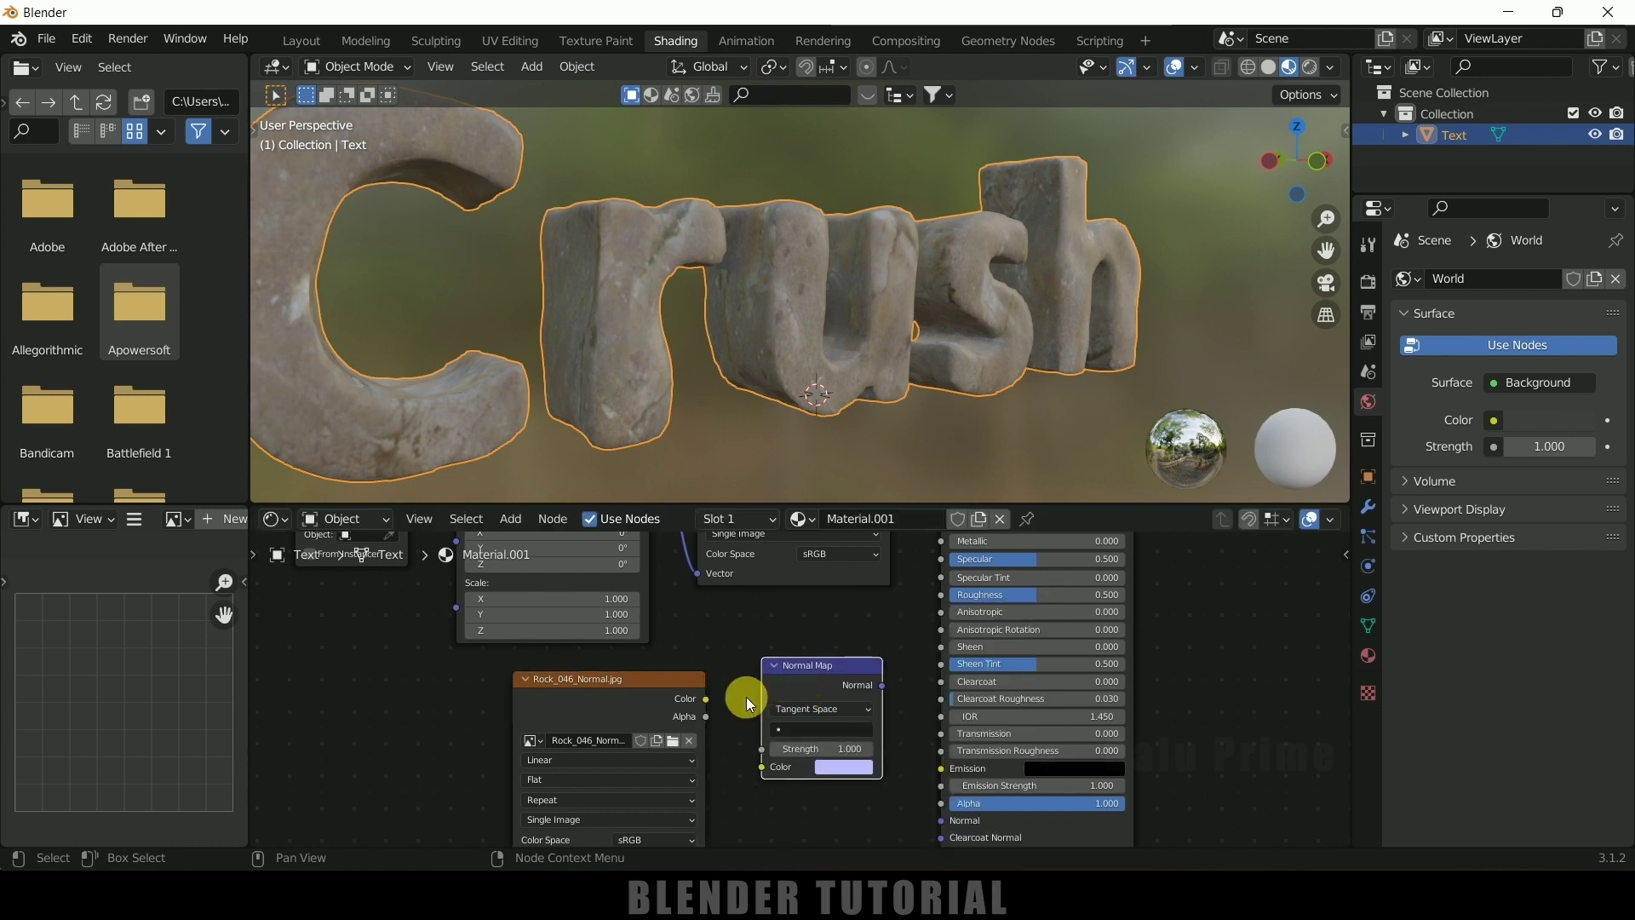
drag(707, 698, 761, 770)
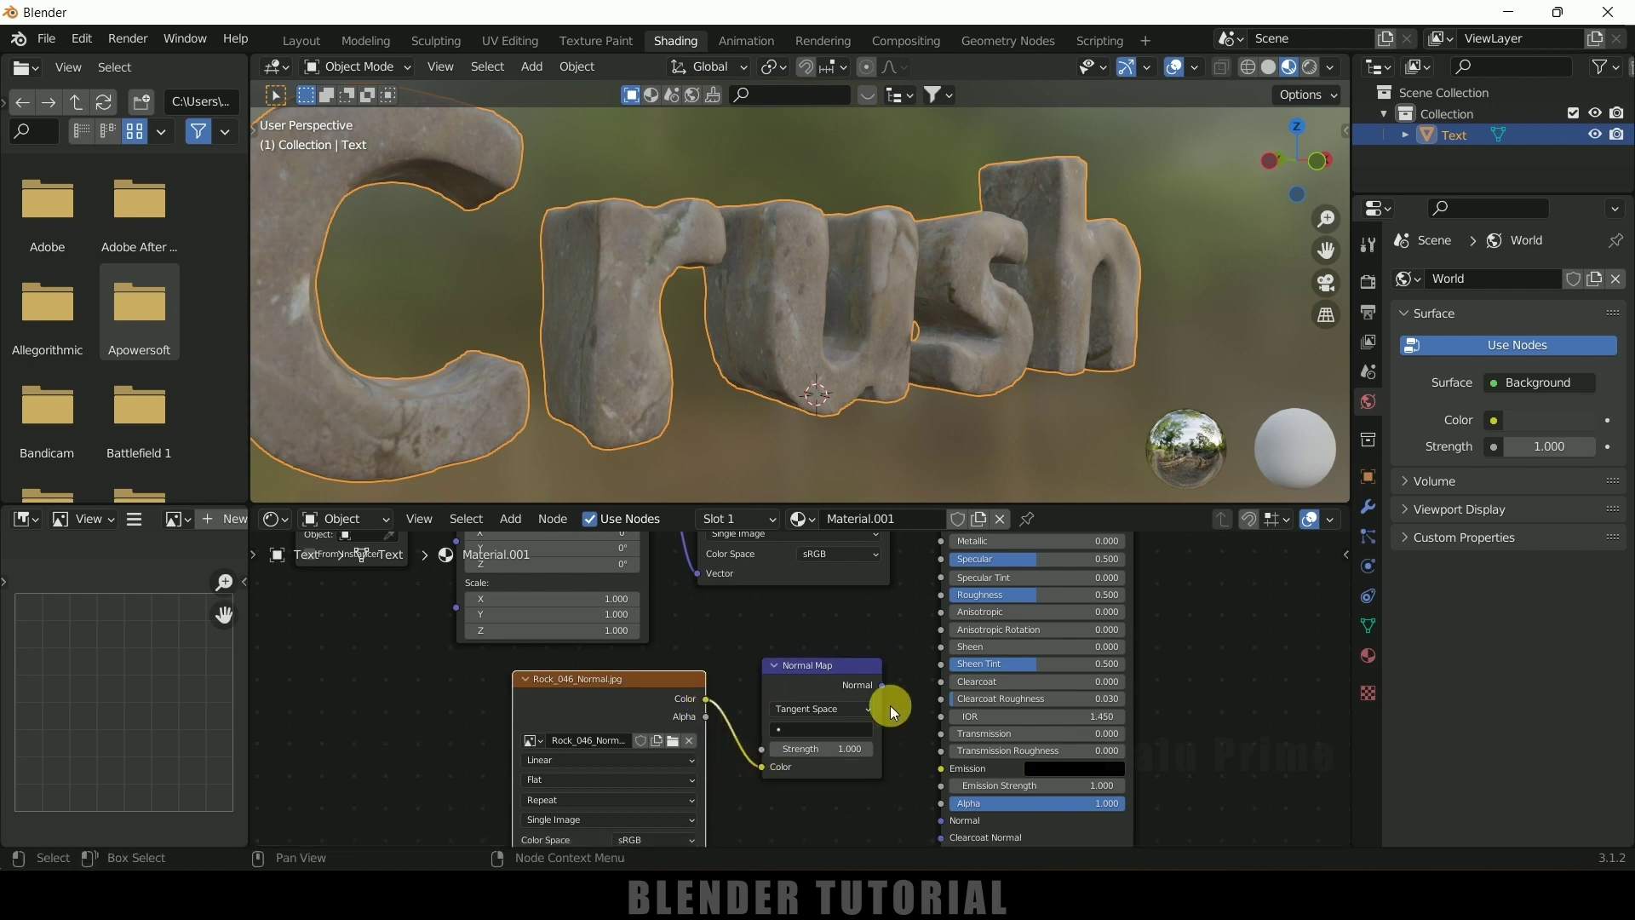
drag(884, 687, 936, 691)
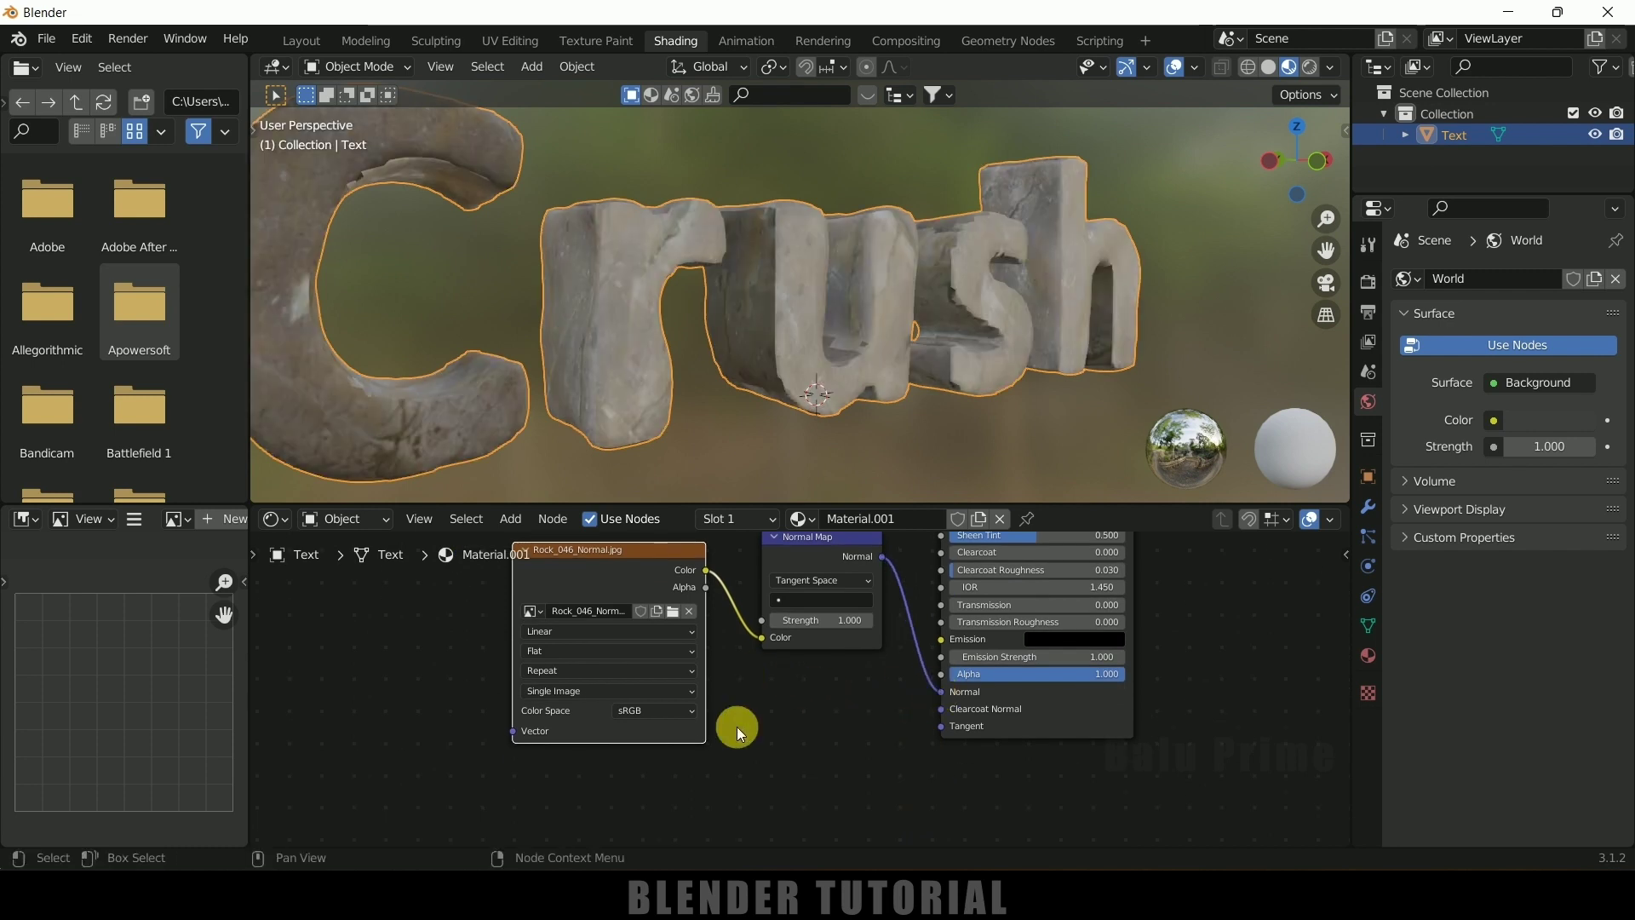
Set the normal texture's color space to Non-Color and the Normal Map strength to 3.6
click(637, 710)
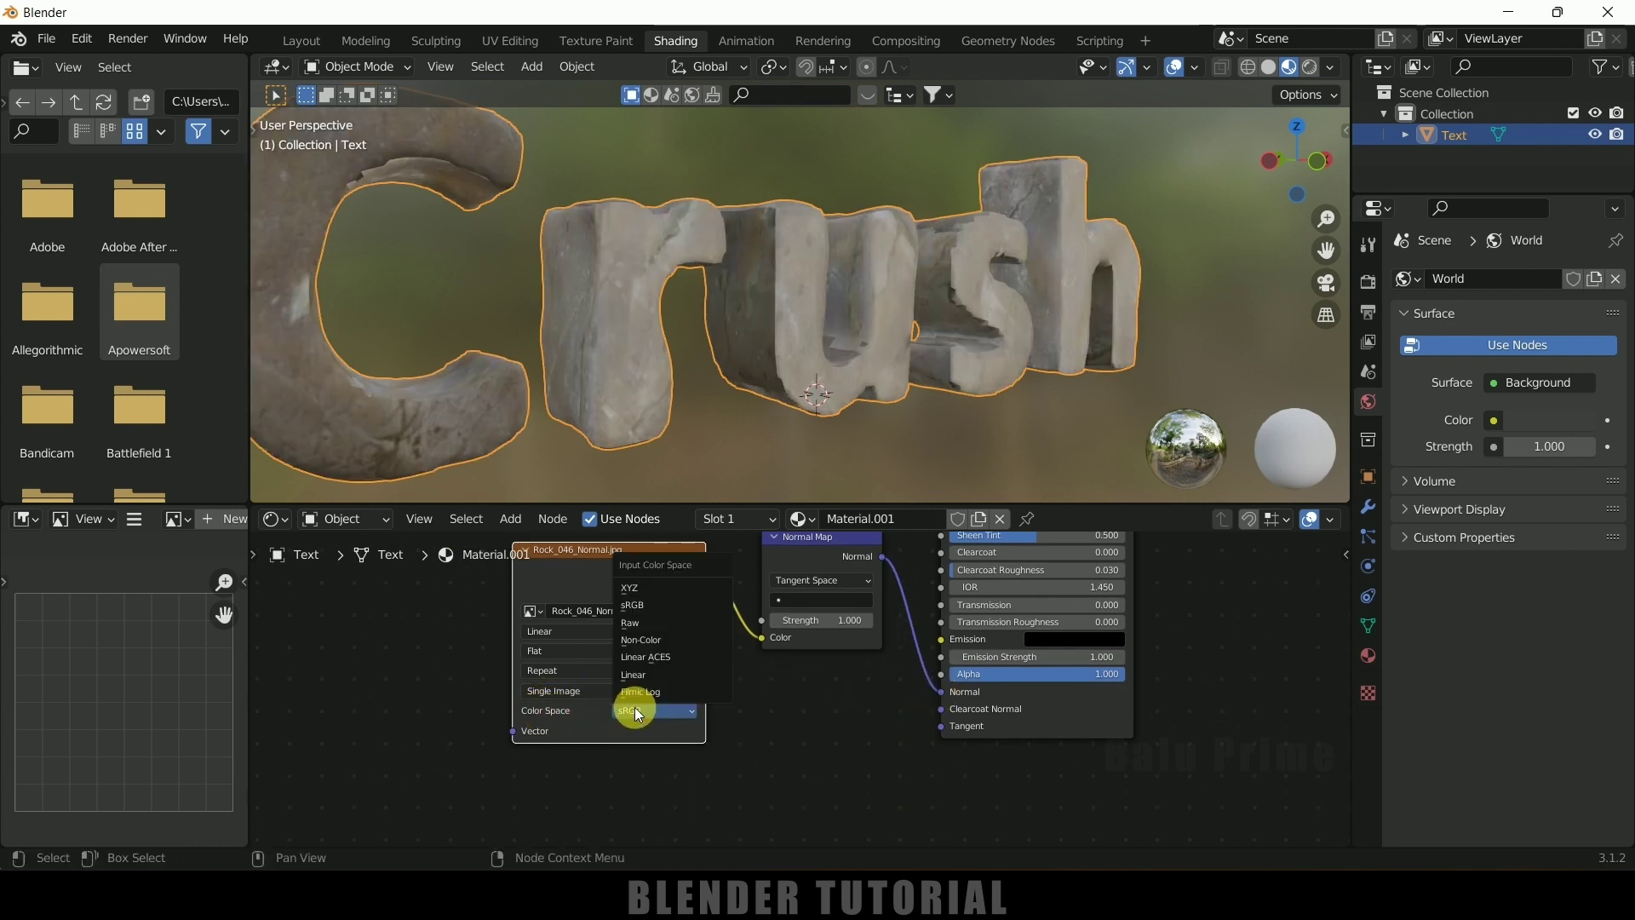
click(652, 646)
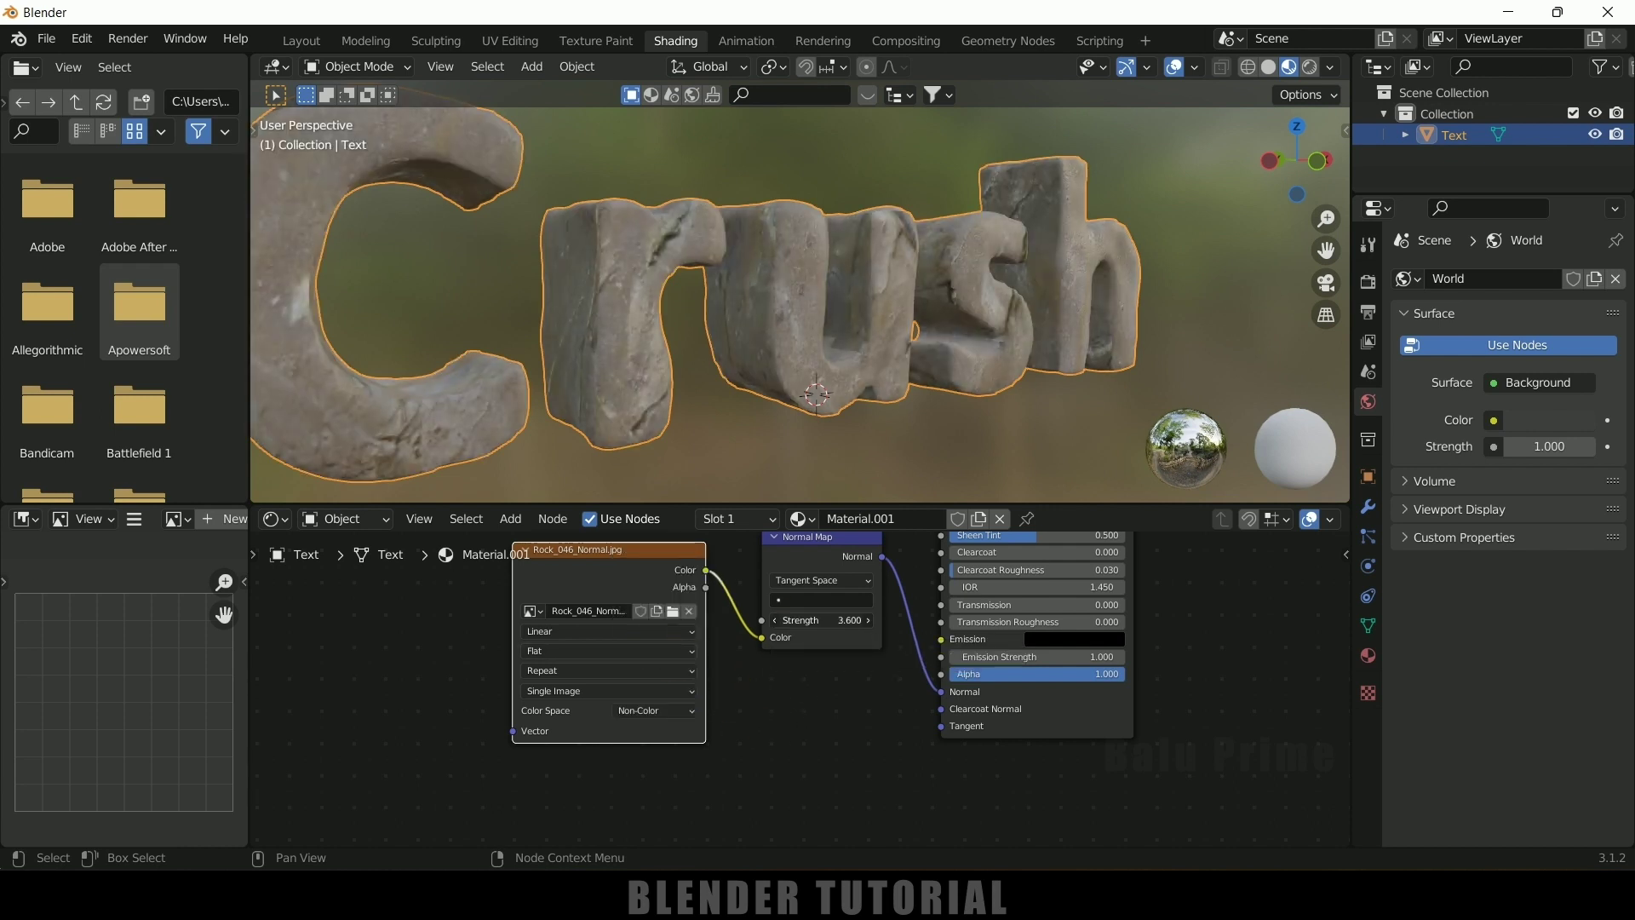
middle_drag(912, 431, 878, 389)
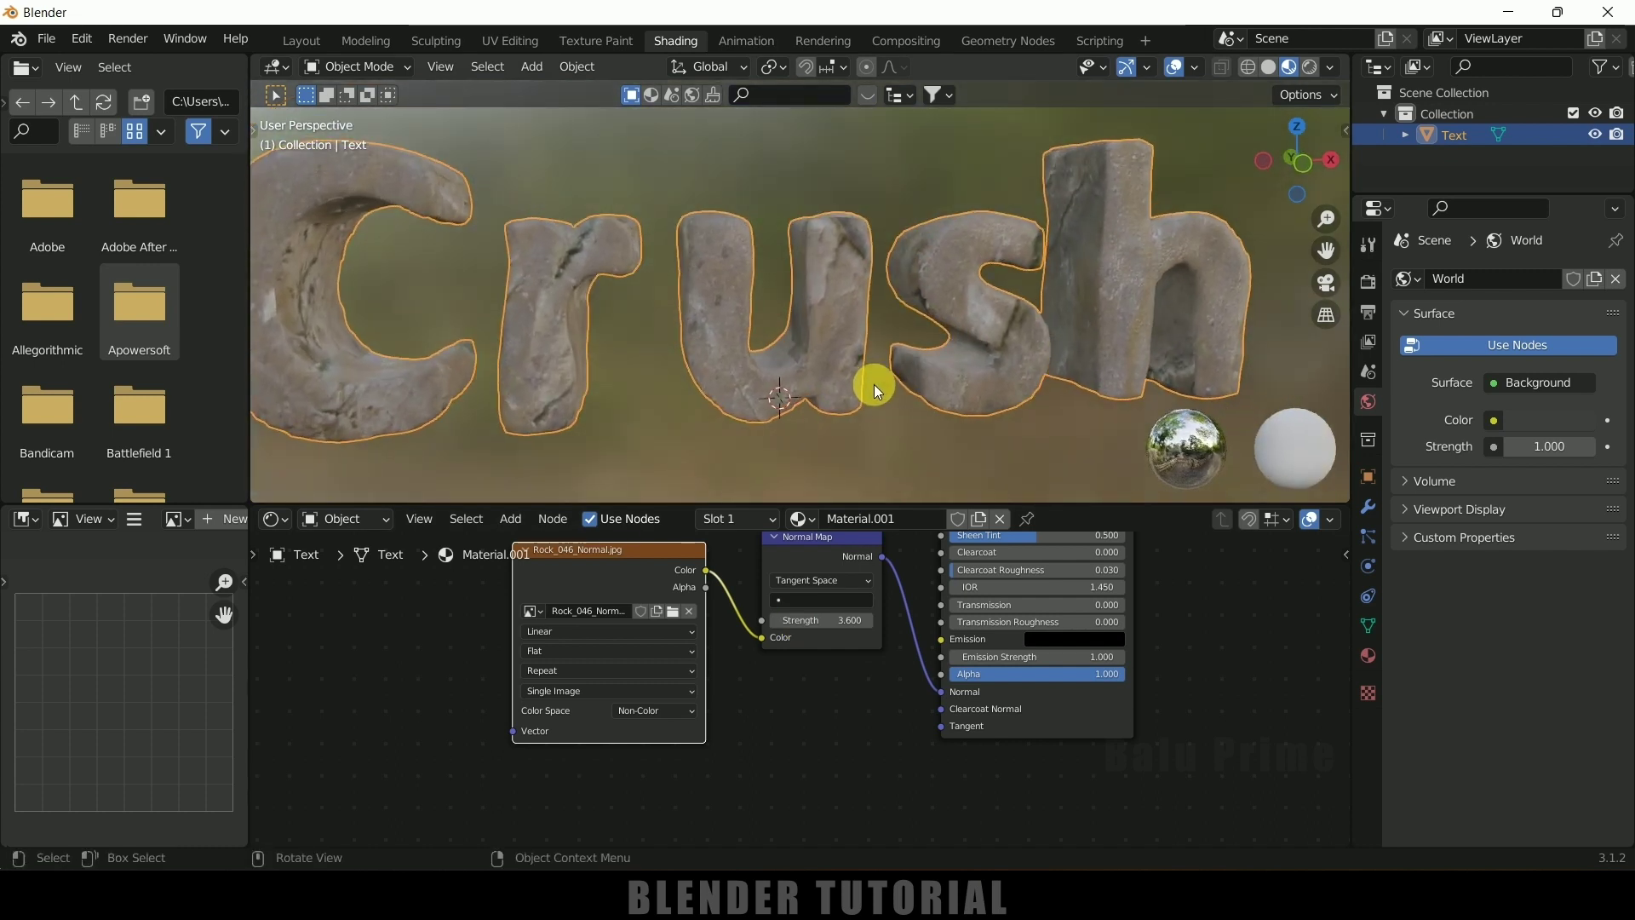
middle_drag(695, 295, 277, 417)
In the Layout workspace, add a second material to the text with a dark red-brown base color of HSV 0.024, 0.837, 0.045
click(307, 40)
middle_drag(369, 366, 430, 431)
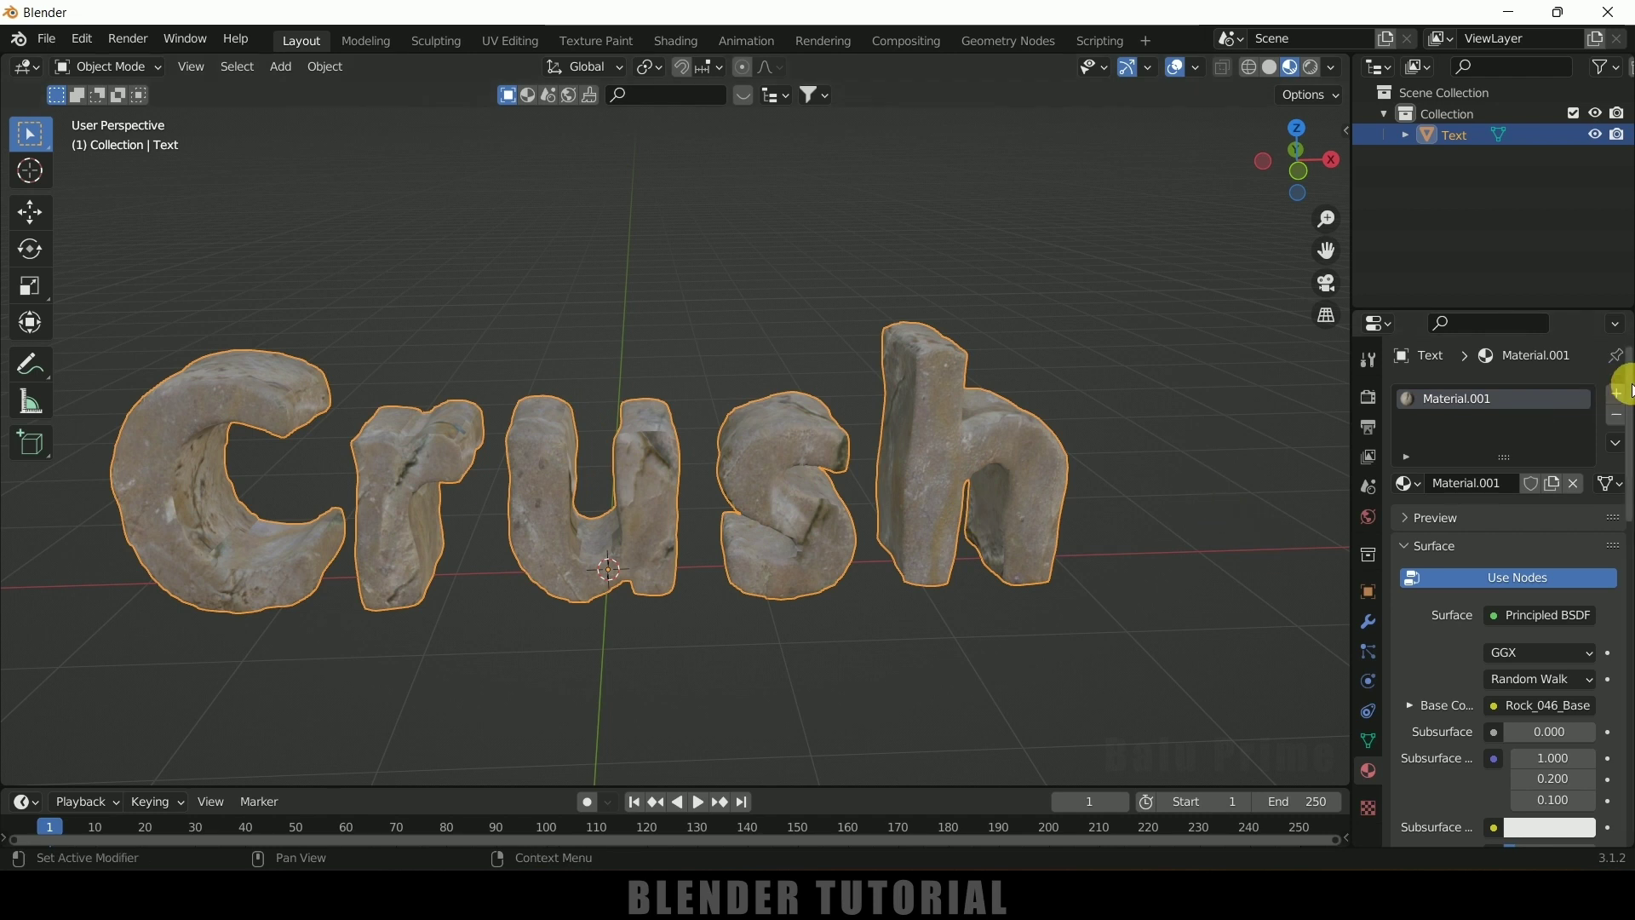
click(1619, 395)
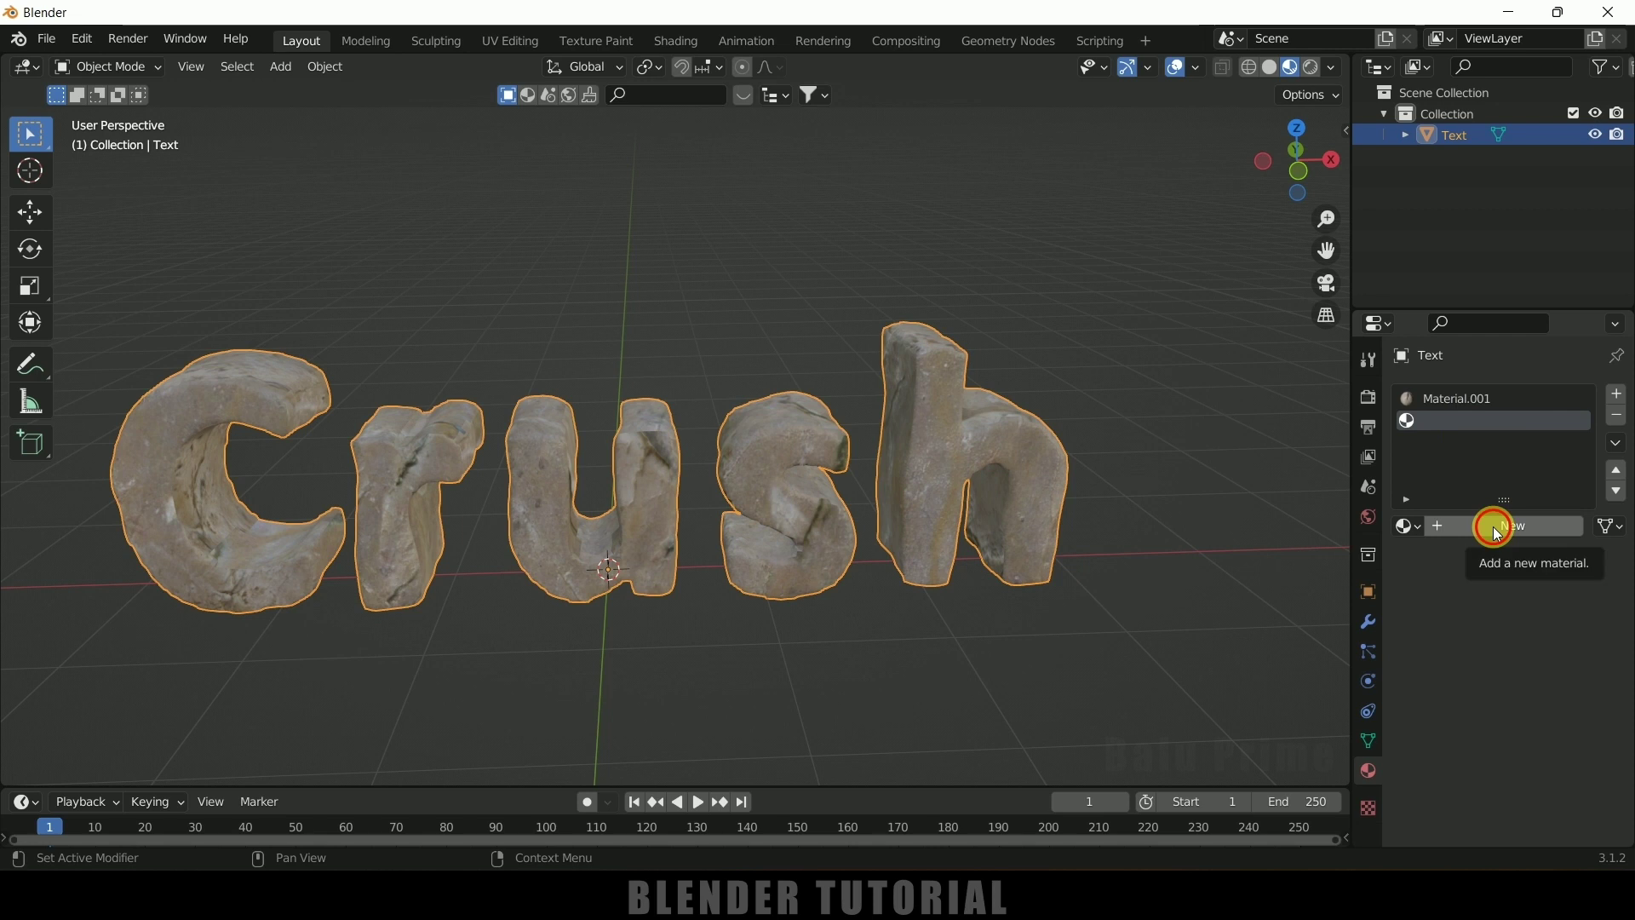
click(1493, 526)
click(1544, 751)
drag(1541, 545, 1500, 573)
click(1580, 508)
drag(1580, 508, 1580, 563)
click(1482, 542)
drag(1482, 542, 1481, 554)
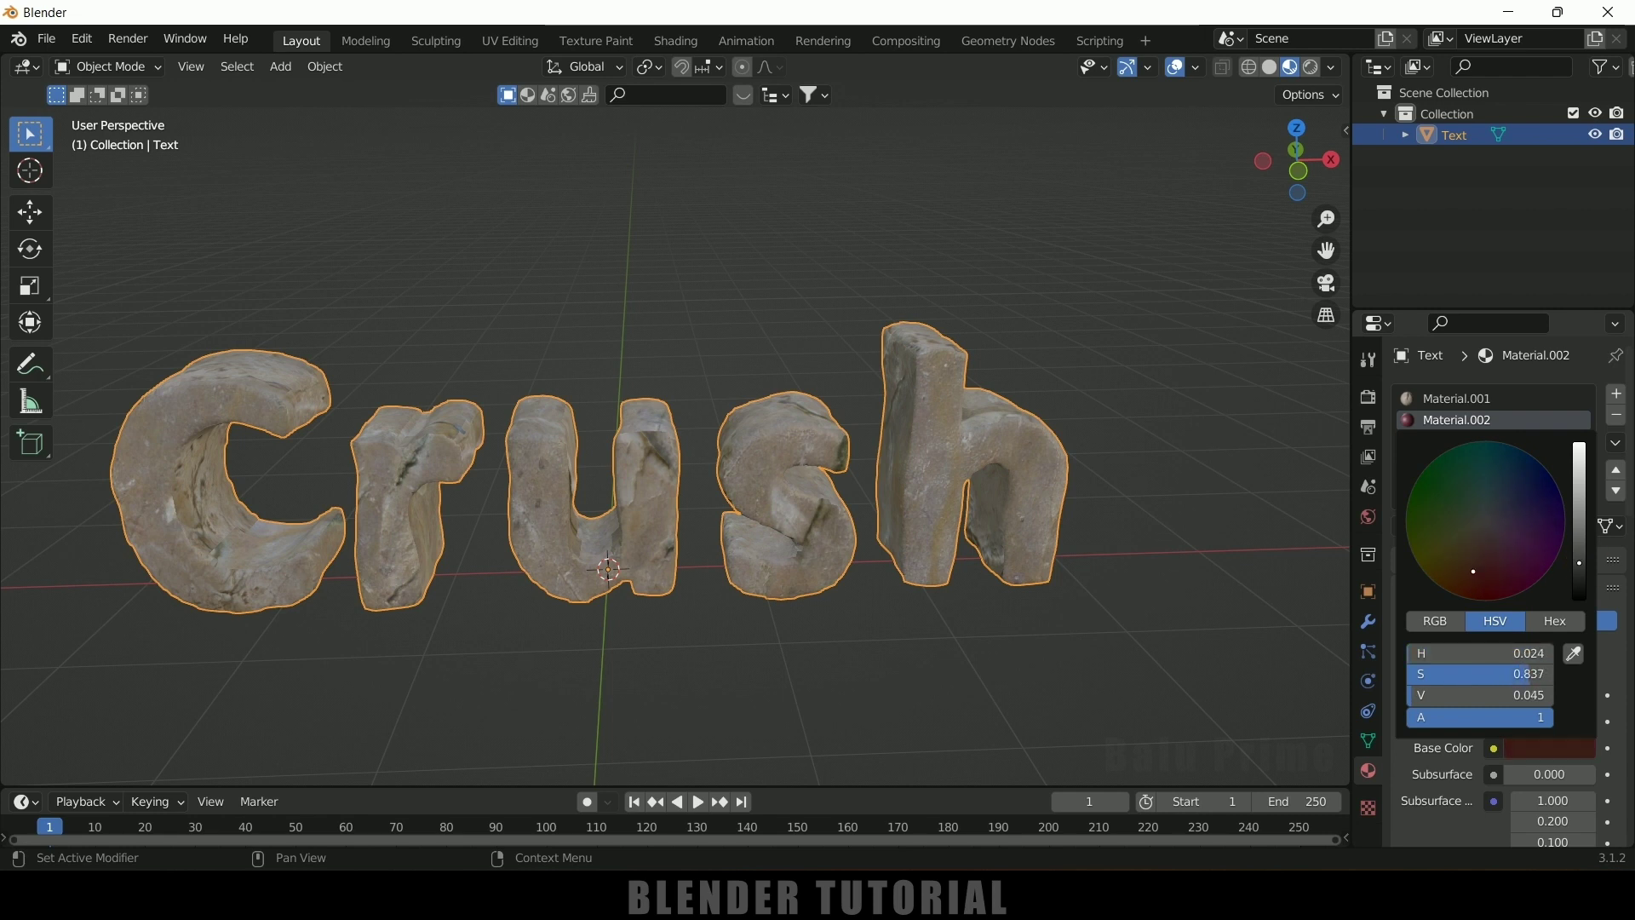
click(1091, 673)
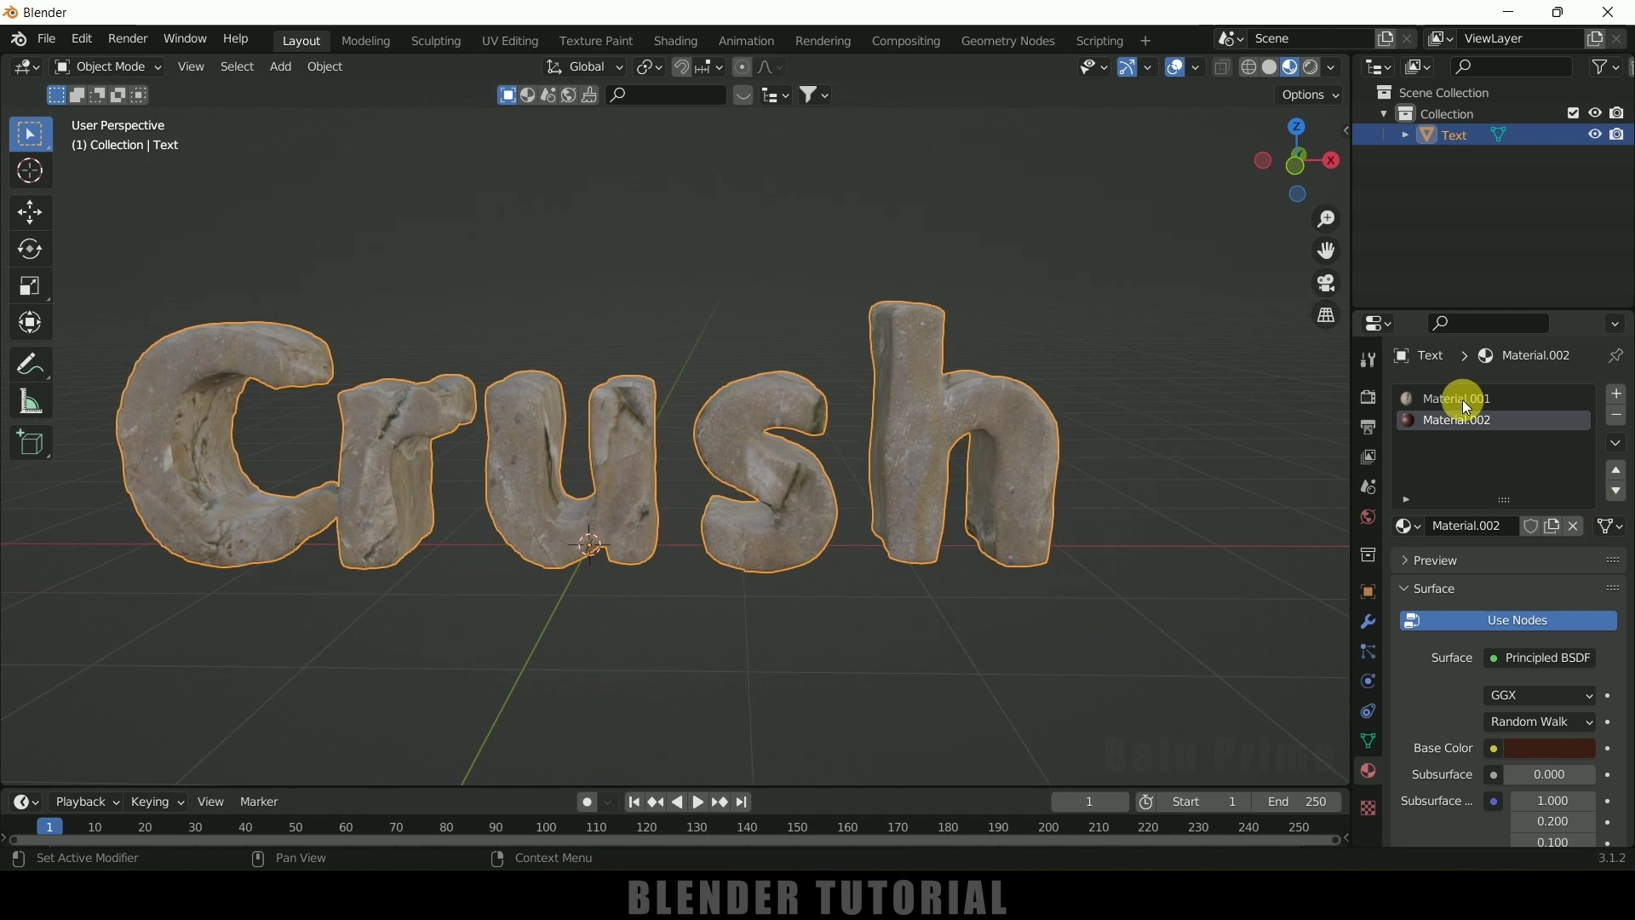
Make the second material slot active and switch the viewport to Solid shading
click(1463, 400)
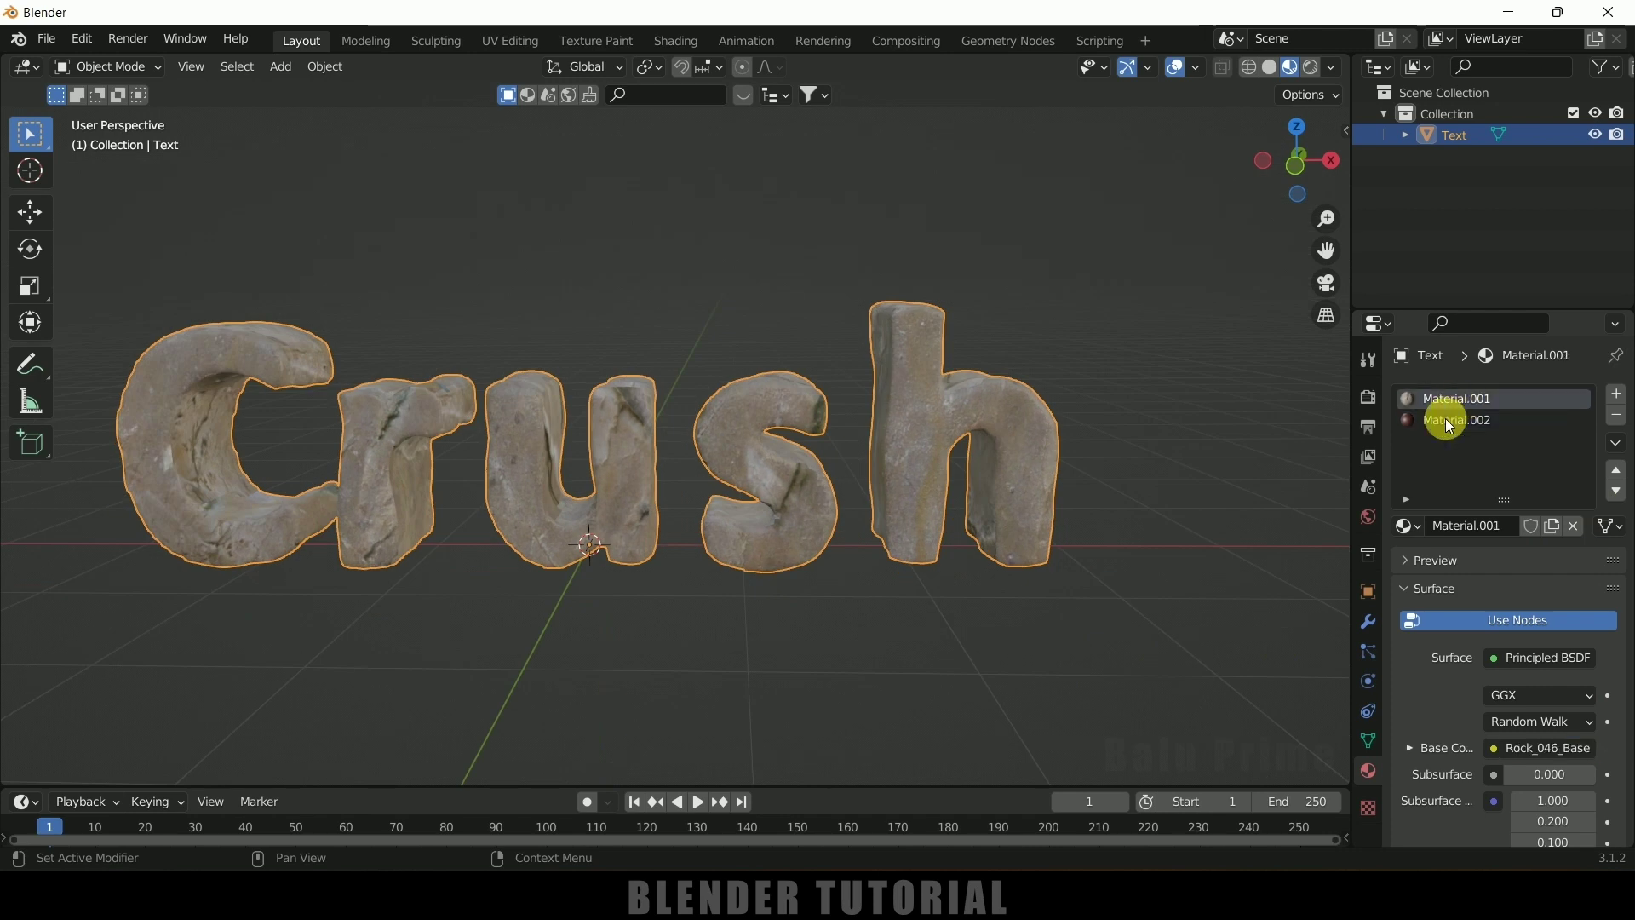
click(1448, 417)
middle_drag(1252, 483, 1281, 489)
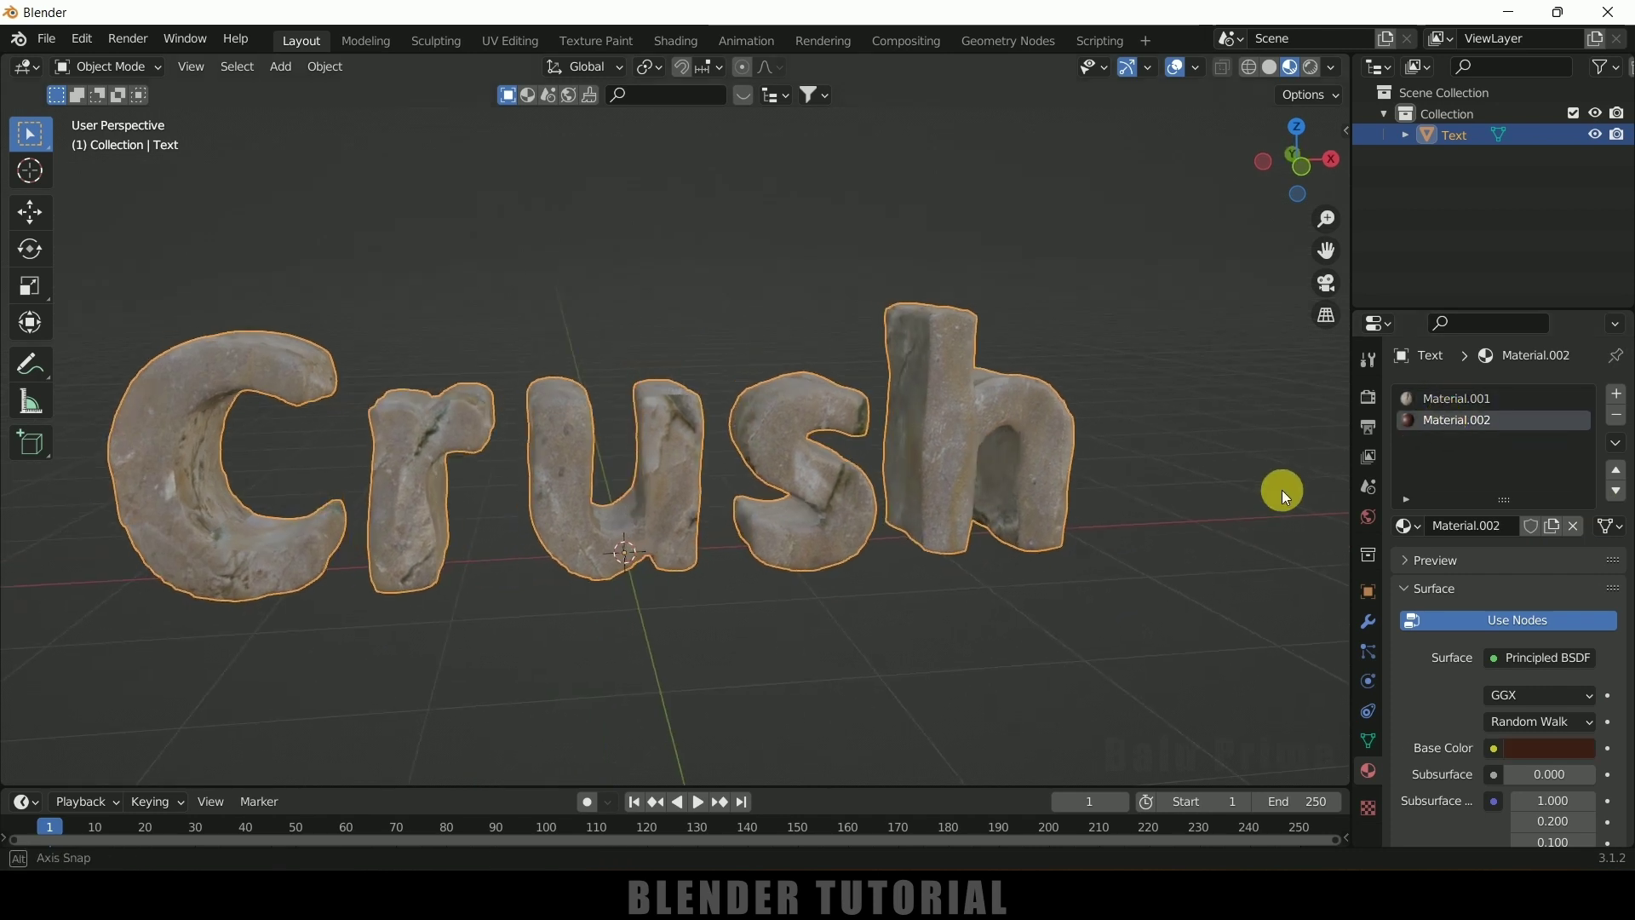
click(1270, 68)
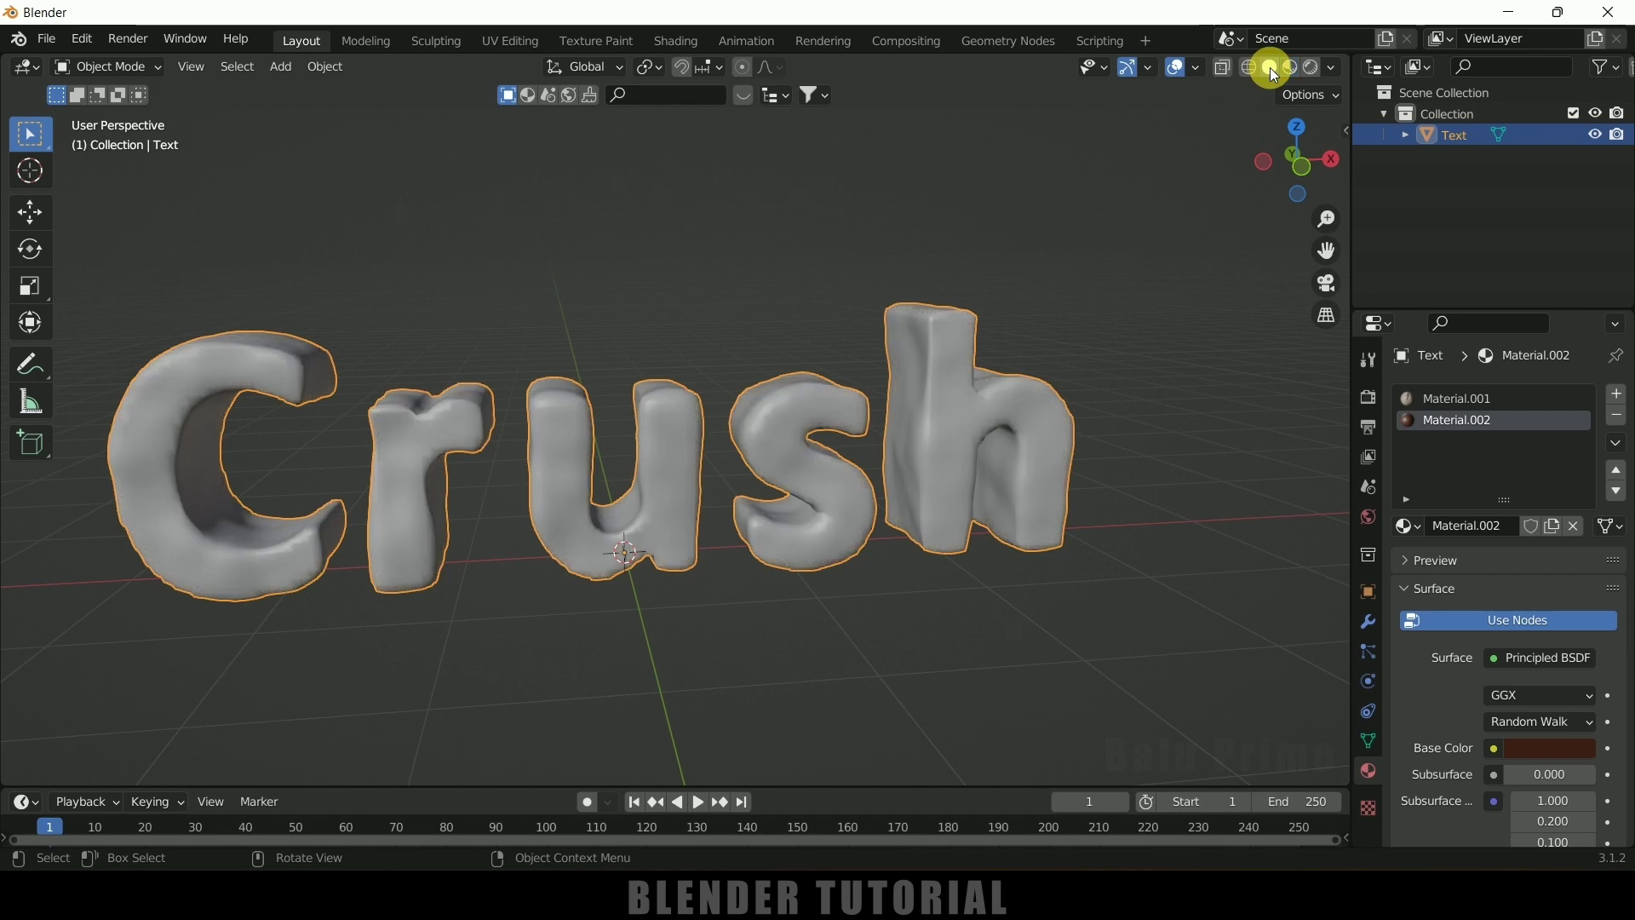
Save the project as crush.blend in the D:\youtube\tracking folder
key(ctrl+s)
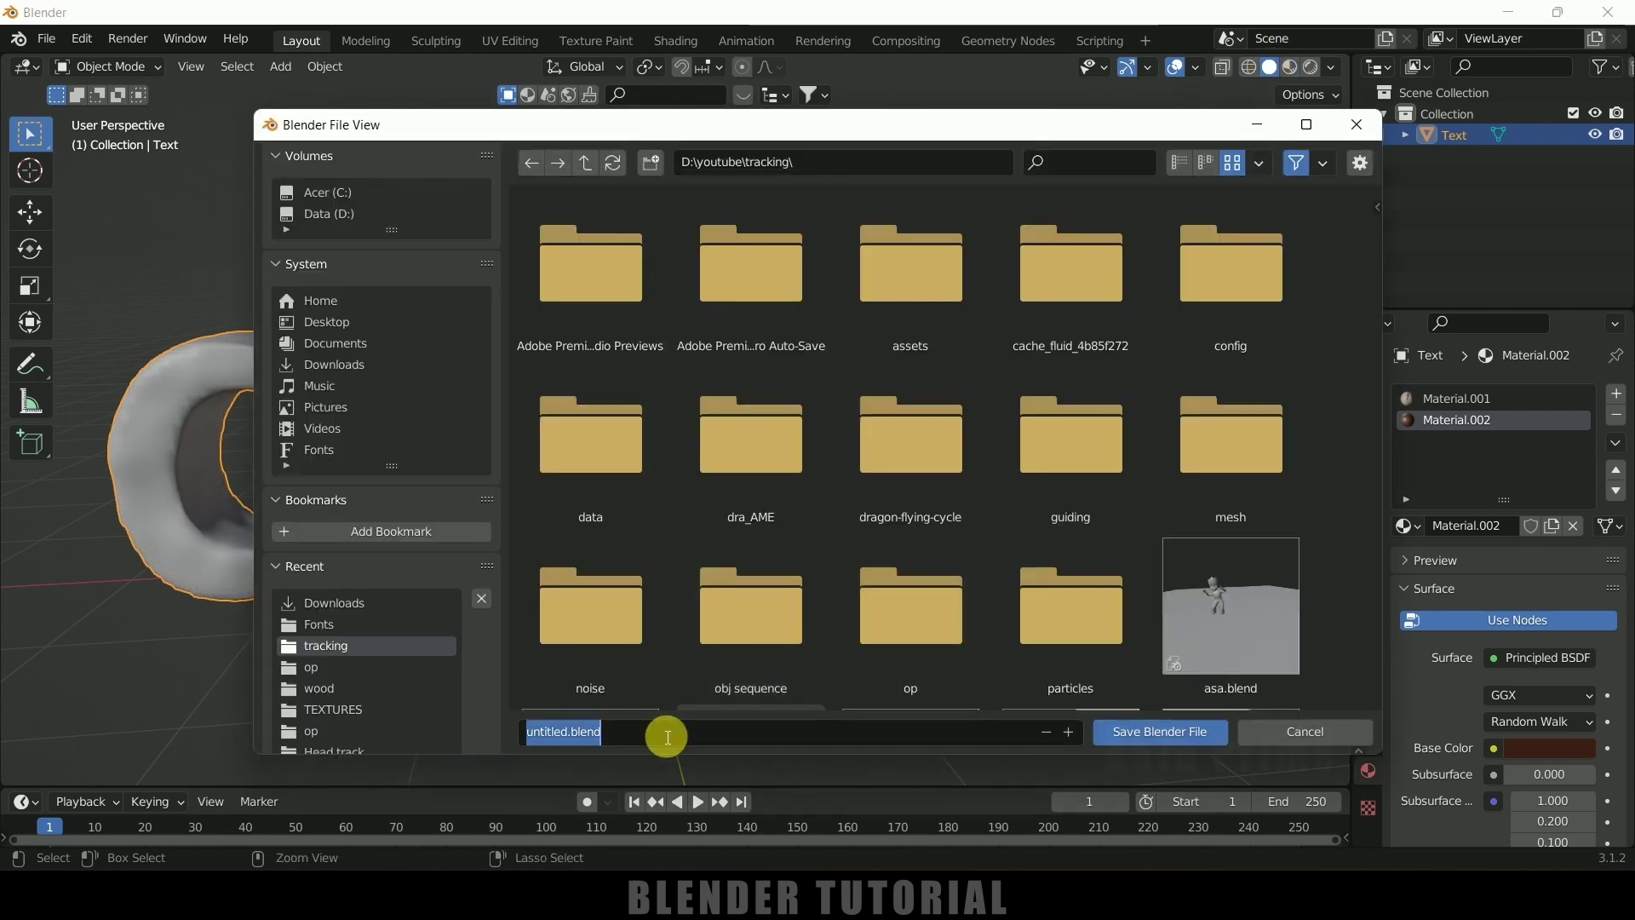
text(crush)
key(Return)
click(1116, 734)
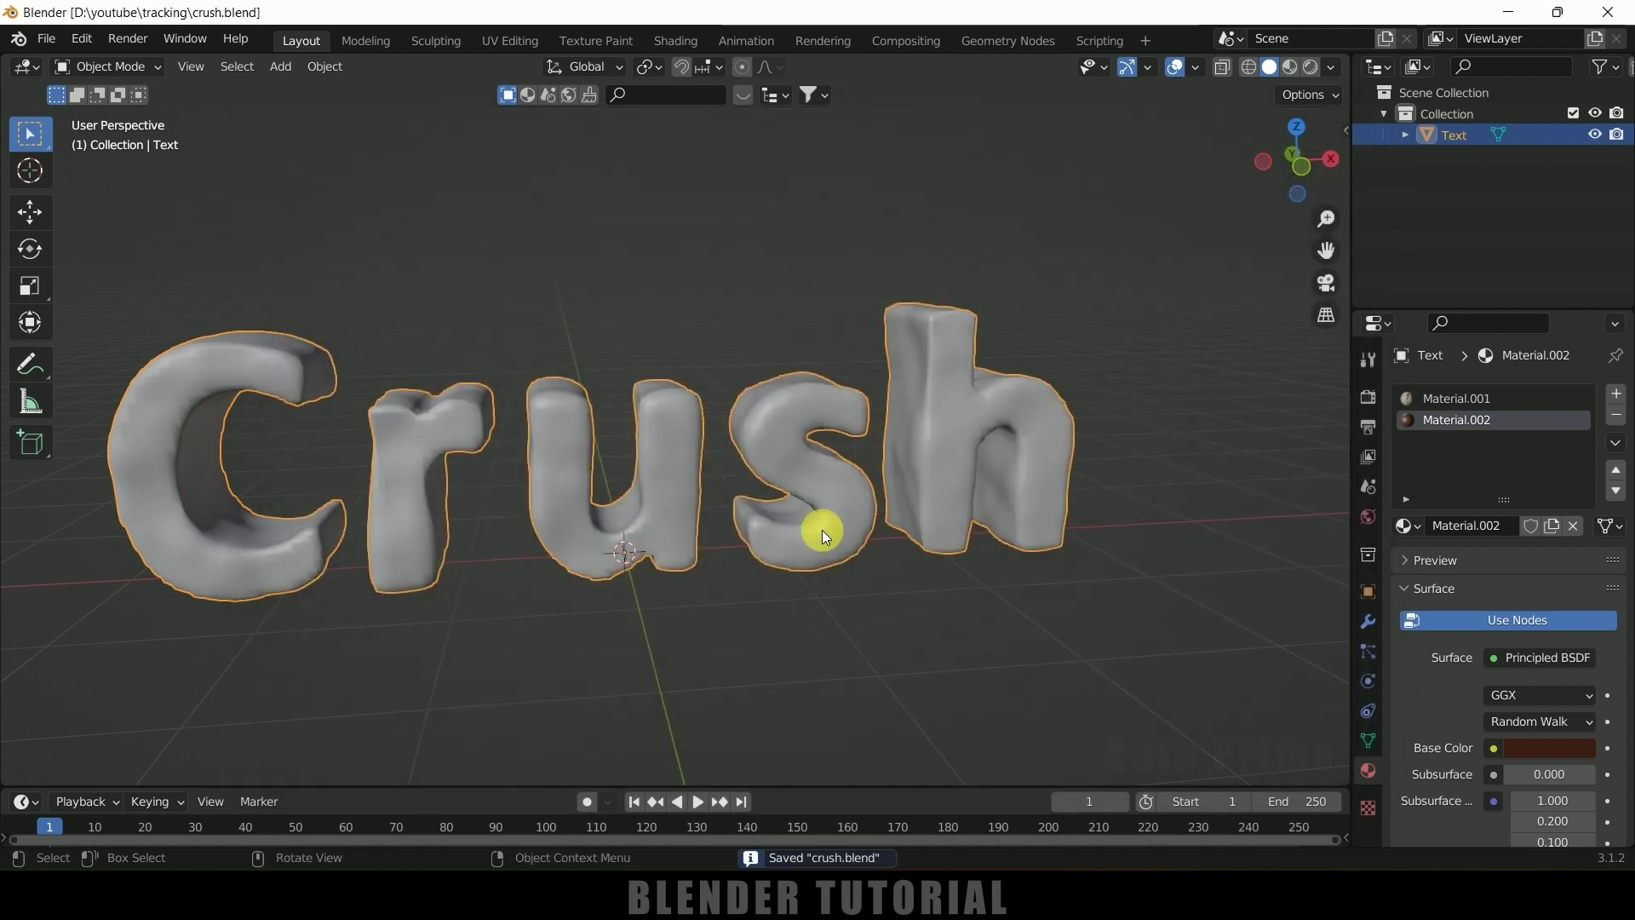
Search the add-ons in the preferences for "cell", make sure Cell Fracture is enabled, and close the preferences
middle_drag(794, 524, 707, 498)
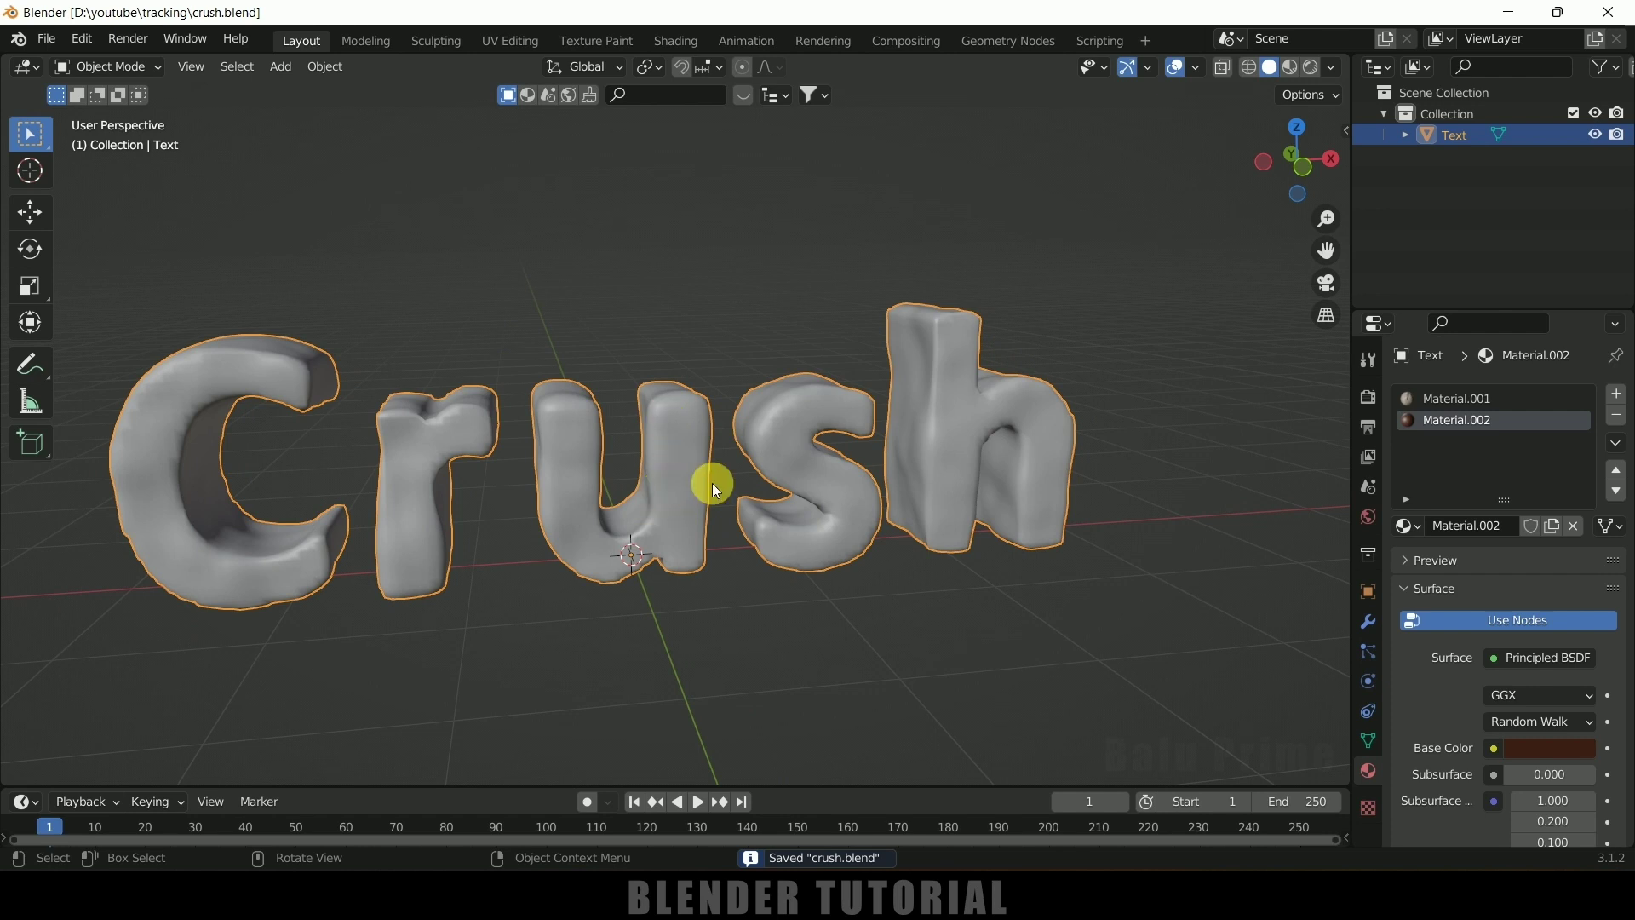
middle_drag(876, 538, 794, 549)
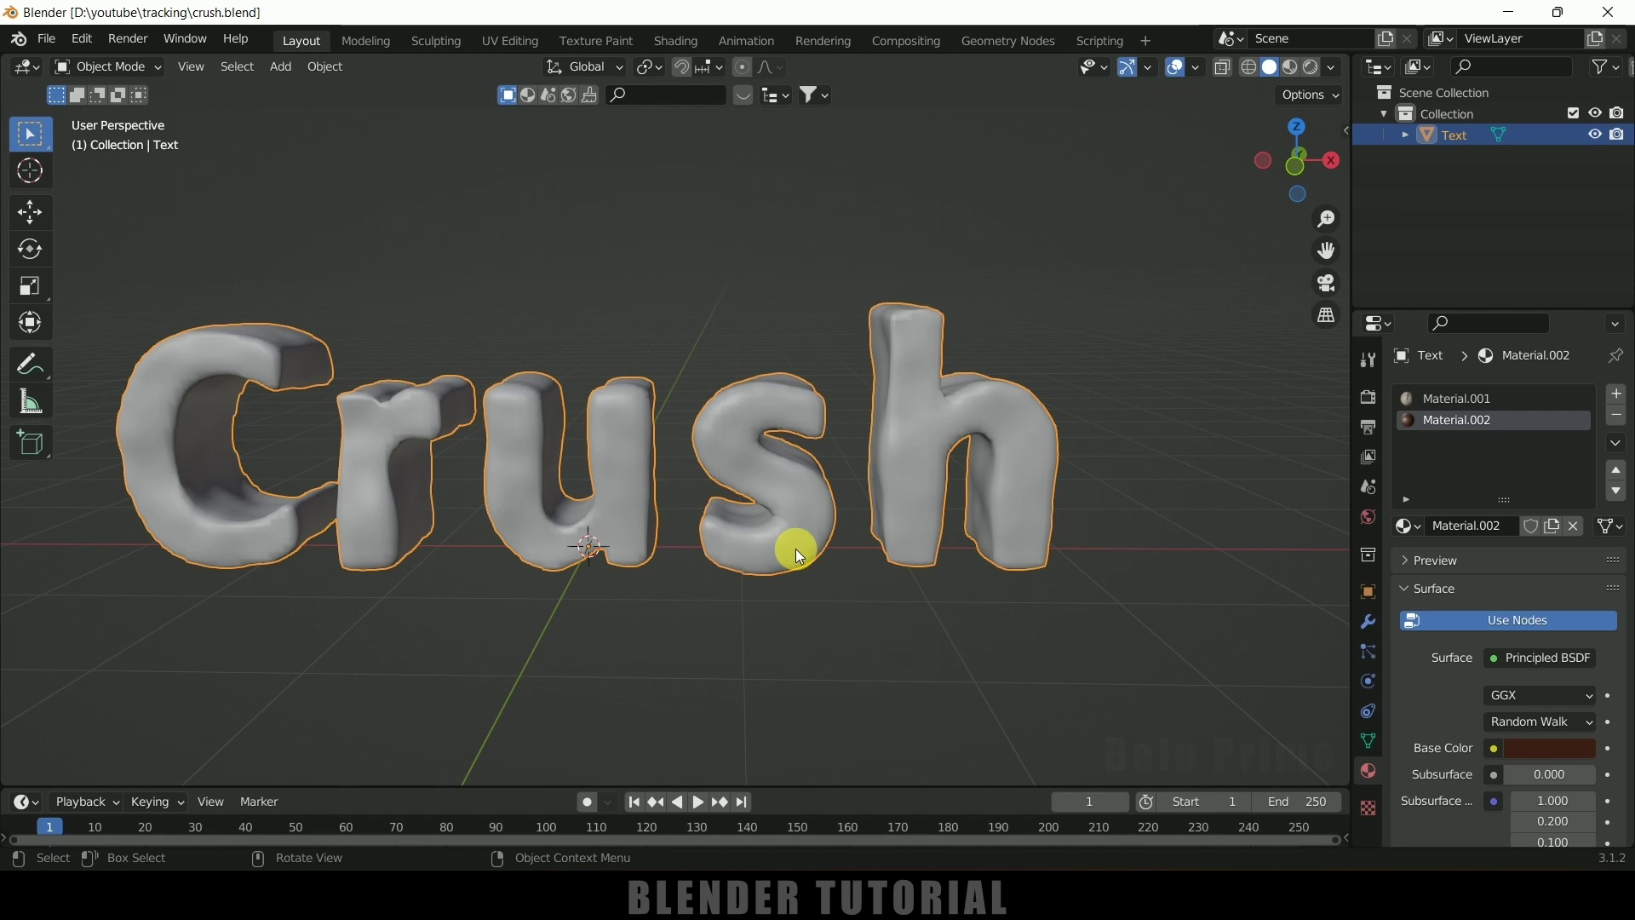
click(83, 39)
click(125, 341)
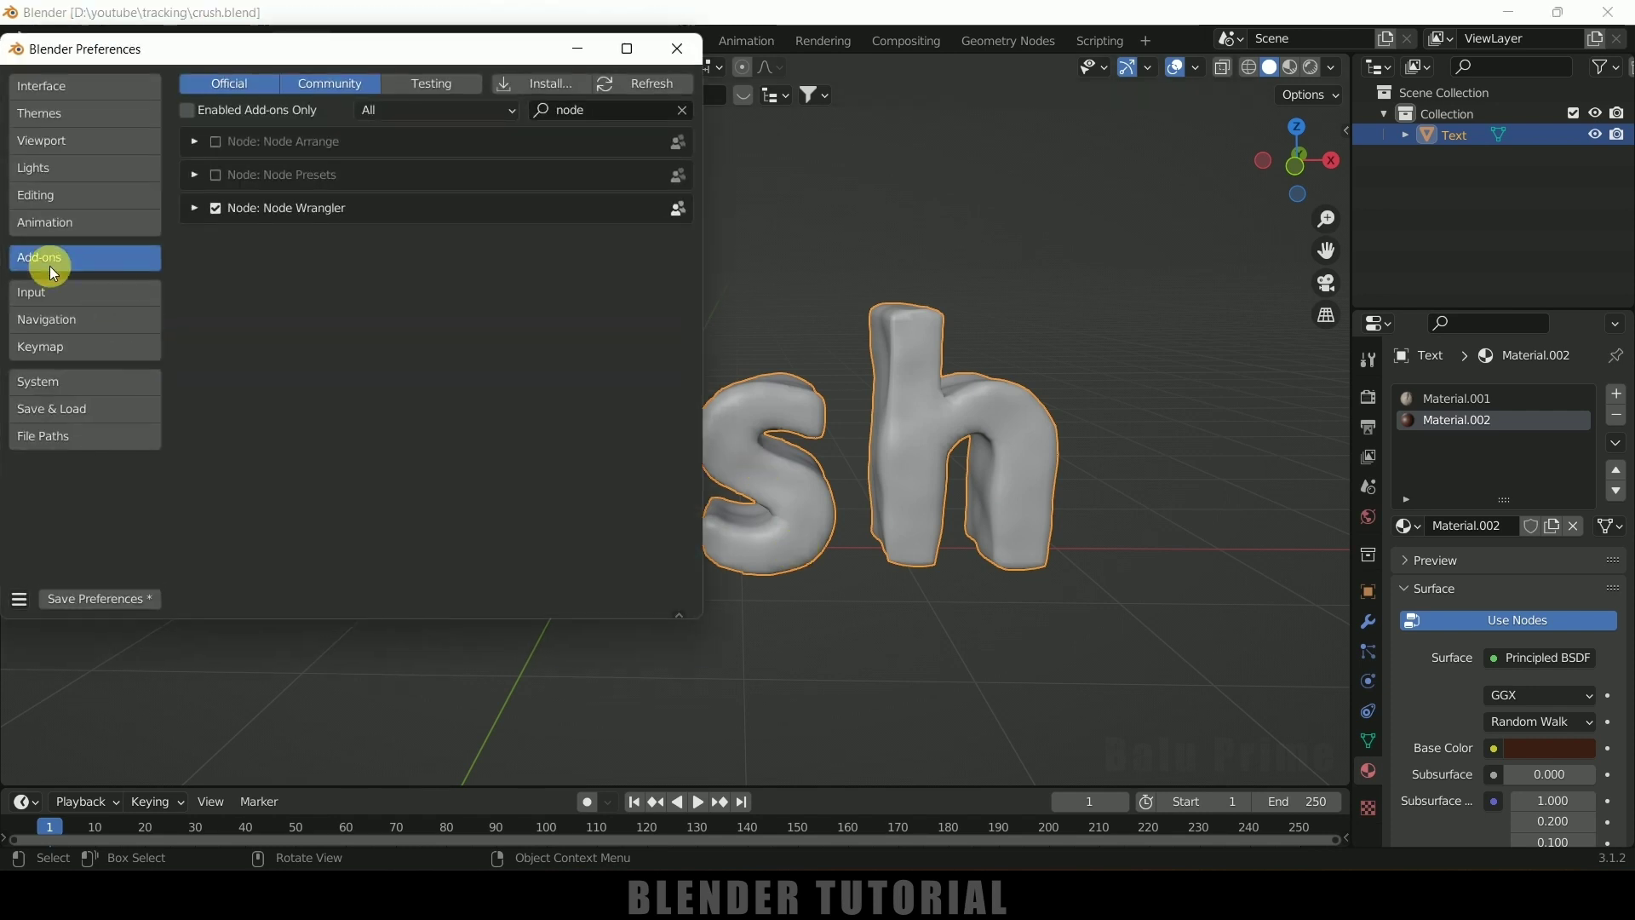
text(cell)
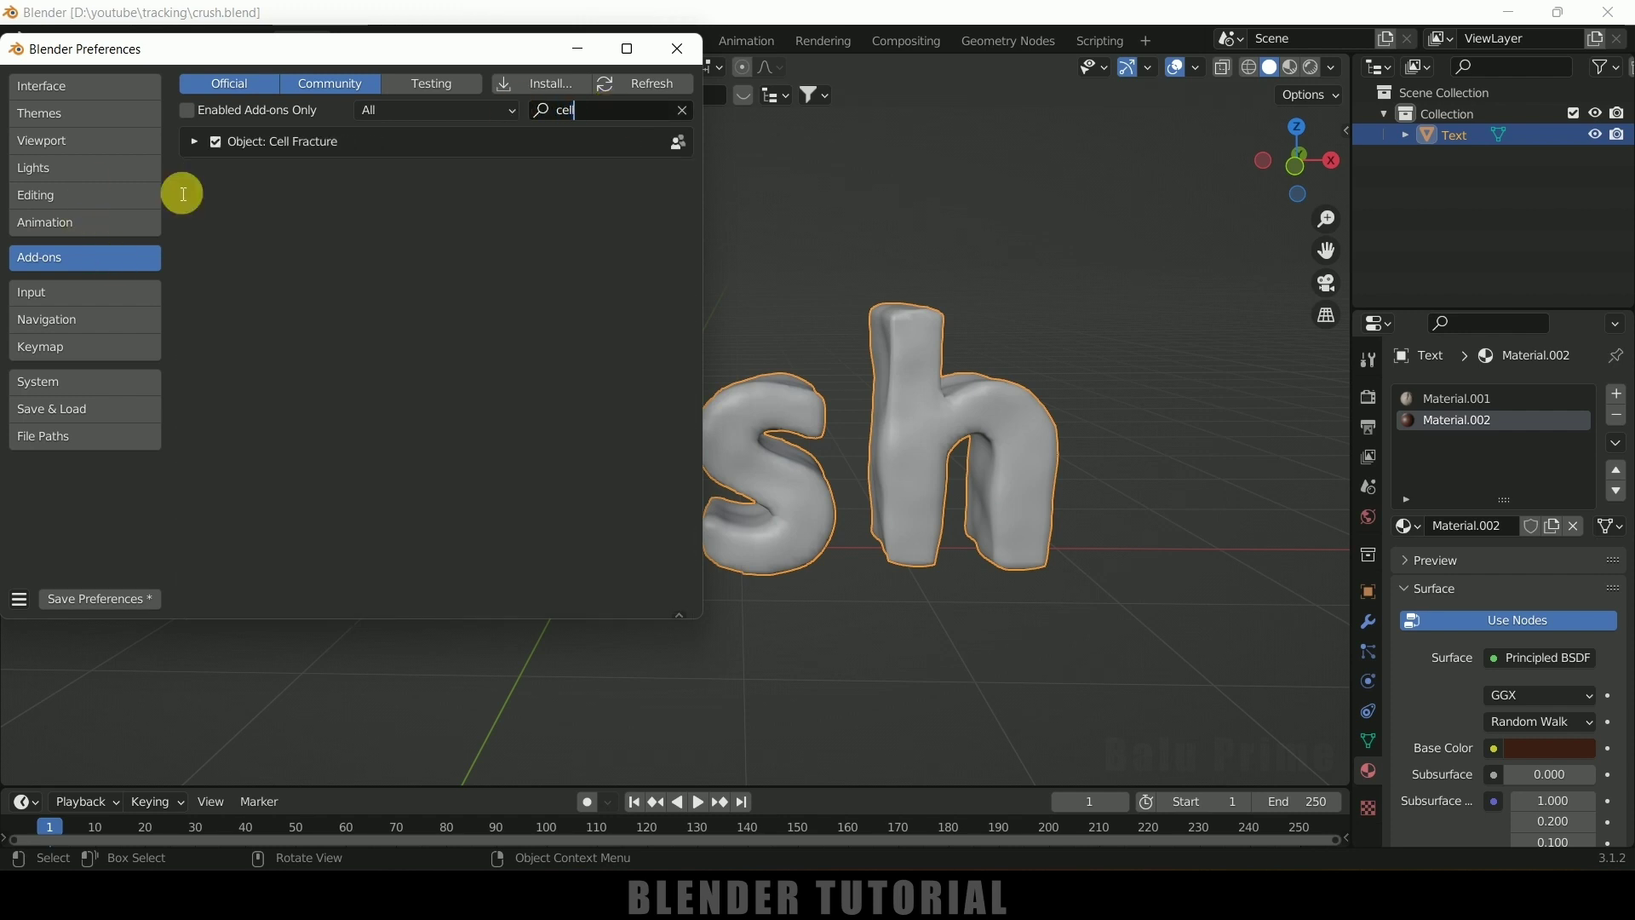
click(214, 143)
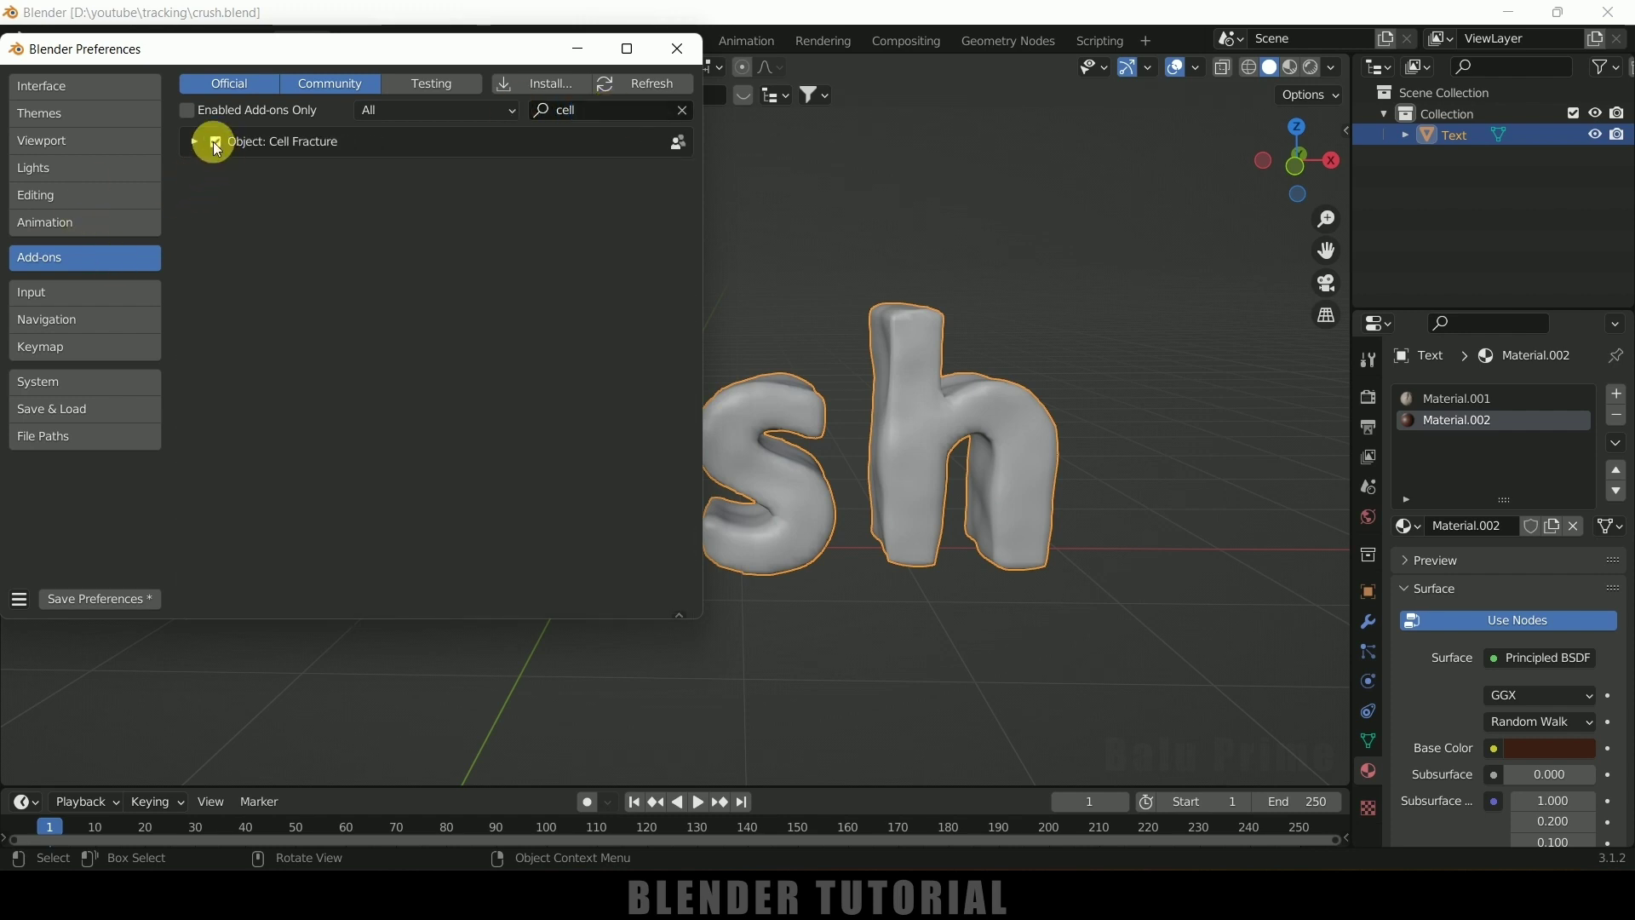
click(19, 599)
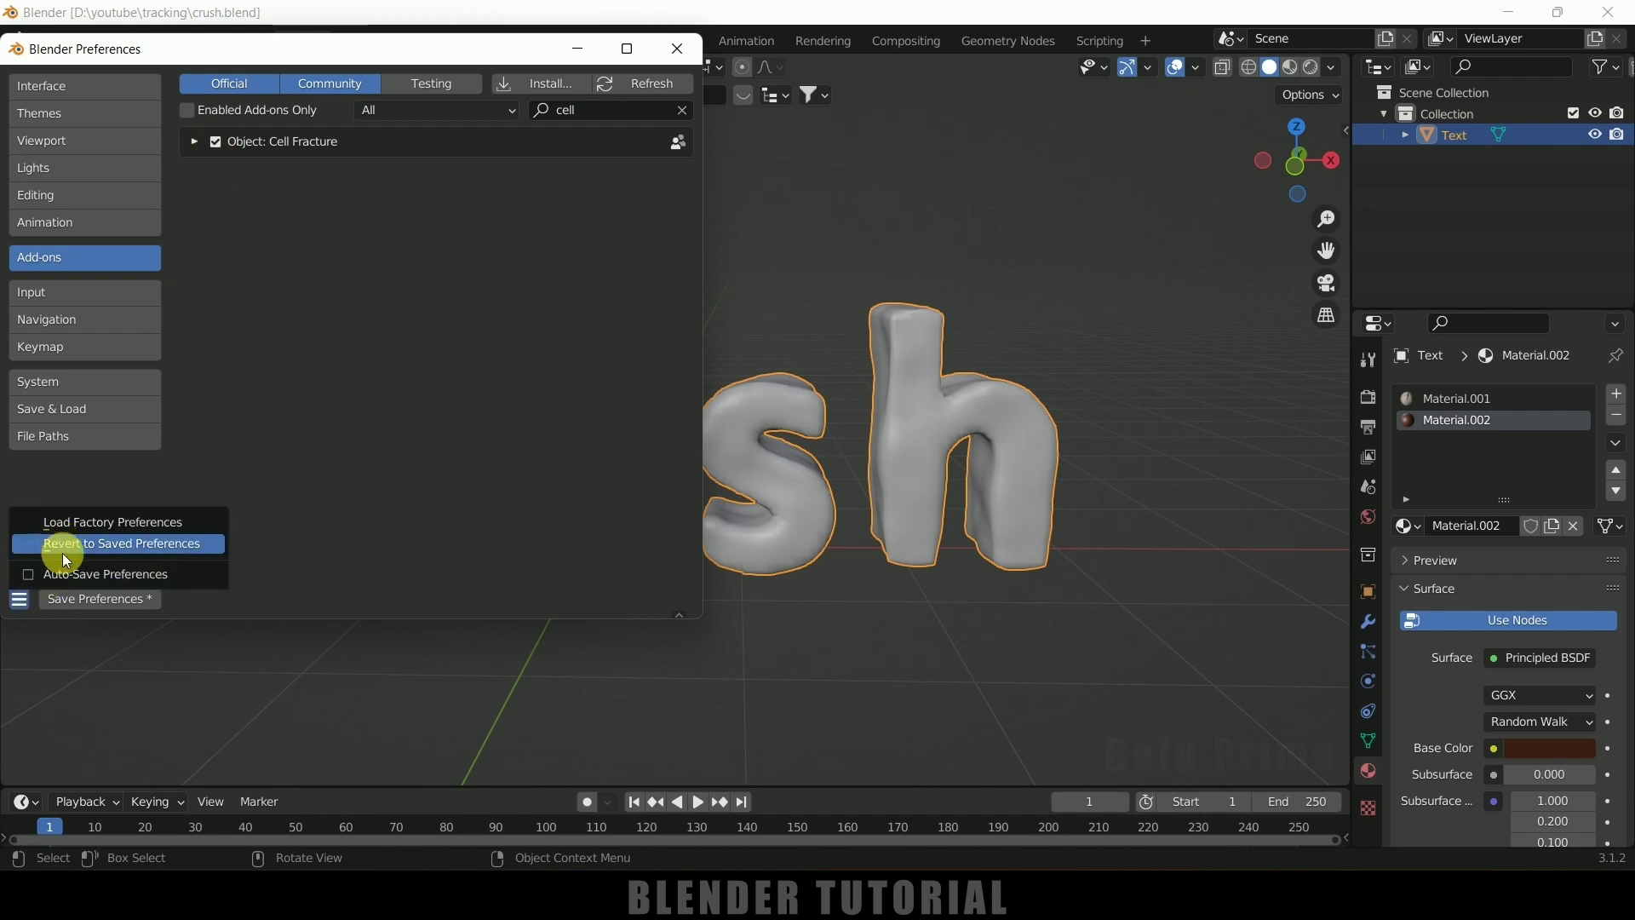
click(673, 51)
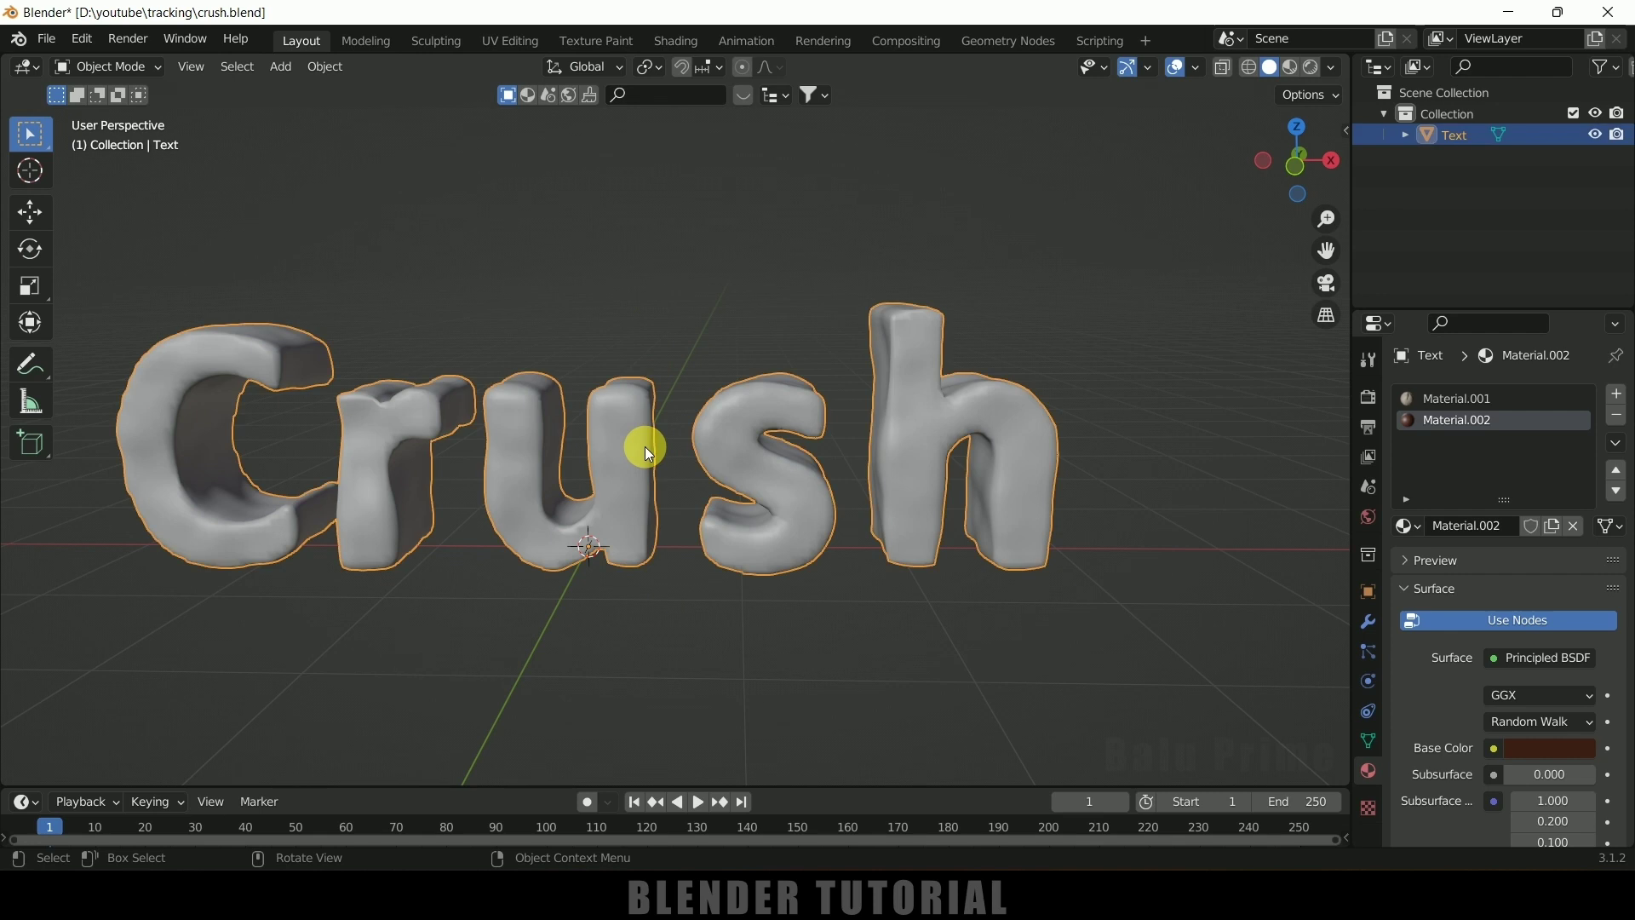
Start a Cell Fracture on the Crush text and set the point source limit to 25
click(329, 70)
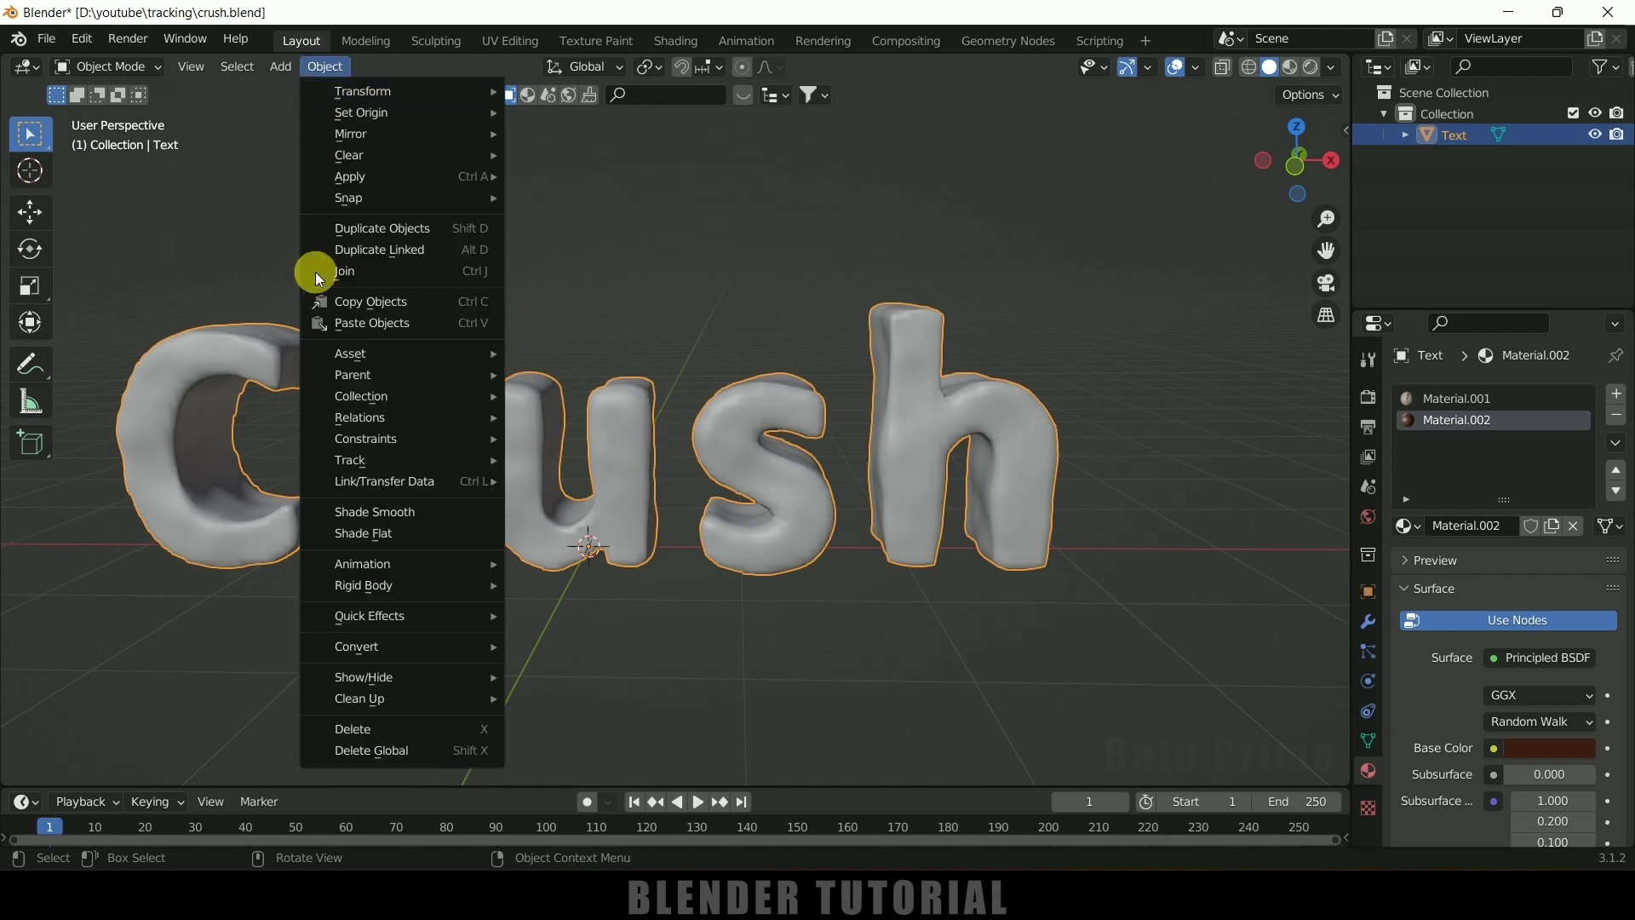
mouse_move(398, 617)
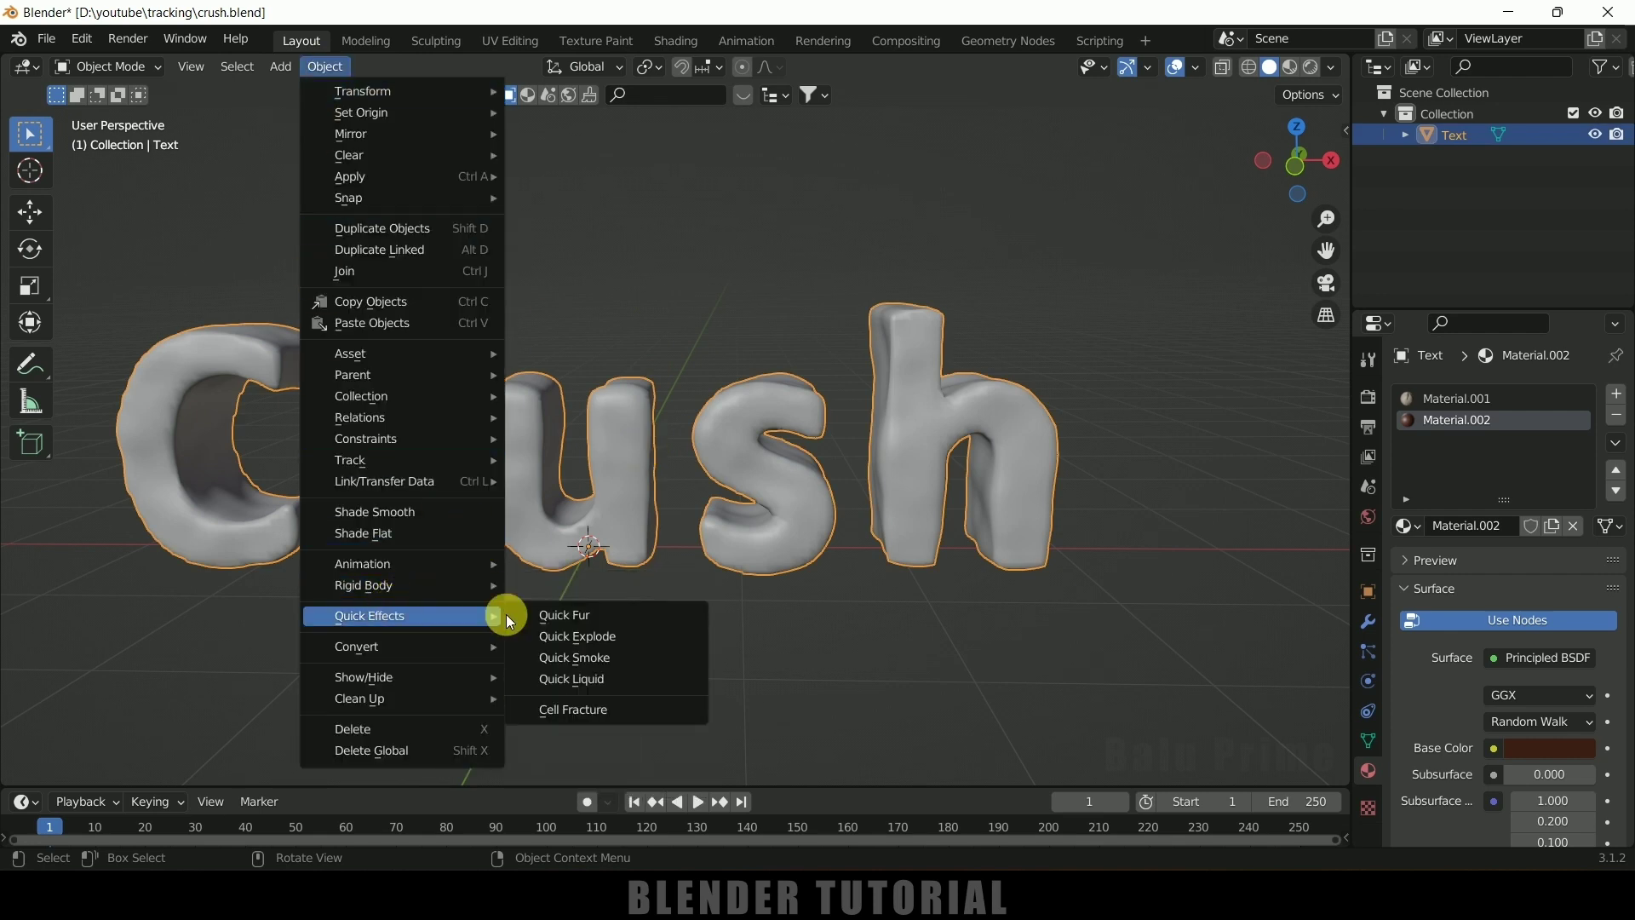
click(575, 712)
drag(549, 267, 901, 176)
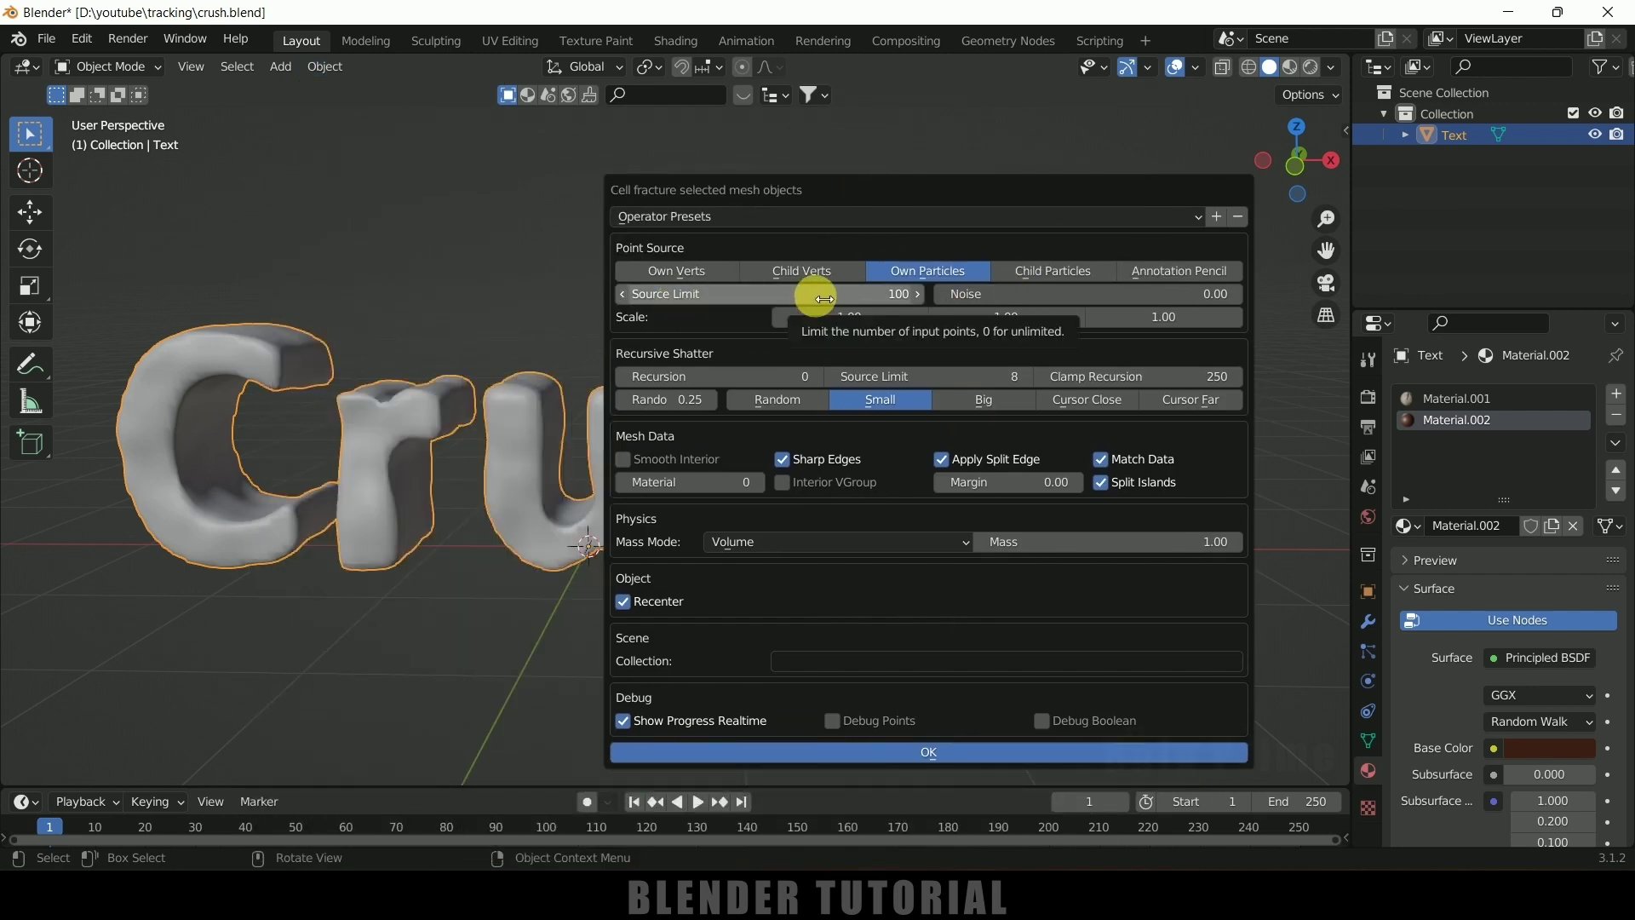
click(775, 303)
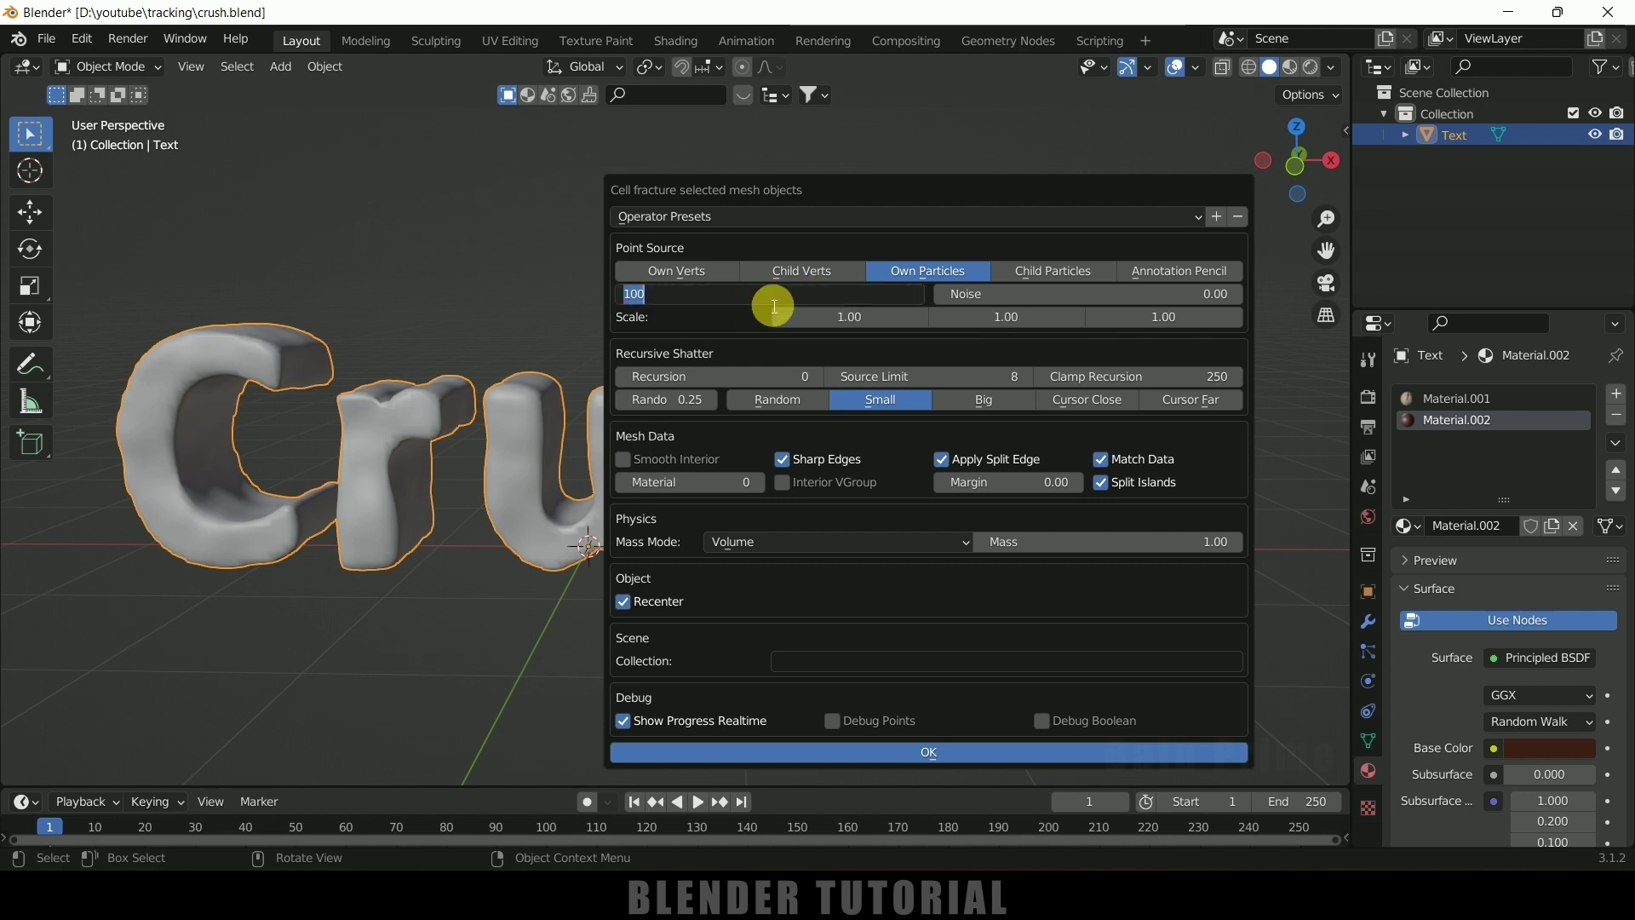
key(Return)
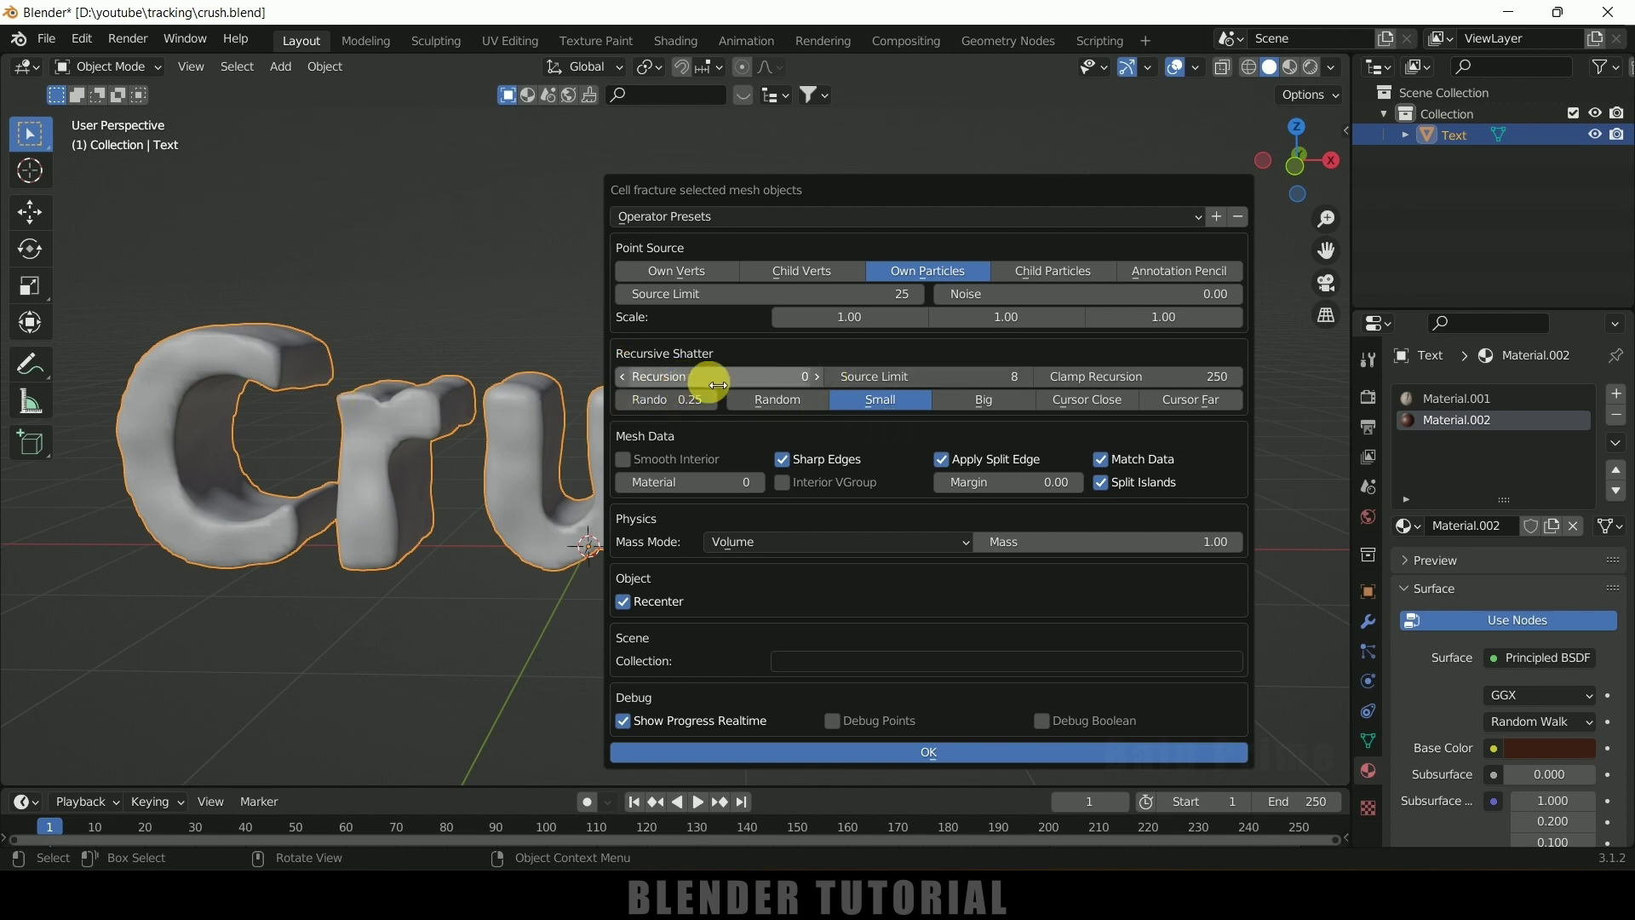
drag(871, 197, 763, 190)
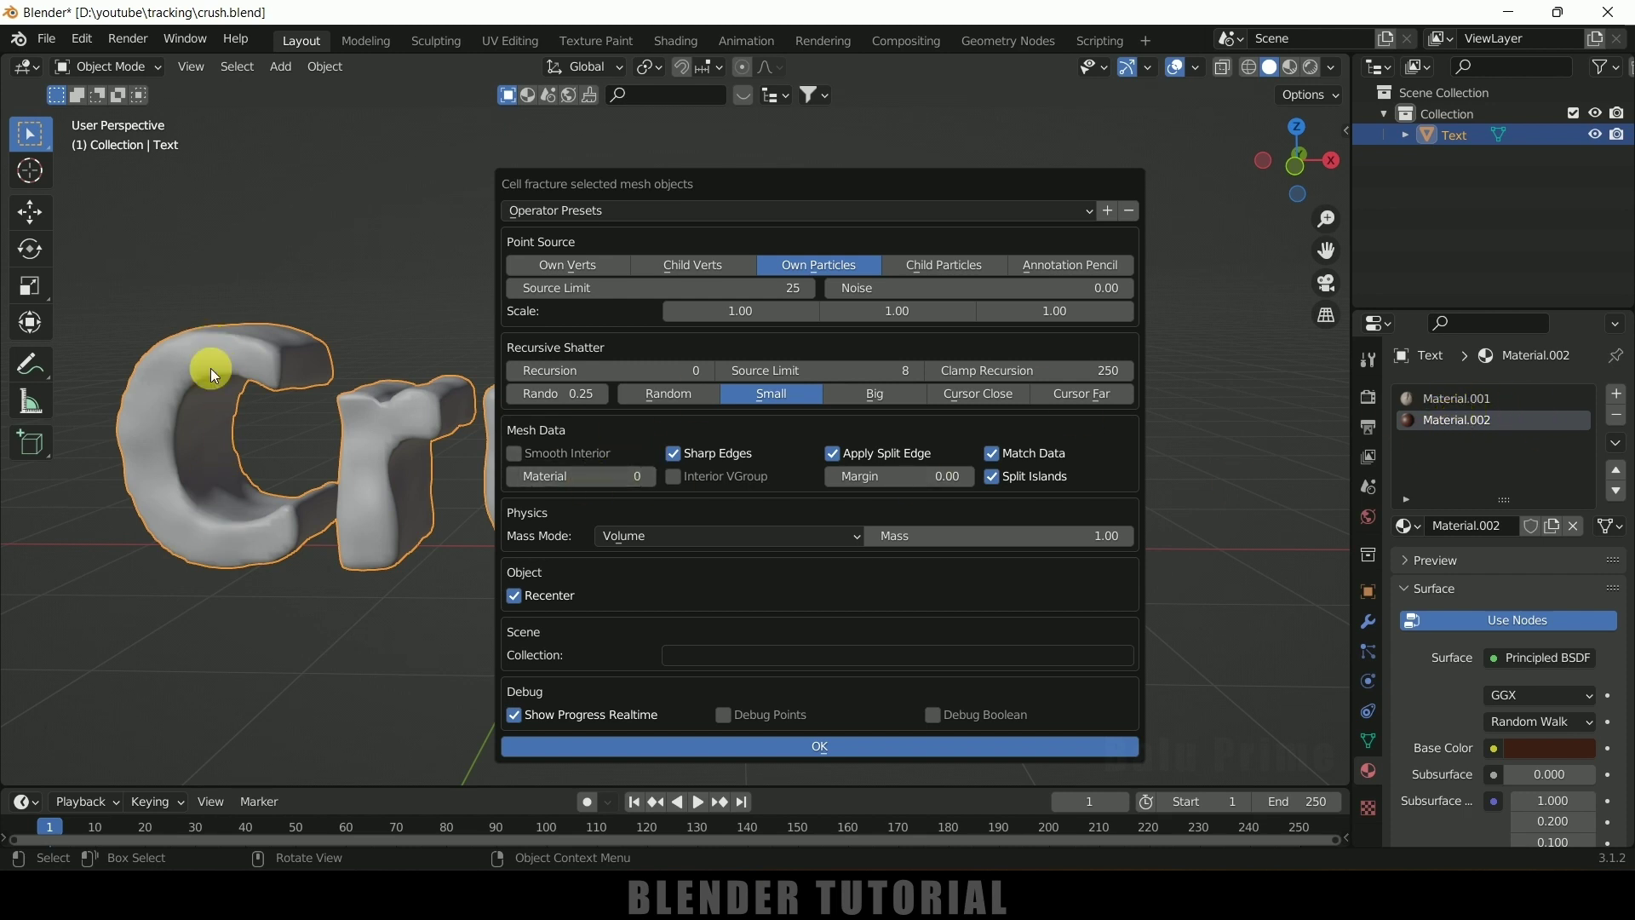
Set the fracture's interior material index to 1 and the collection name to Pieces, and run the Cell Fracture
click(649, 476)
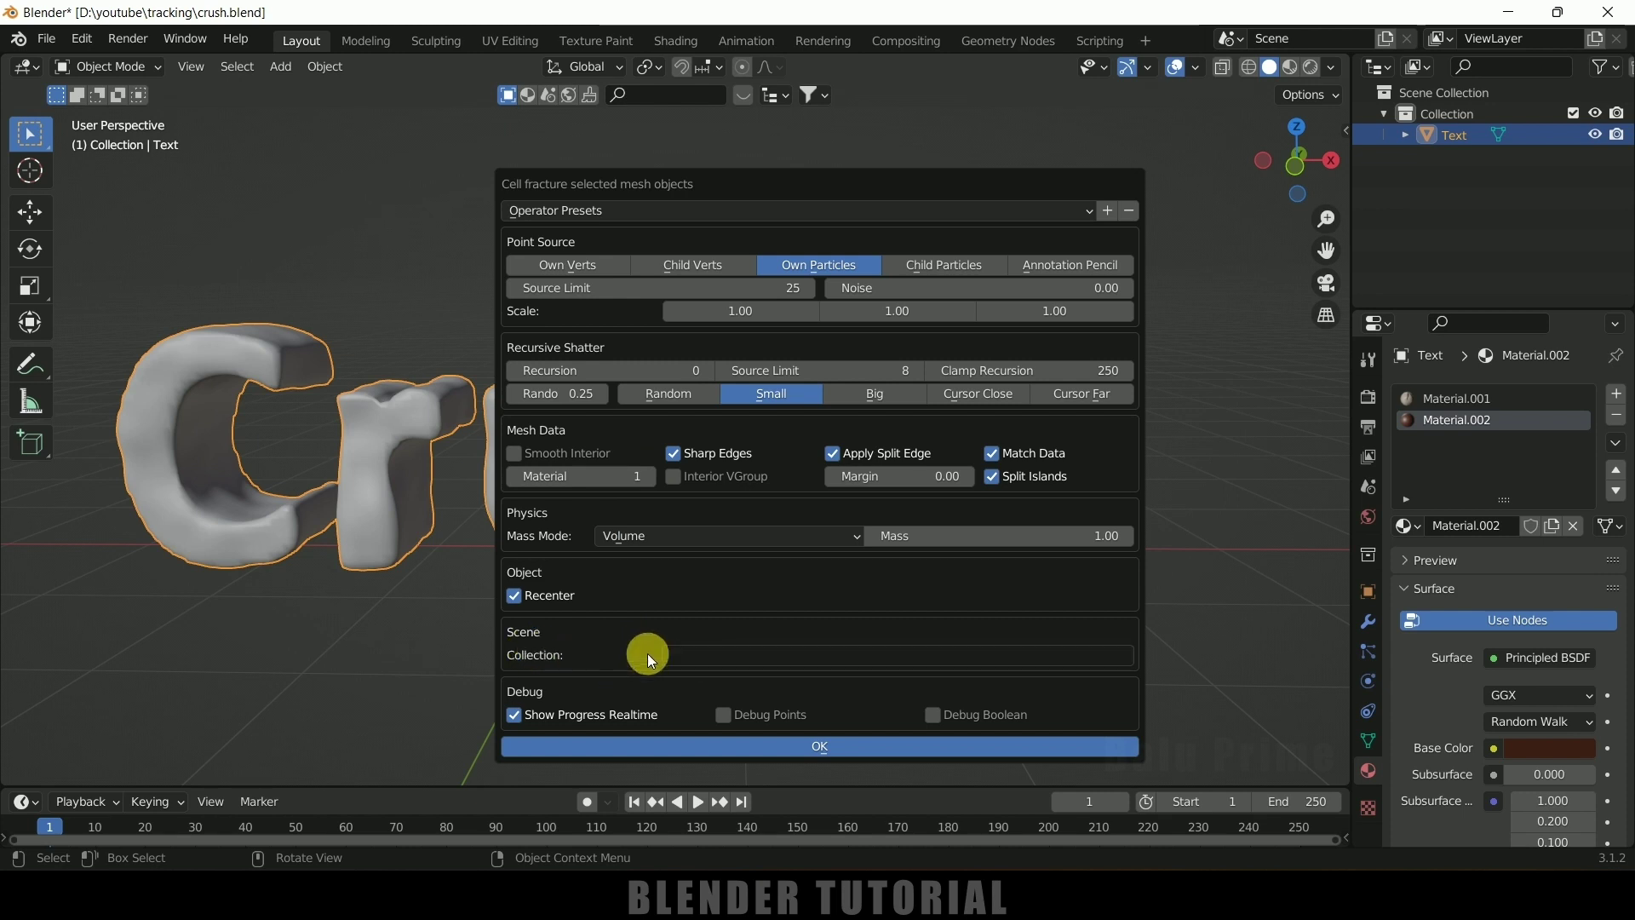
click(733, 661)
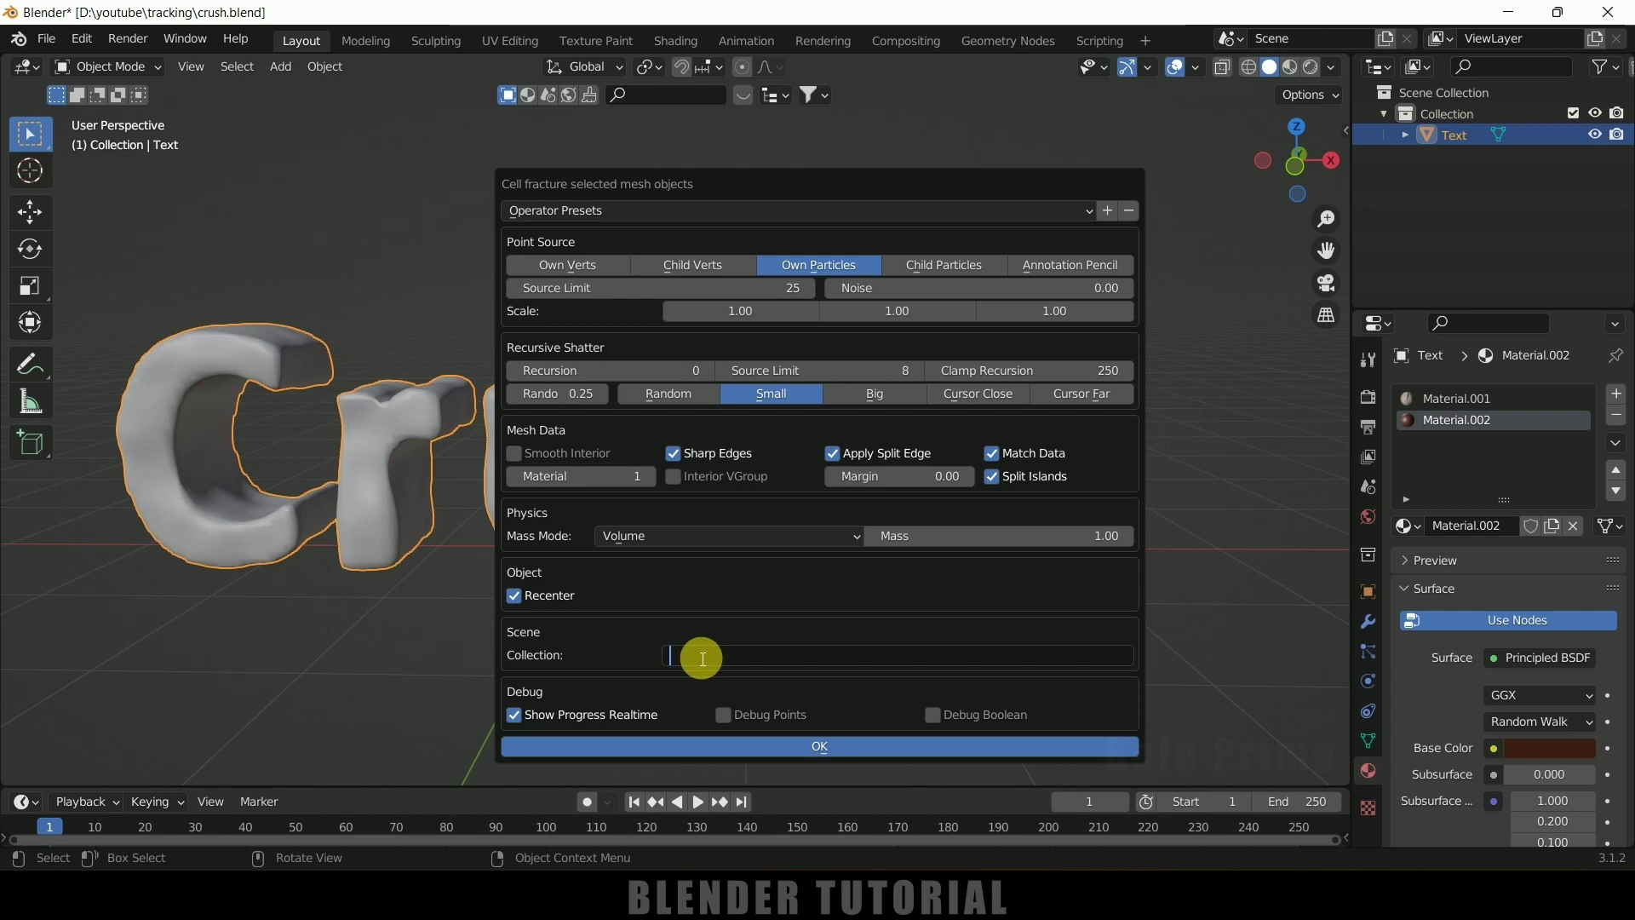
text(Pieces)
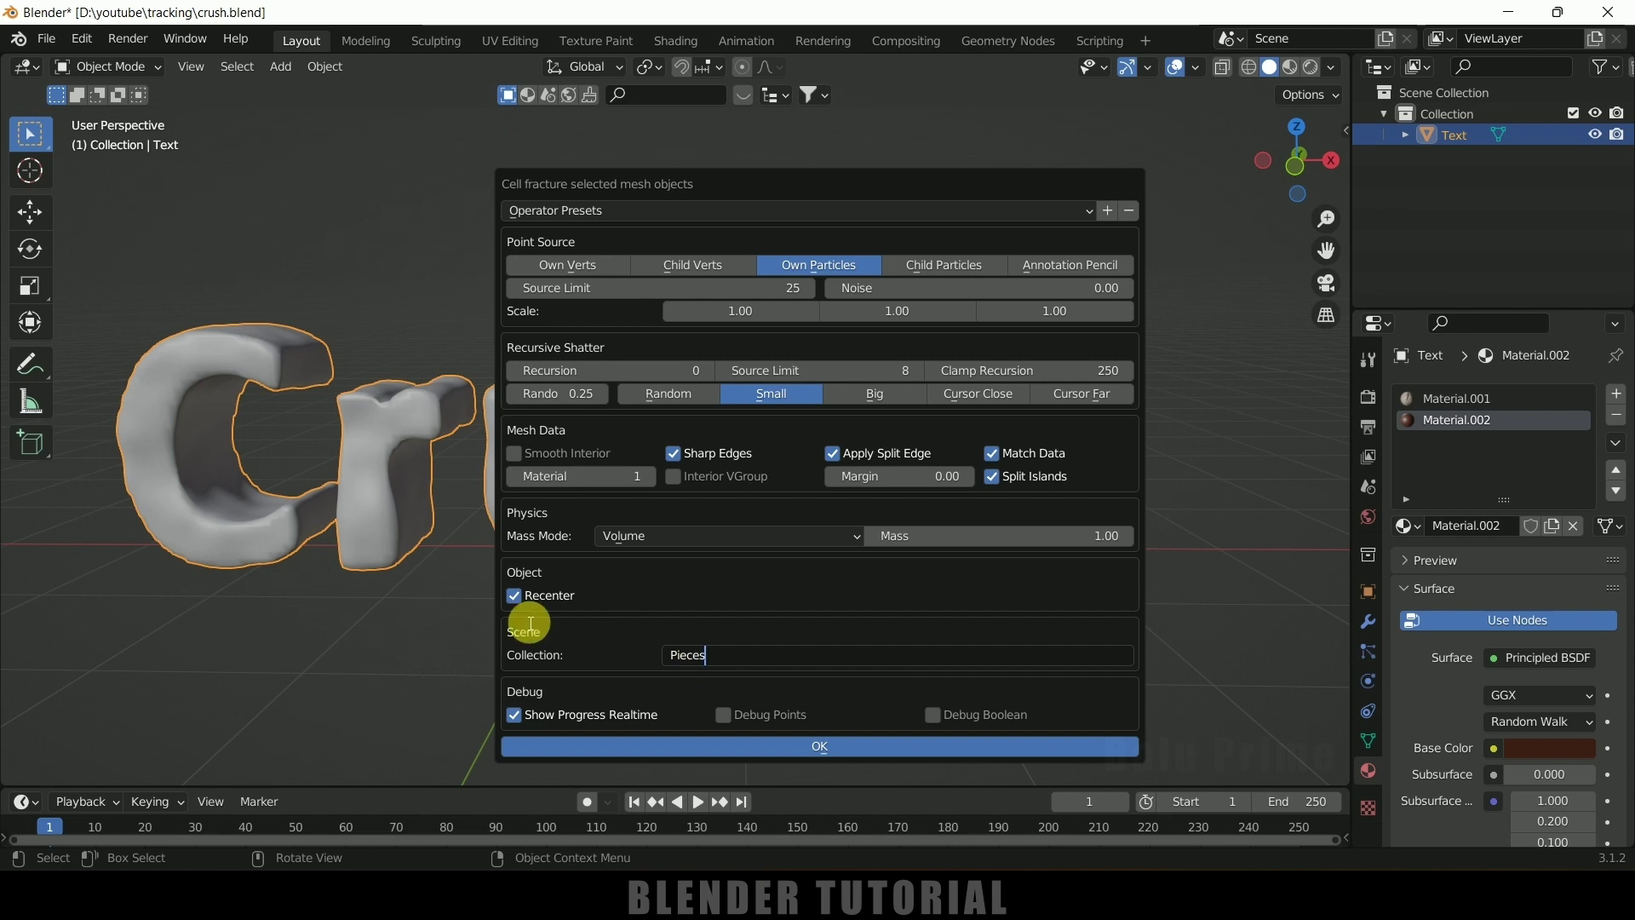
click(806, 746)
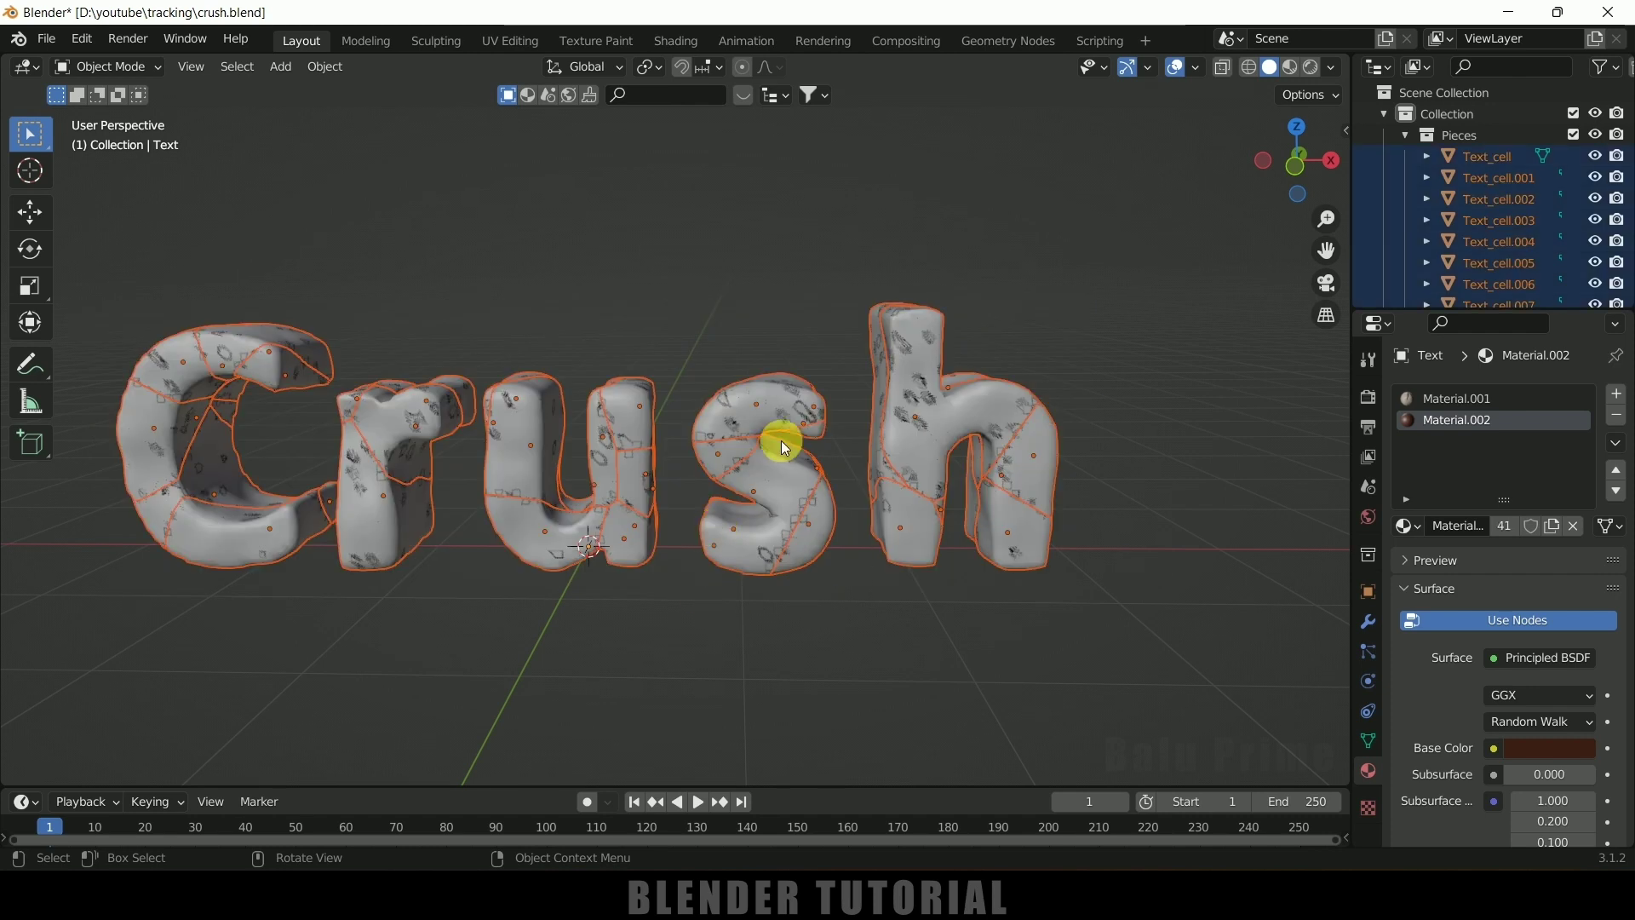
Collapse the Pieces collection in the outliner and hide the original Text object in the viewport
middle_drag(739, 614, 719, 627)
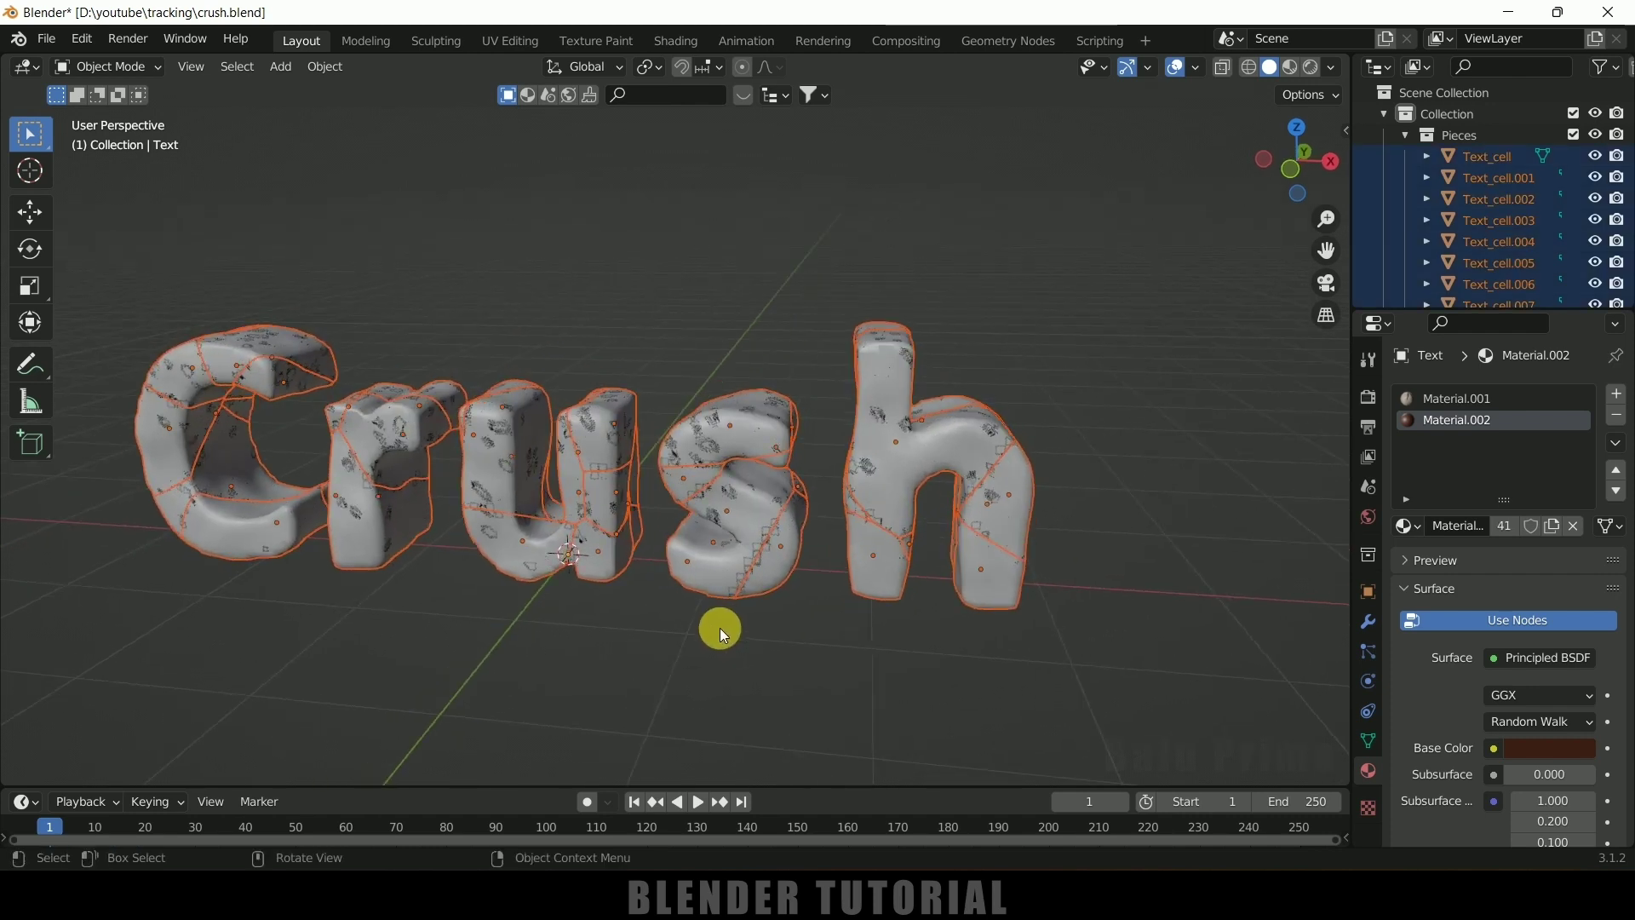
click(1408, 135)
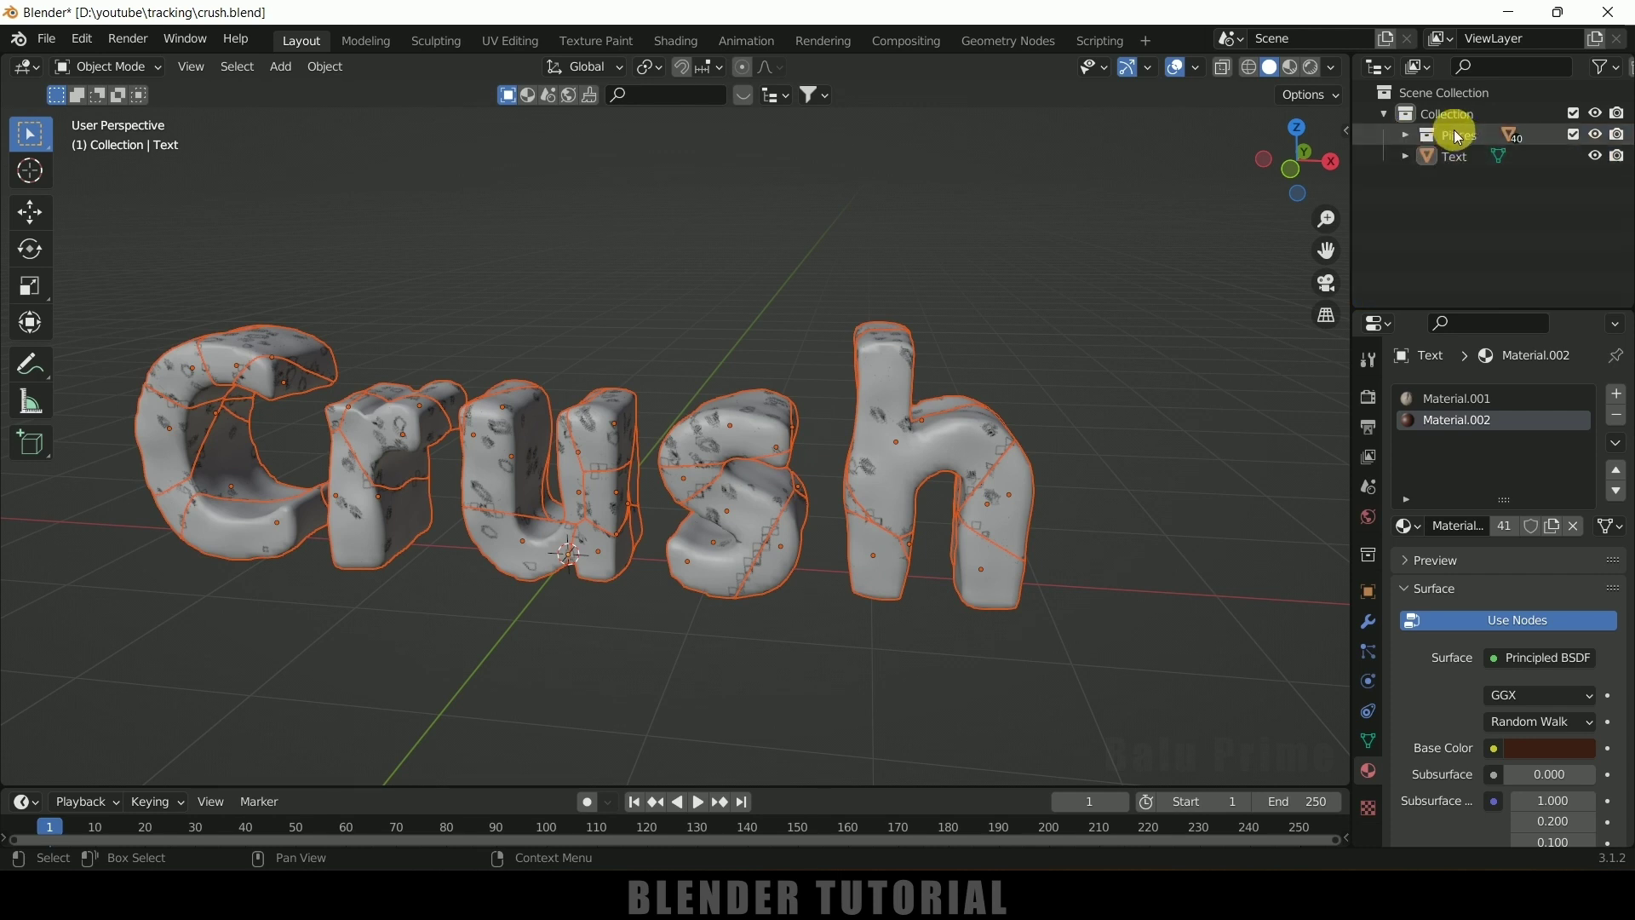
click(1596, 157)
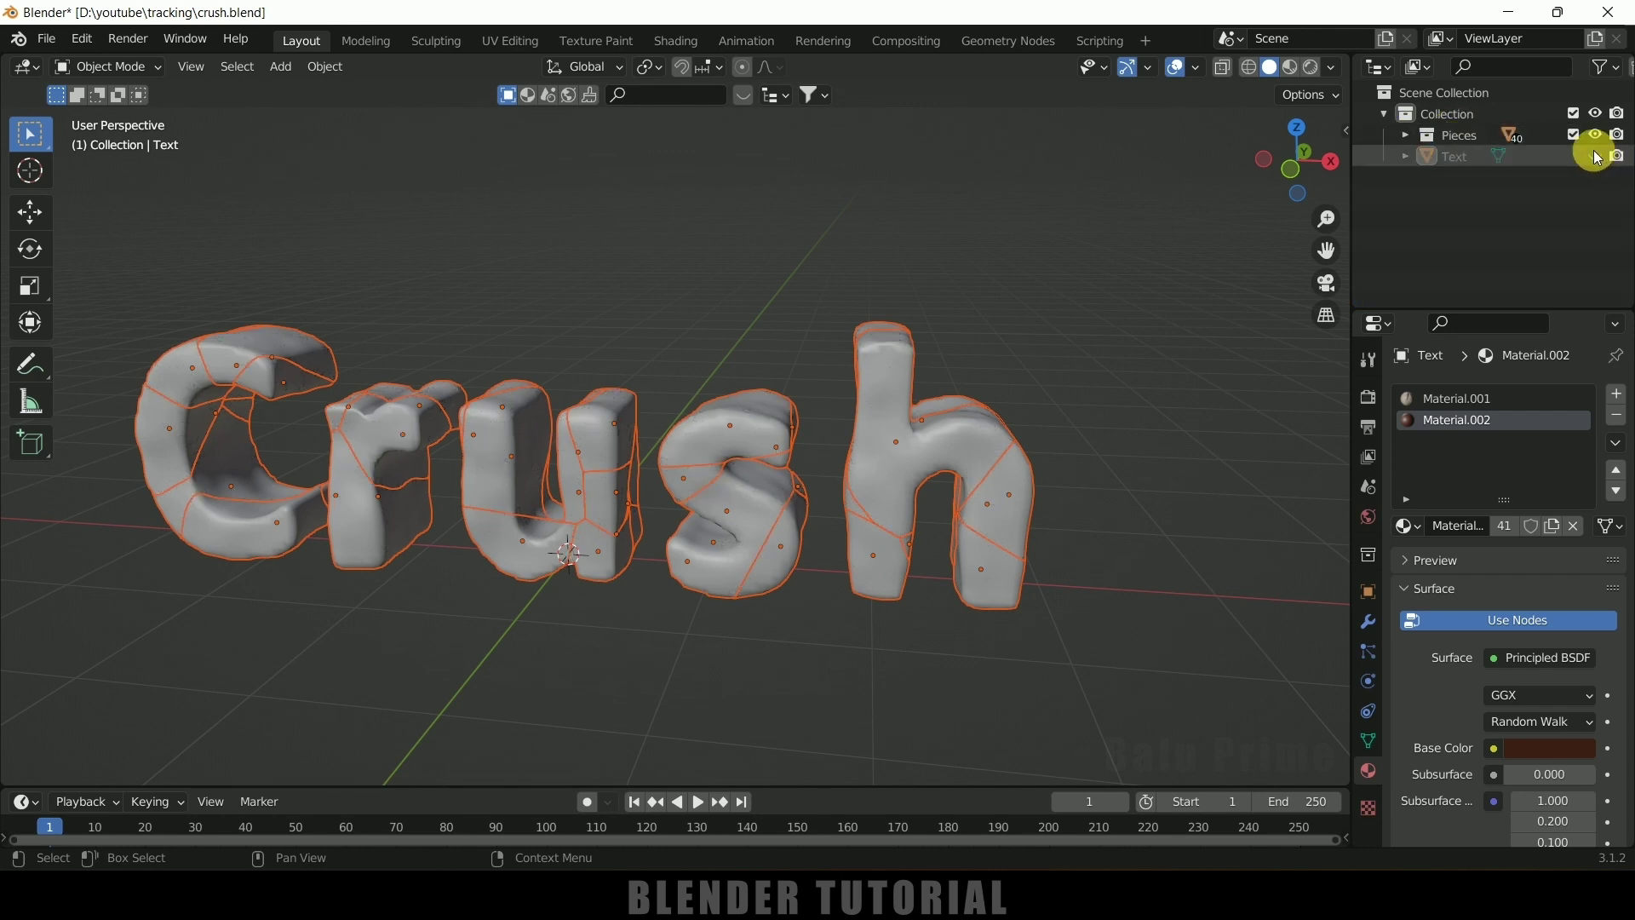
click(1457, 158)
click(1595, 157)
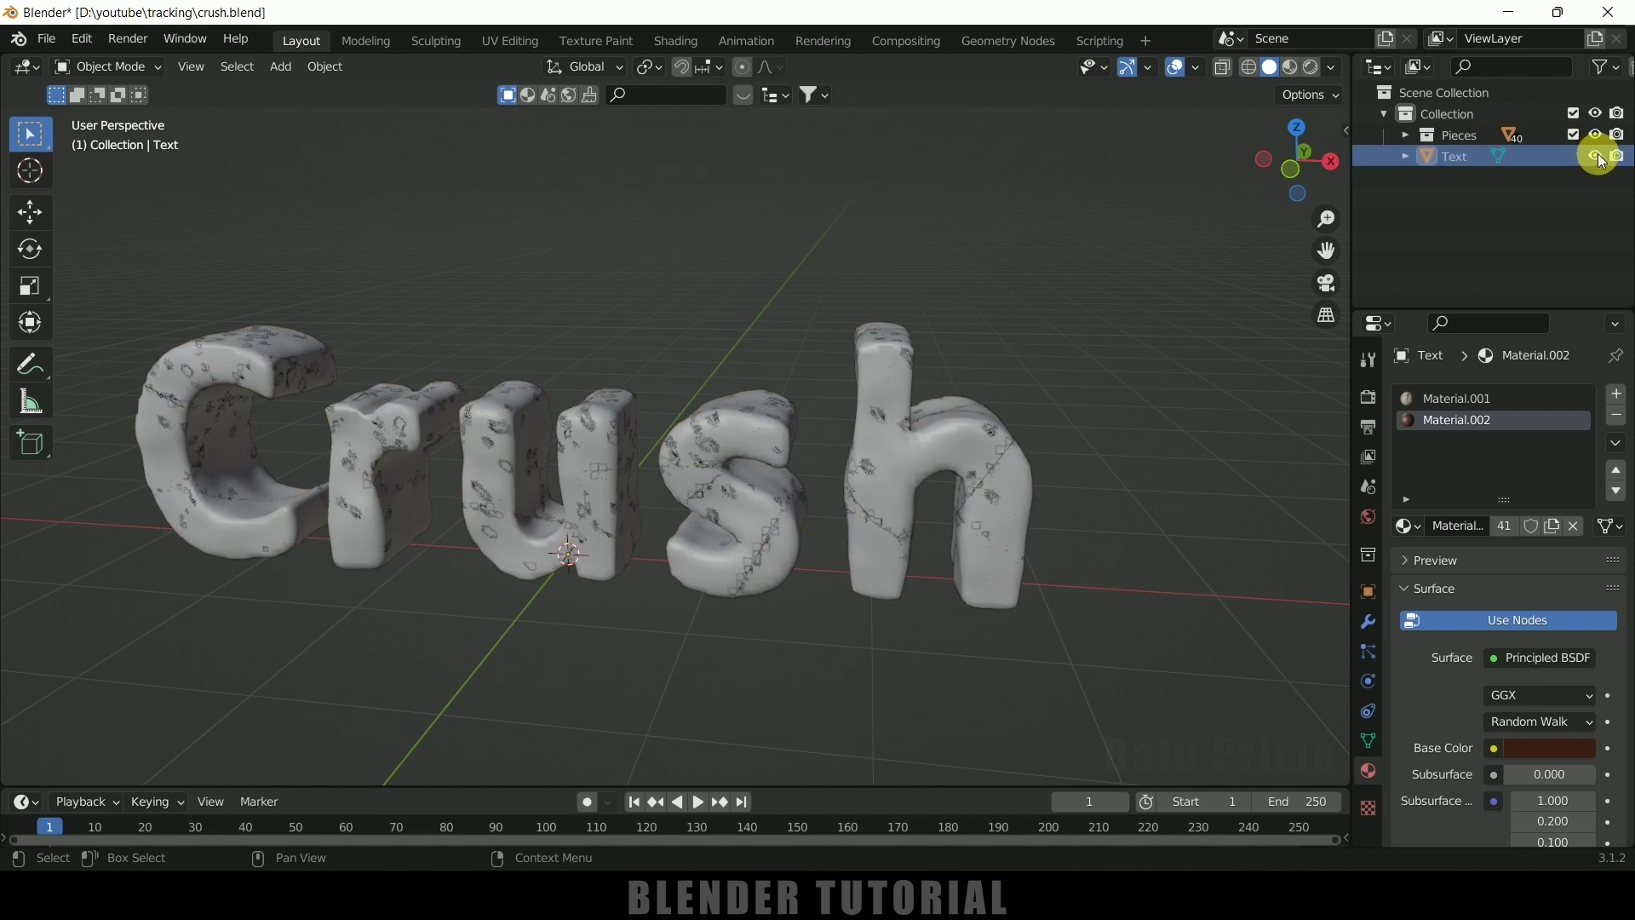
click(1596, 157)
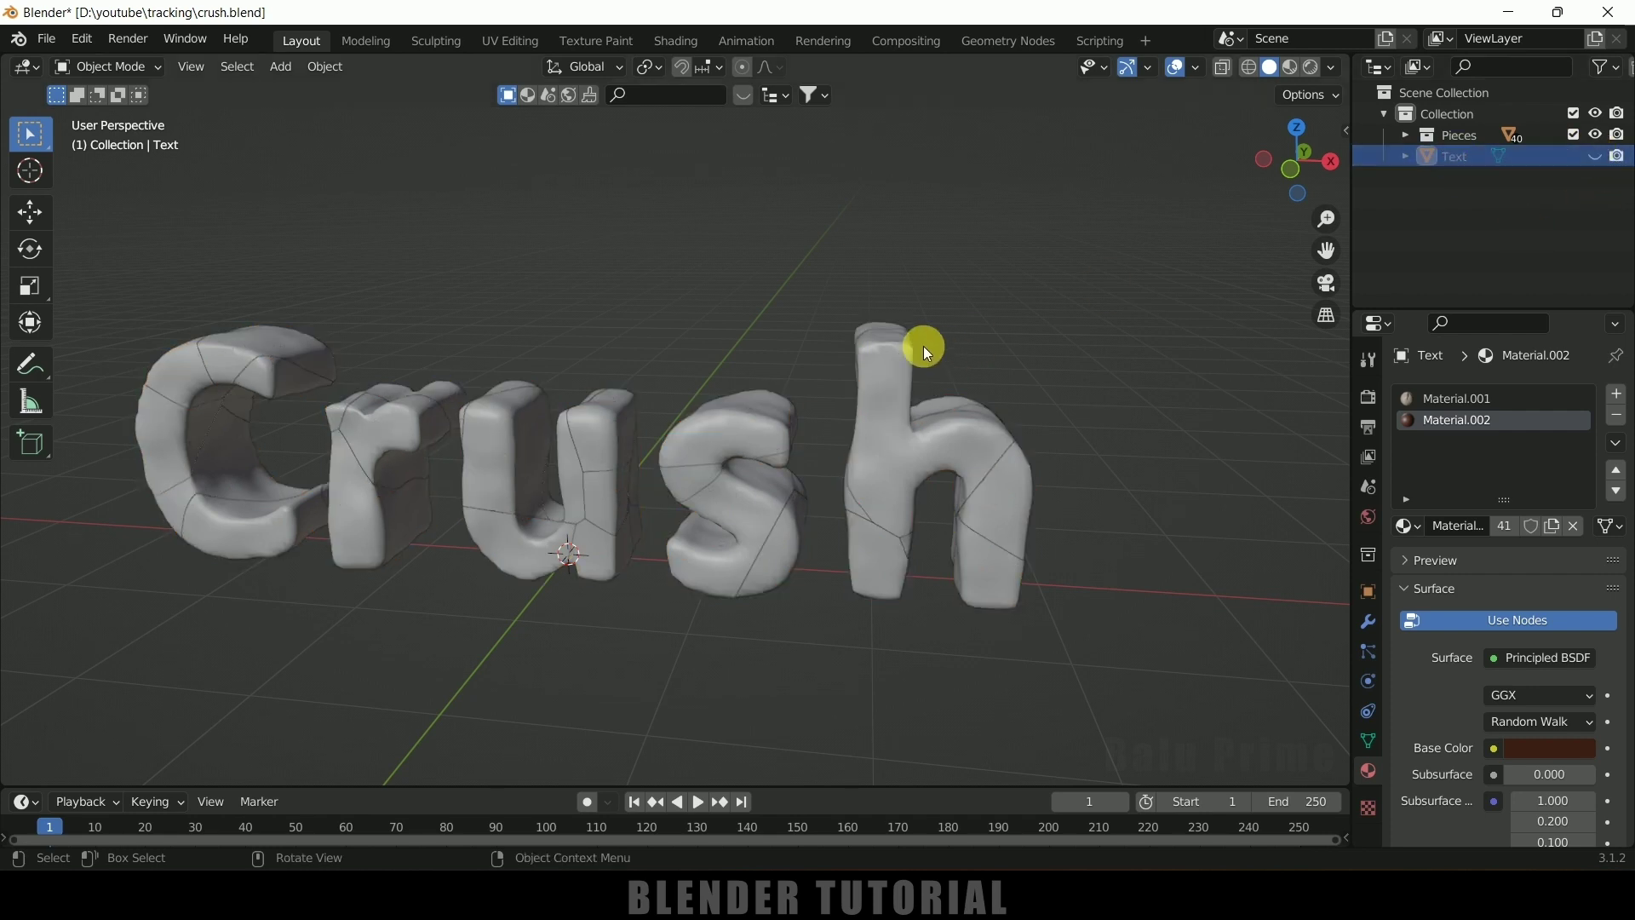
Add rigid body physics of type Active to the large upper piece of the letter h
scroll(924, 362, down, 3)
middle_drag(916, 375, 672, 448)
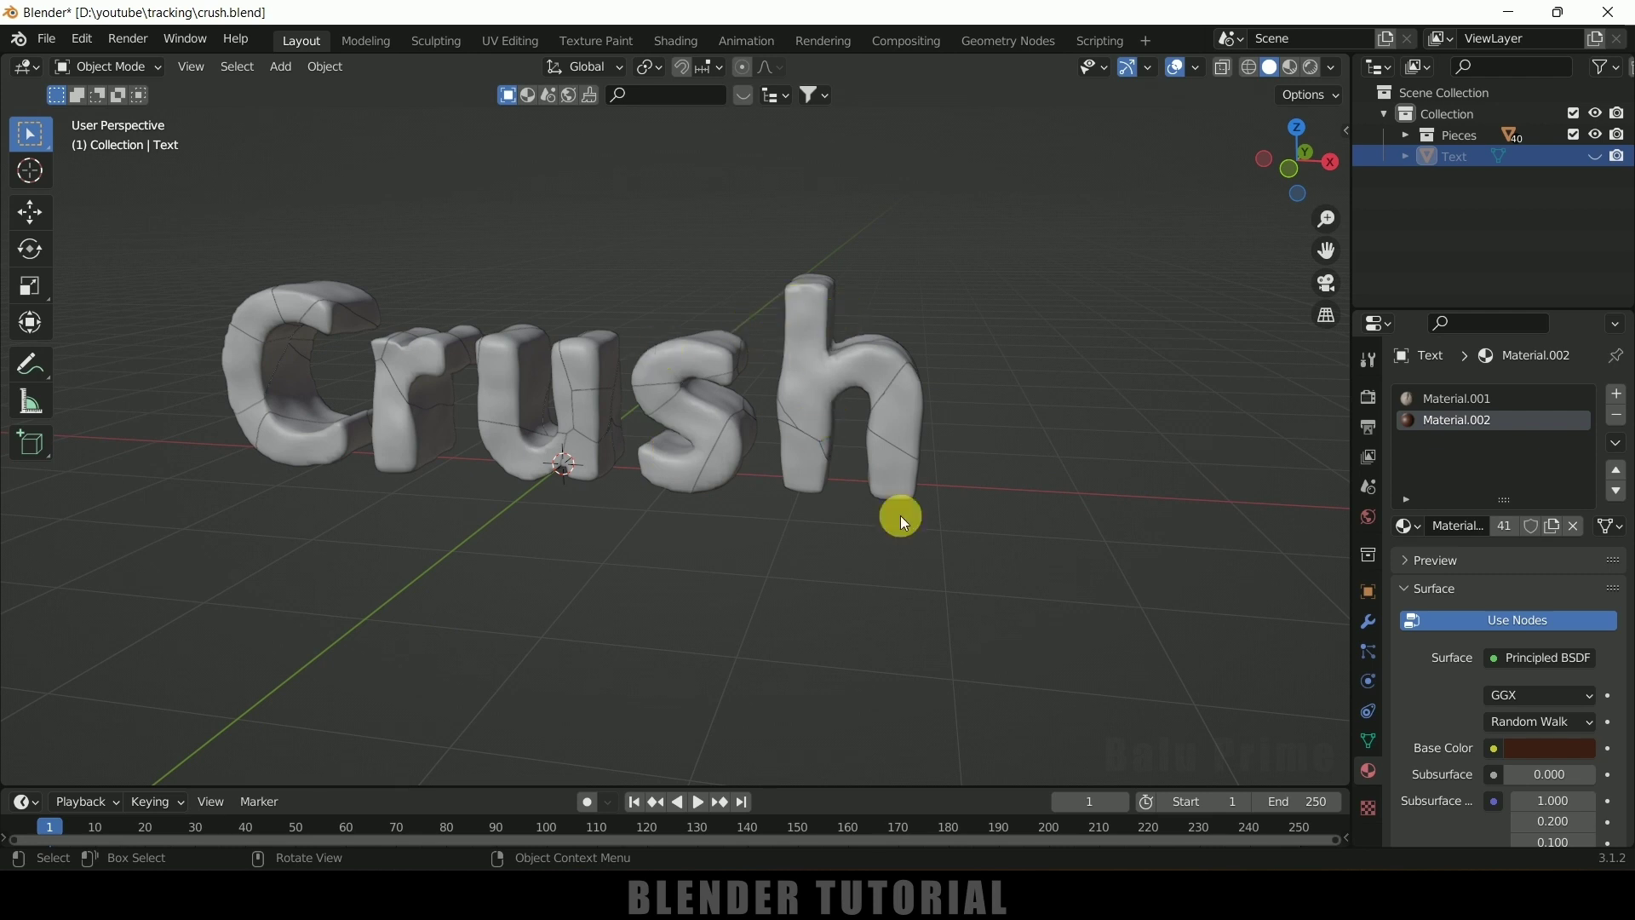
click(818, 332)
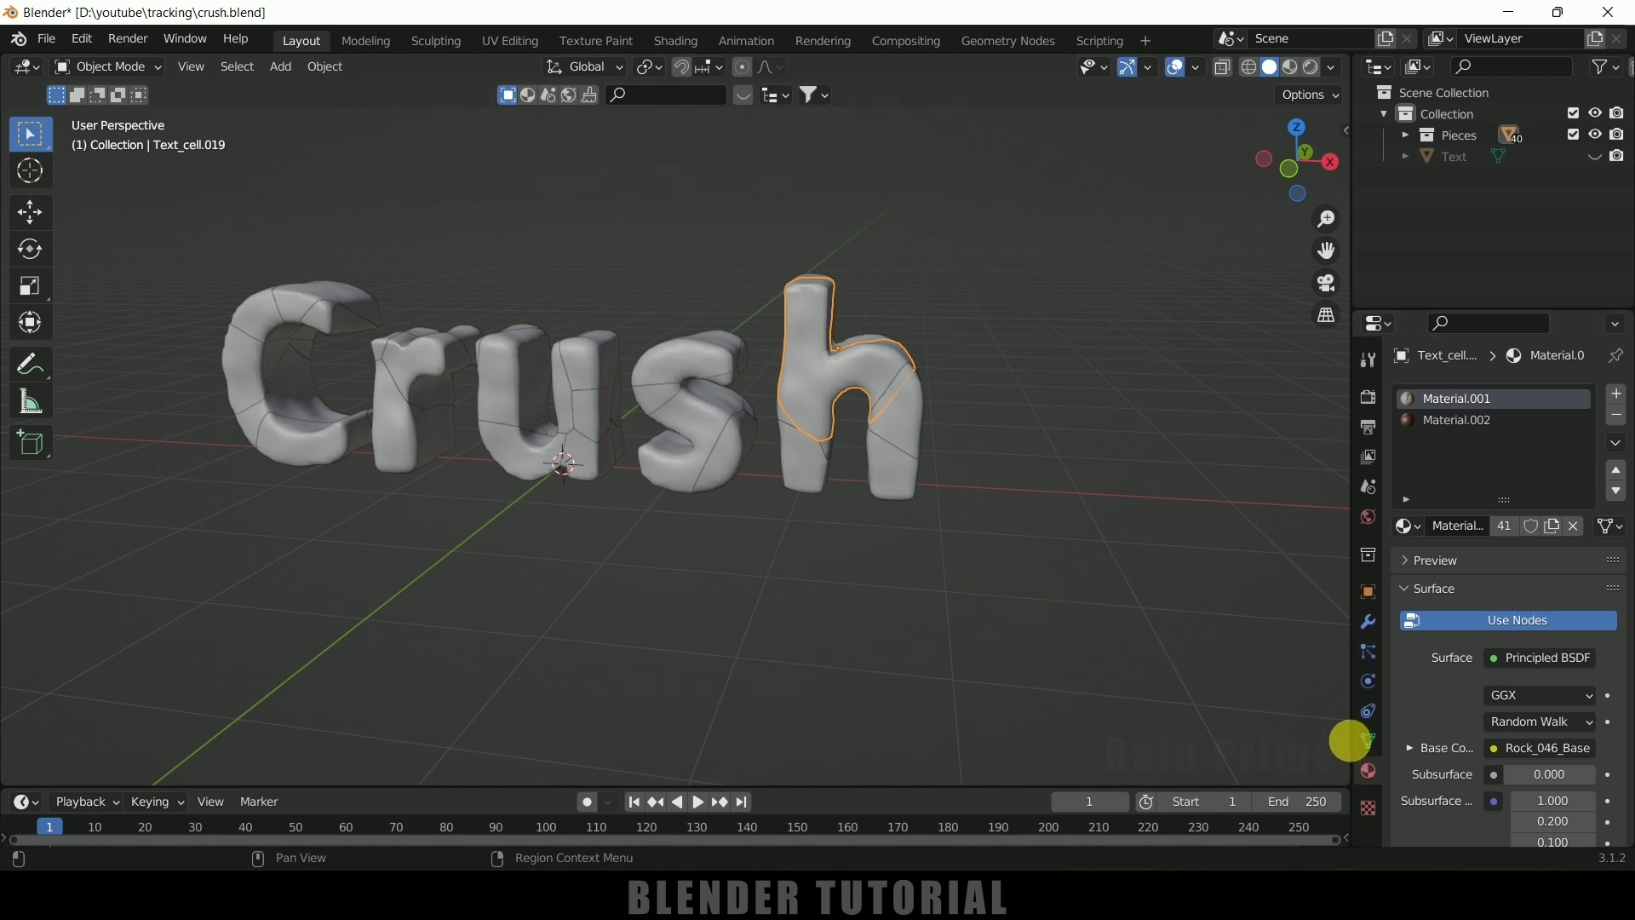
click(1367, 681)
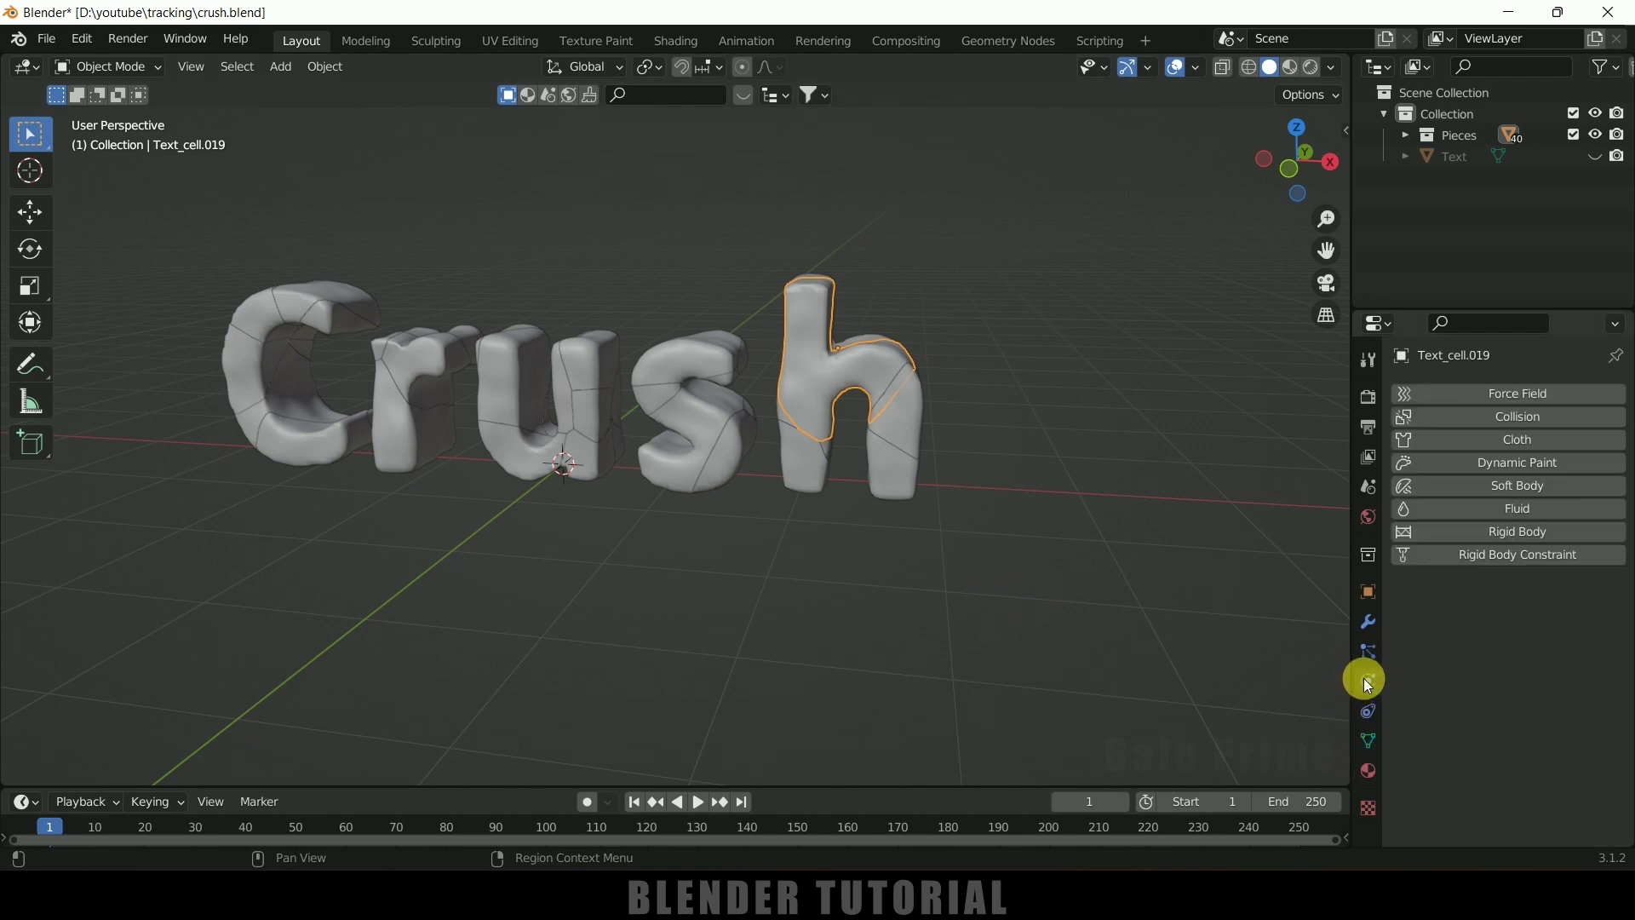
click(1522, 536)
scroll(1482, 626, down, 1)
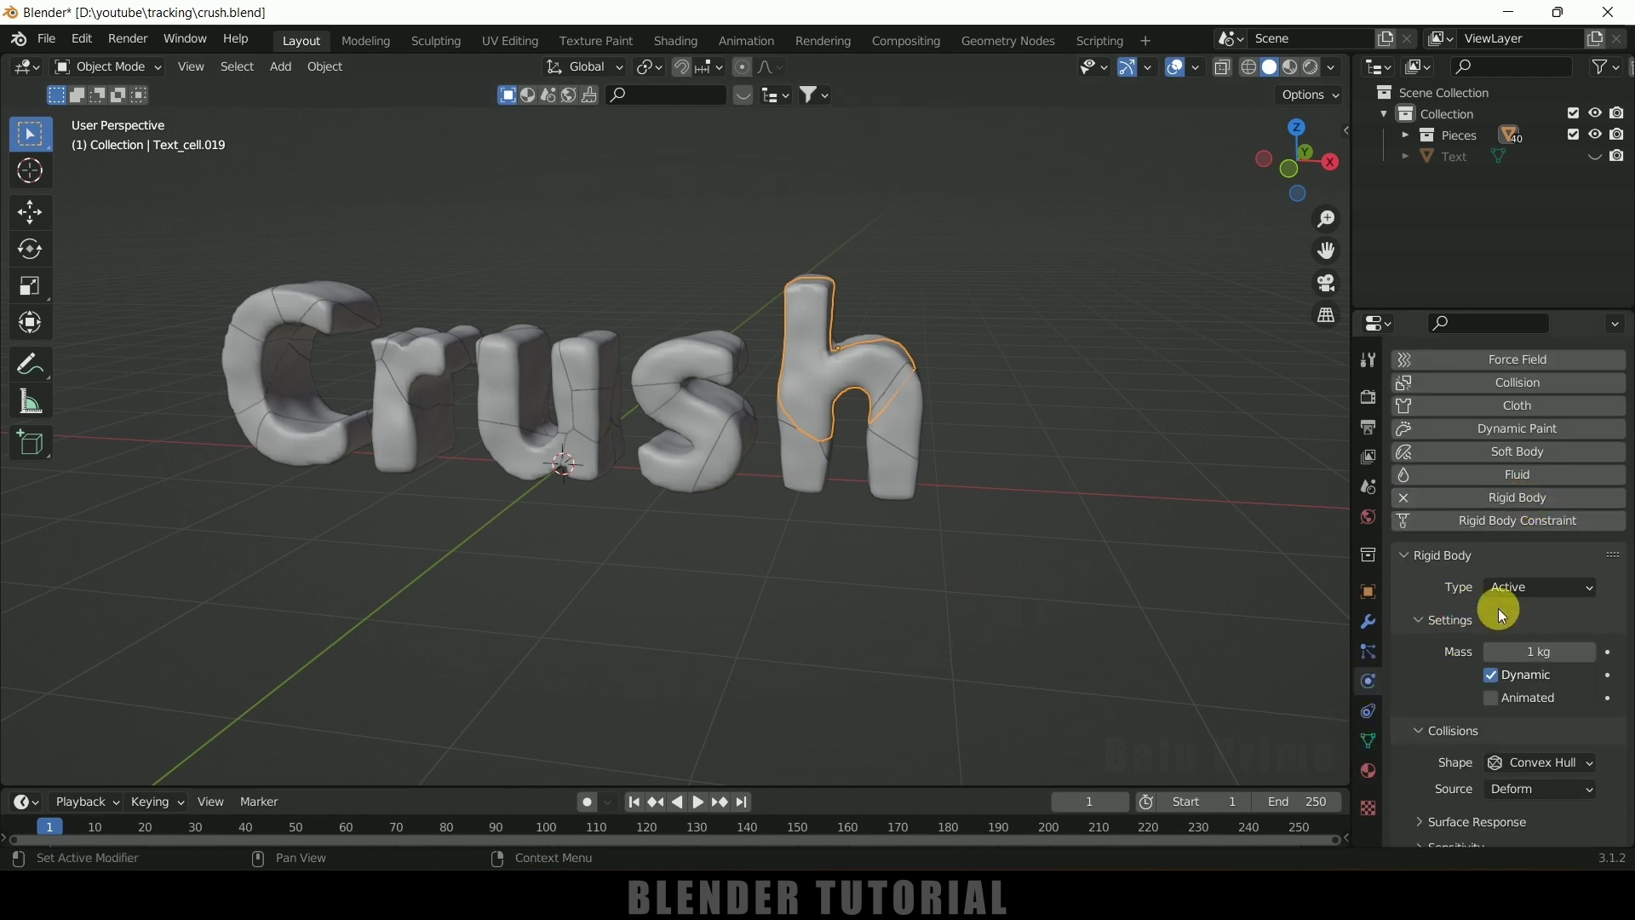
click(1511, 586)
click(1523, 612)
scroll(1428, 647, down, 2)
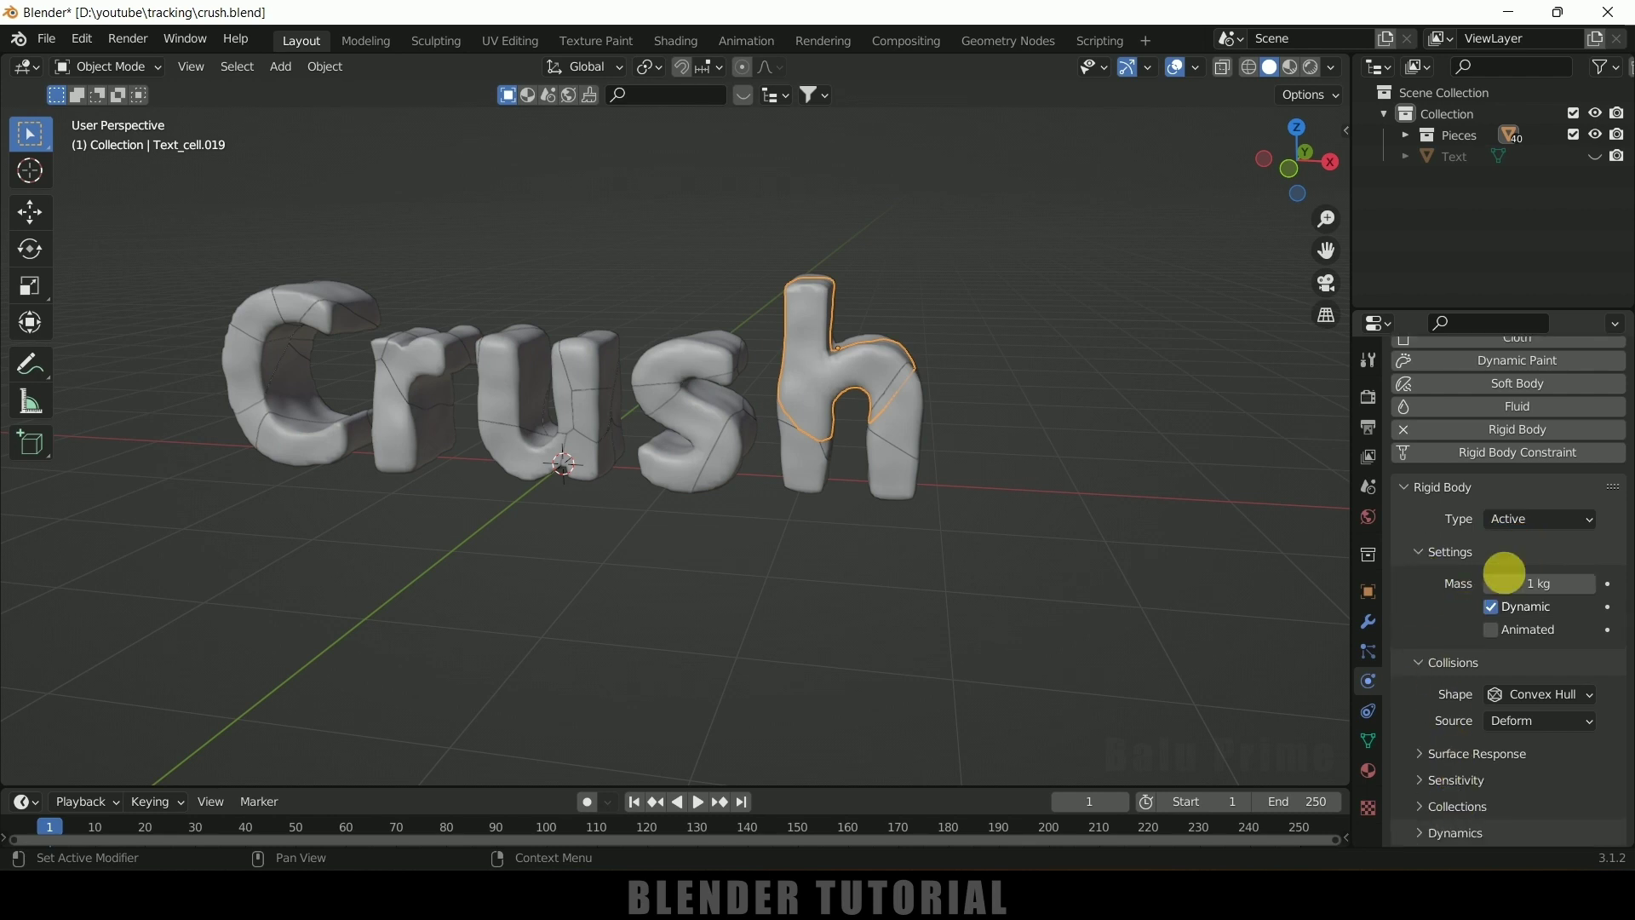
Play the simulation briefly to check the h piece's motion, and return to frame 1
click(702, 802)
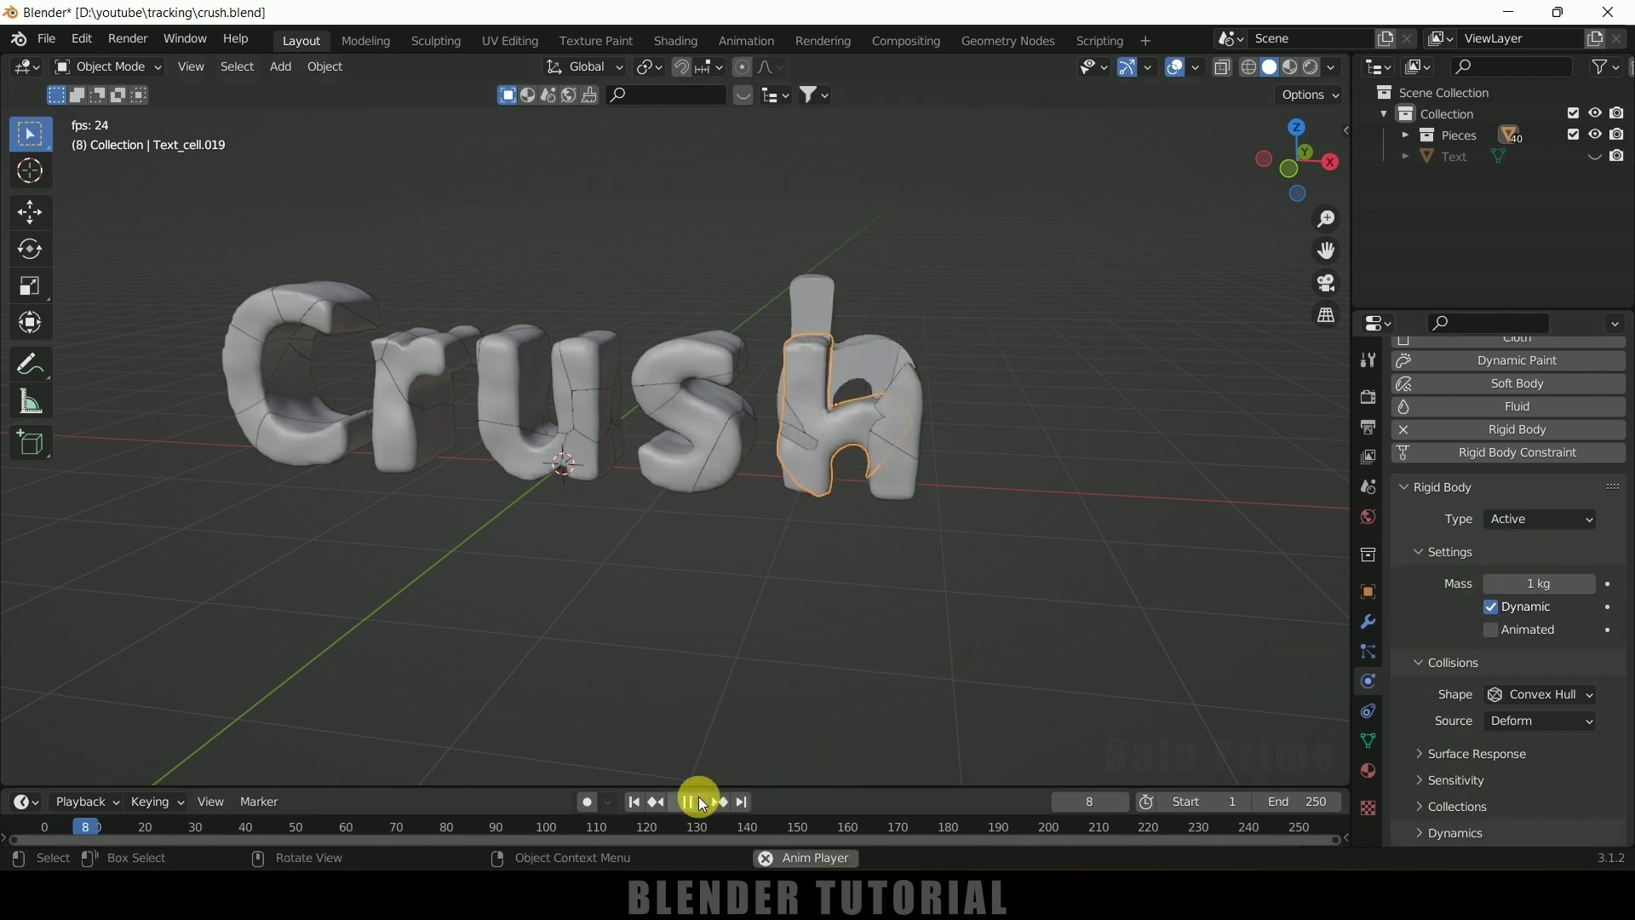
click(700, 802)
click(636, 804)
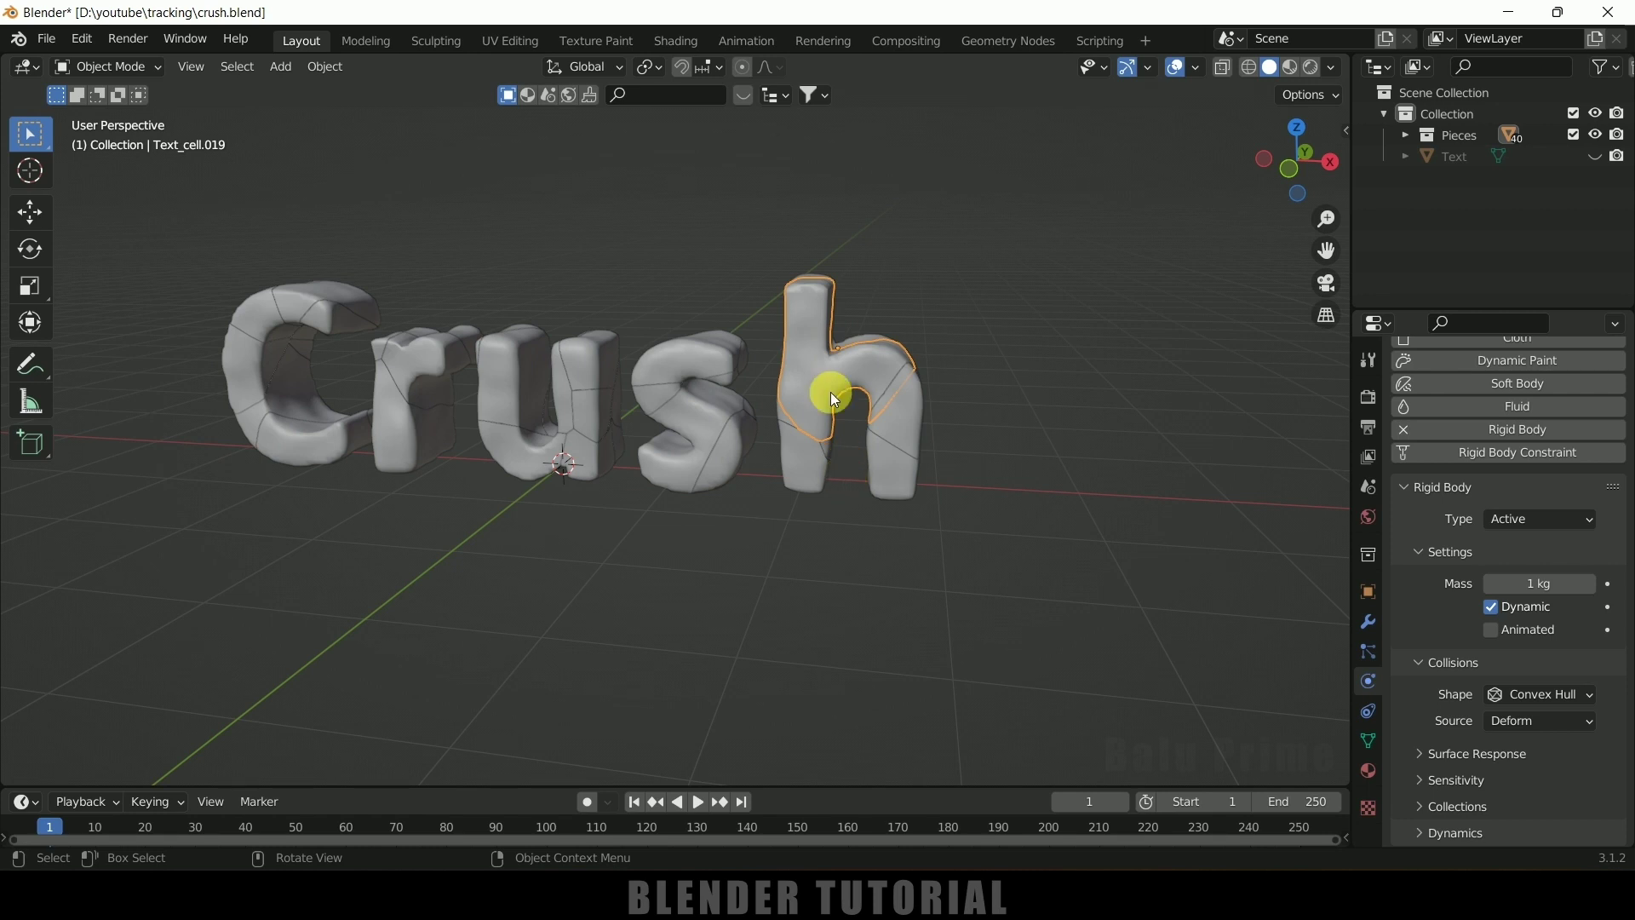
In front view, add a plane and move it about 0.08 m down along Z to just beneath the letters
key(KP_1)
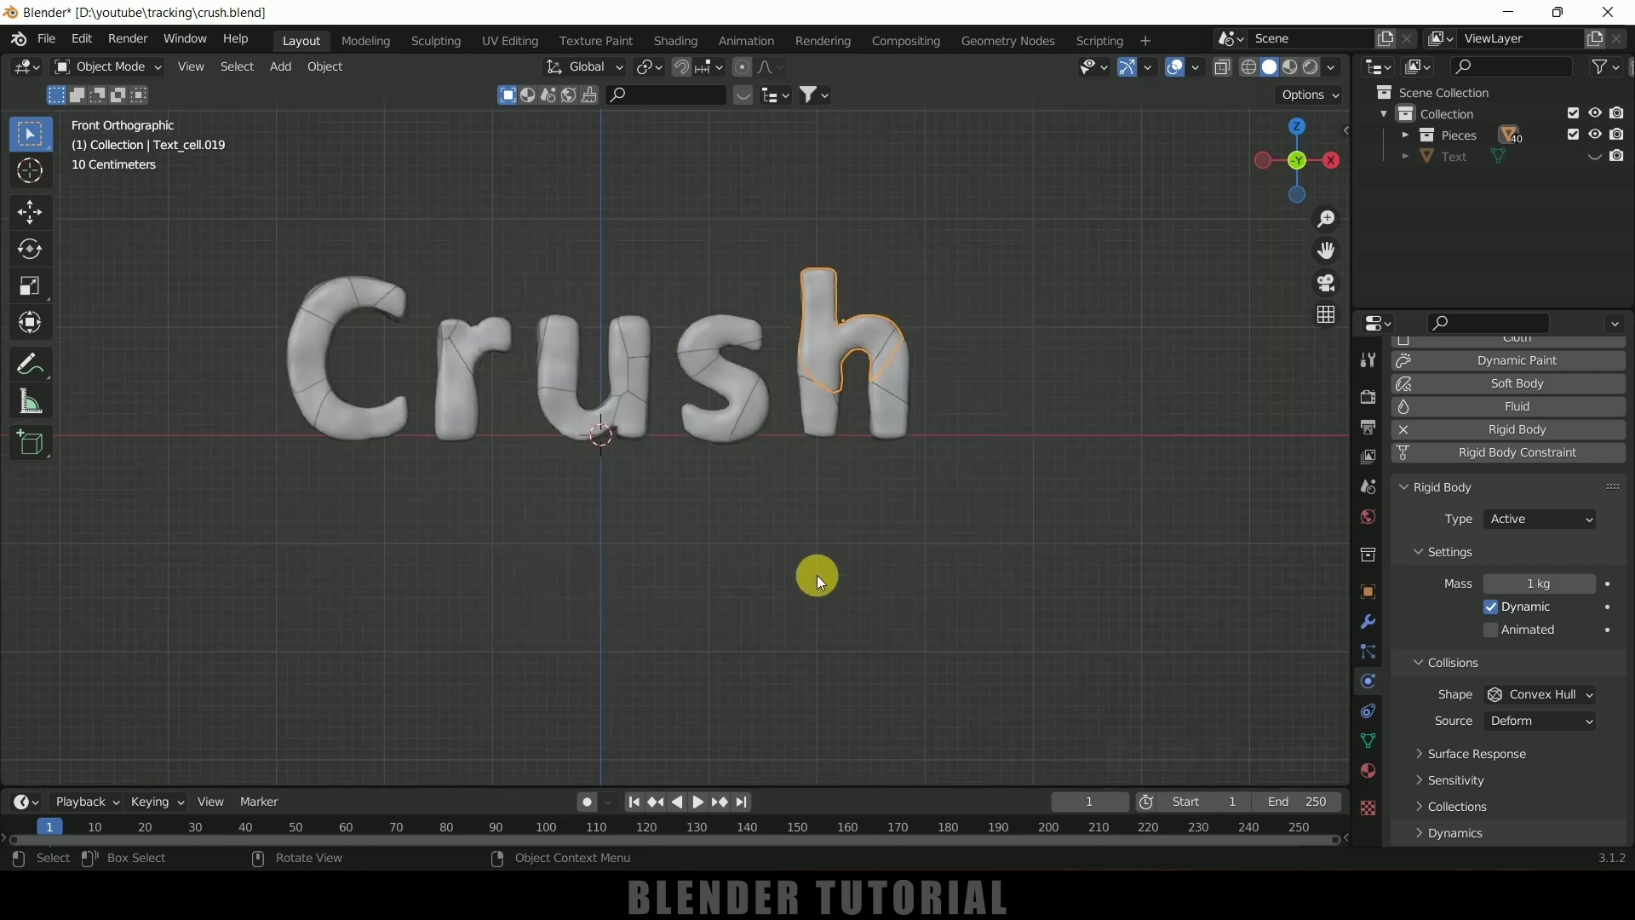
click(274, 77)
mouse_move(306, 87)
click(494, 85)
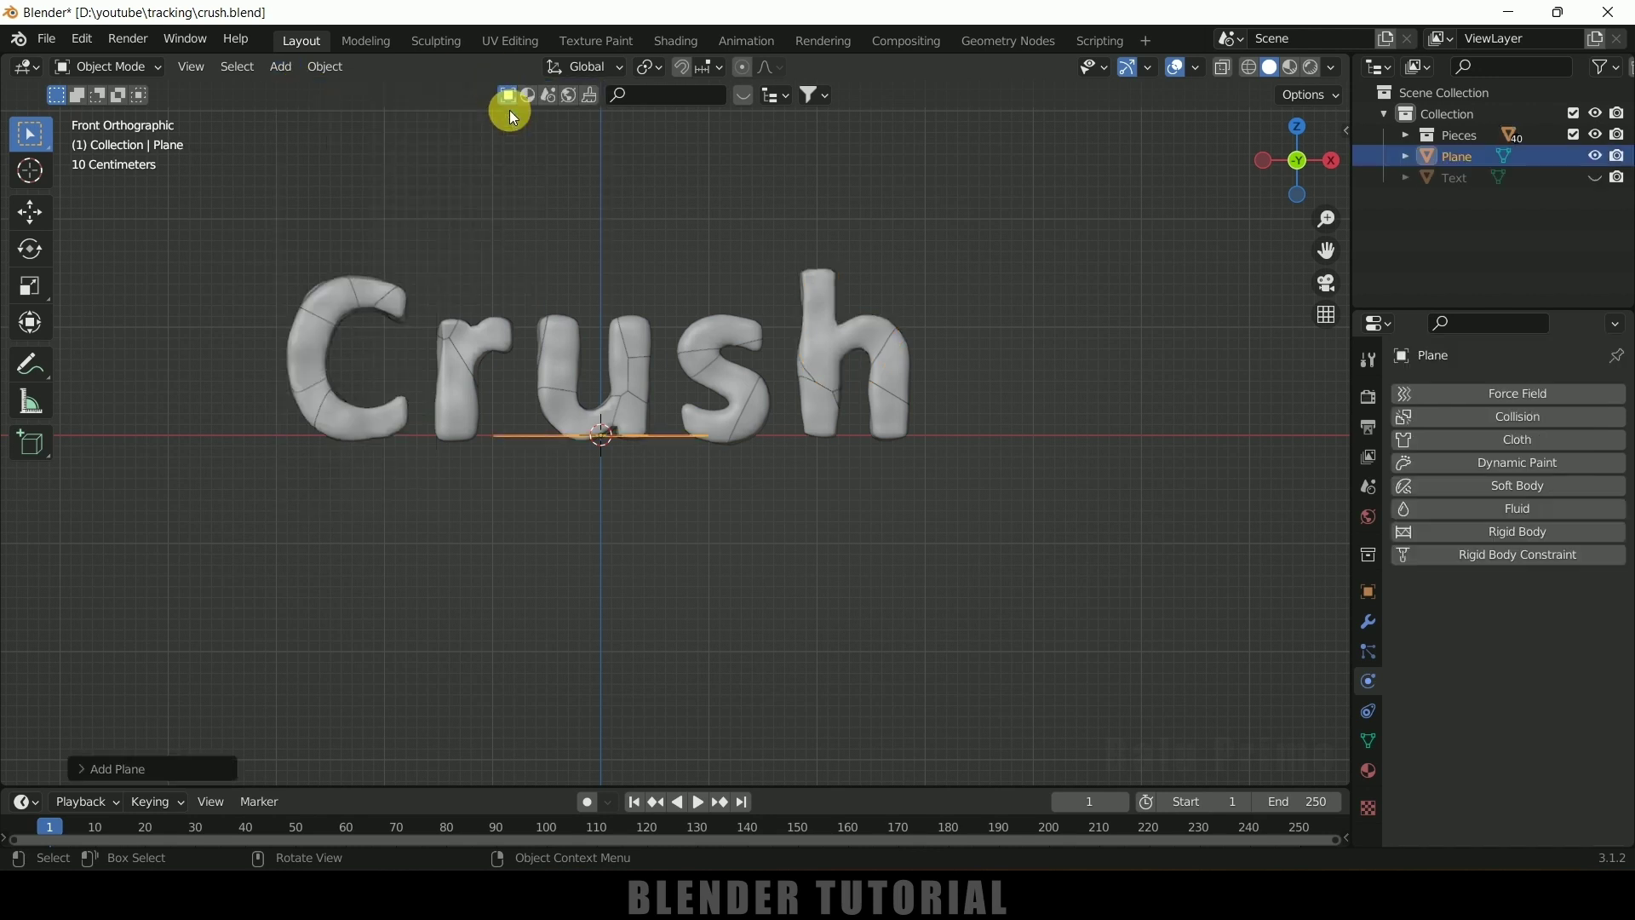
scroll(661, 506, up, 4)
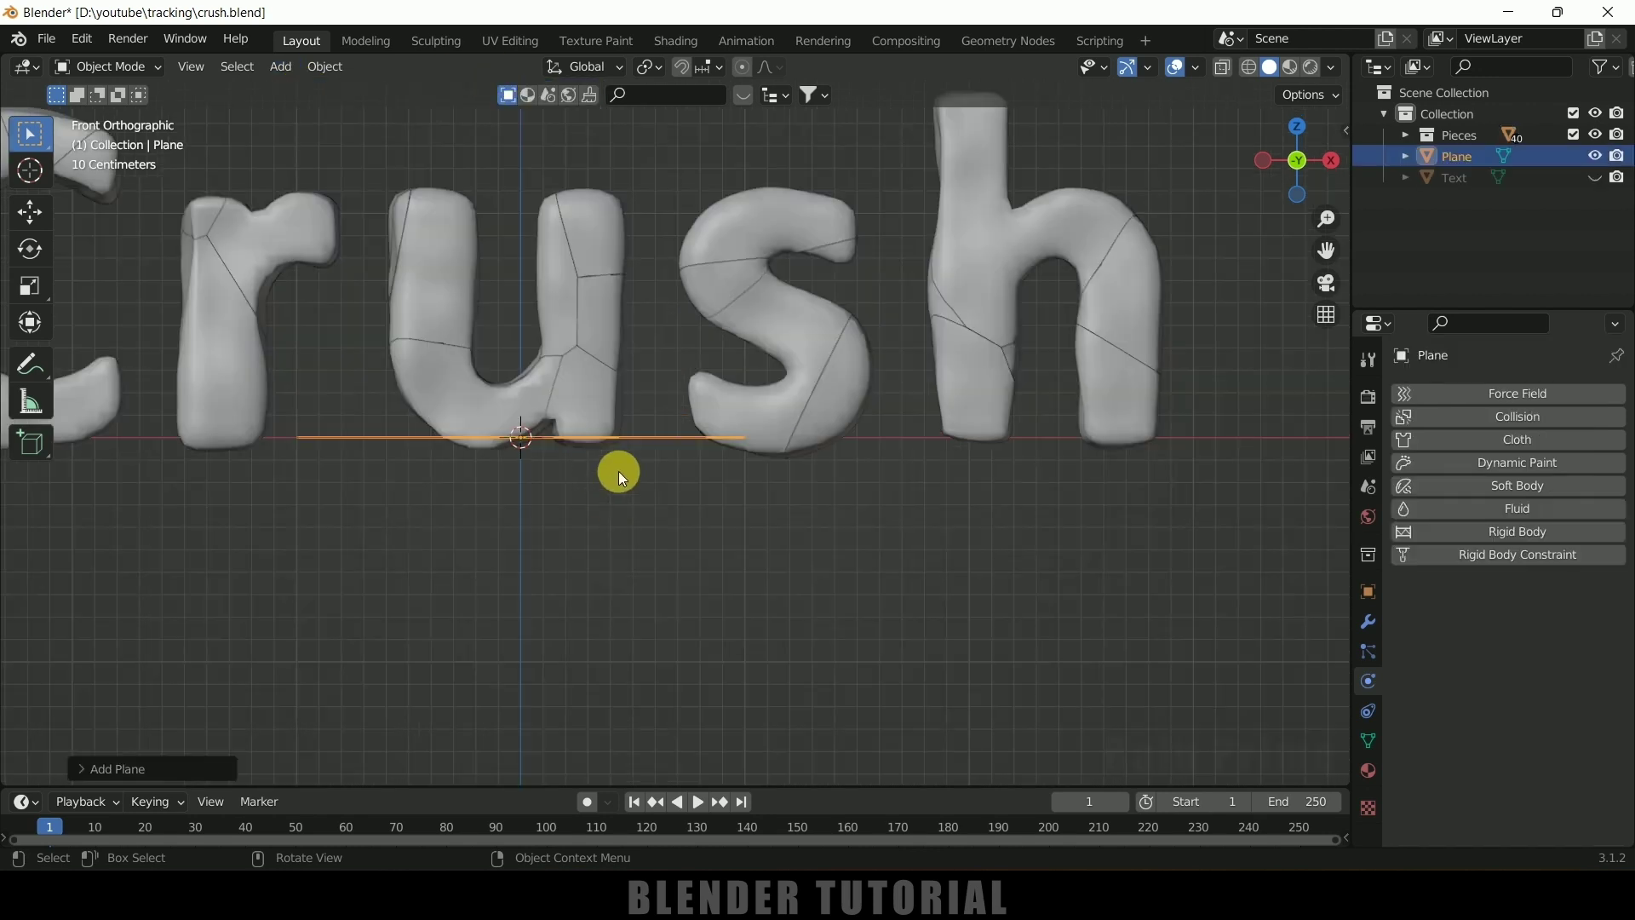
key(g)
key(z)
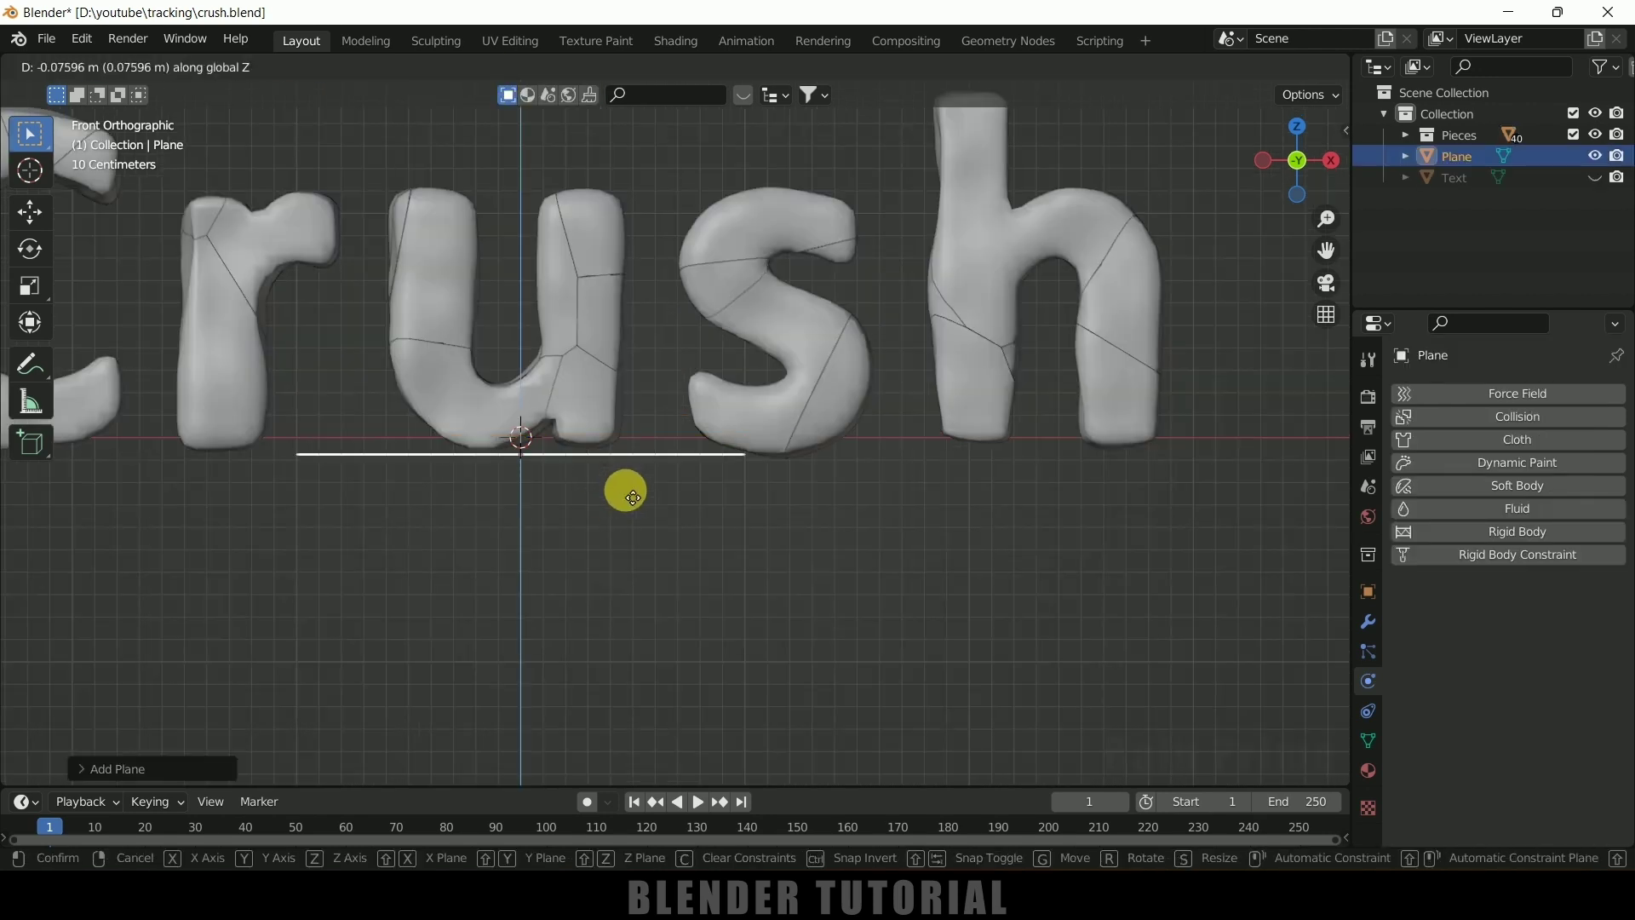
click(632, 494)
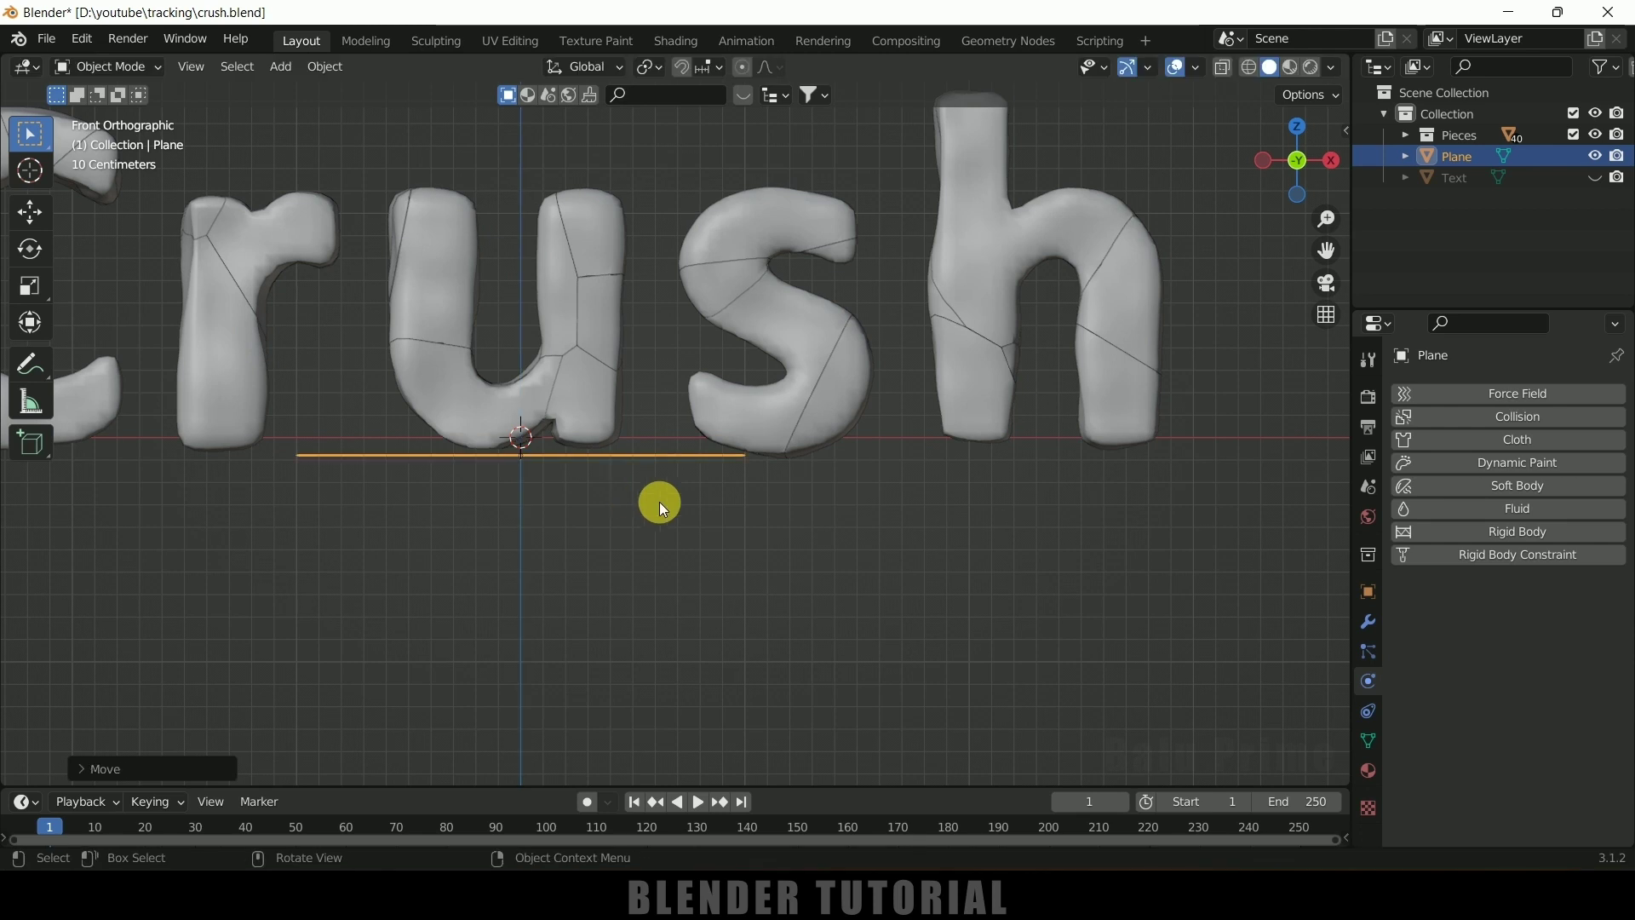
Scale the plane up to about 9.4 times its size as a ground under the whole text
middle_drag(632, 494, 686, 535)
scroll(686, 534, down, 3)
key(s)
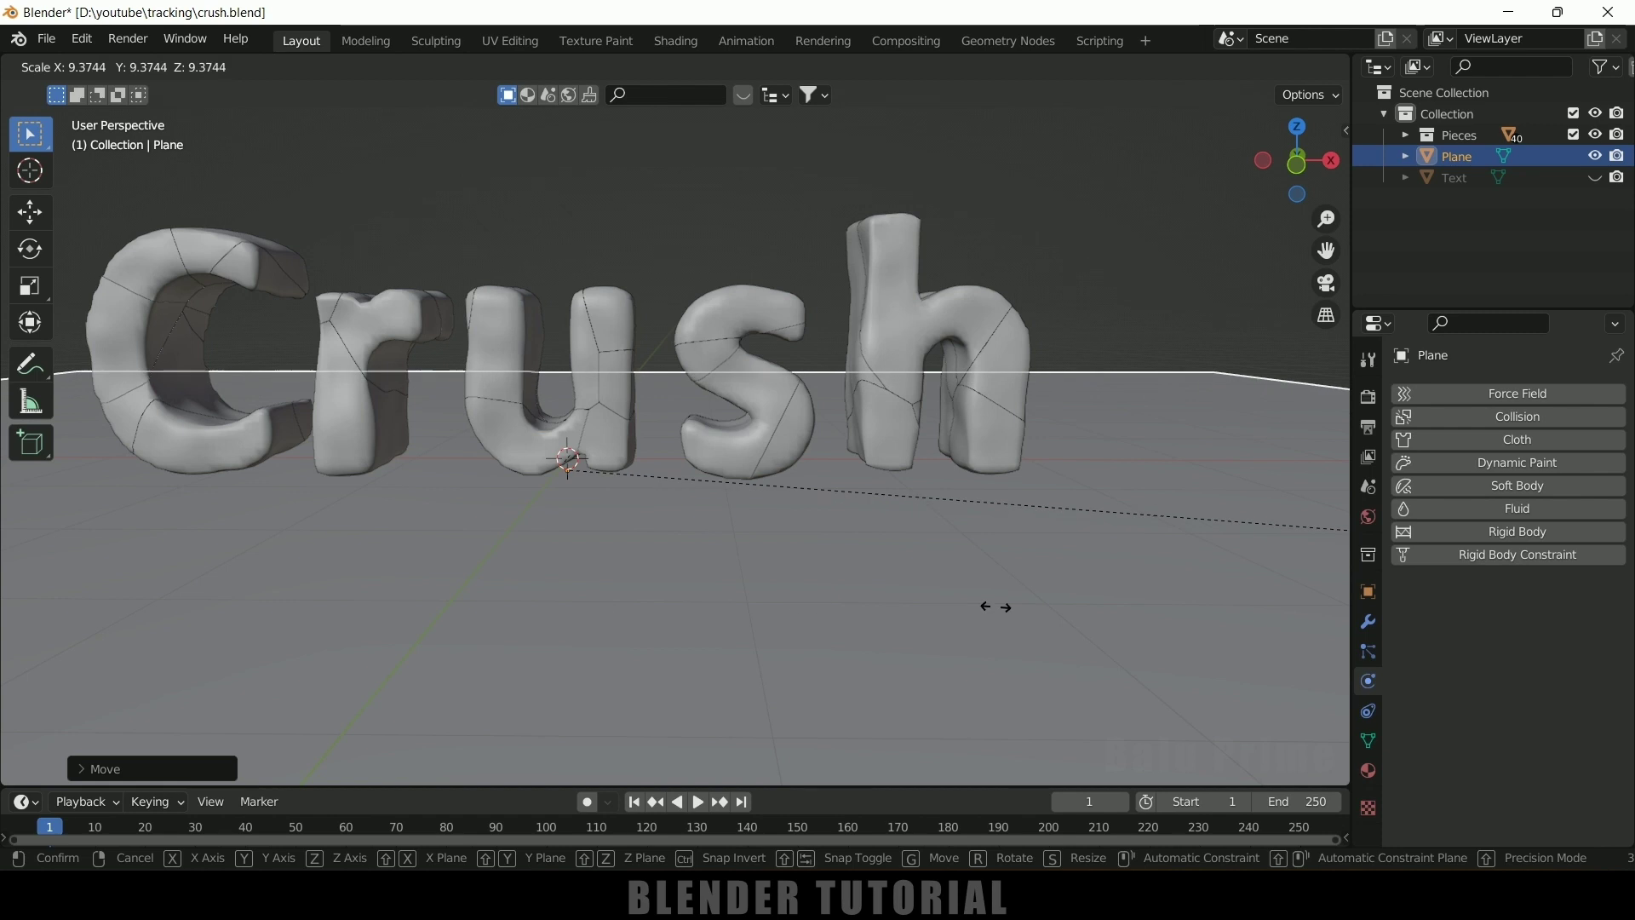
click(989, 585)
middle_drag(988, 584, 906, 566)
scroll(905, 565, down, 3)
Add rigid body physics to the ground plane and set its type to Passive
click(1027, 372)
click(1025, 391)
click(1500, 535)
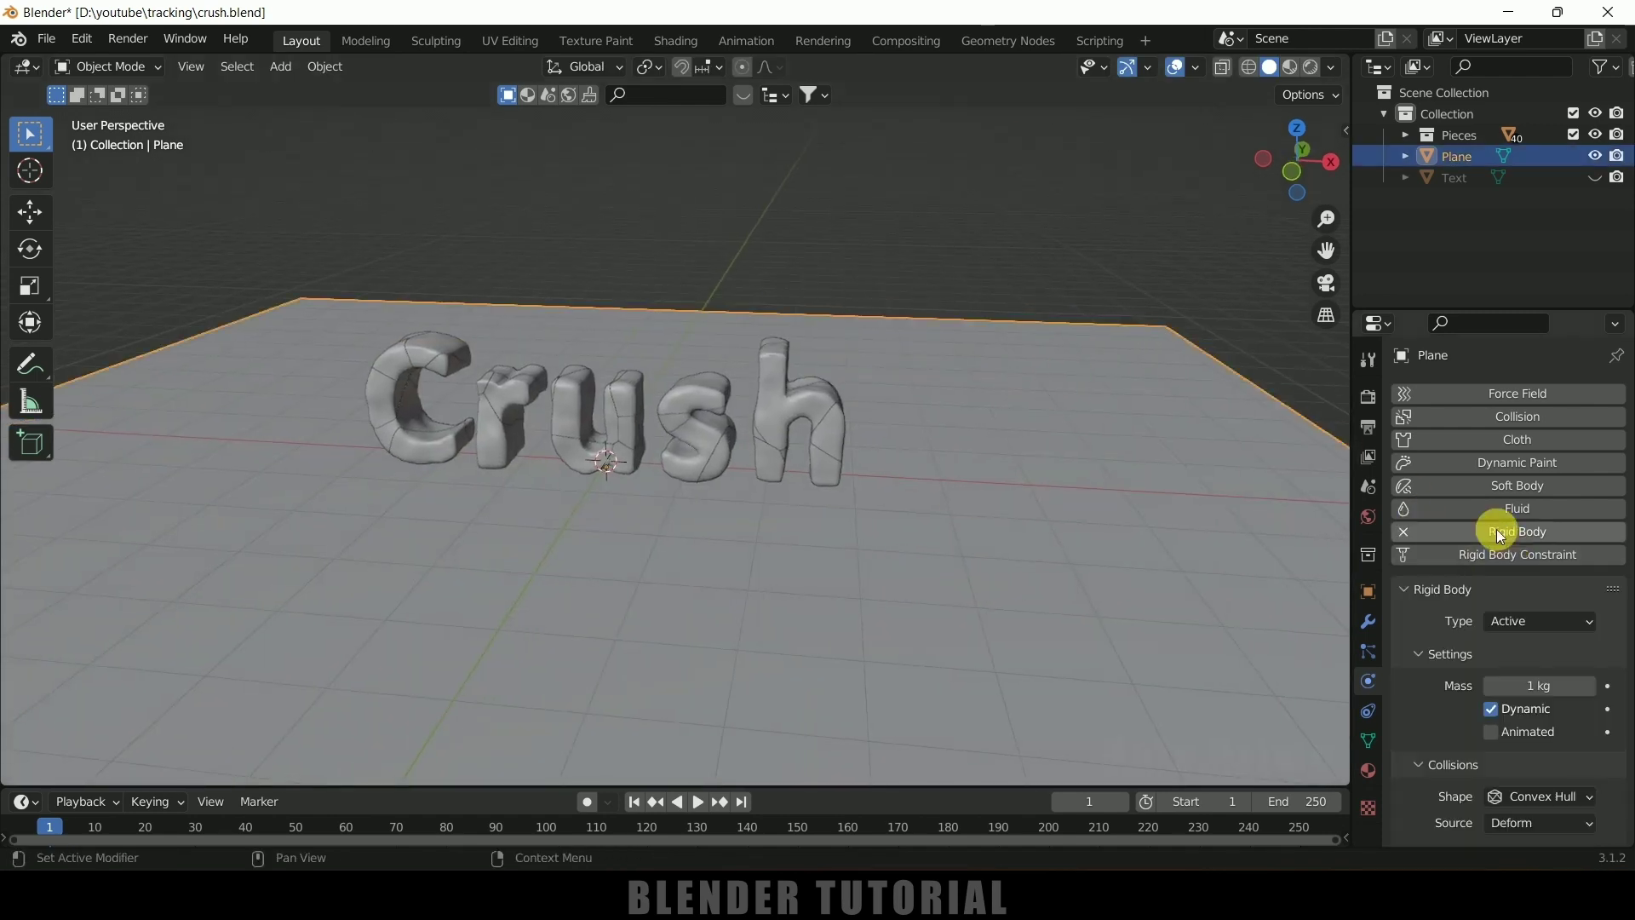
click(1525, 624)
click(1525, 670)
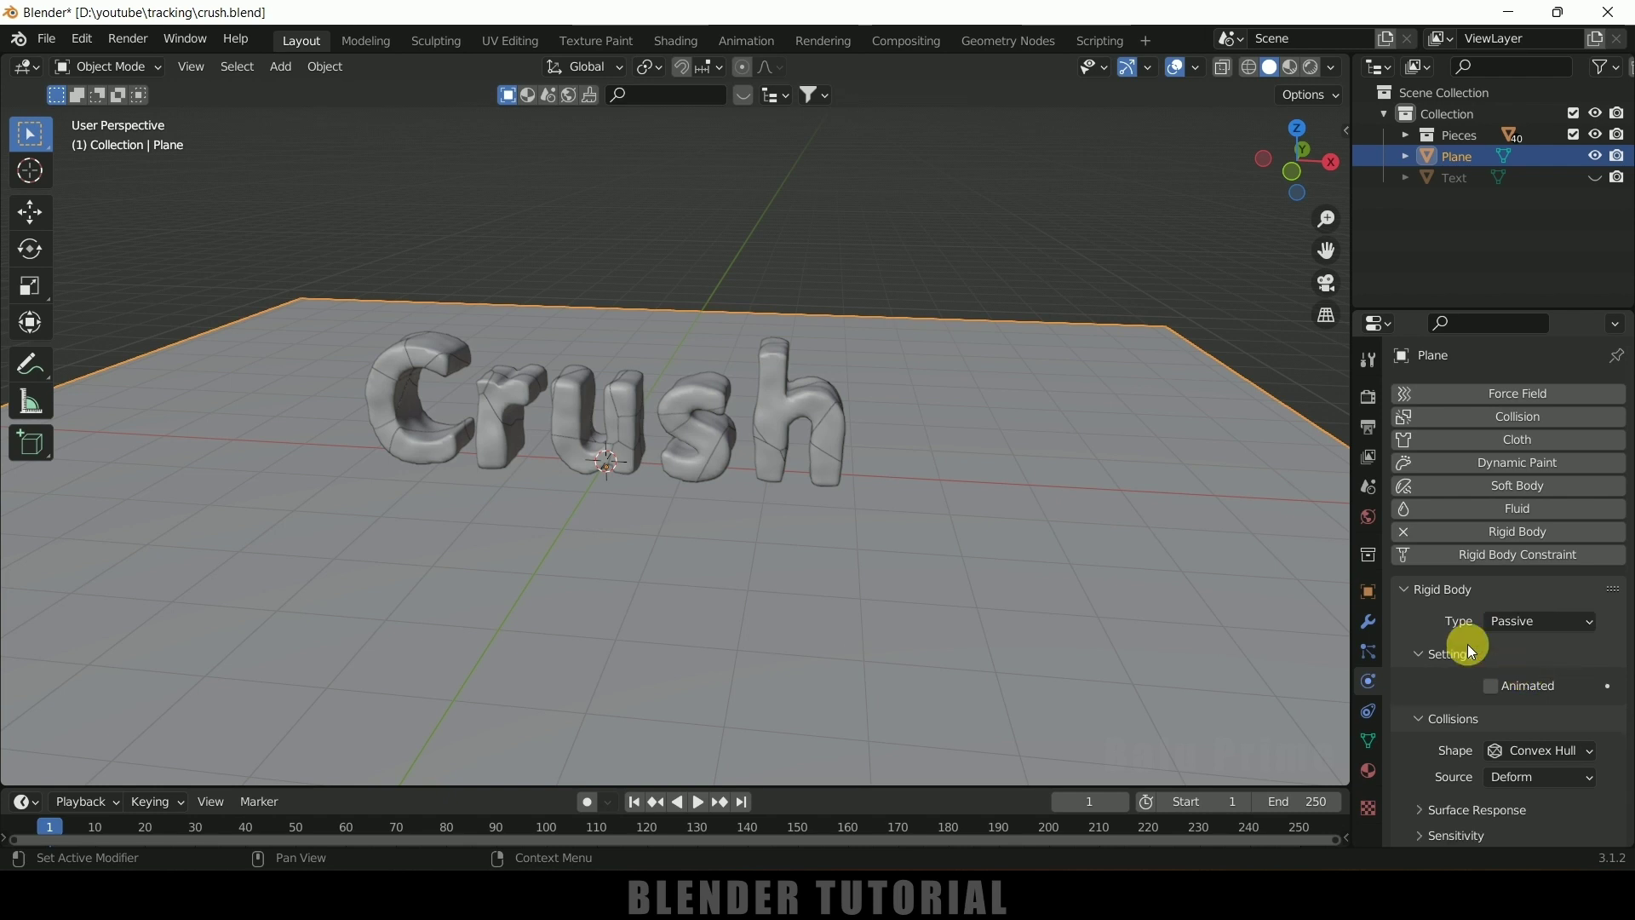
Compare the rigid body types of the h piece and the plane, play the simulation, and return to frame 1
click(779, 380)
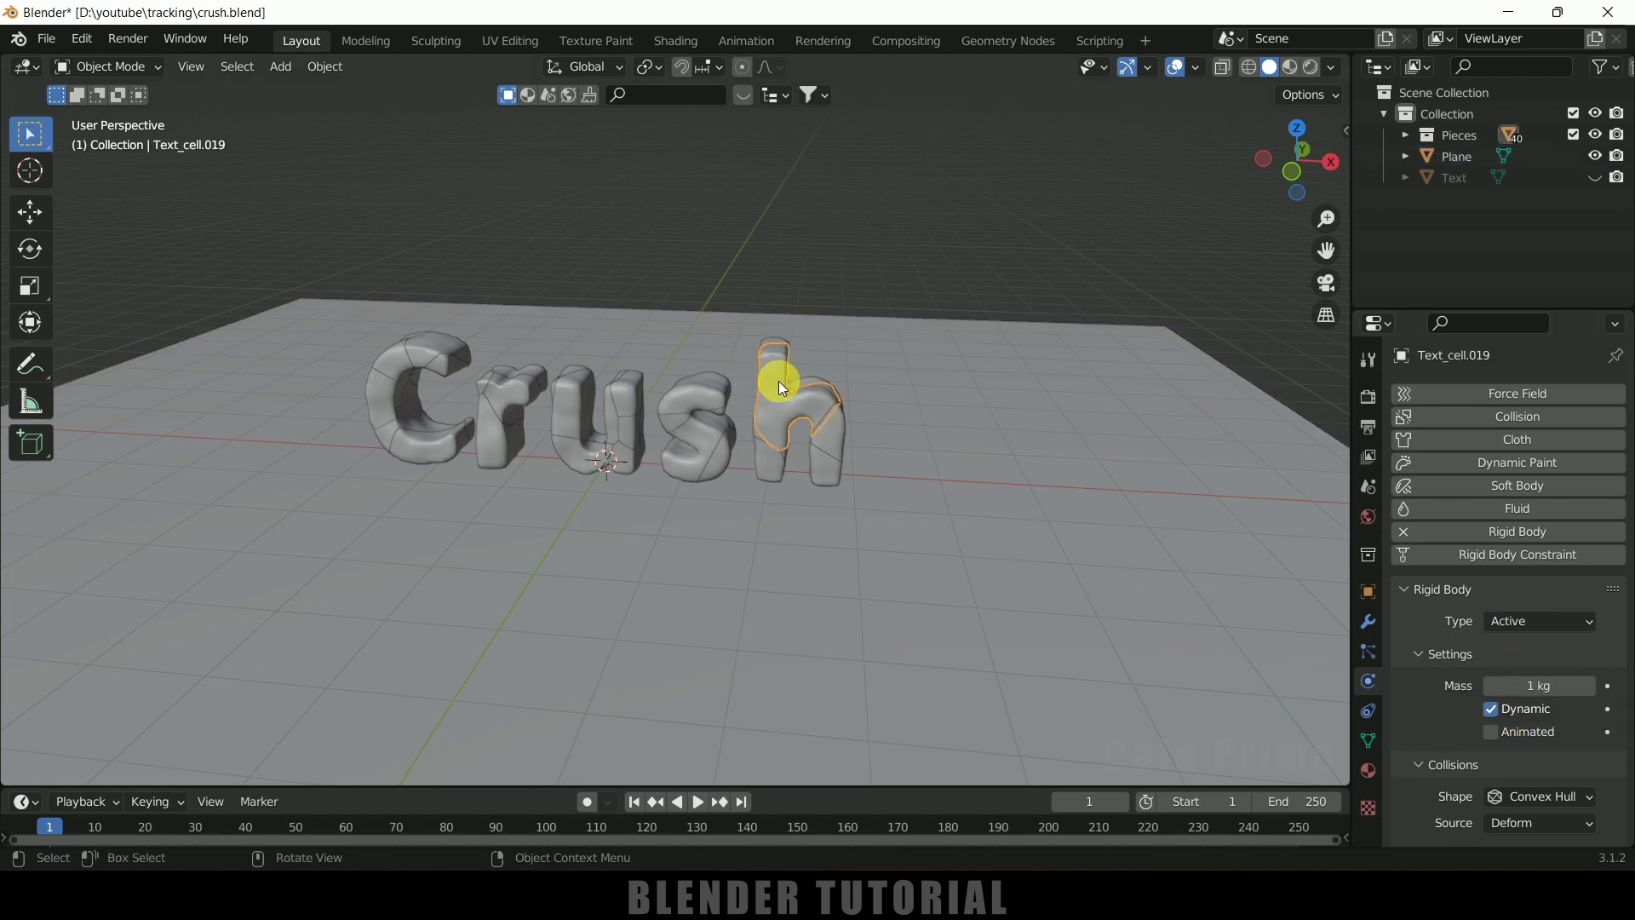
click(1115, 402)
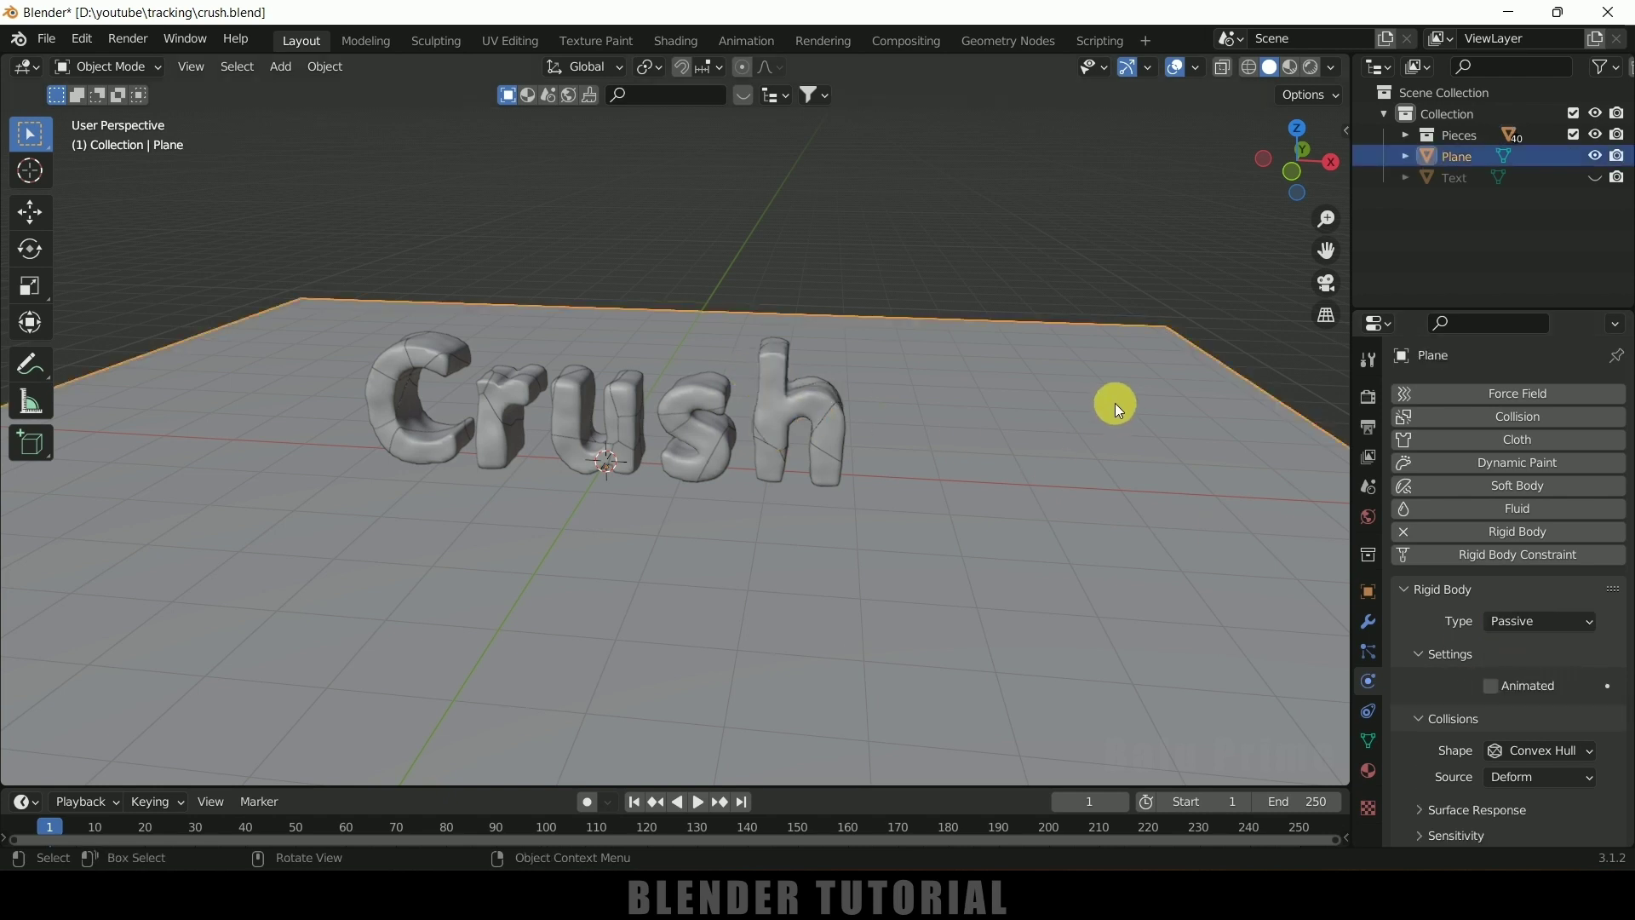
click(700, 805)
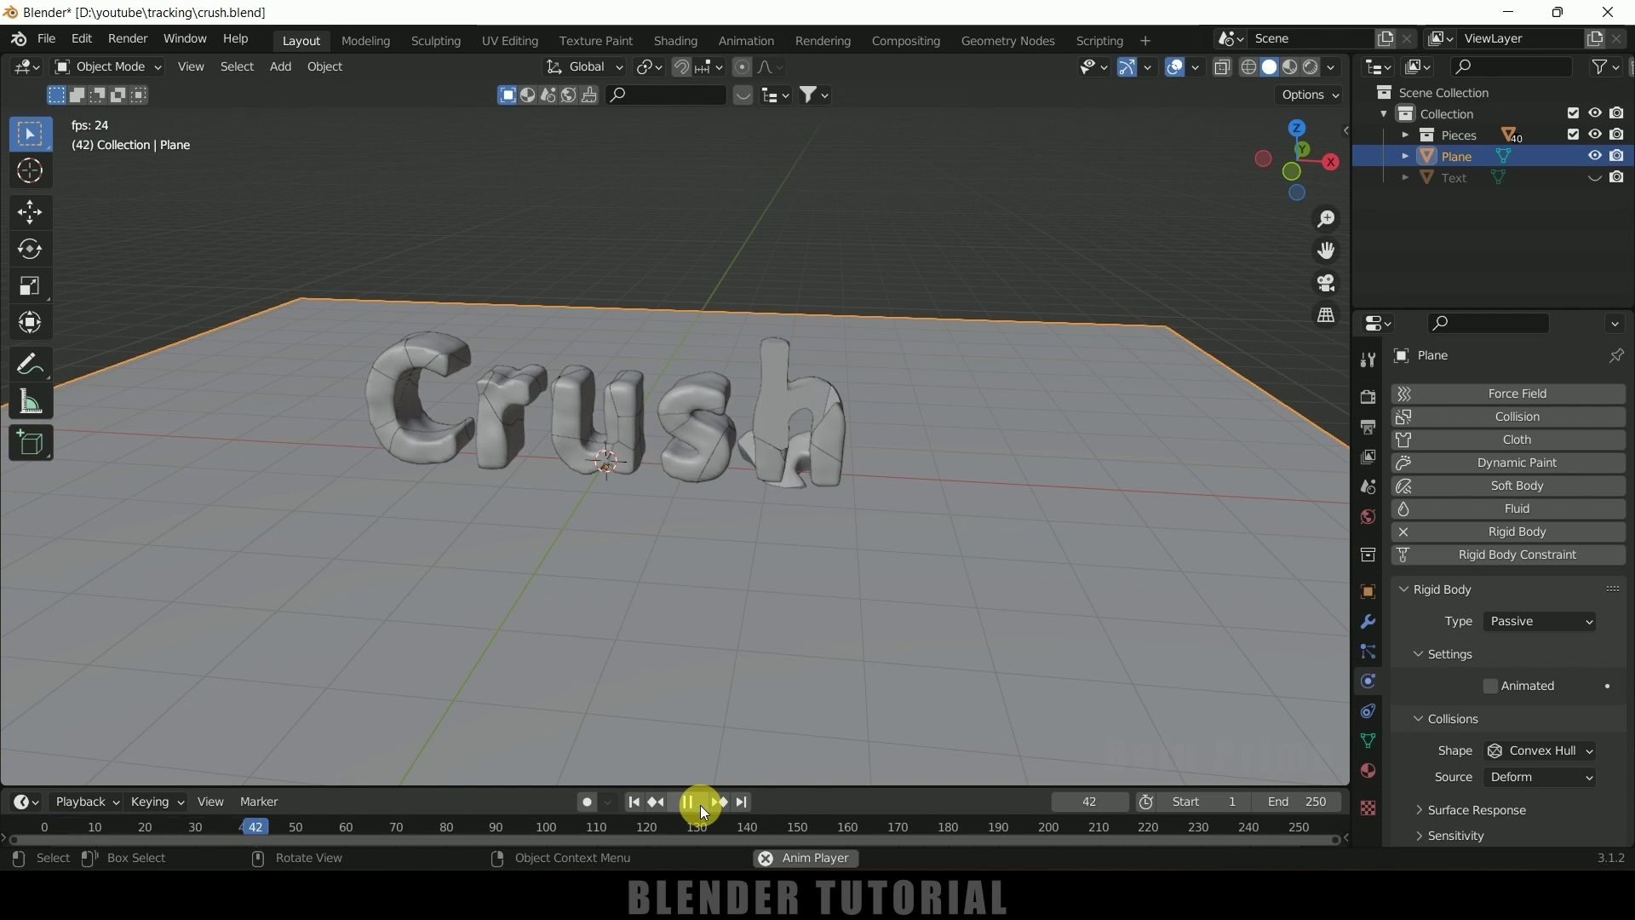
click(700, 805)
click(637, 802)
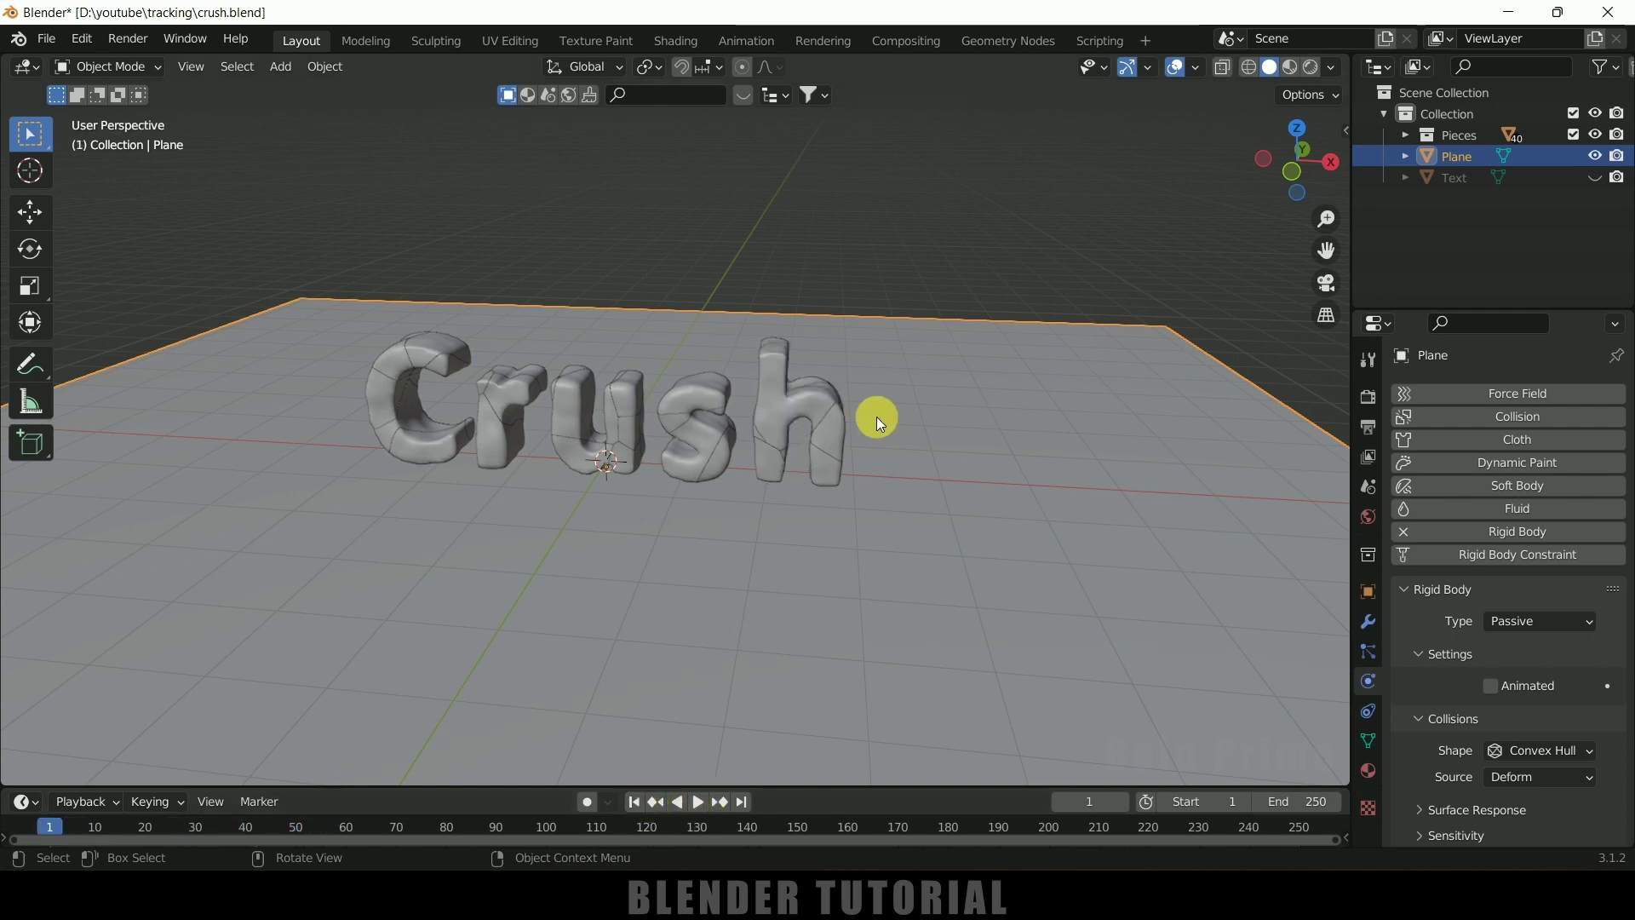
Compare the rigid body settings of the h piece and the ground plane, and hide the plane
click(779, 383)
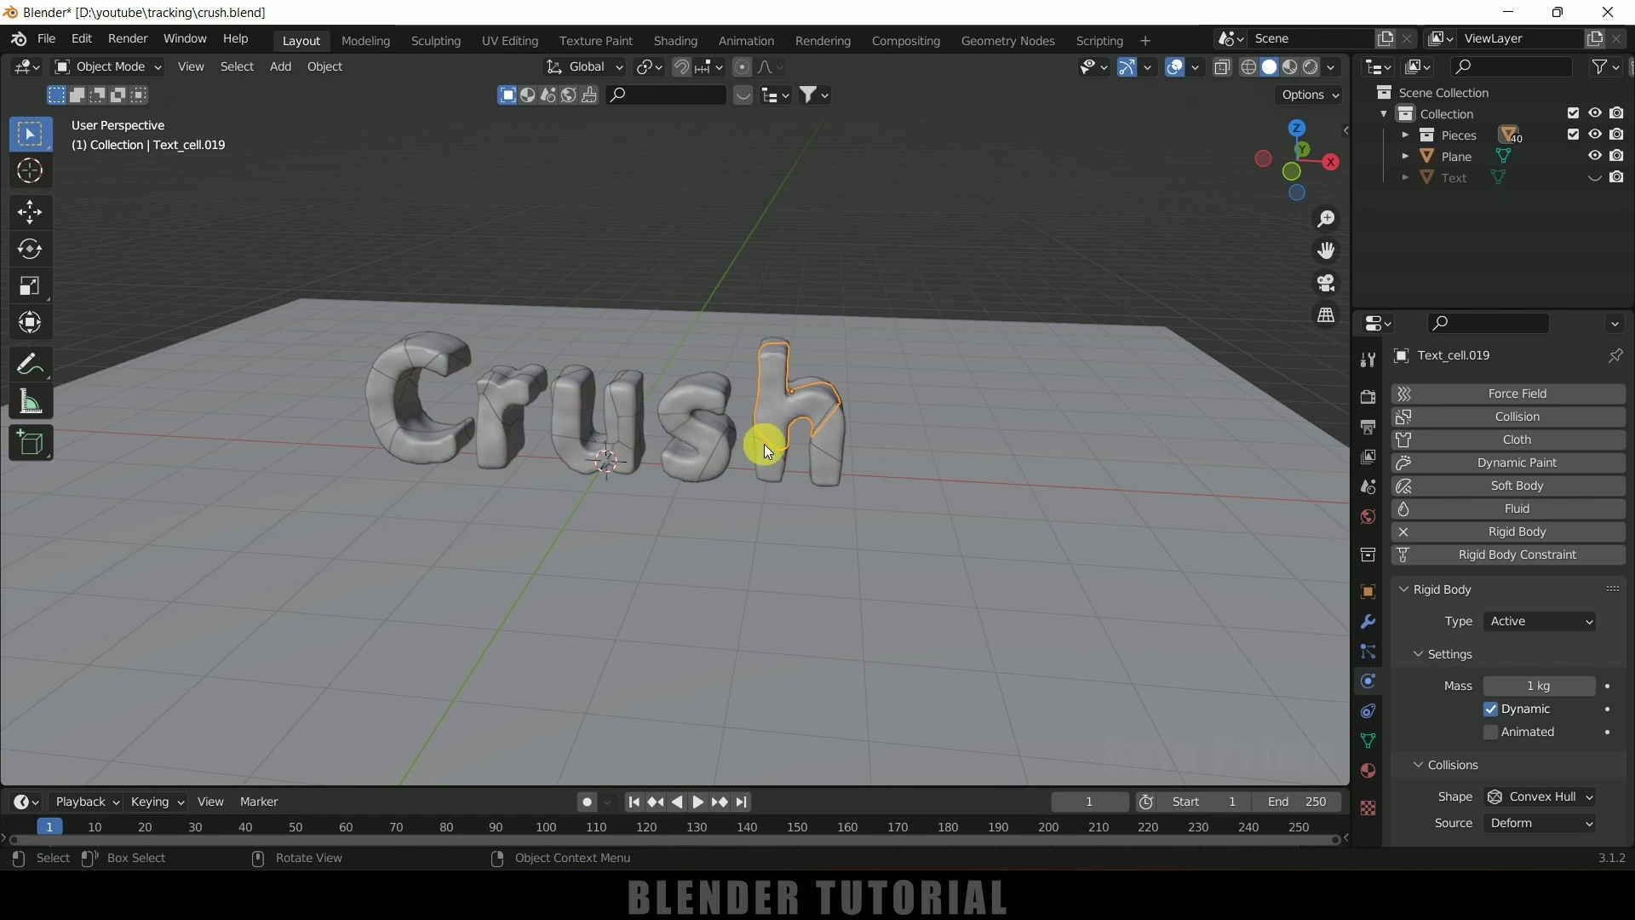
click(1173, 362)
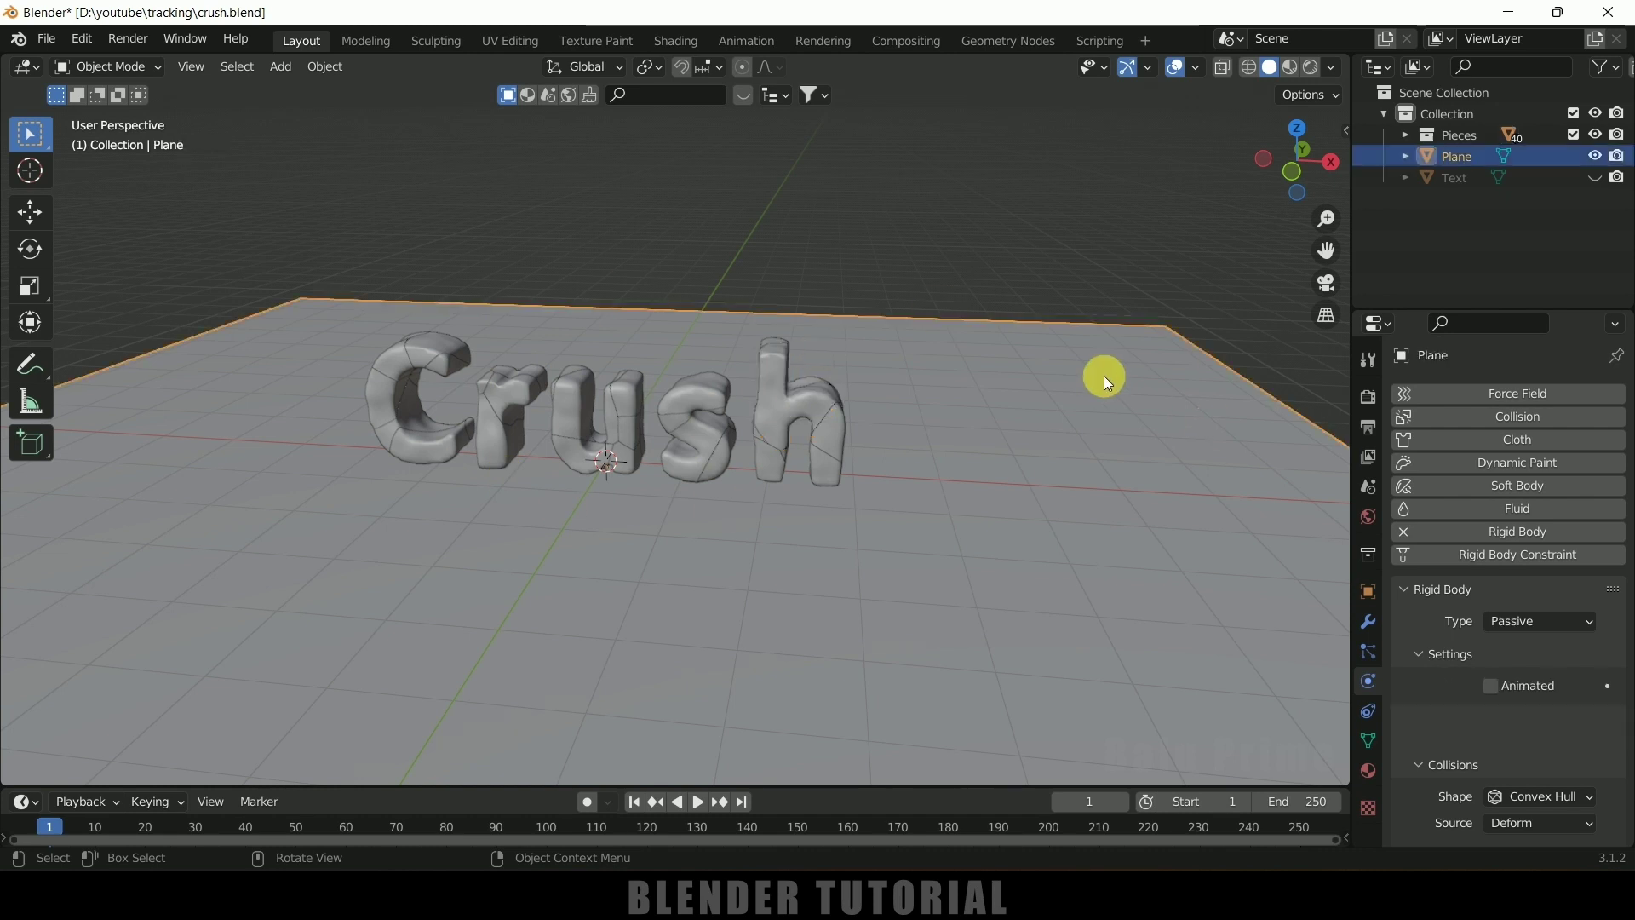
click(1589, 156)
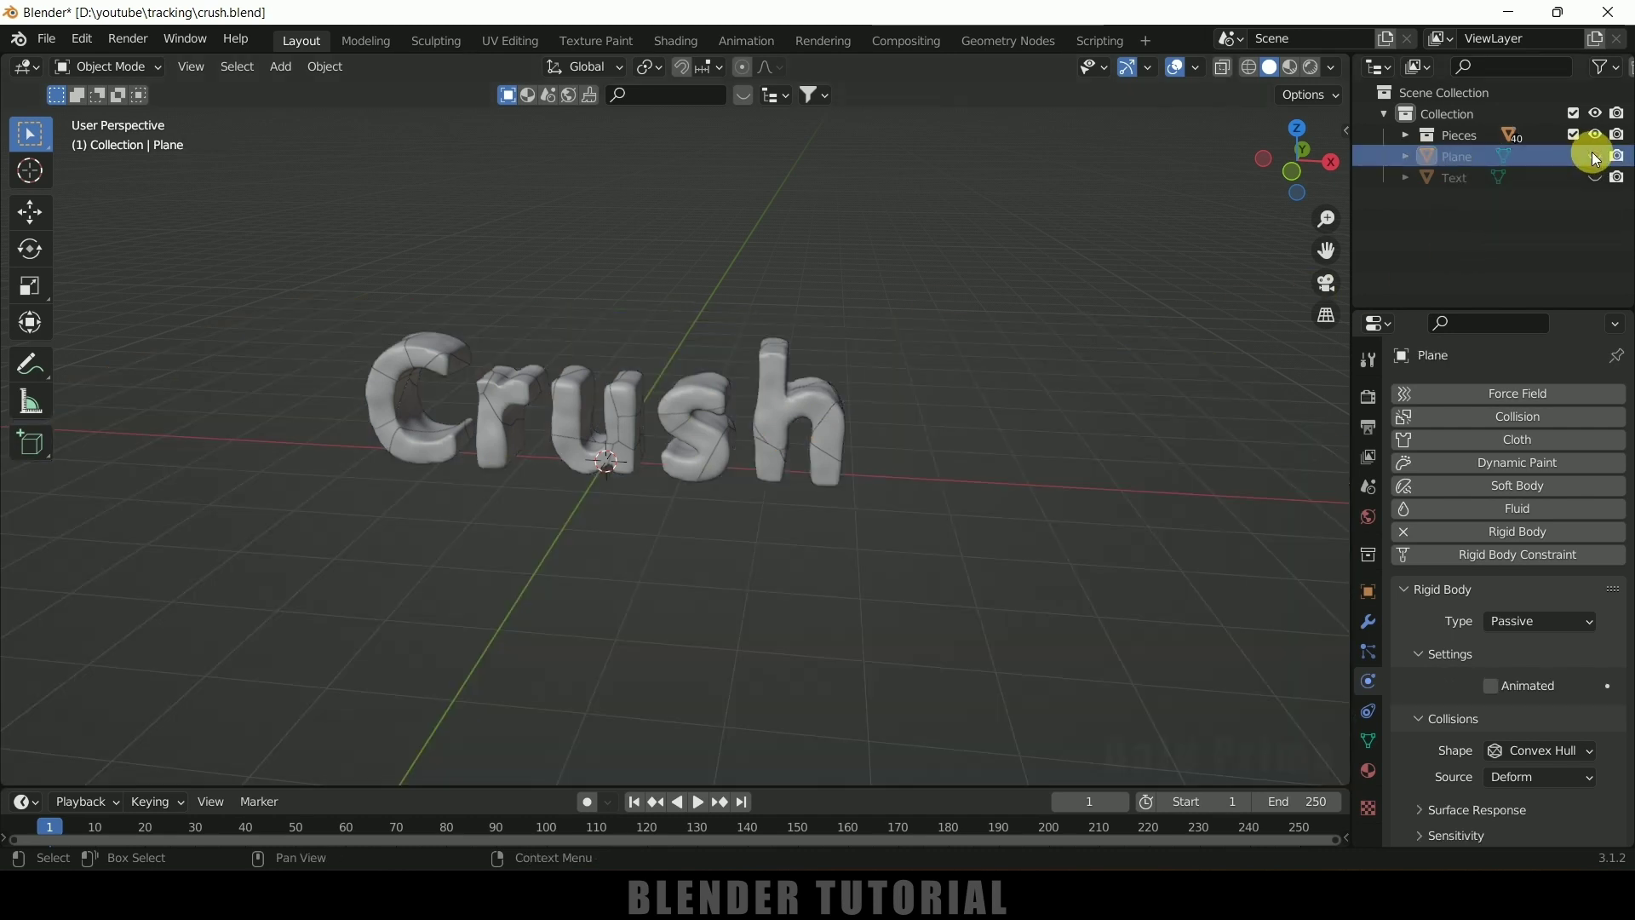
Select all letter pieces with the large h piece active and copy its rigid body settings to them
click(780, 380)
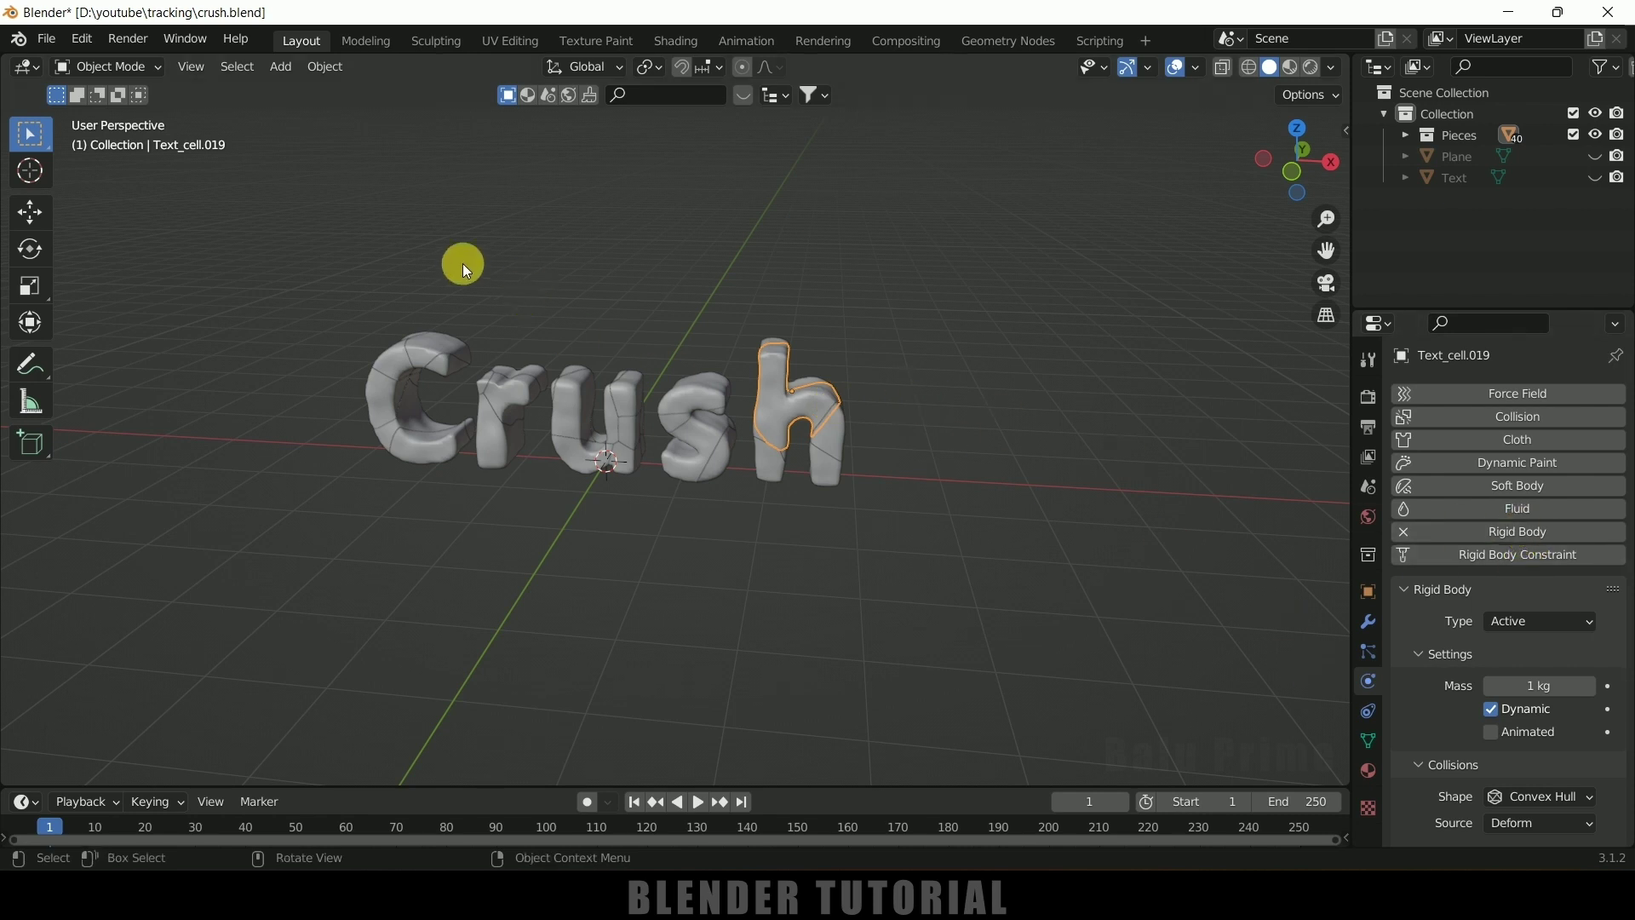
key(b)
drag(270, 227, 976, 531)
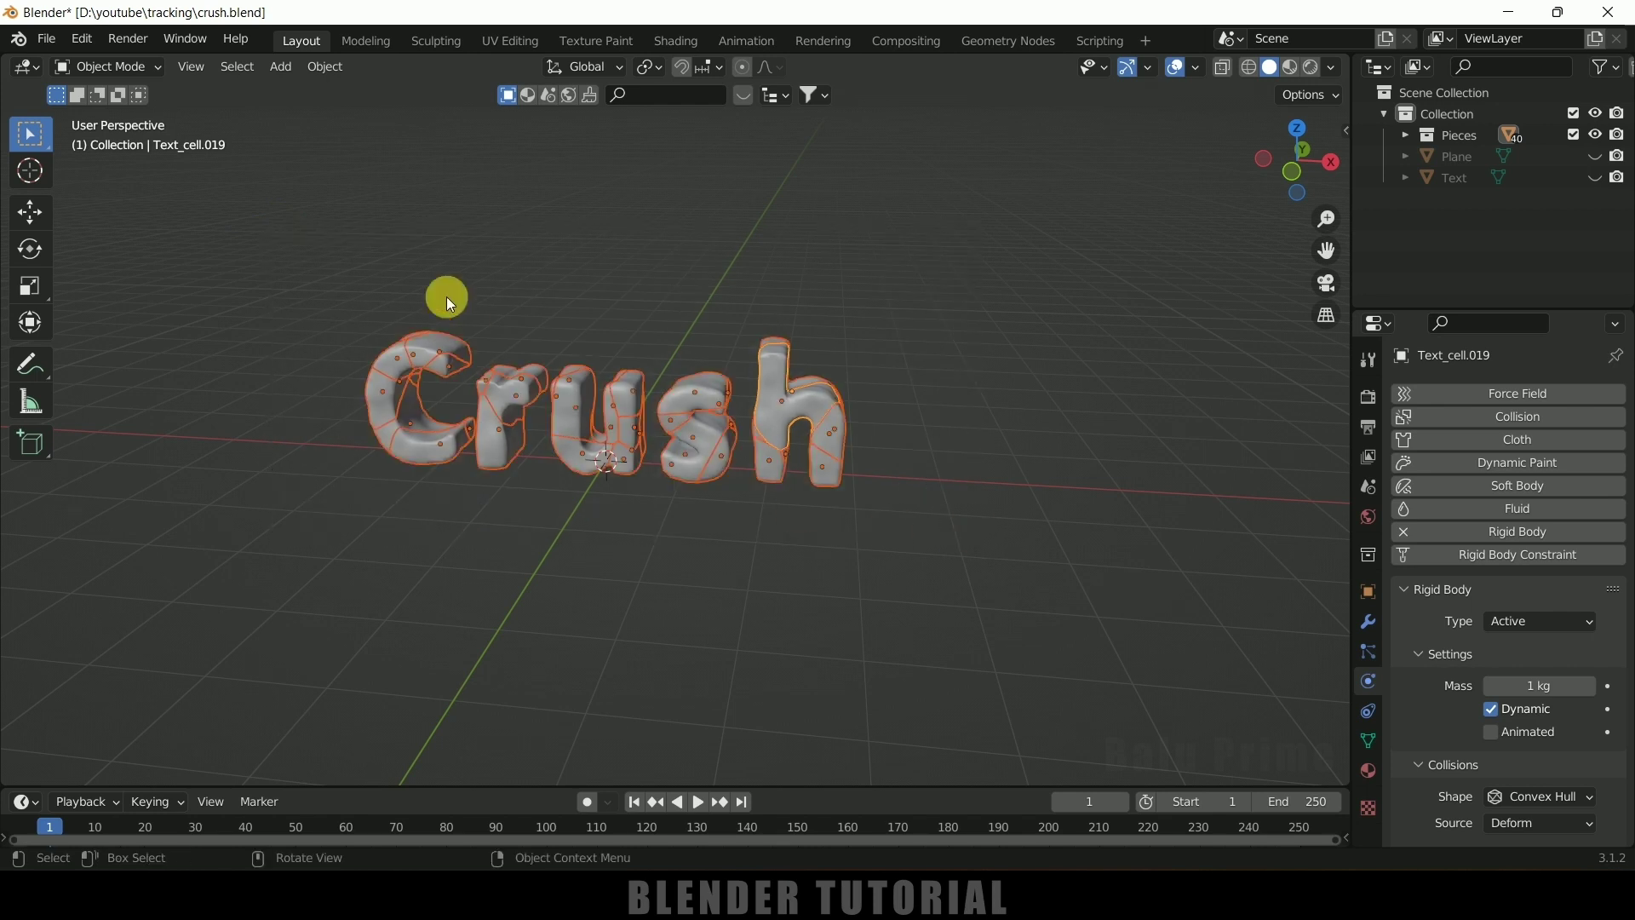
click(326, 68)
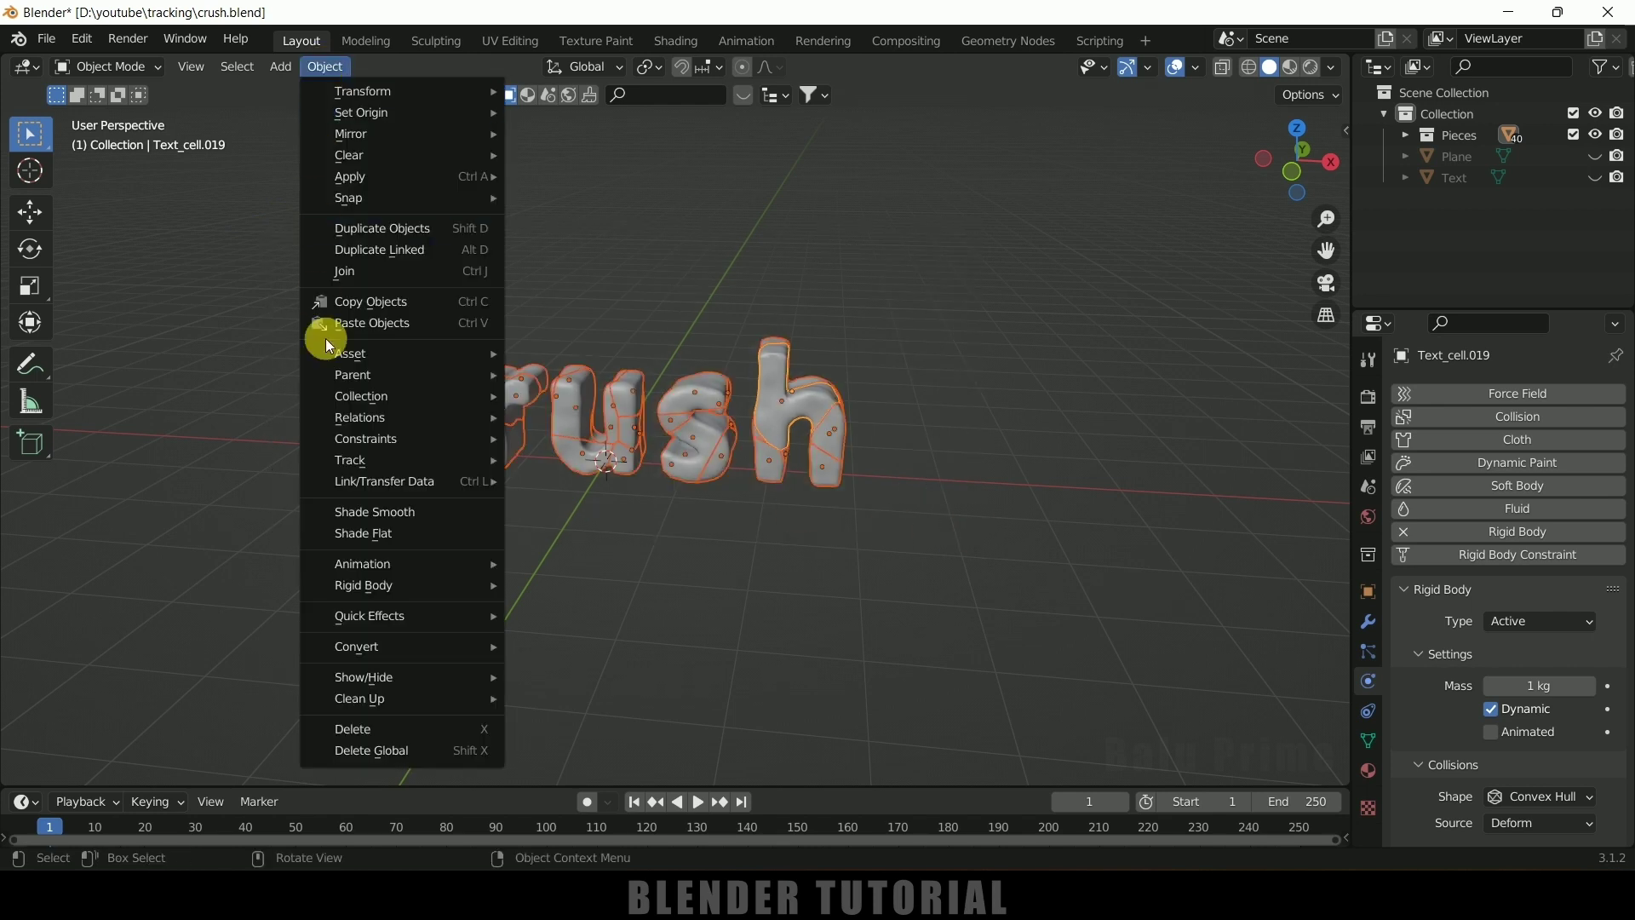
mouse_move(359, 585)
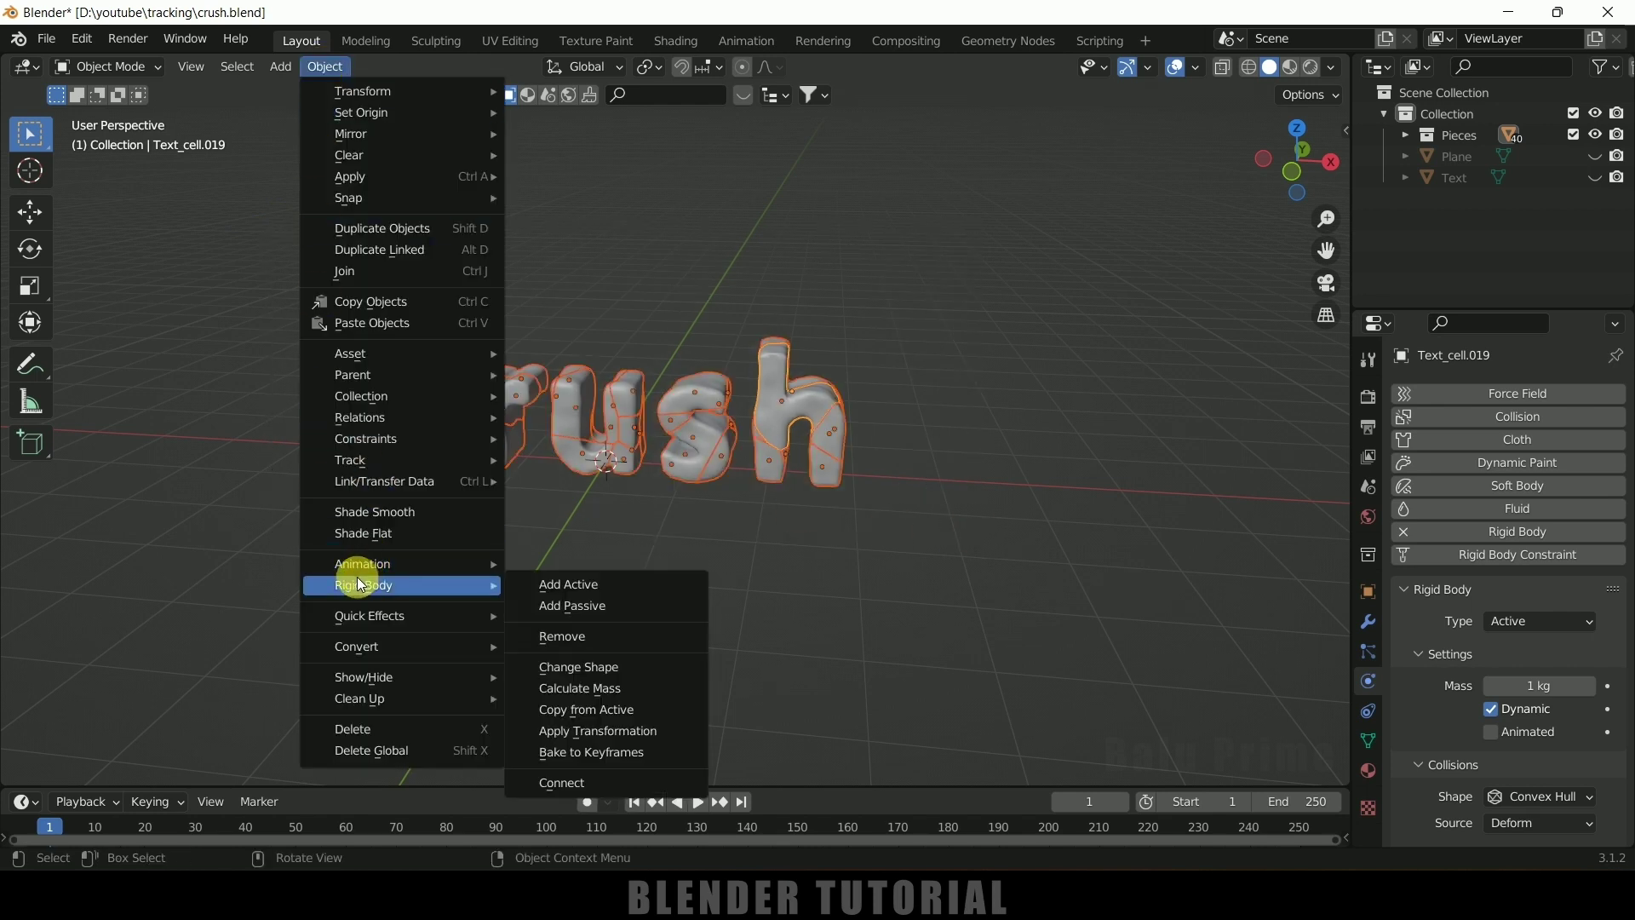
click(573, 712)
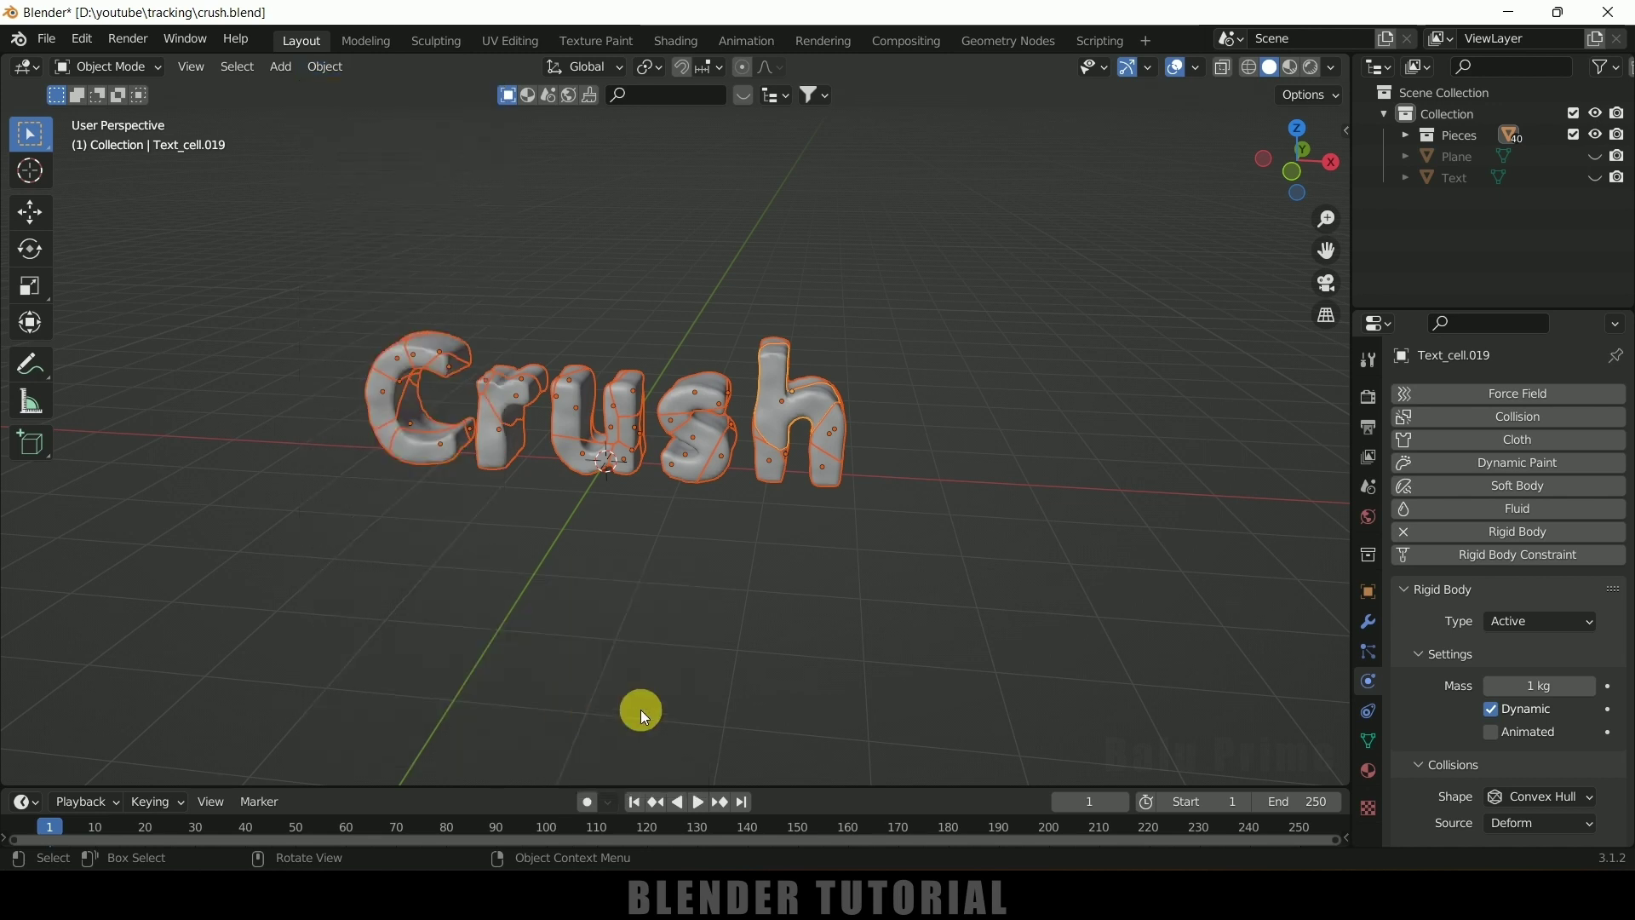
Play the simulation of the collapsing letters, stop it and return to frame 1
click(697, 804)
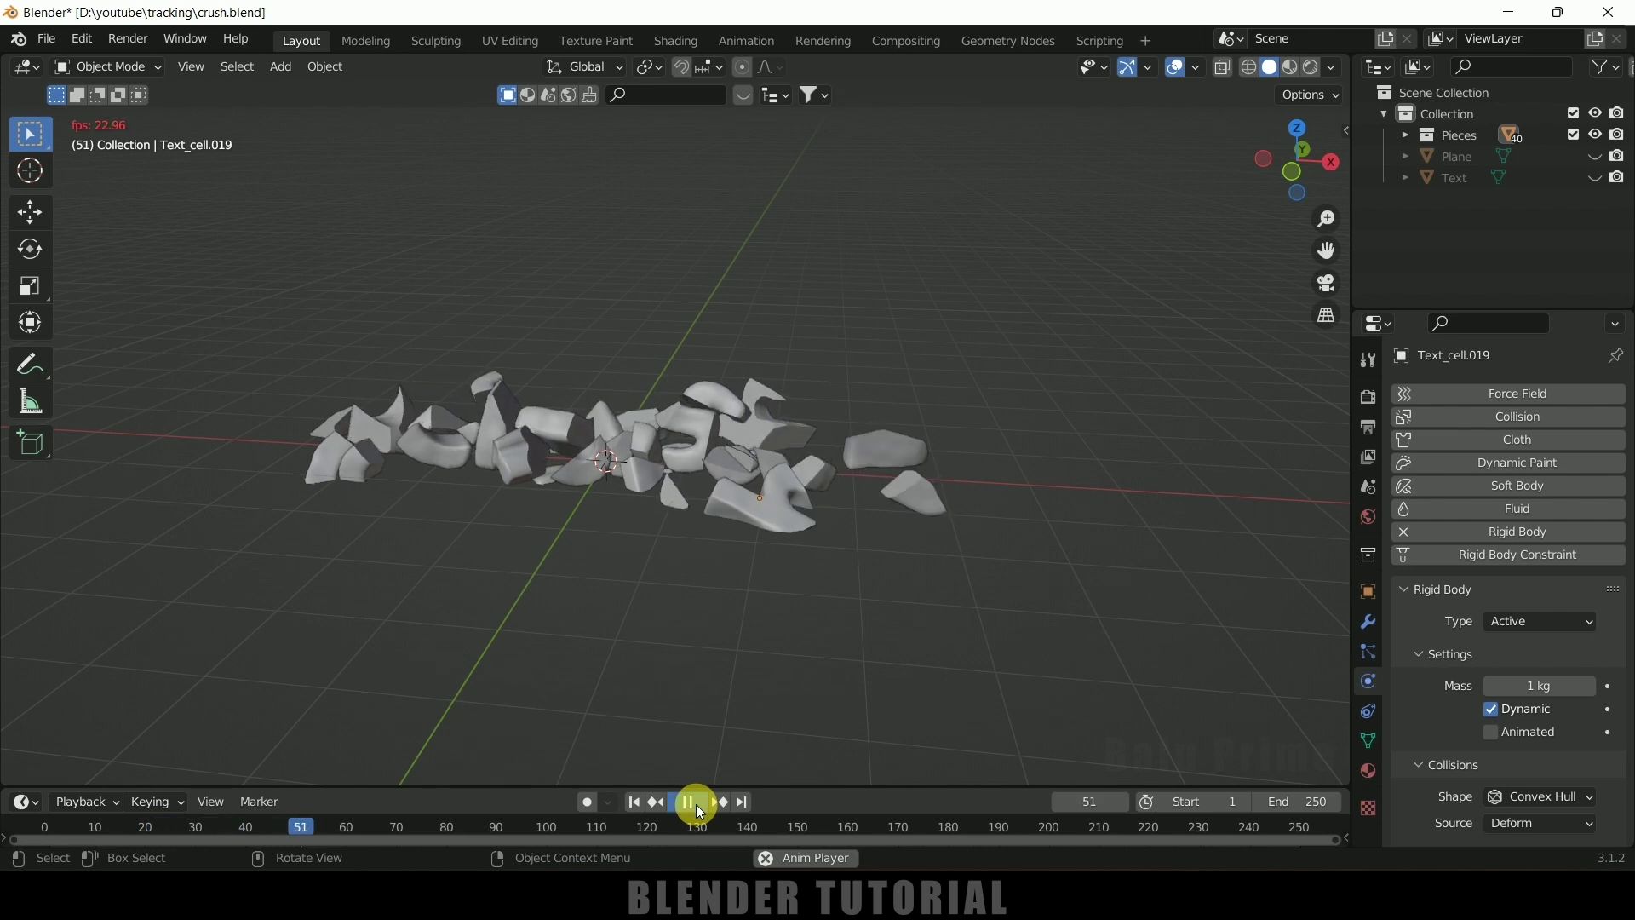
click(697, 804)
click(635, 804)
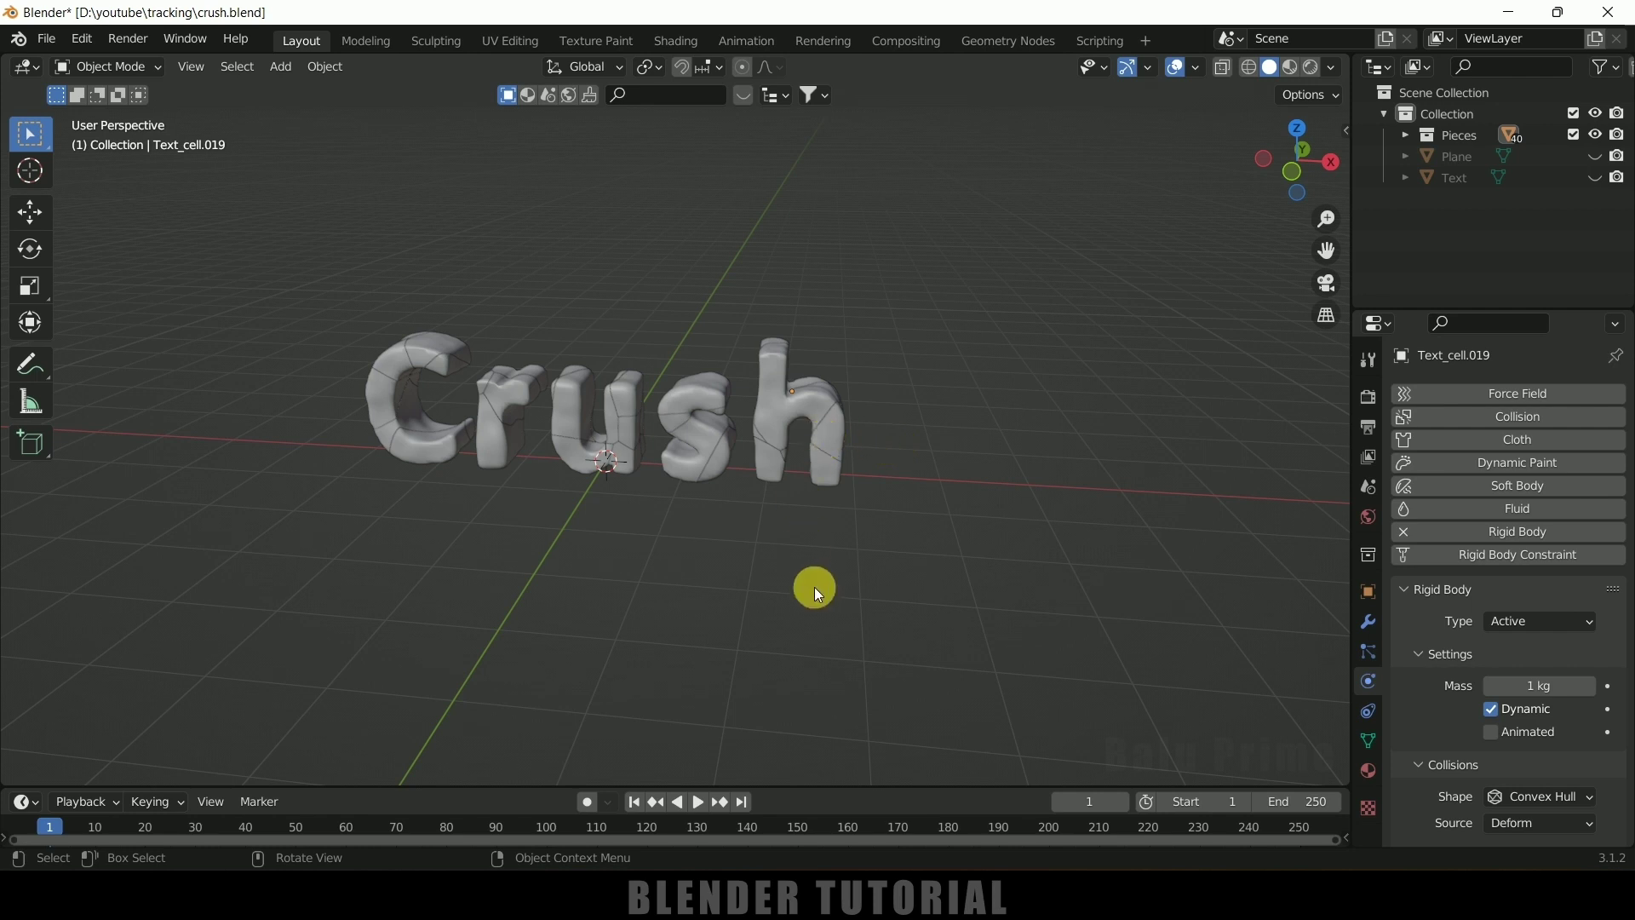
Enable Deactivation and Start Deactivated in the rigid body dynamics of the large h piece
scroll(815, 586, up, 3)
click(843, 345)
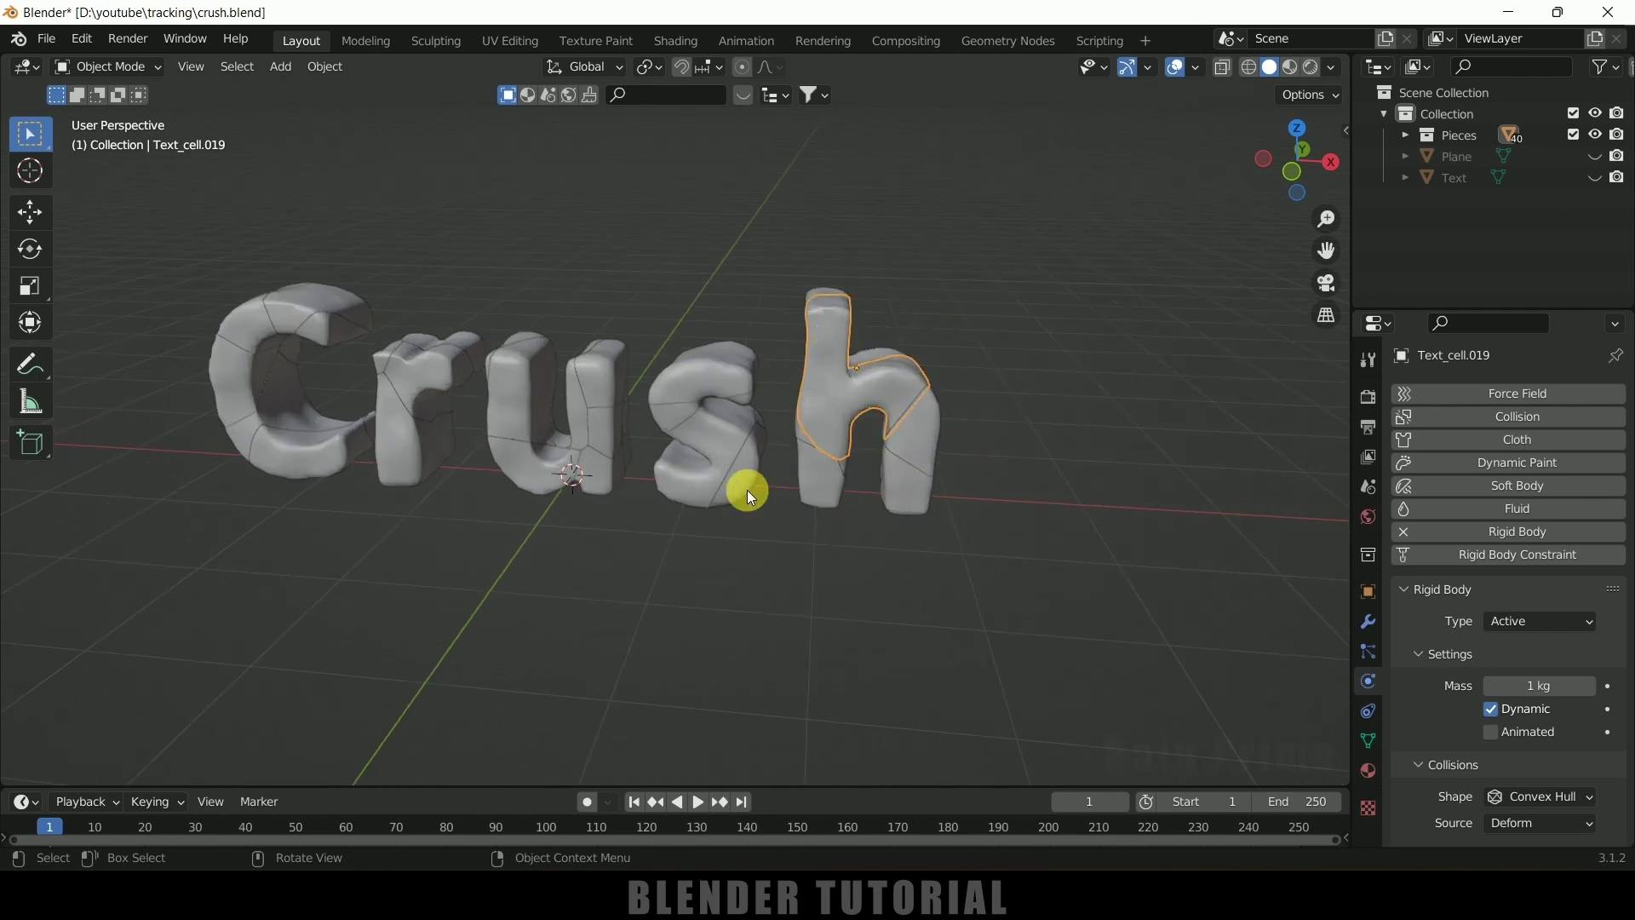
scroll(1423, 820, down, 3)
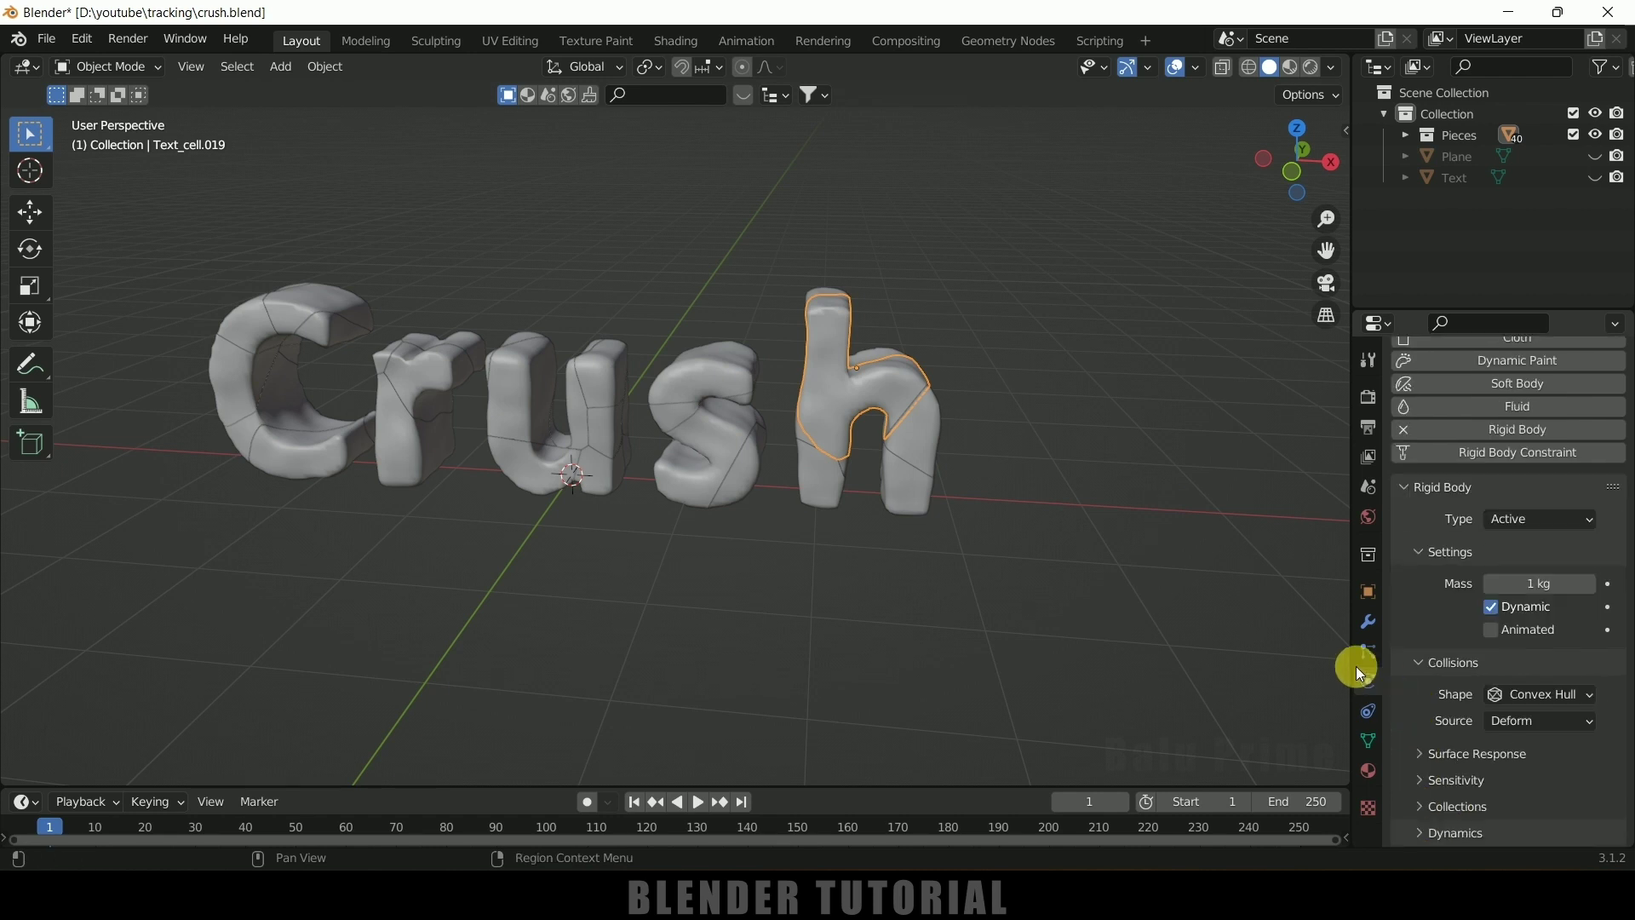
click(1427, 831)
scroll(1424, 828, down, 2)
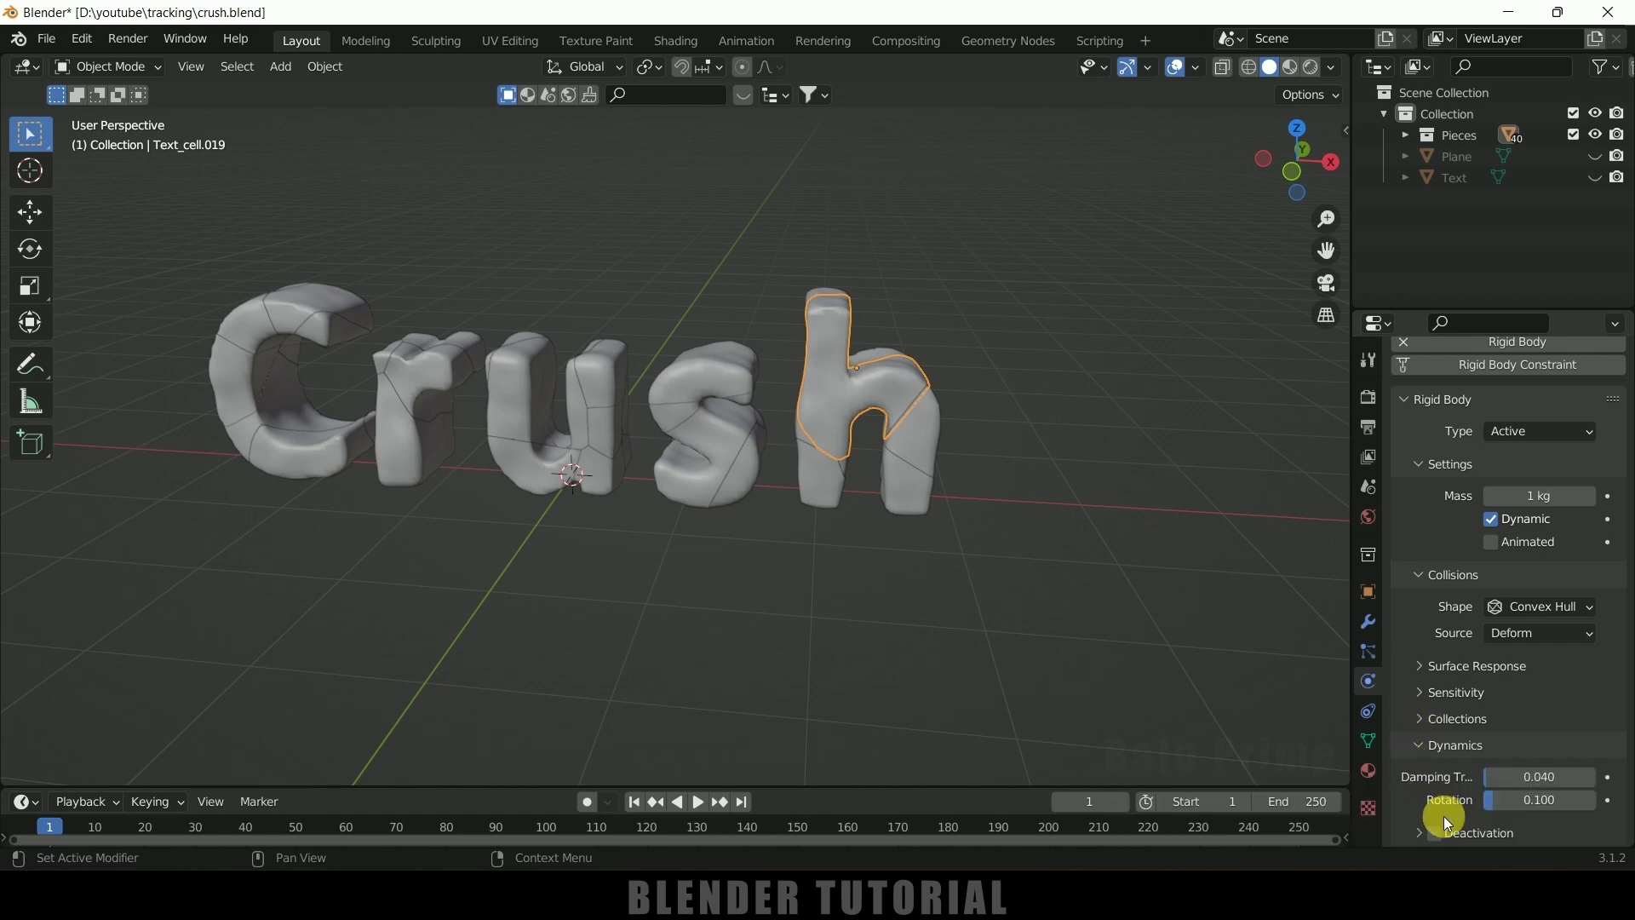
click(1433, 834)
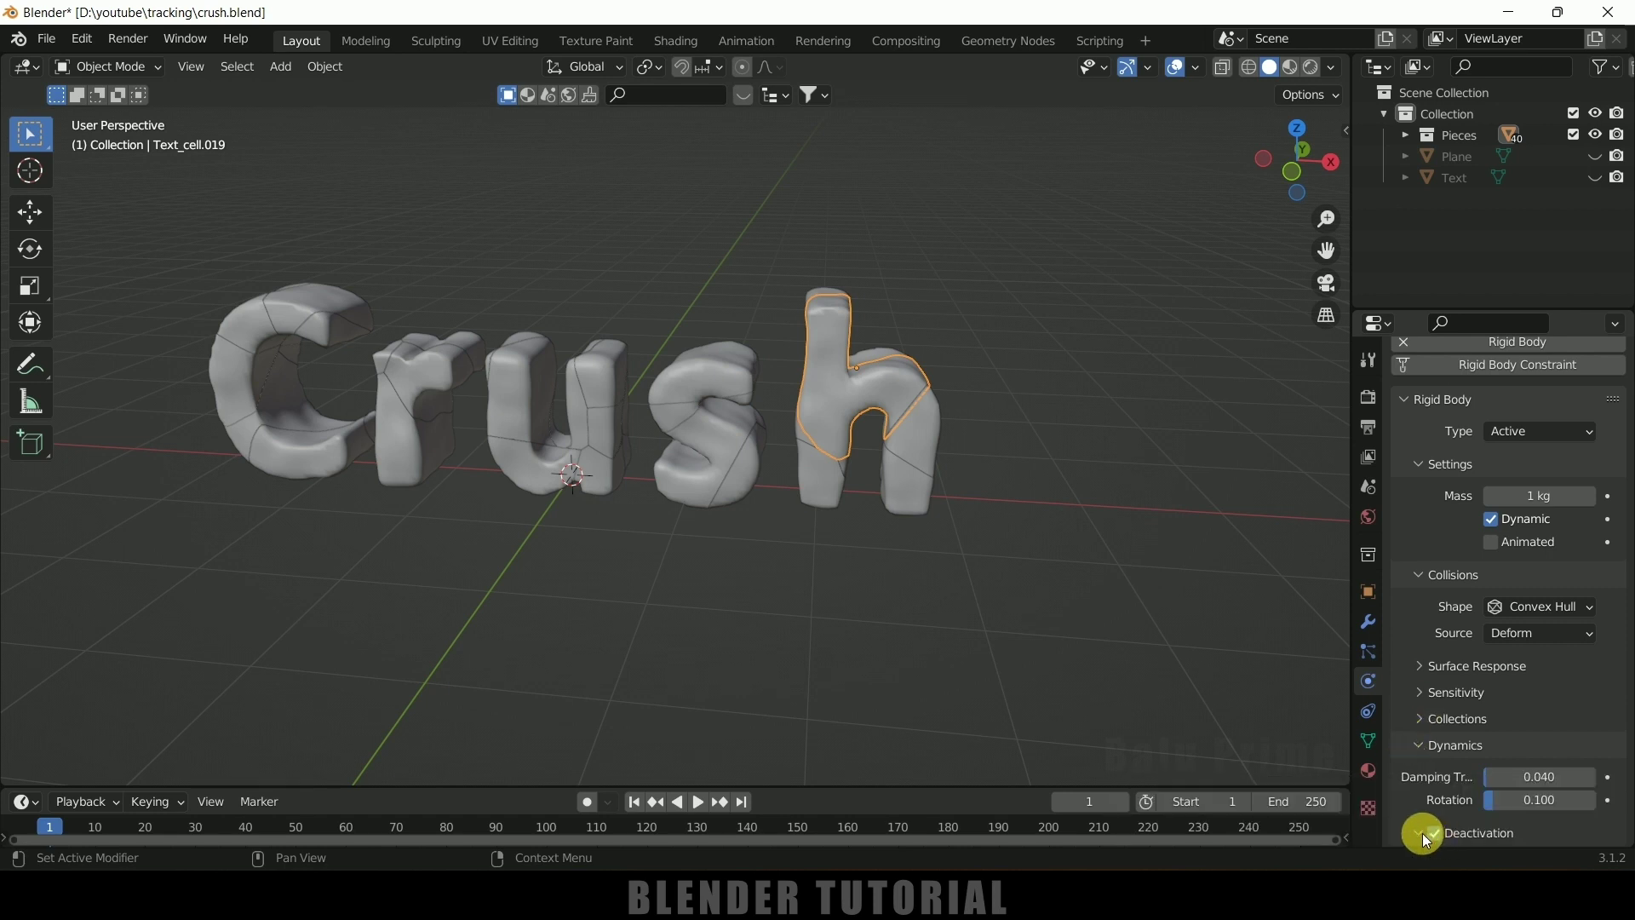
scroll(1422, 795, down, 2)
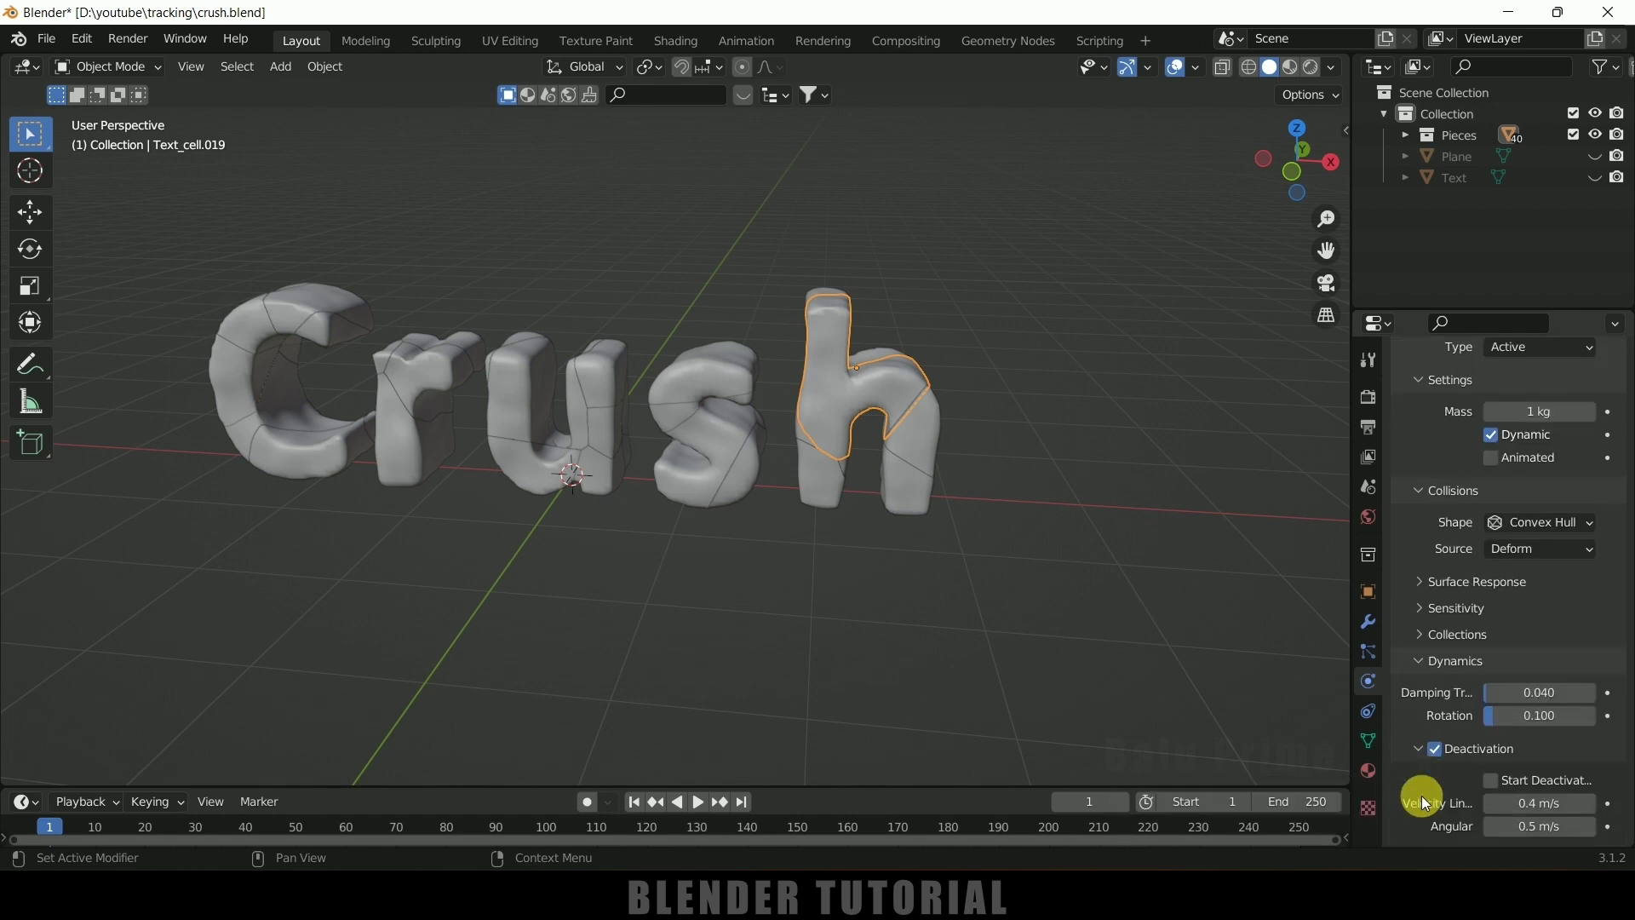
click(1494, 781)
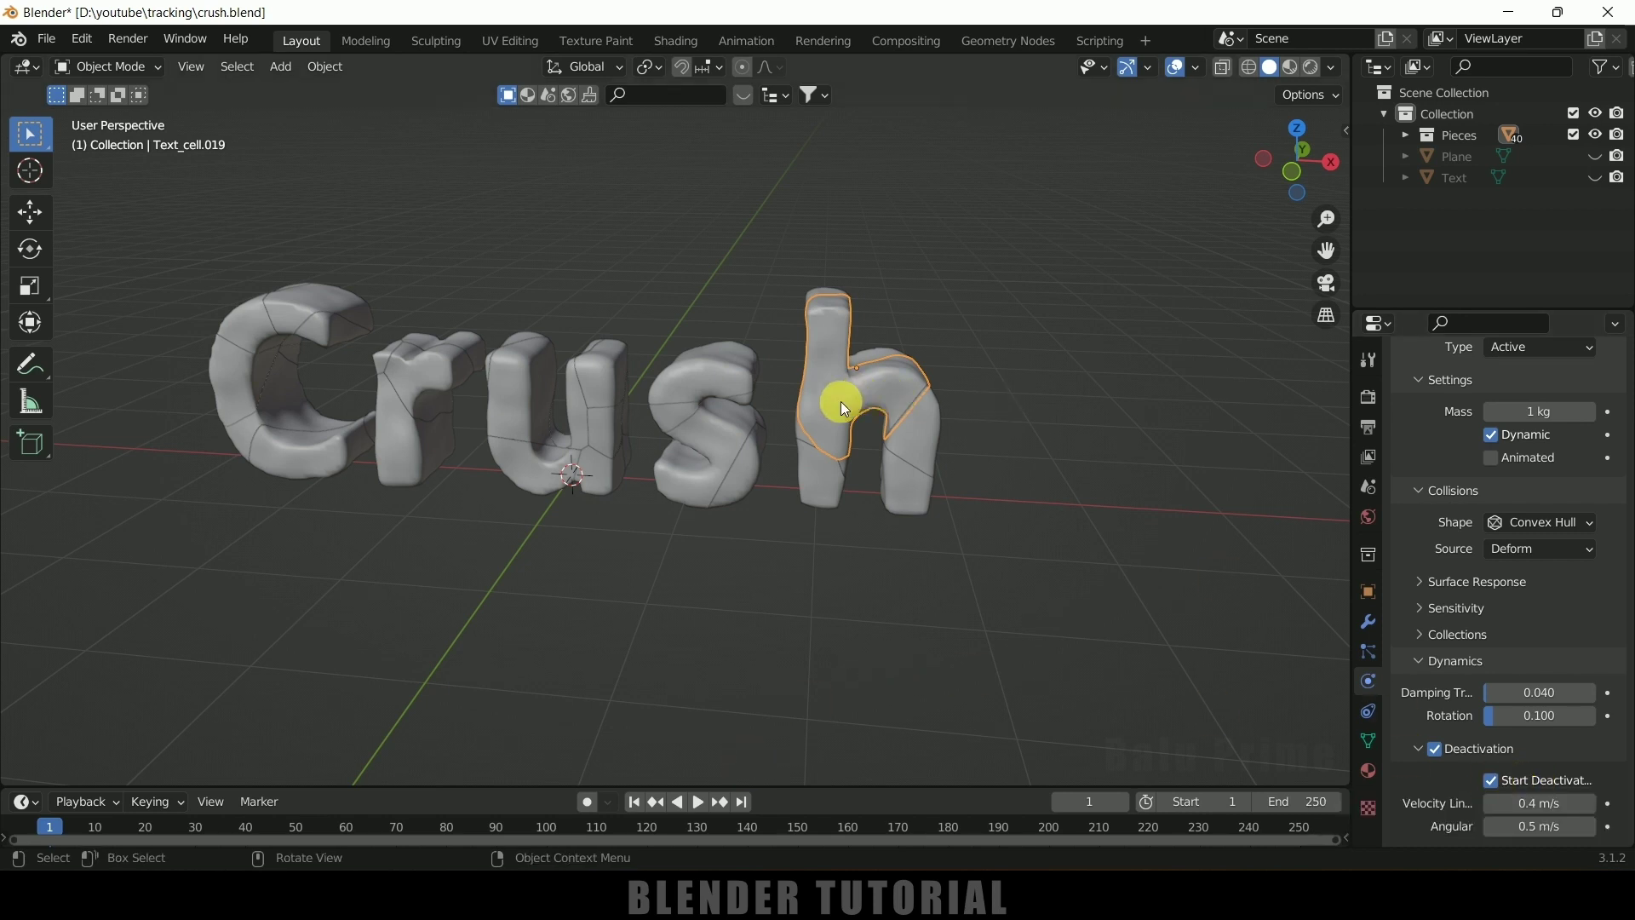
Select all letter pieces with the h piece active and copy its deactivation settings to them
click(992, 315)
click(837, 344)
key(b)
drag(146, 220, 1024, 554)
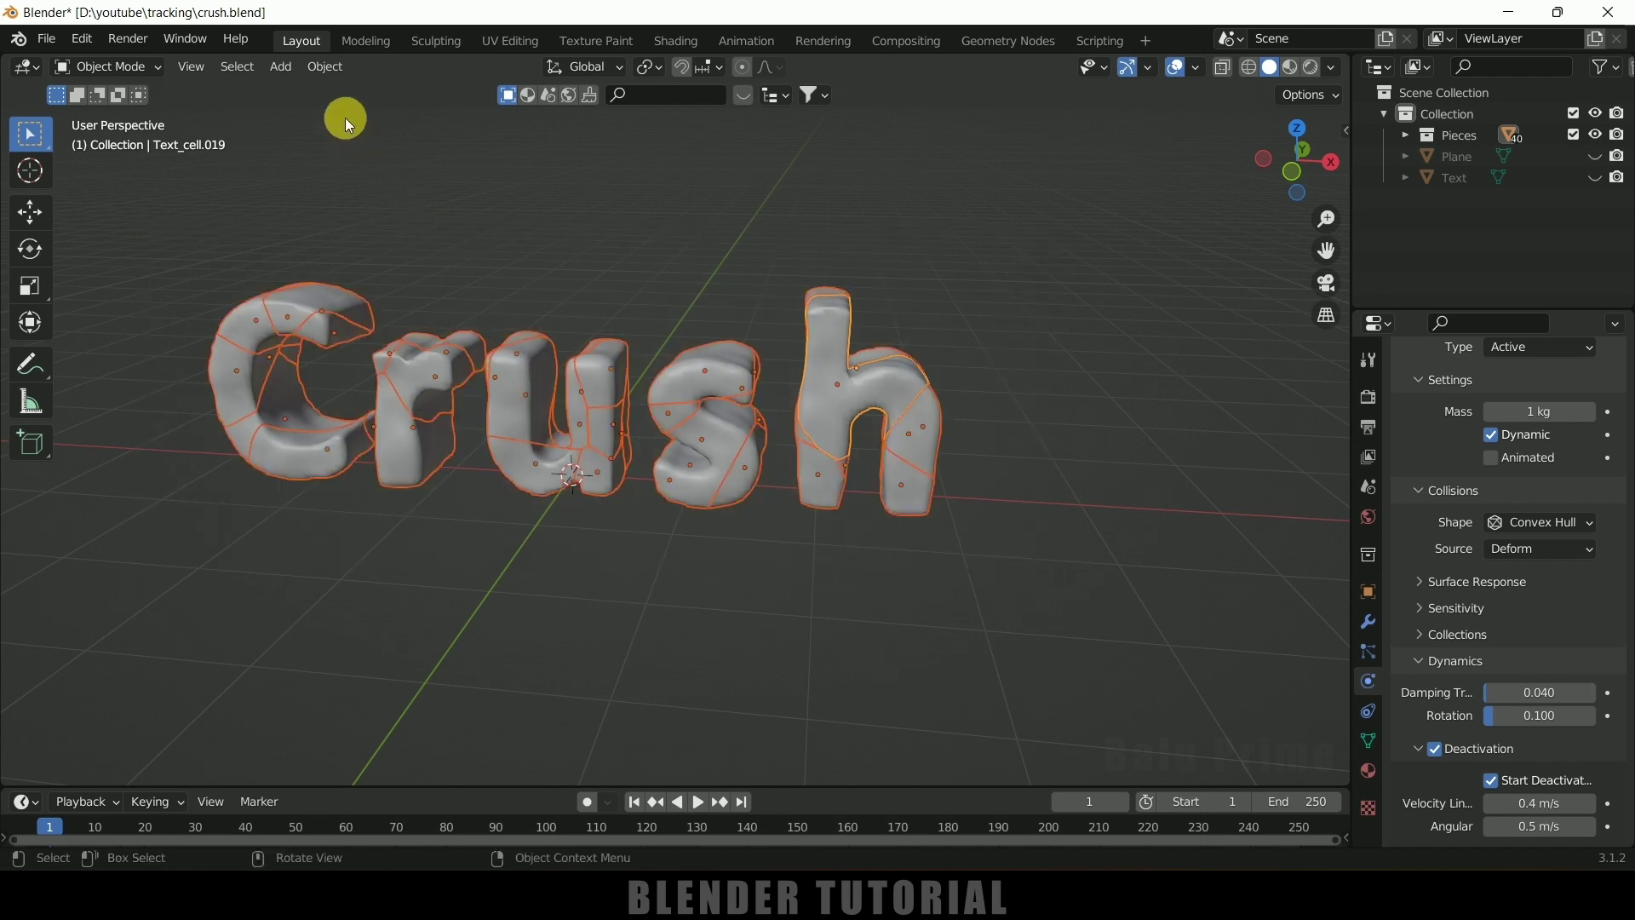
click(330, 73)
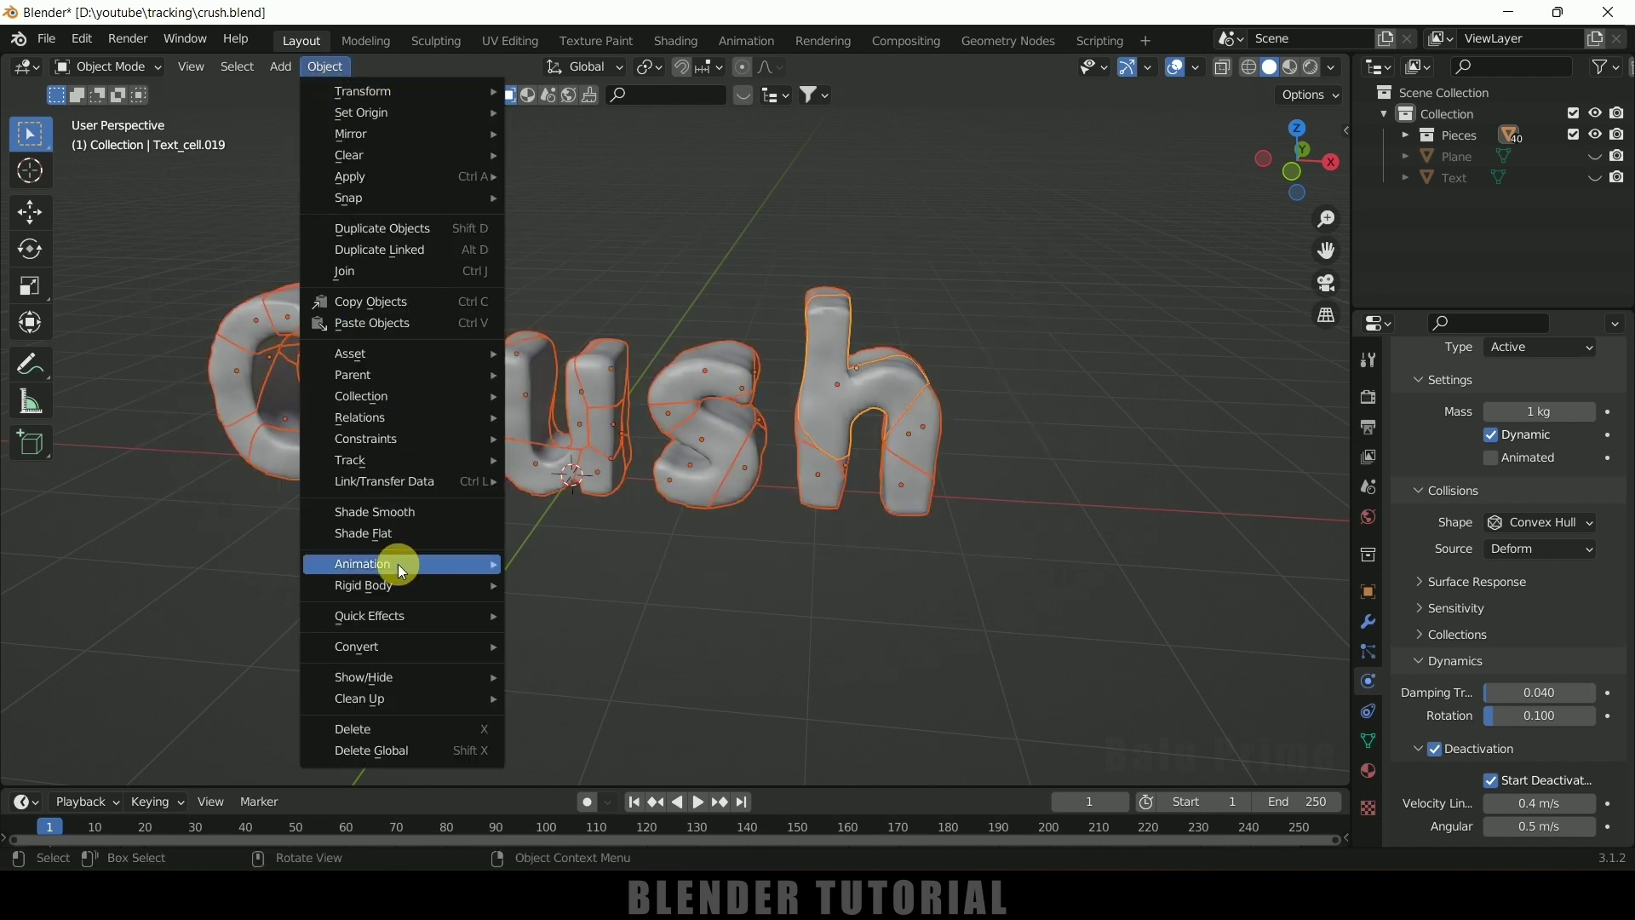
mouse_move(388, 586)
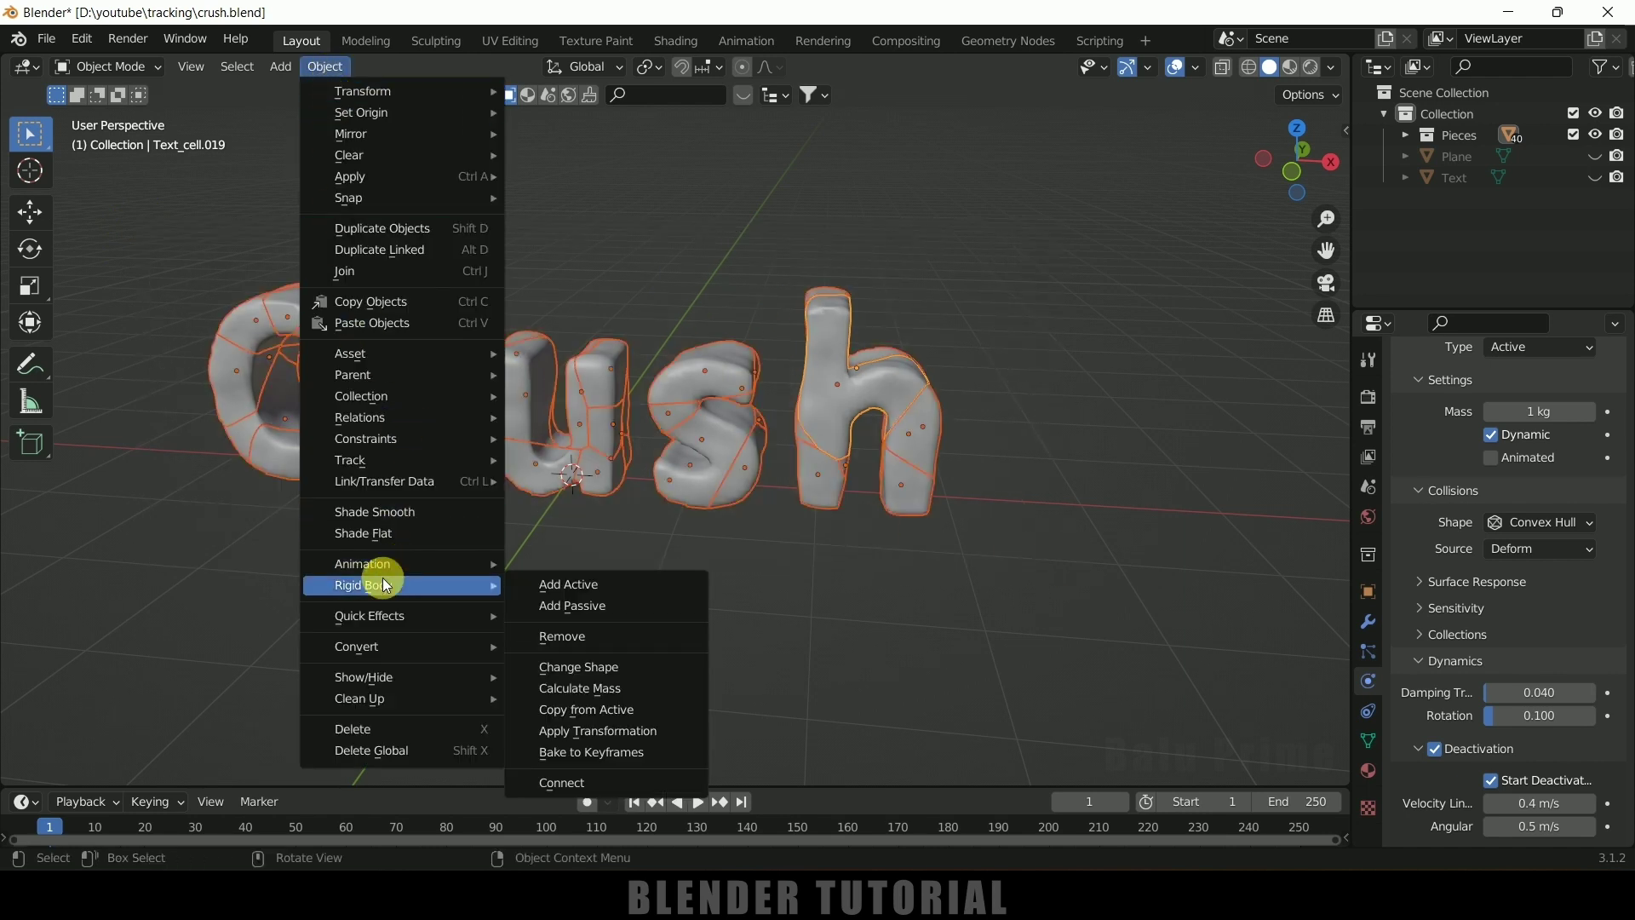
click(595, 710)
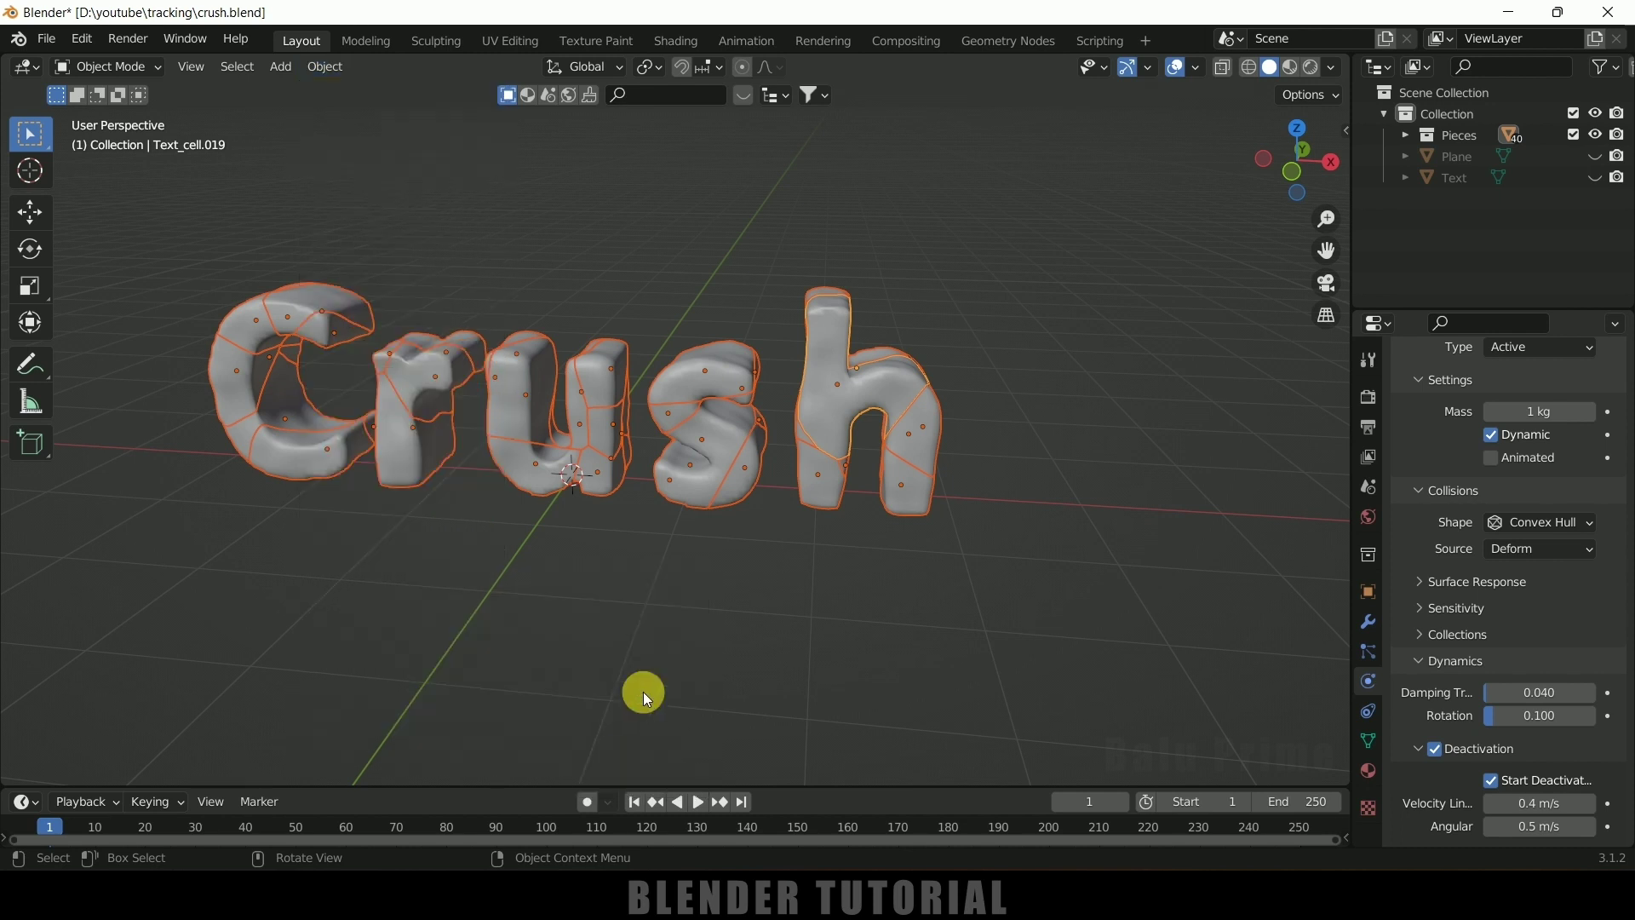
Play the simulation to check that the deactivated letters stay standing, and return to frame 1
click(699, 802)
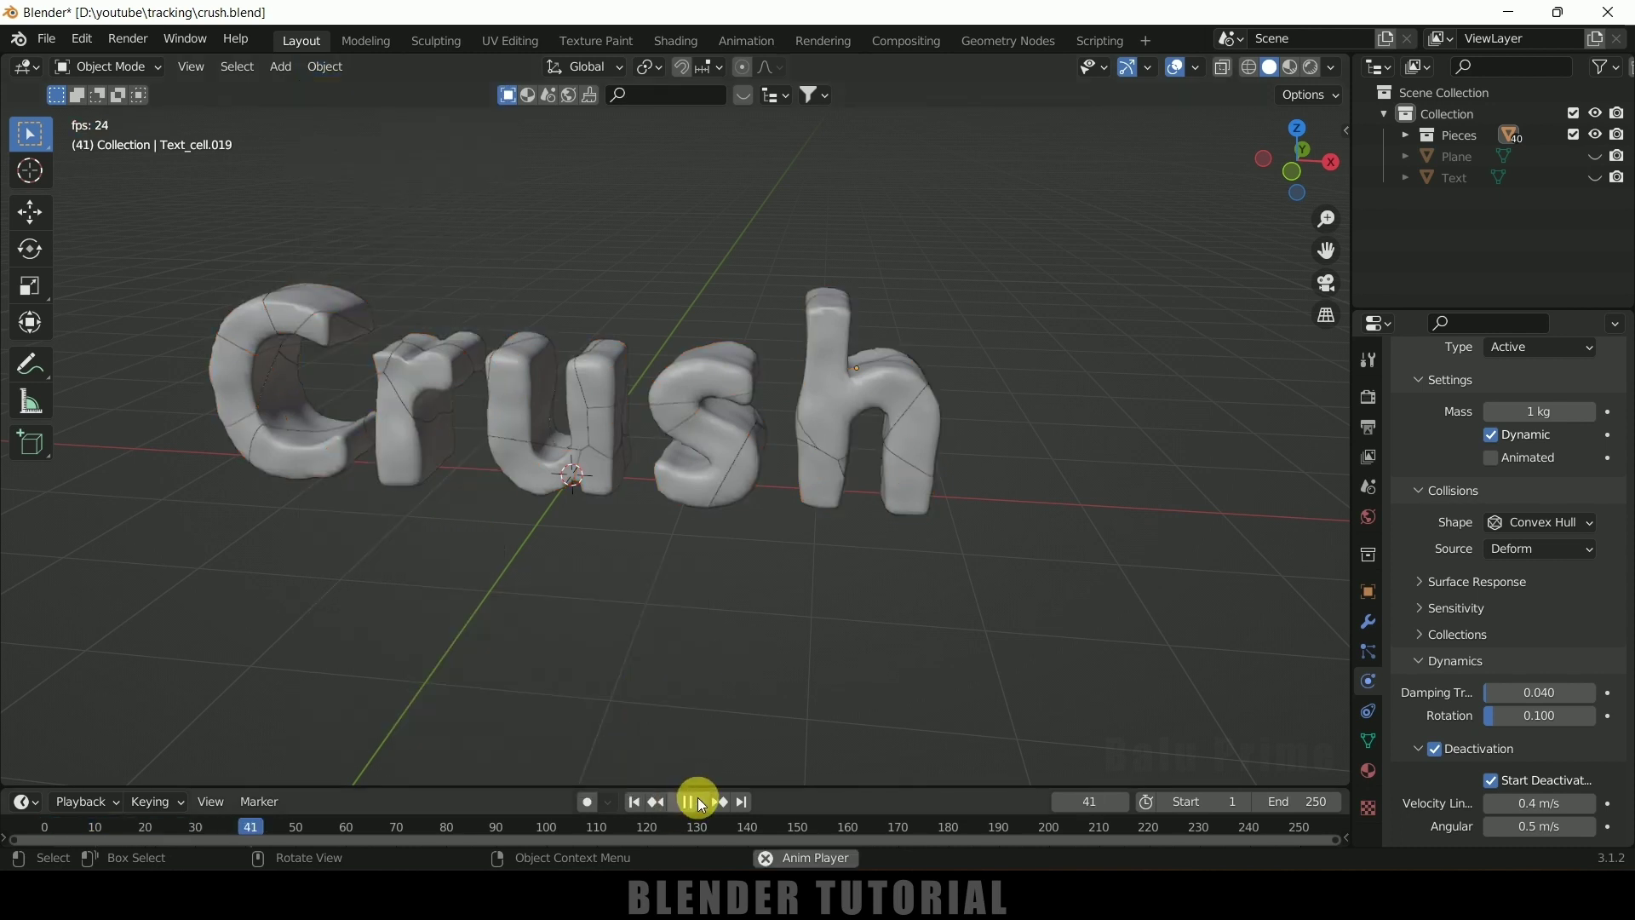
click(698, 802)
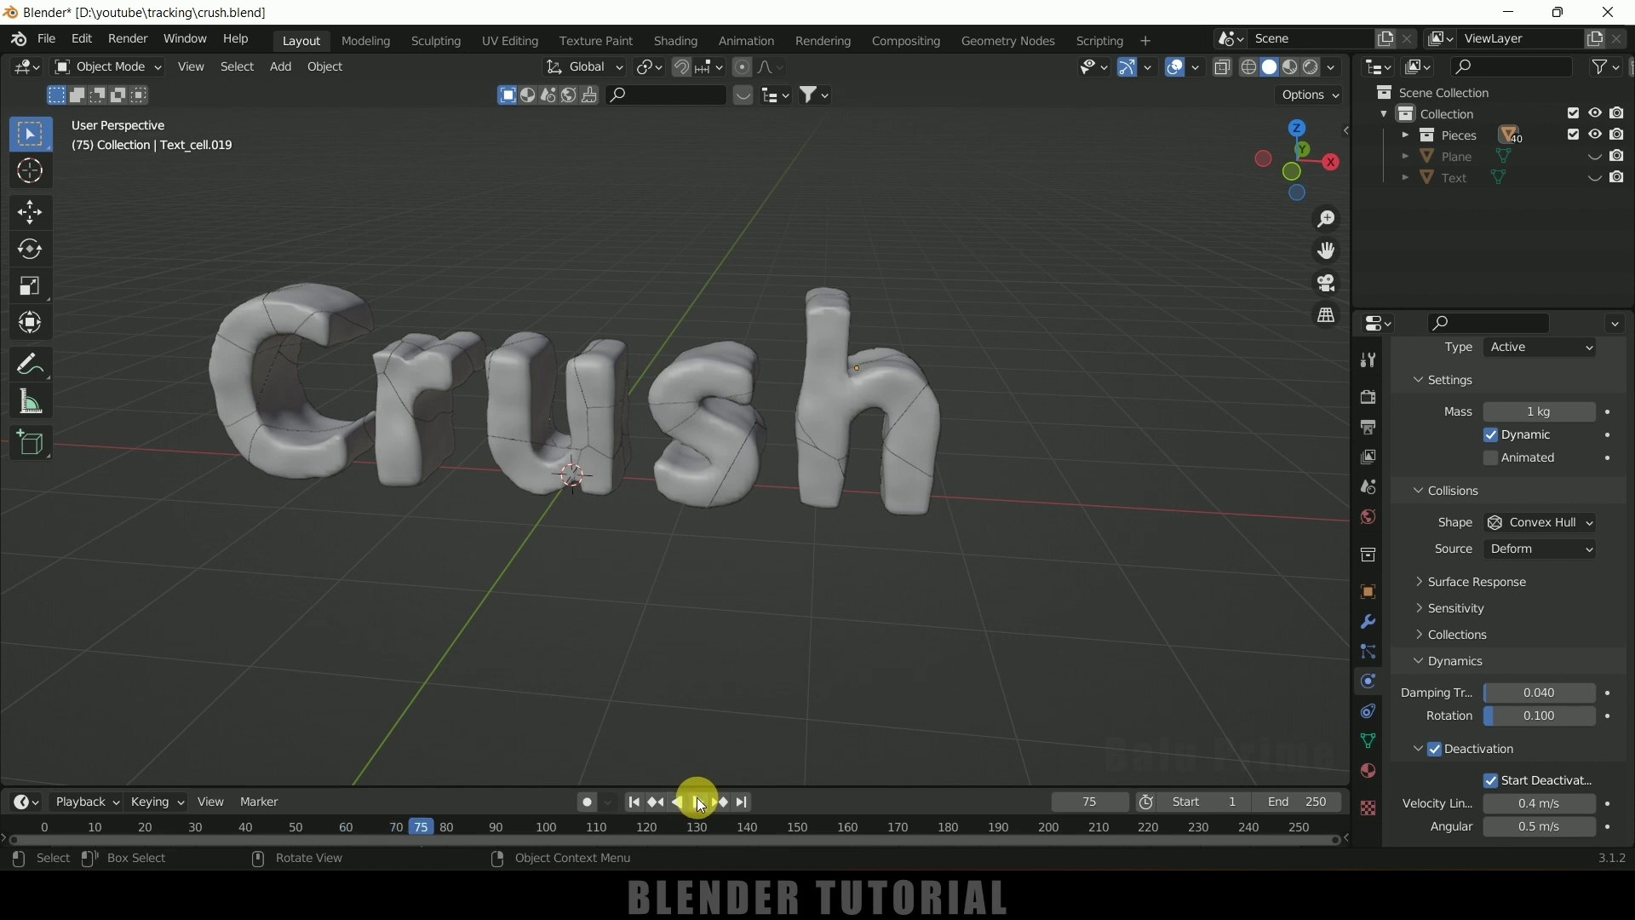
click(636, 802)
Add a cube and, in front view, raise it along Z until its base rests on the ground line
middle_drag(773, 609, 820, 608)
scroll(820, 608, up, 2)
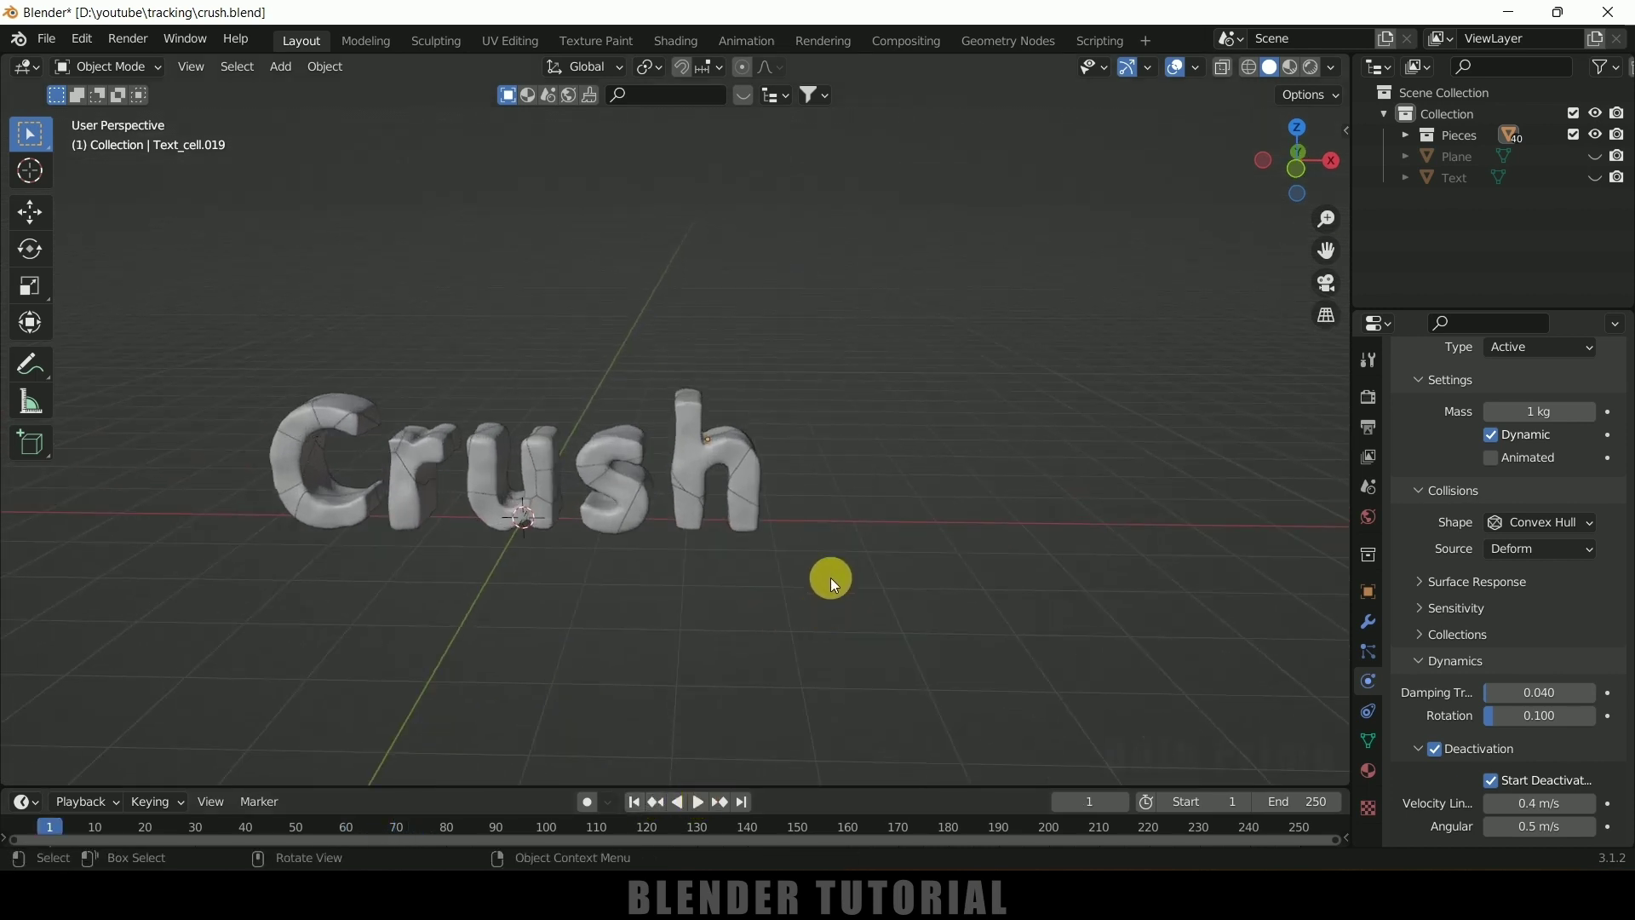
middle_drag(717, 479, 781, 595)
scroll(782, 592, down, 2)
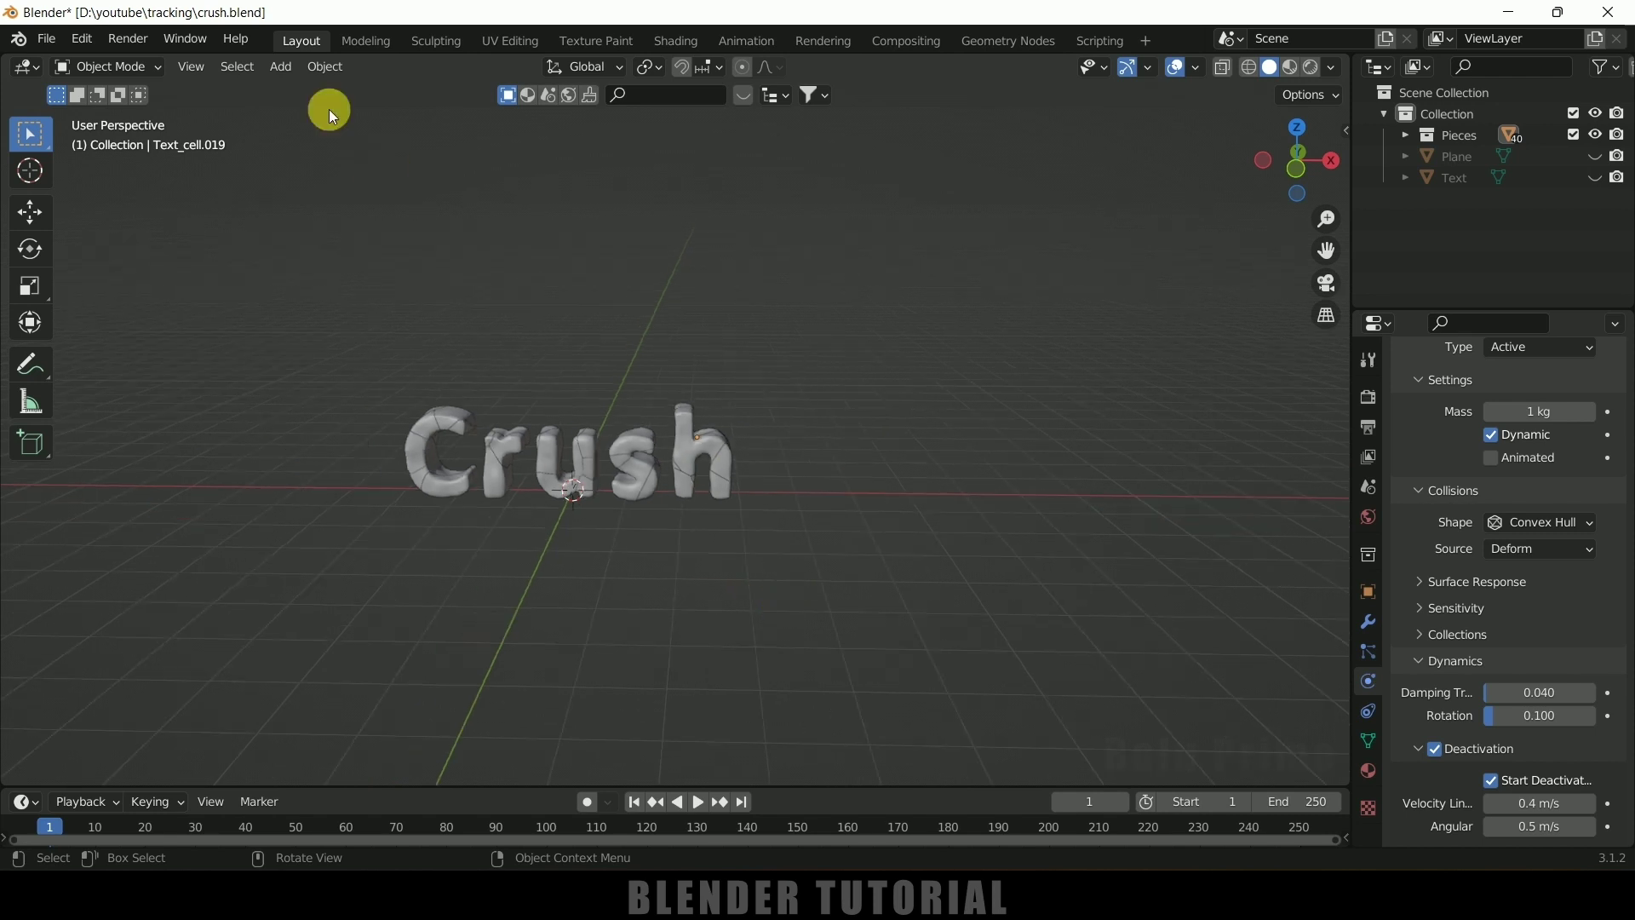
click(281, 66)
mouse_move(313, 94)
click(488, 106)
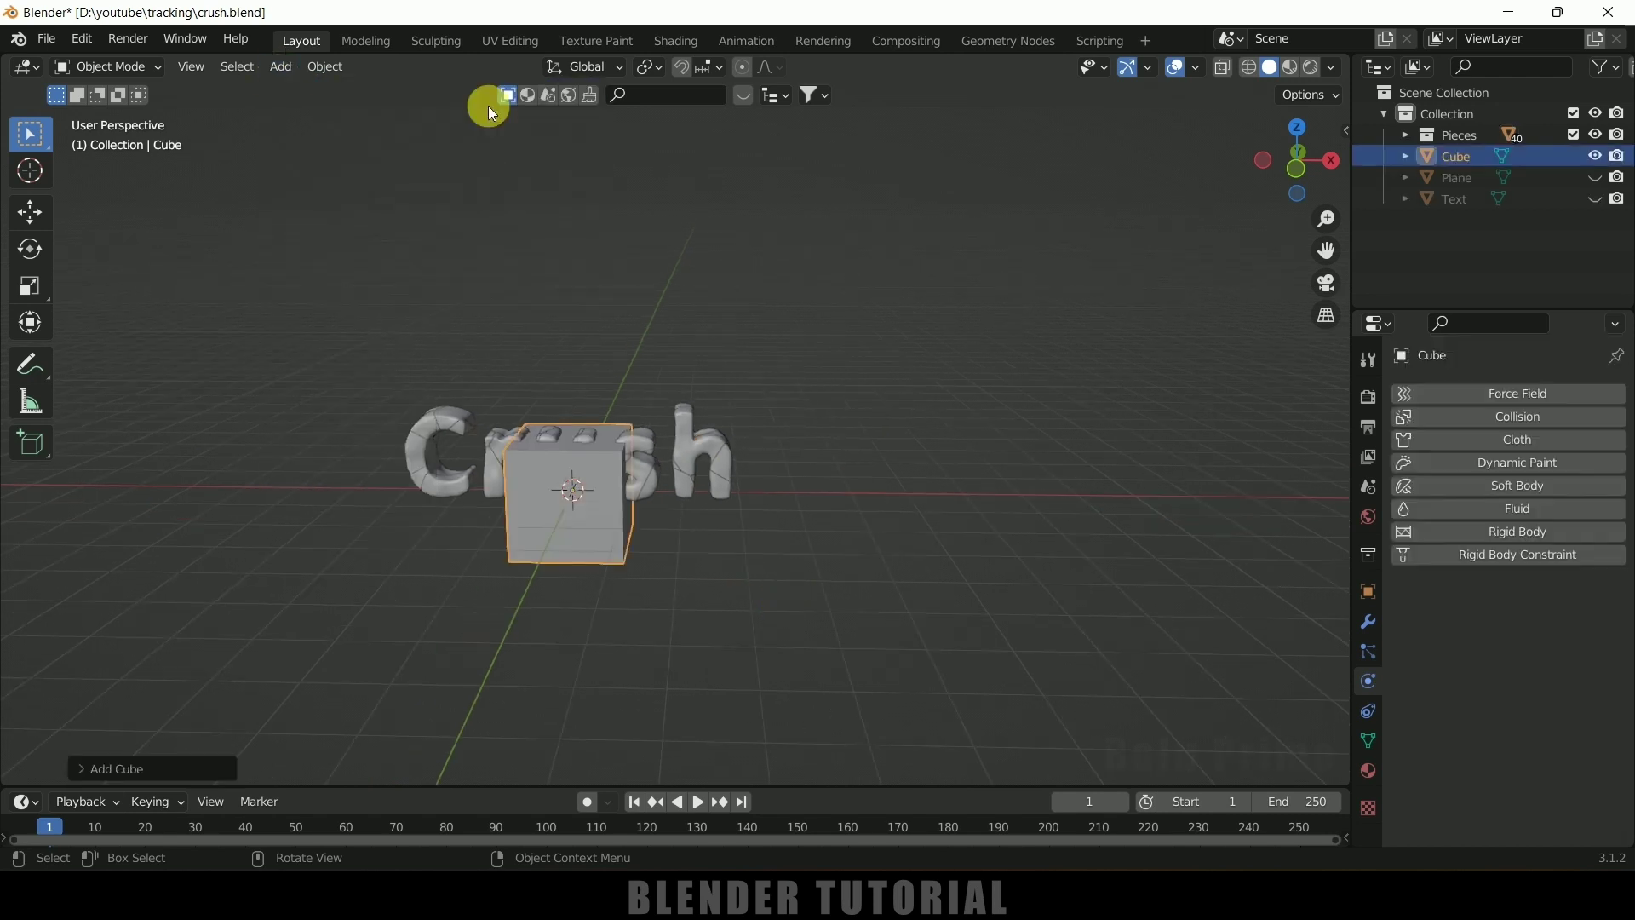
key(KP_1)
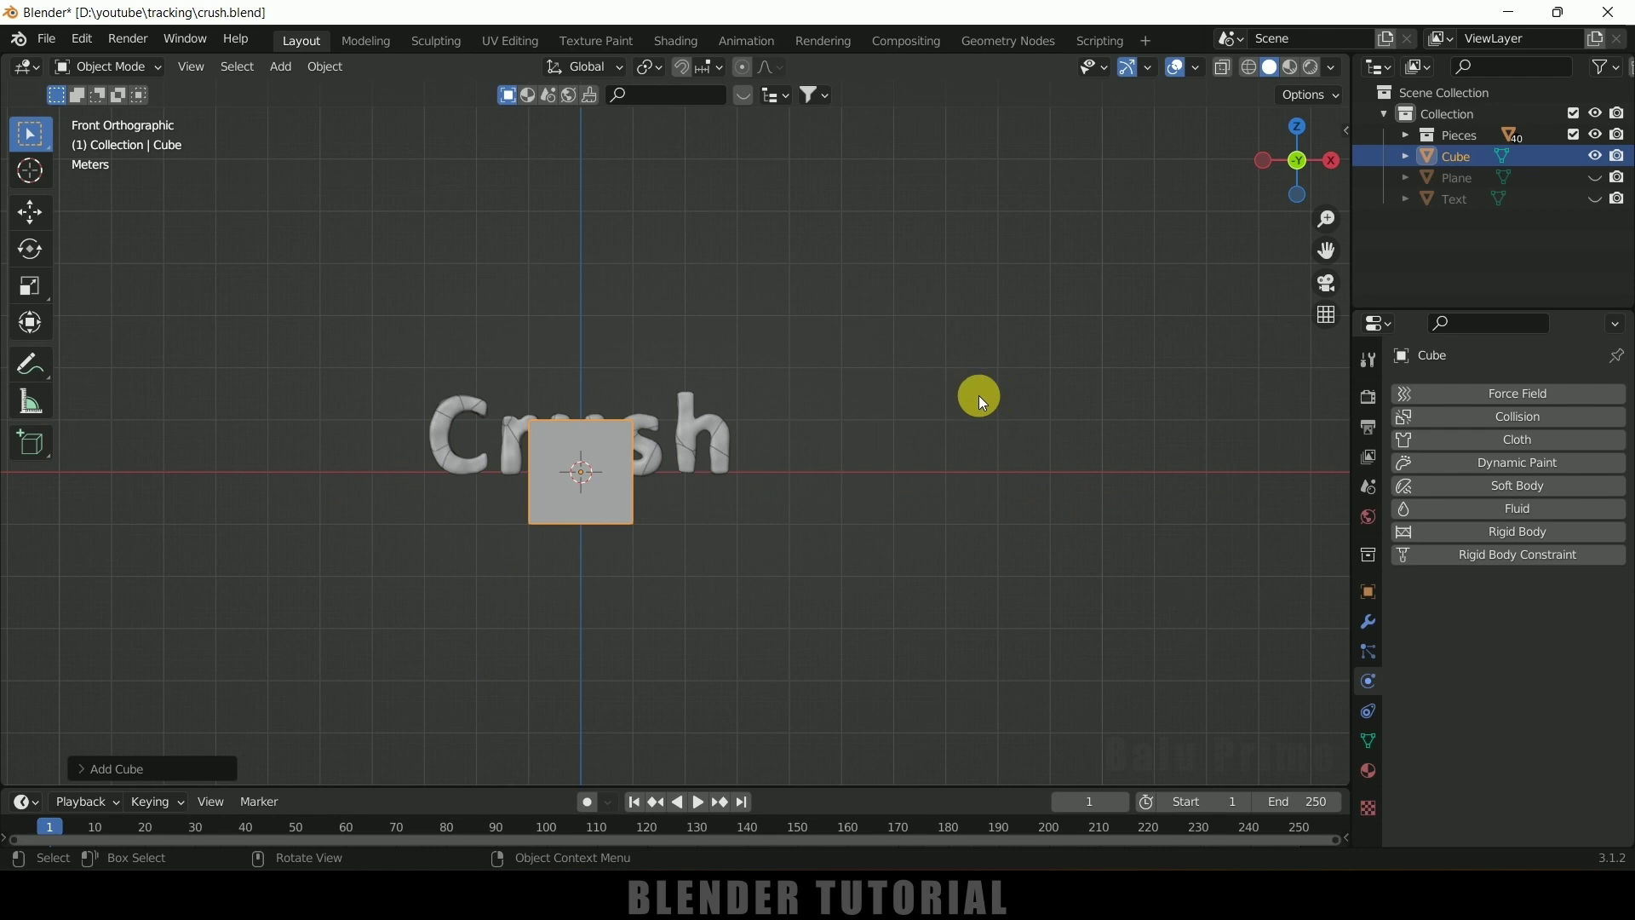
key(g)
key(z)
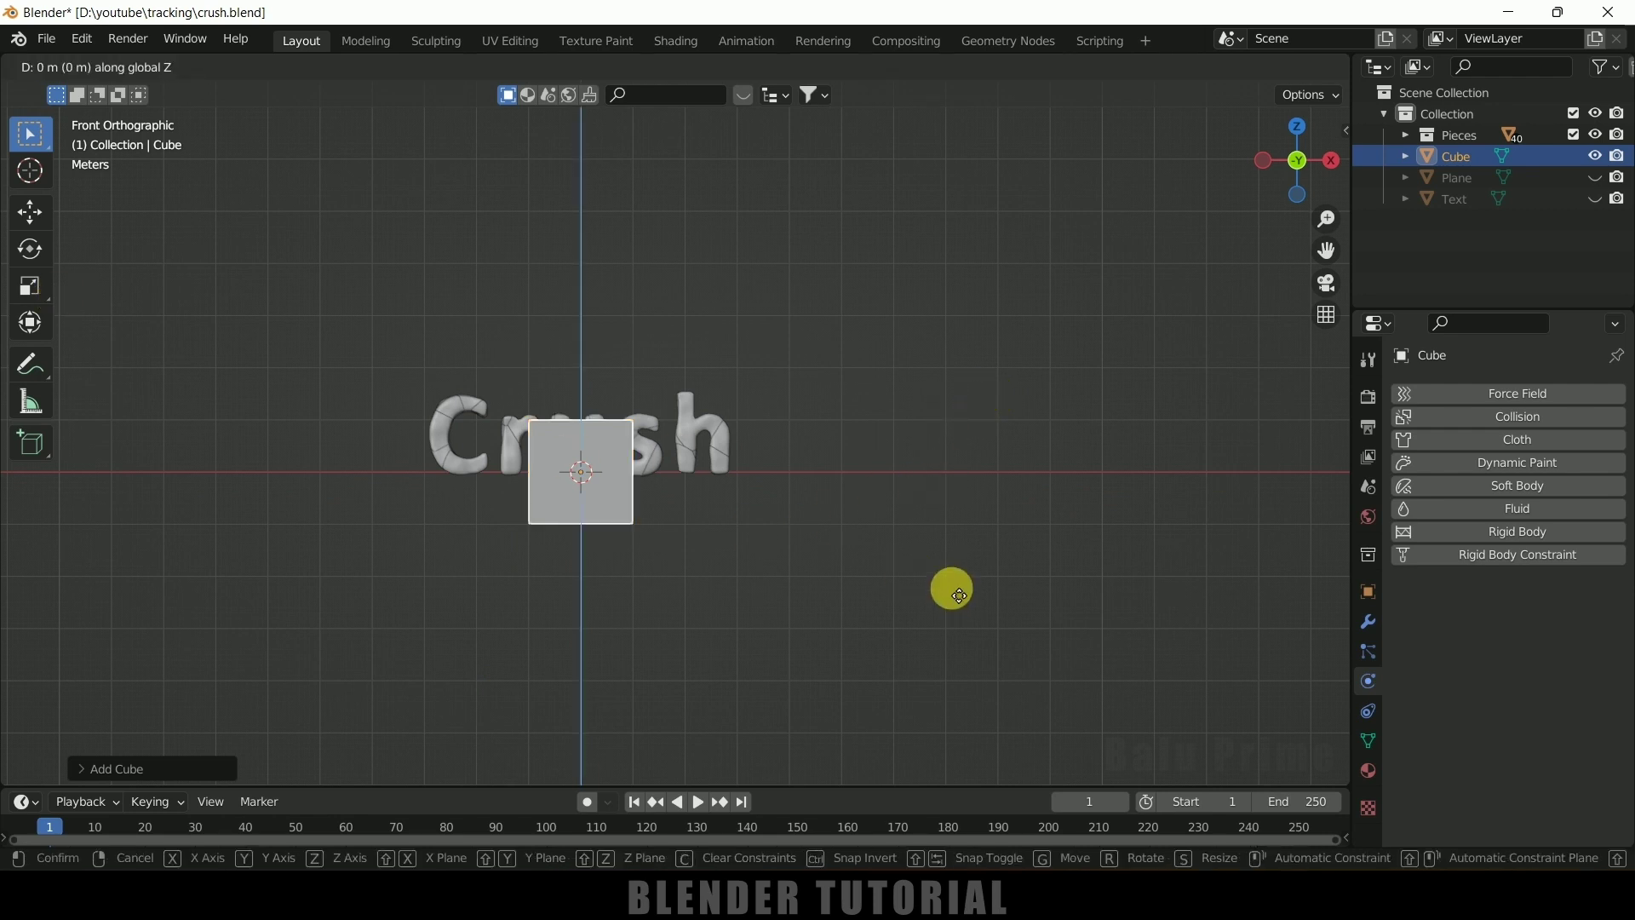
click(949, 542)
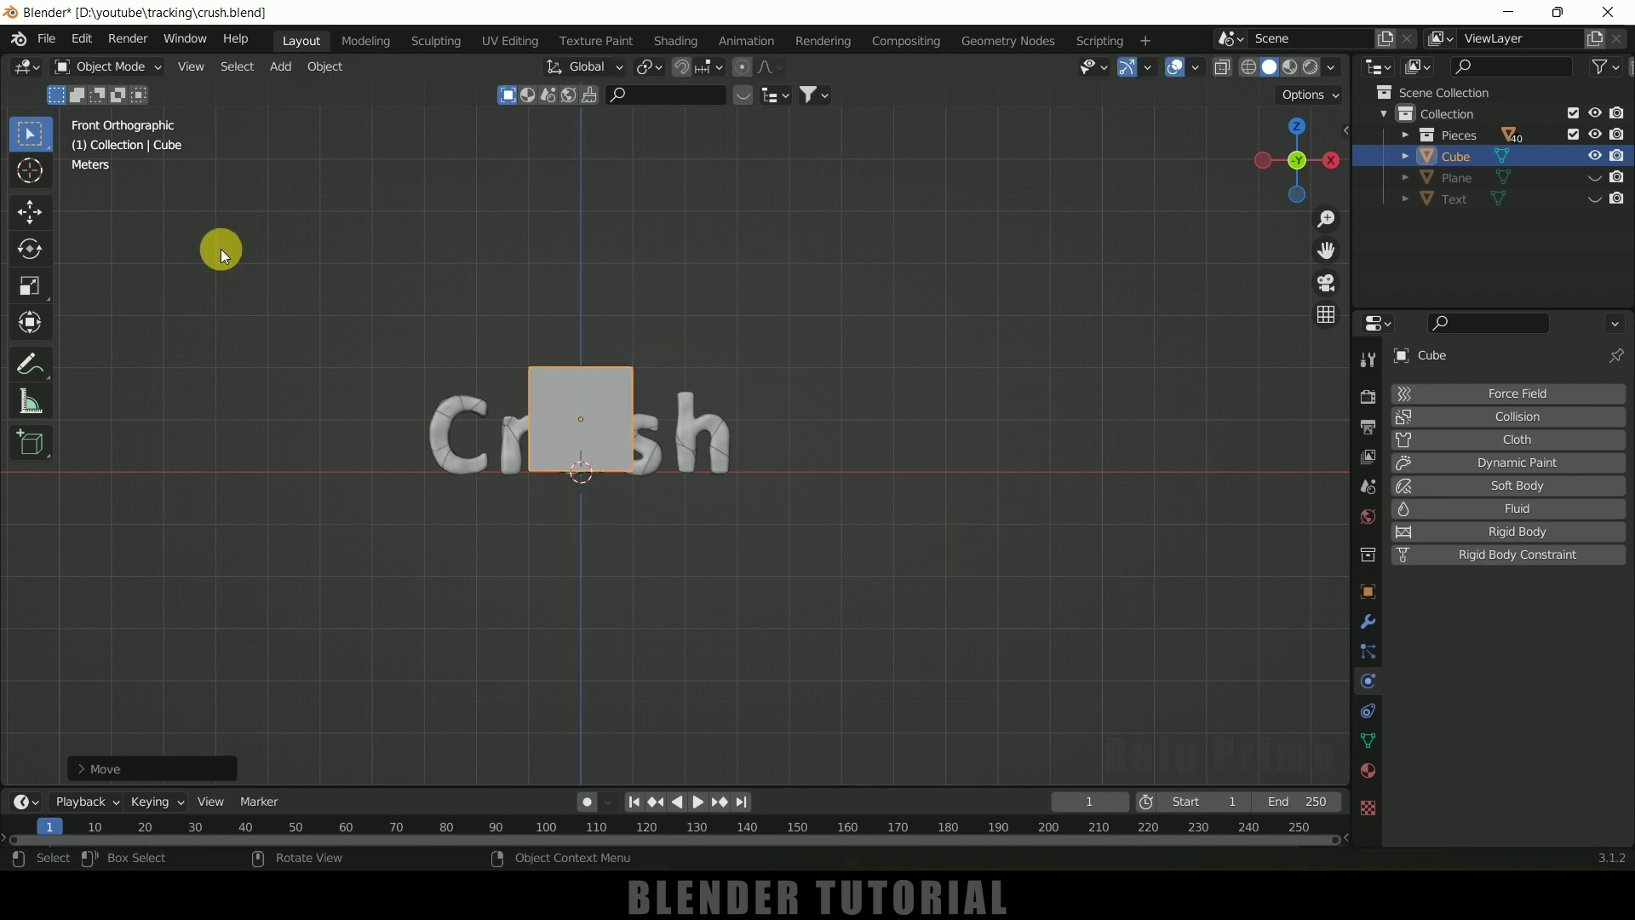
Move the cube along X to beyond the h, clear of the text
click(30, 212)
drag(629, 419, 1018, 464)
middle_drag(1025, 500, 942, 559)
In Edit Mode, stretch the cube along X away from the text, keeping the bottom edge nearest the letters in place
key(Tab)
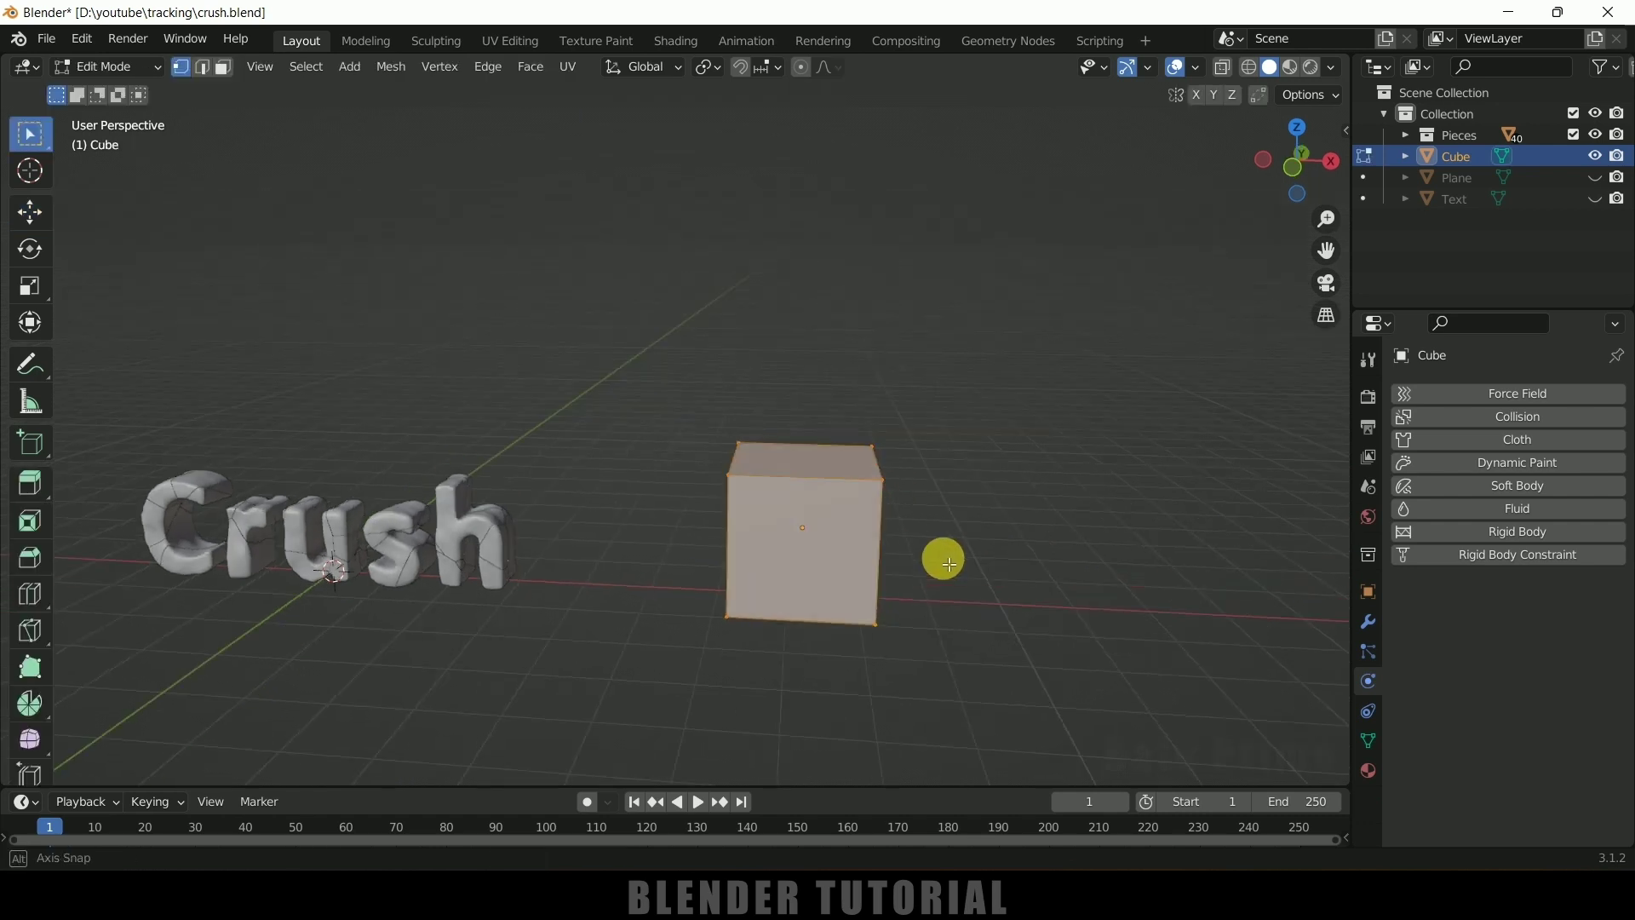
drag(661, 386, 948, 520)
middle_drag(948, 519, 918, 684)
mouse_move(993, 628)
middle_down()
mouse_move(1004, 636)
mouse_move(989, 613)
middle_up()
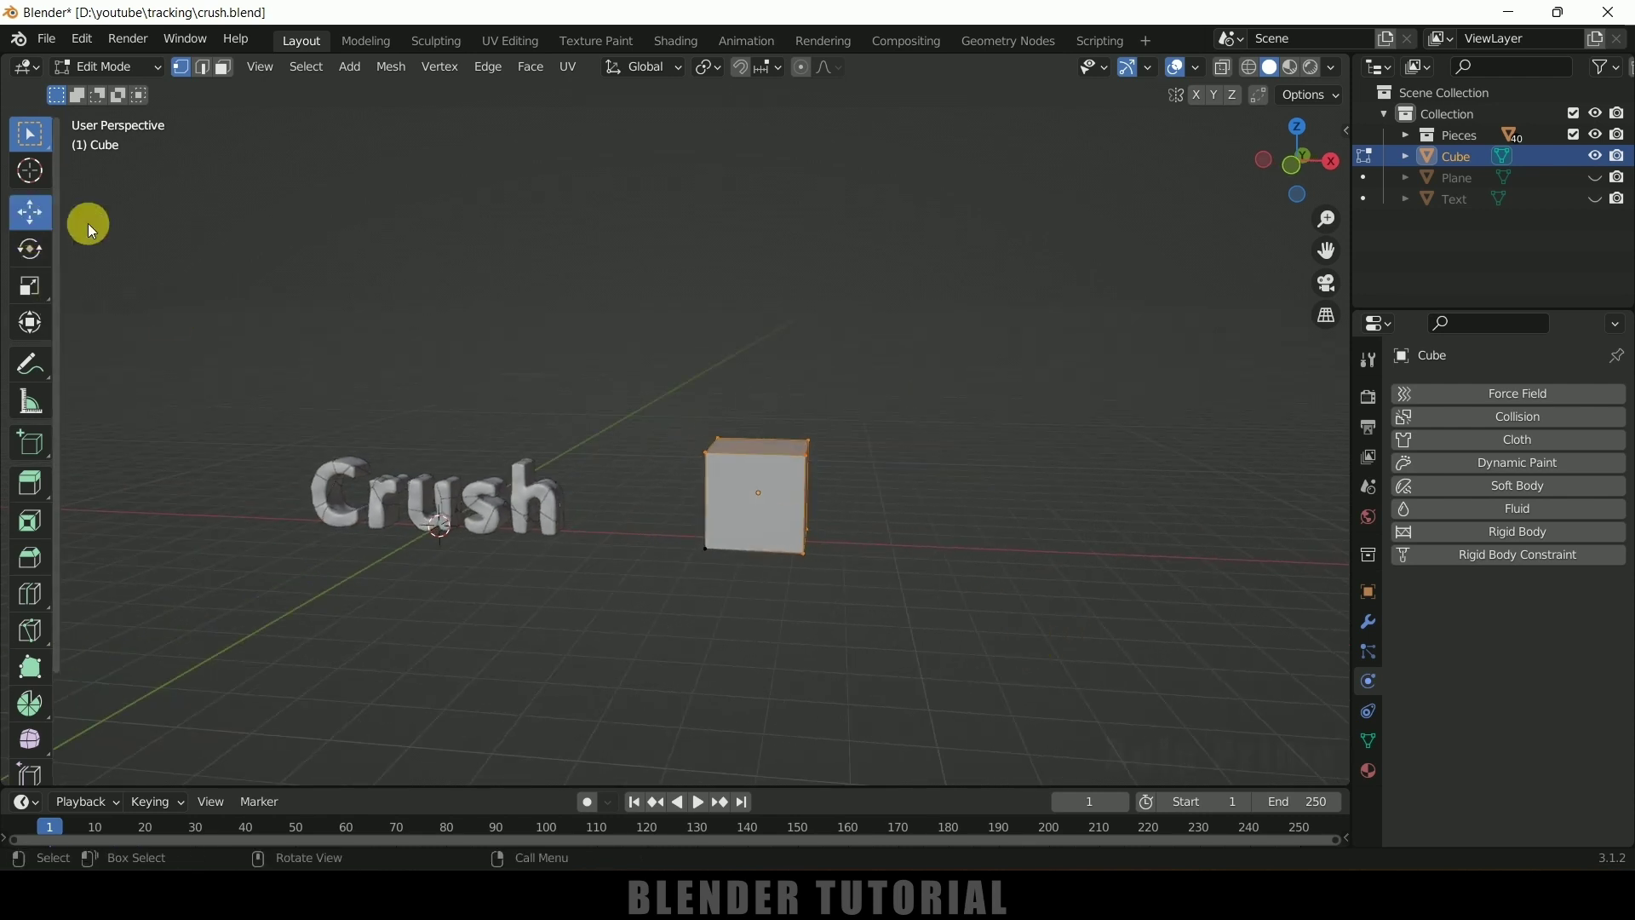
click(30, 212)
drag(774, 468, 1094, 494)
Lower the cube's top vertices along Z to make a low ramp, and return to Object Mode
drag(862, 337, 1116, 513)
drag(1009, 374, 990, 416)
scroll(963, 503, up, 2)
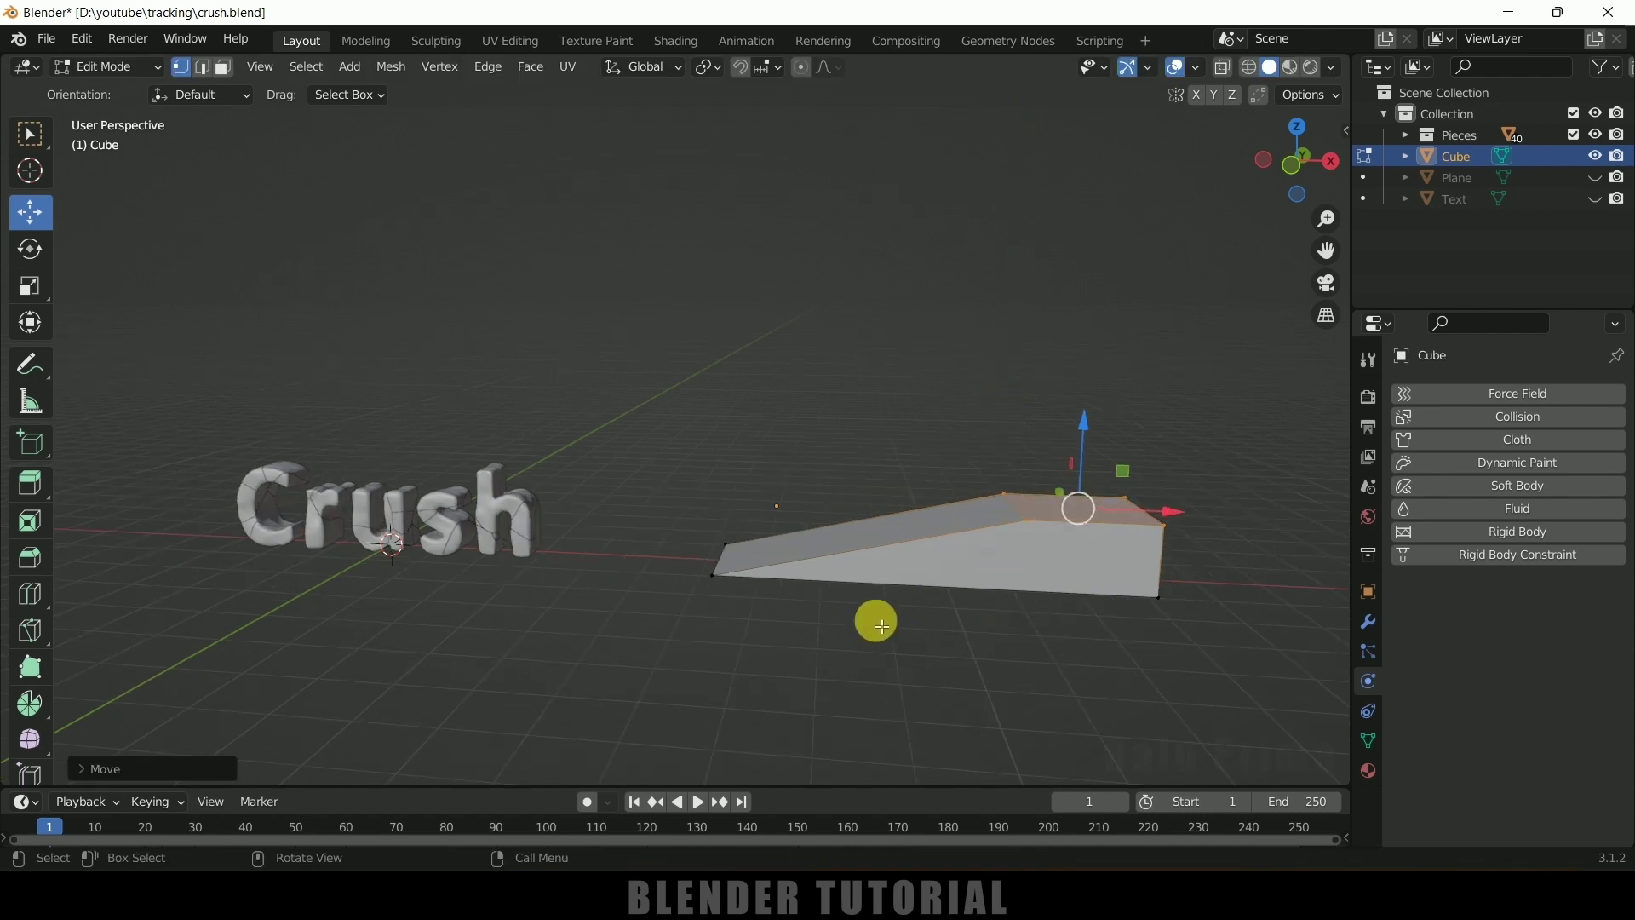
key(Tab)
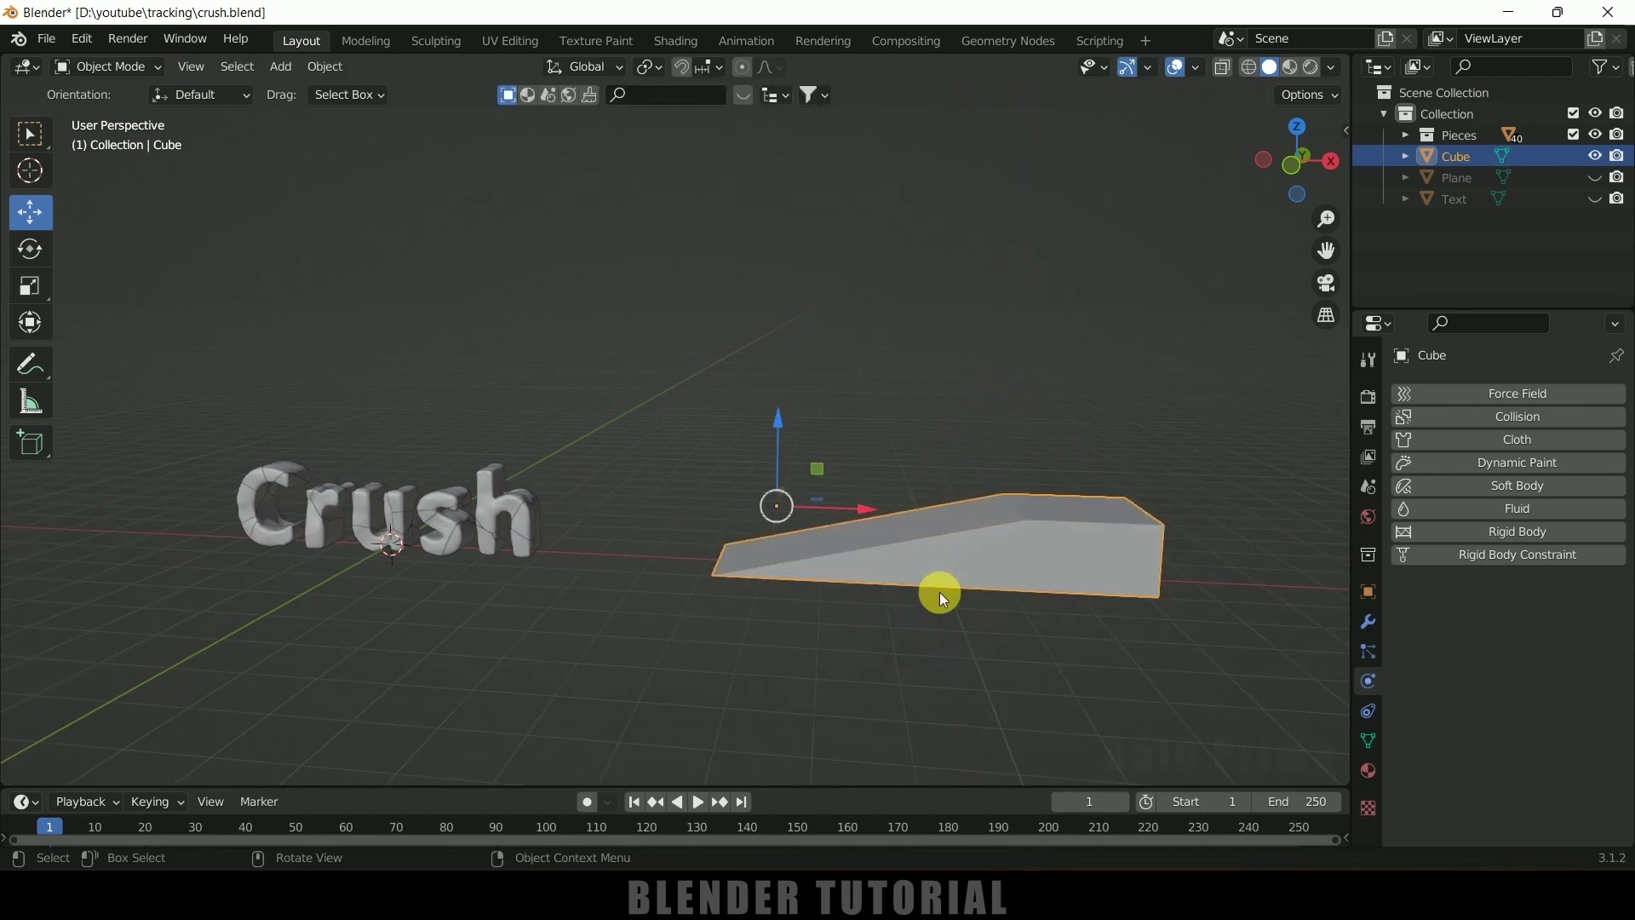
Deselect the ramp and add a UV sphere at the 3D cursor
shift+middle_drag(939, 595, 878, 602)
scroll(881, 607, up, 2)
click(758, 505)
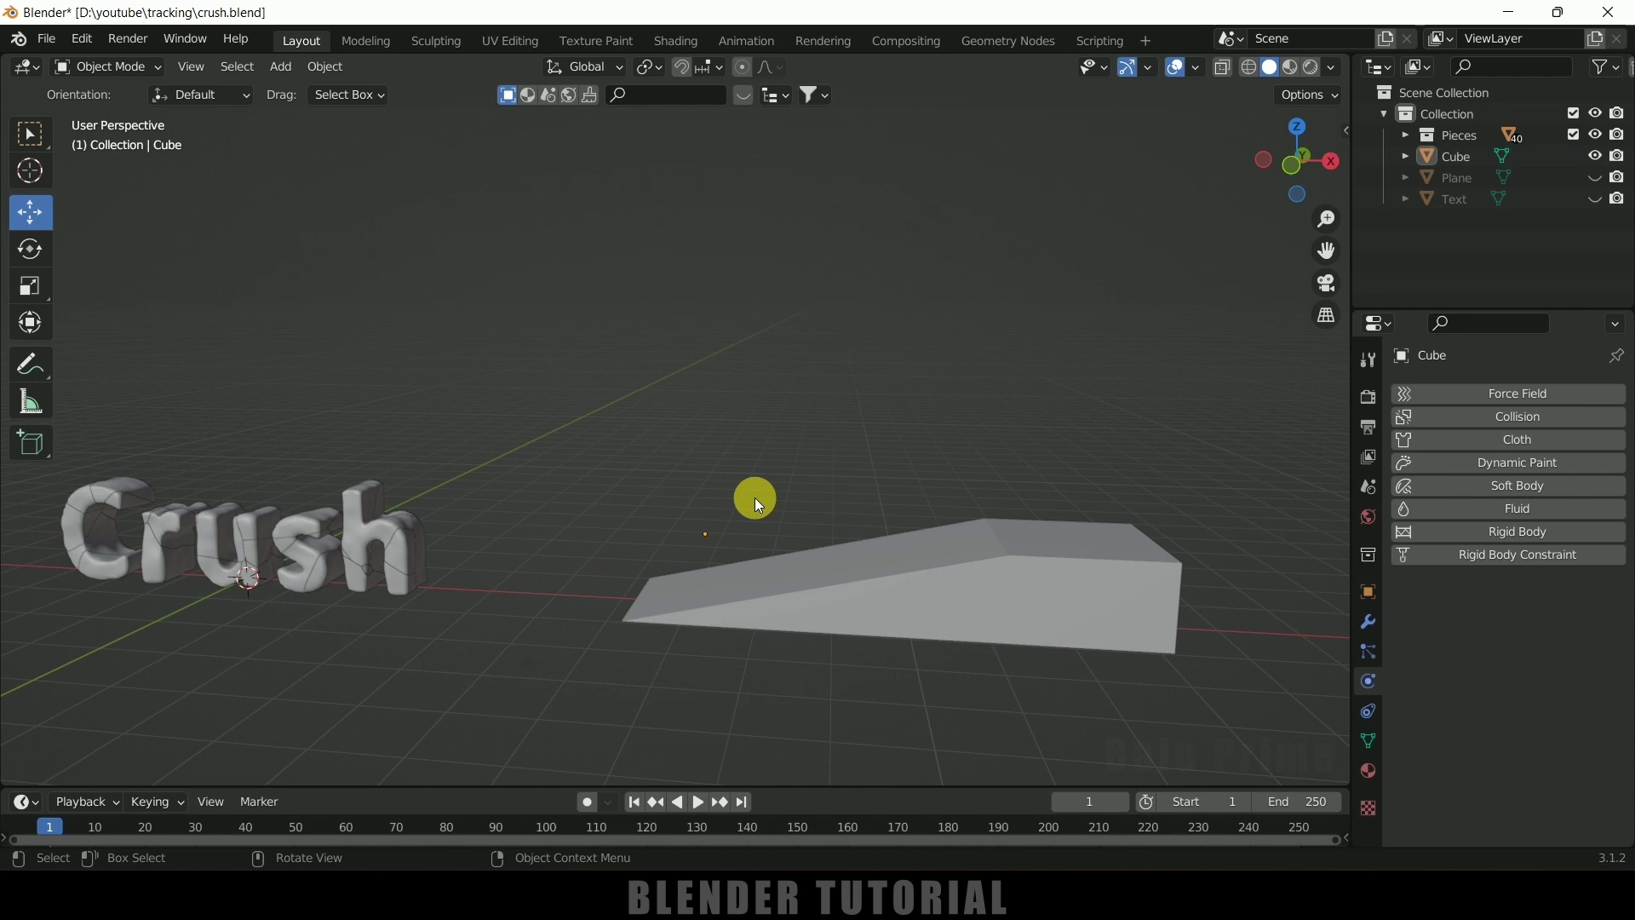
click(280, 68)
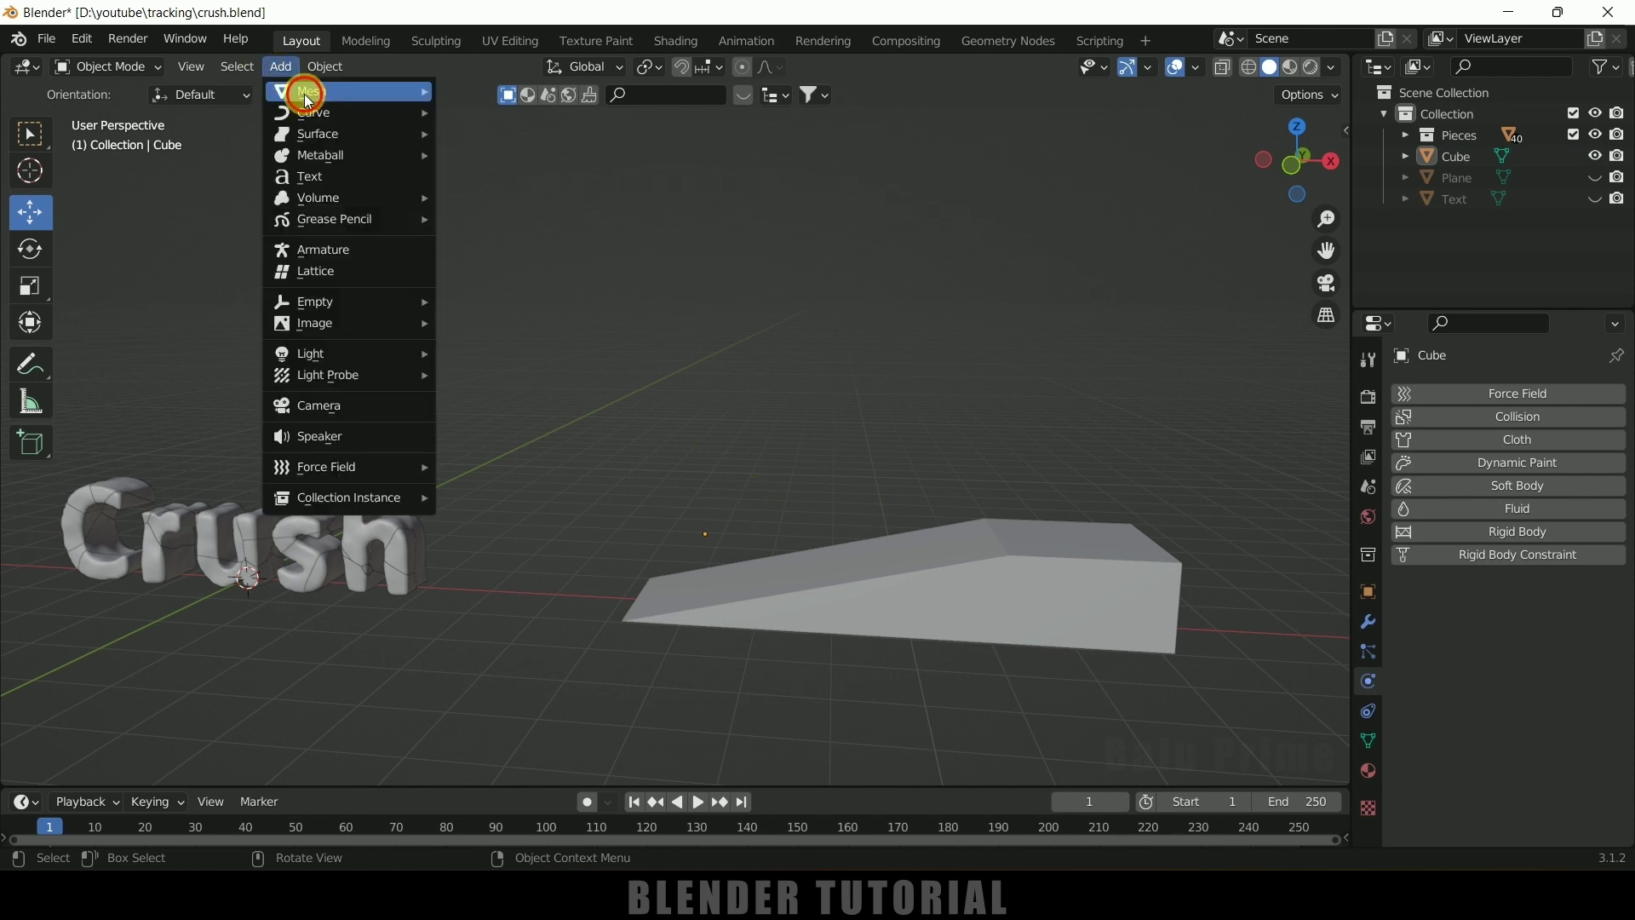
mouse_move(311, 91)
click(528, 155)
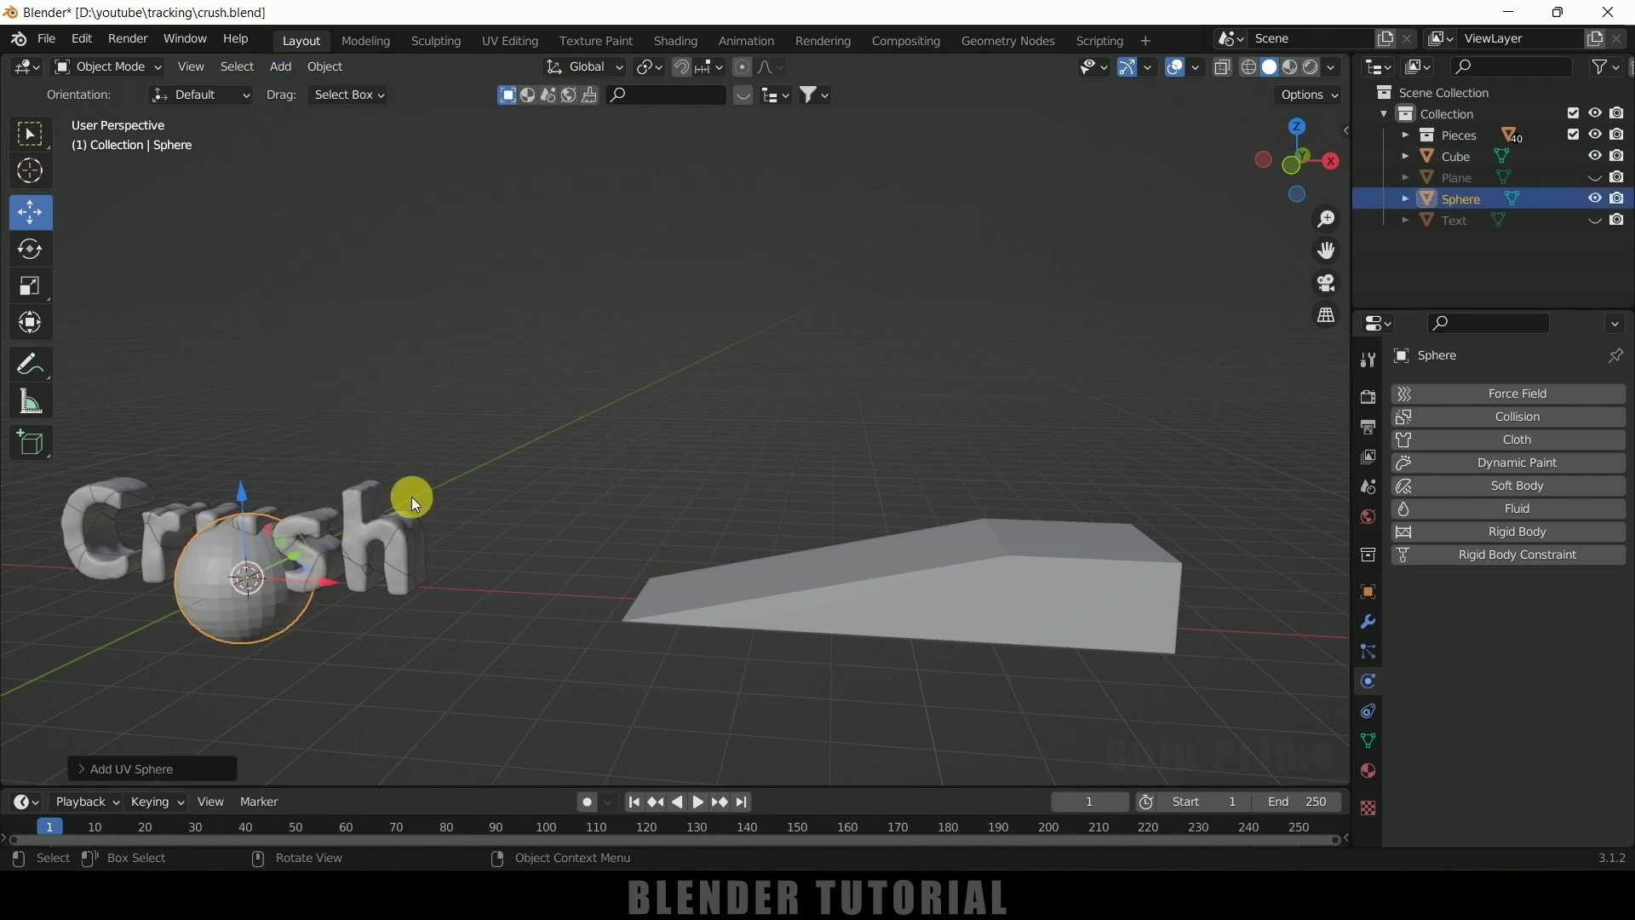
Raise the sphere along Z, move it along X to hang above the ramp, and shade it smooth
drag(236, 501, 230, 302)
drag(292, 395, 937, 470)
right_click(810, 390)
click(811, 391)
middle_drag(811, 391, 935, 475)
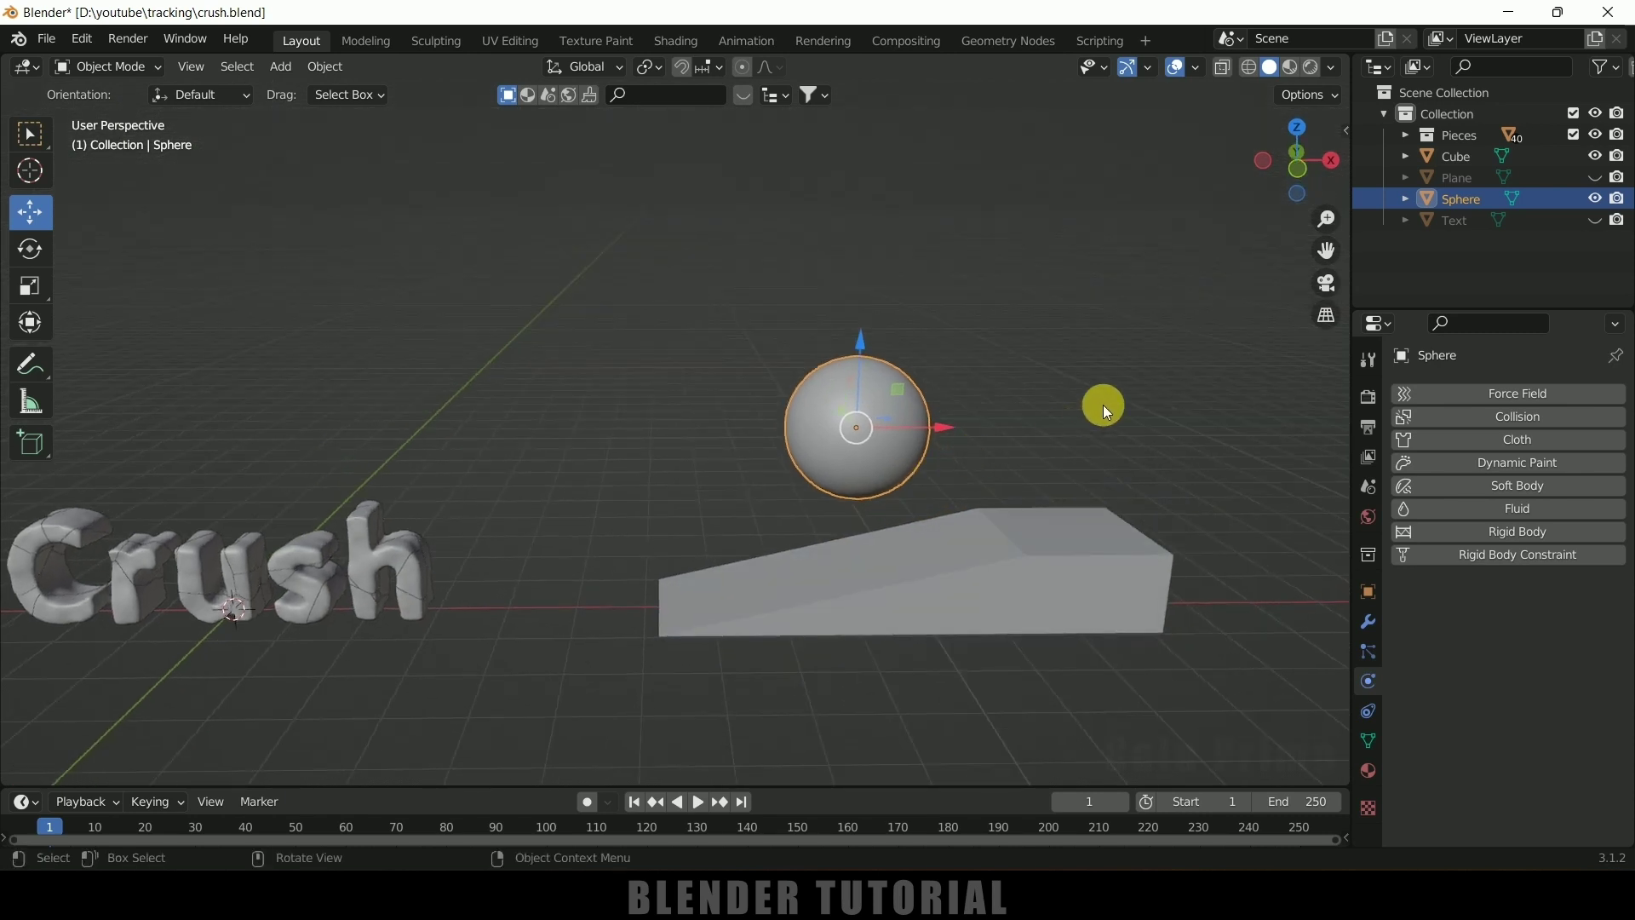
Scale the sphere down slightly and apply its scale
key(s)
click(1051, 419)
middle_drag(1005, 475, 947, 473)
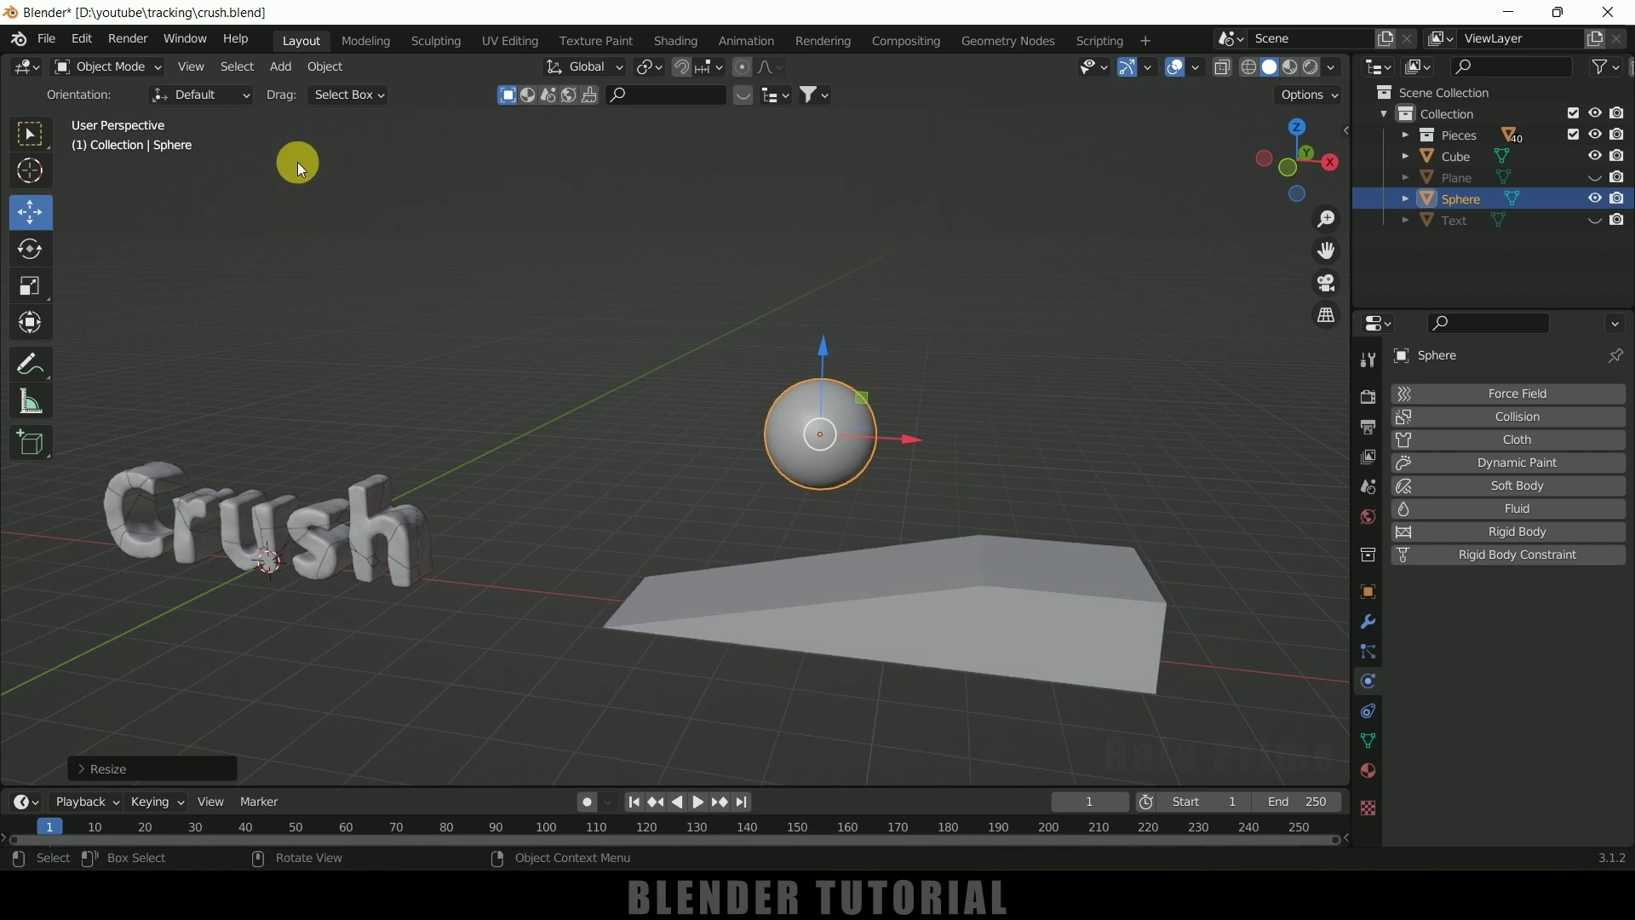
click(326, 66)
mouse_move(366, 135)
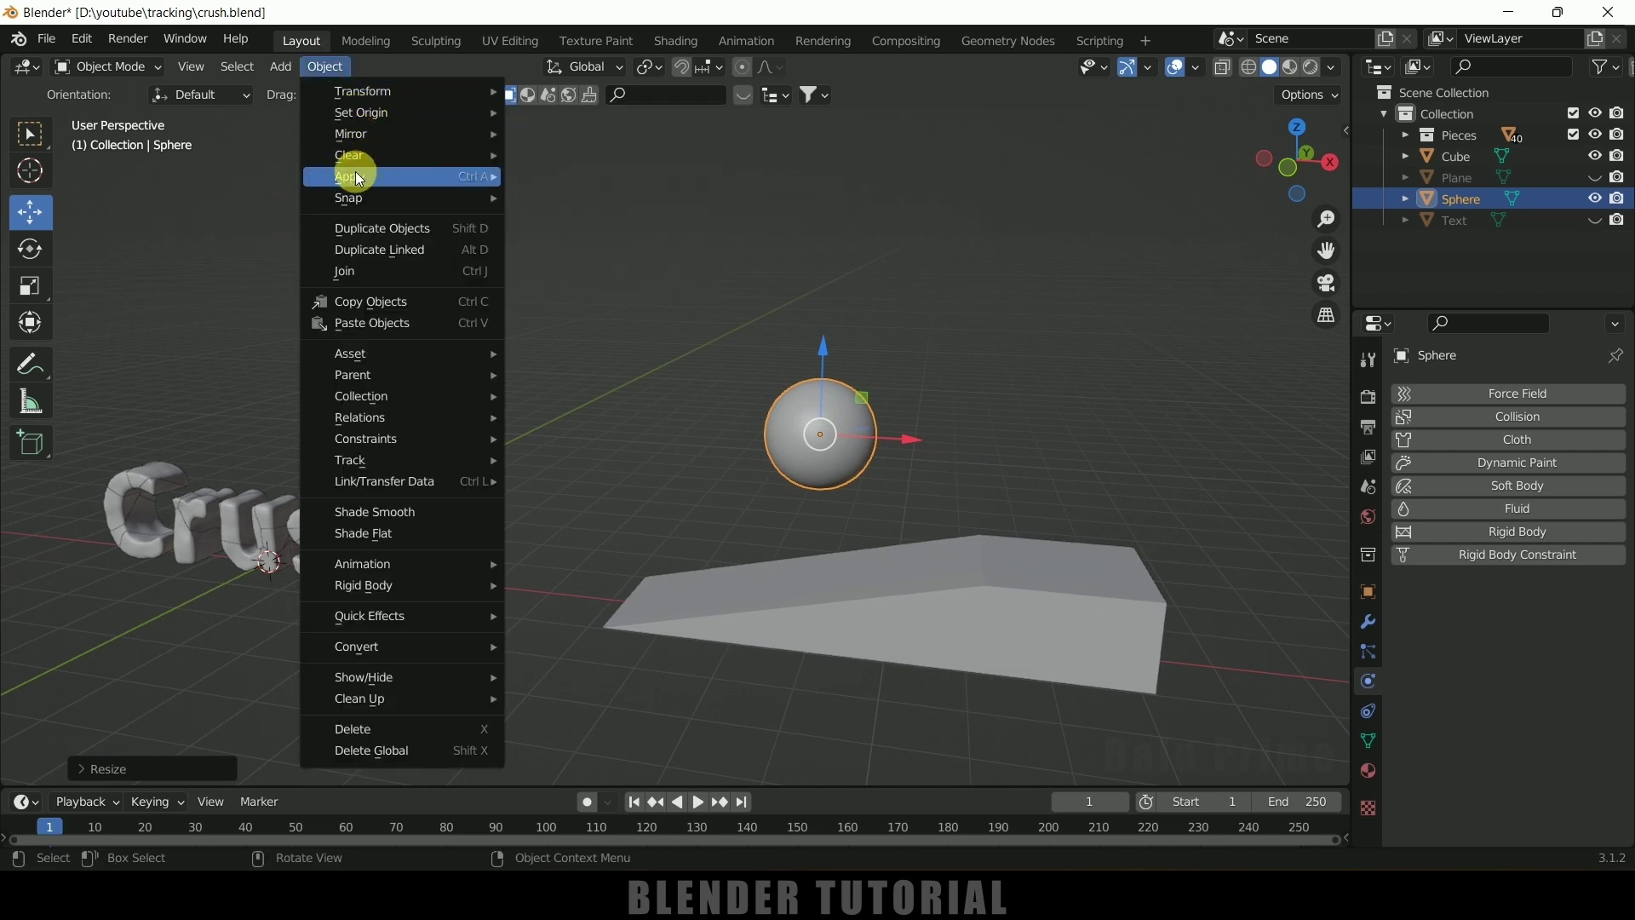
mouse_move(355, 173)
click(584, 213)
middle_drag(901, 418, 1059, 463)
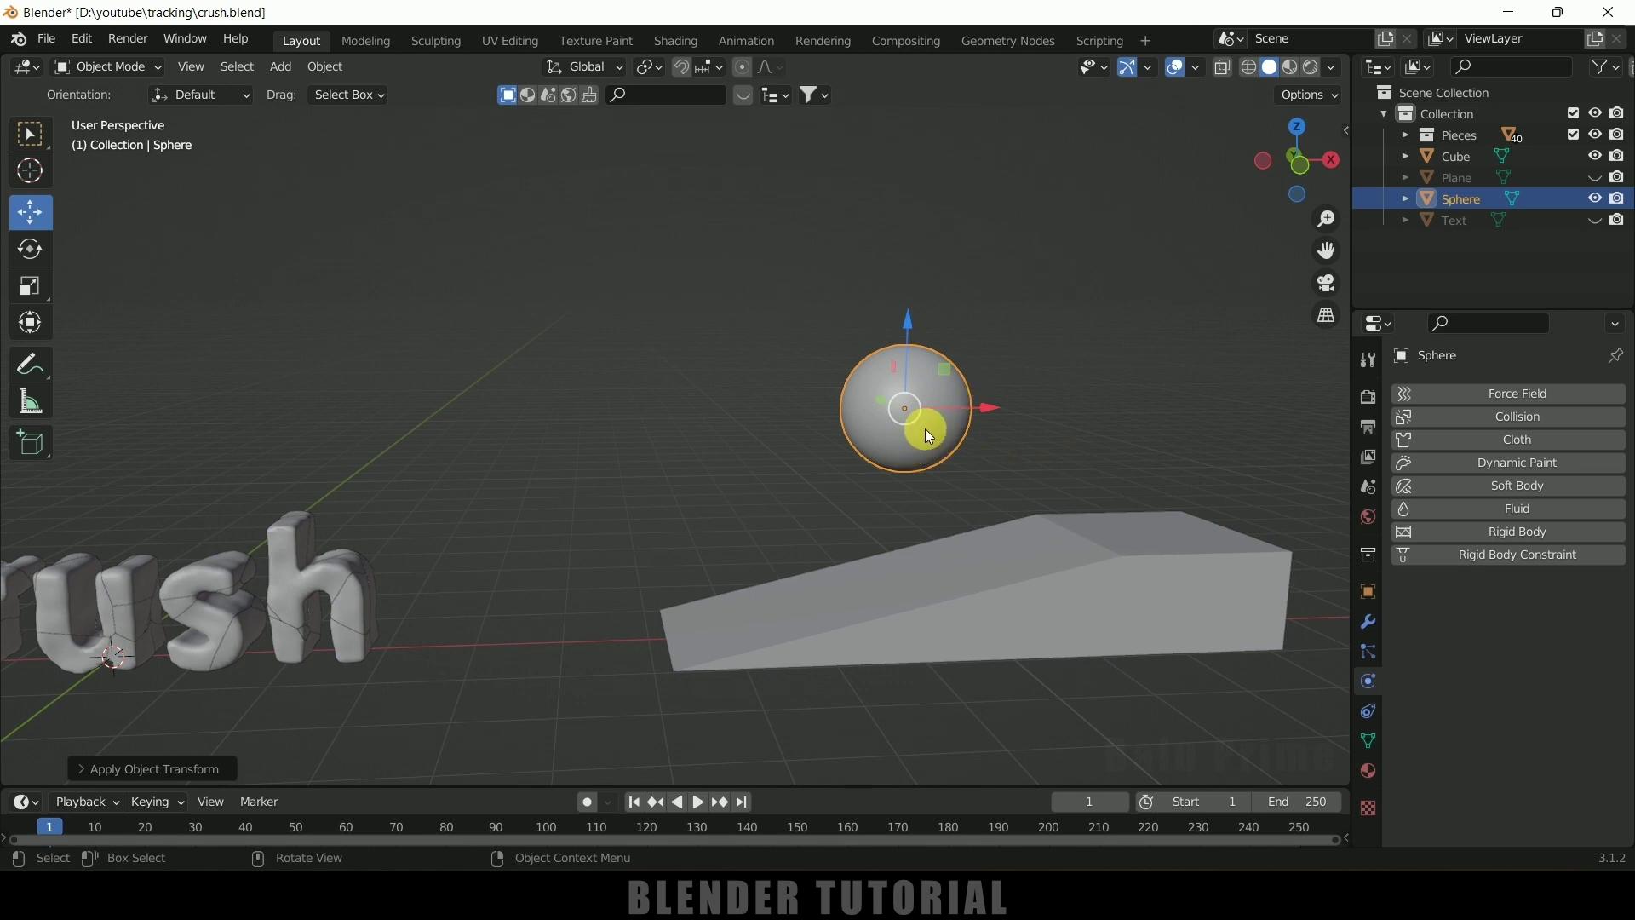
Make the sphere an active rigid body with its collision shape set to Sphere
click(1054, 576)
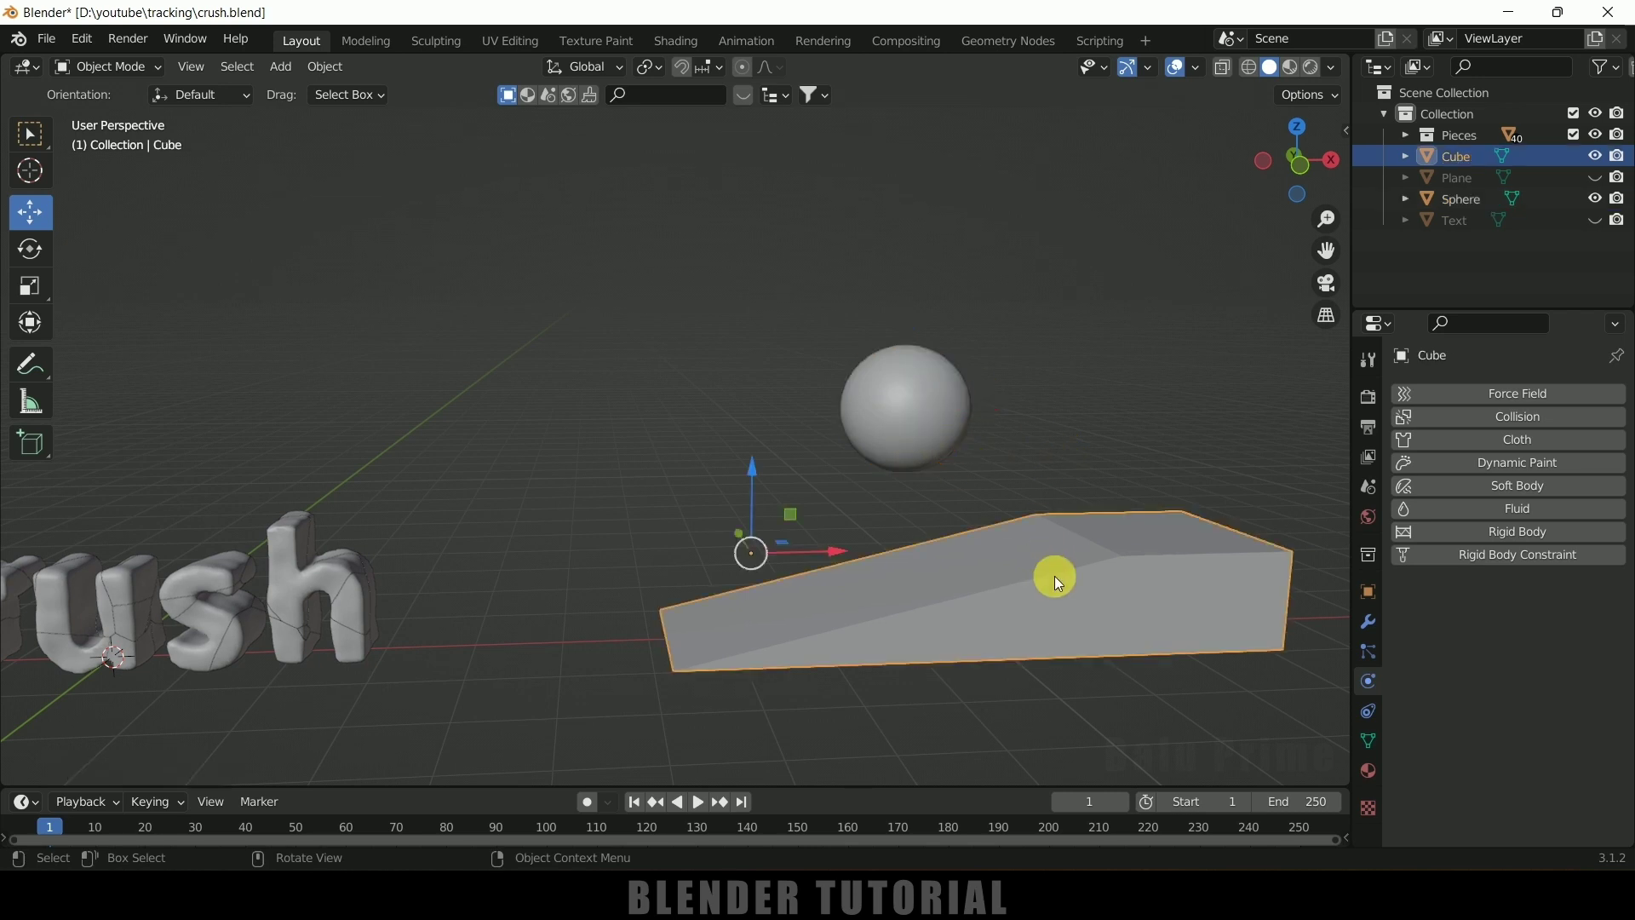
click(988, 464)
click(893, 402)
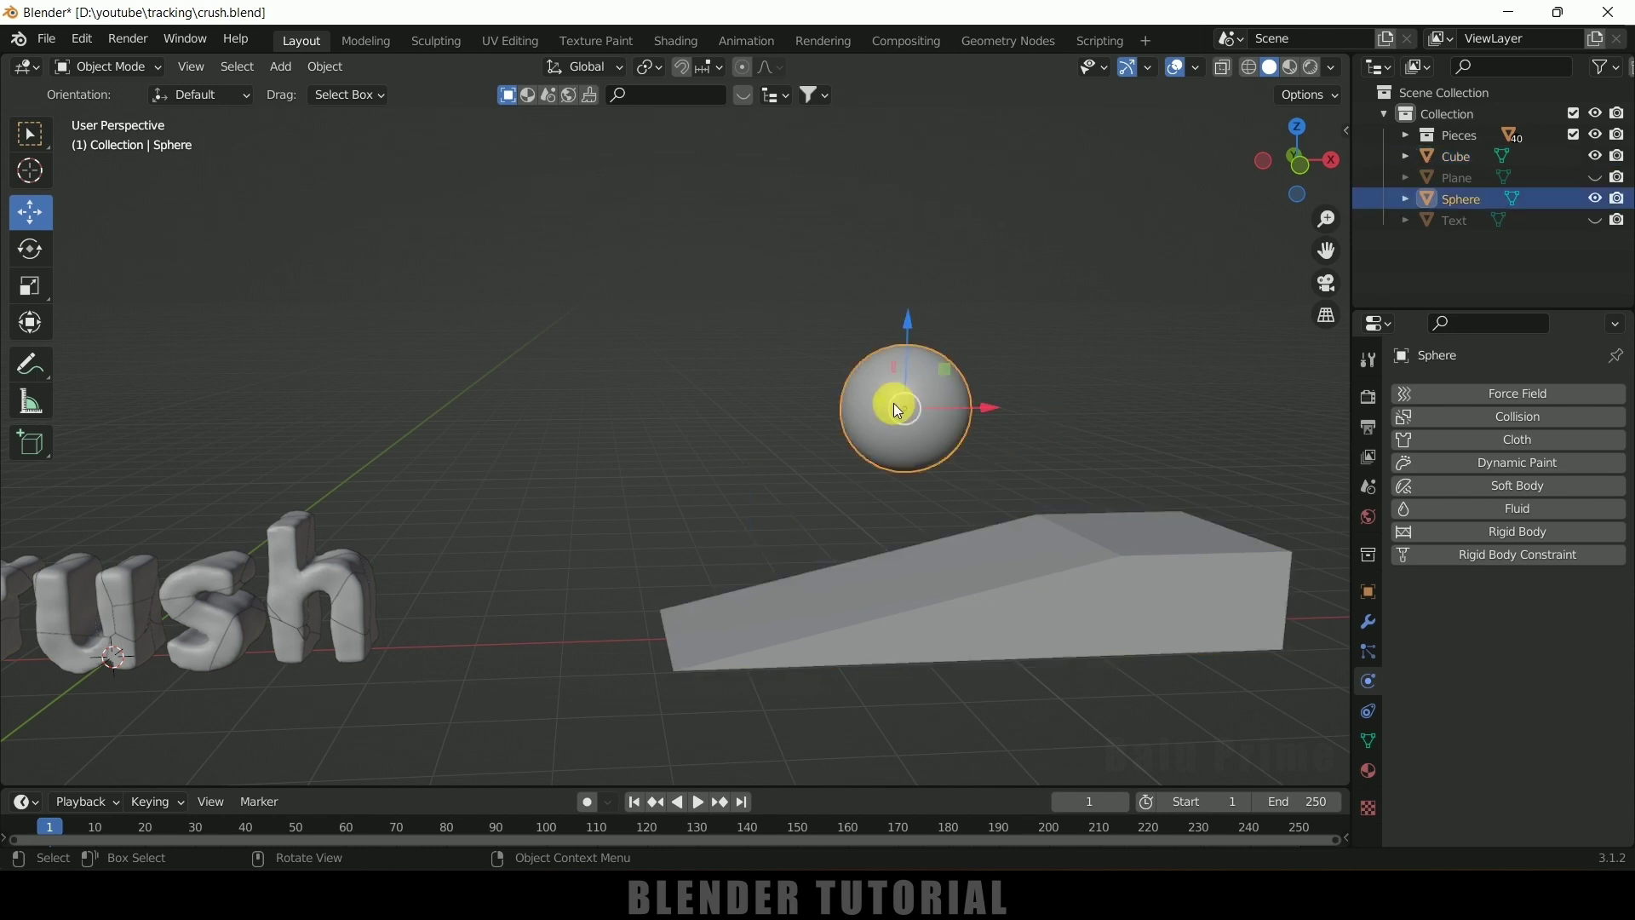
click(1521, 532)
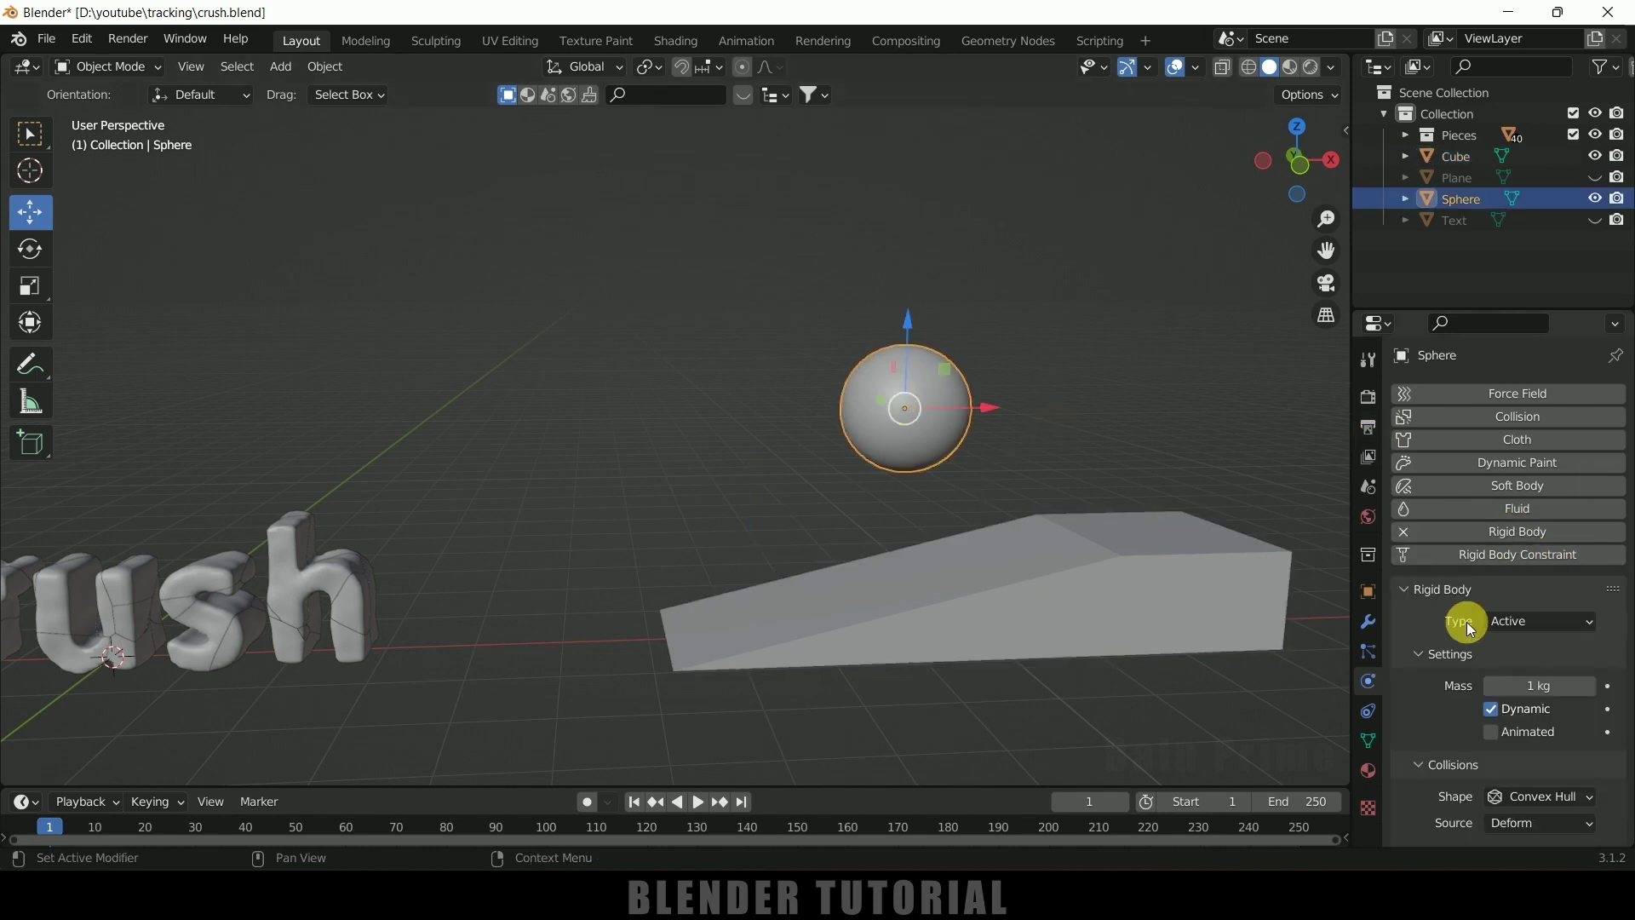
scroll(1453, 669, down, 7)
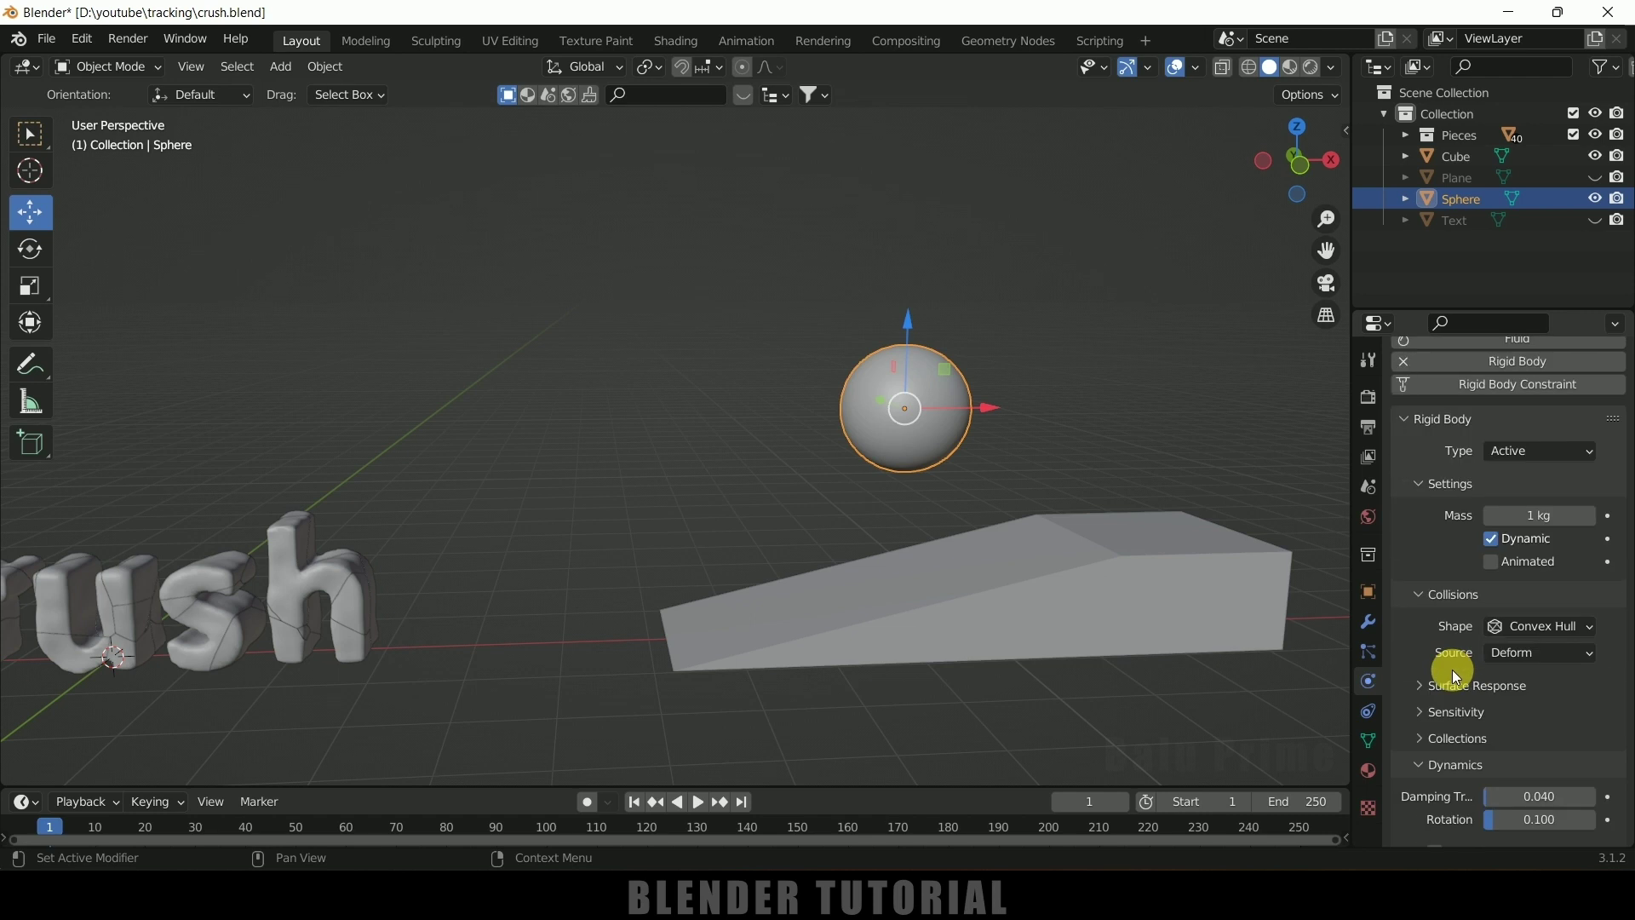
click(1567, 524)
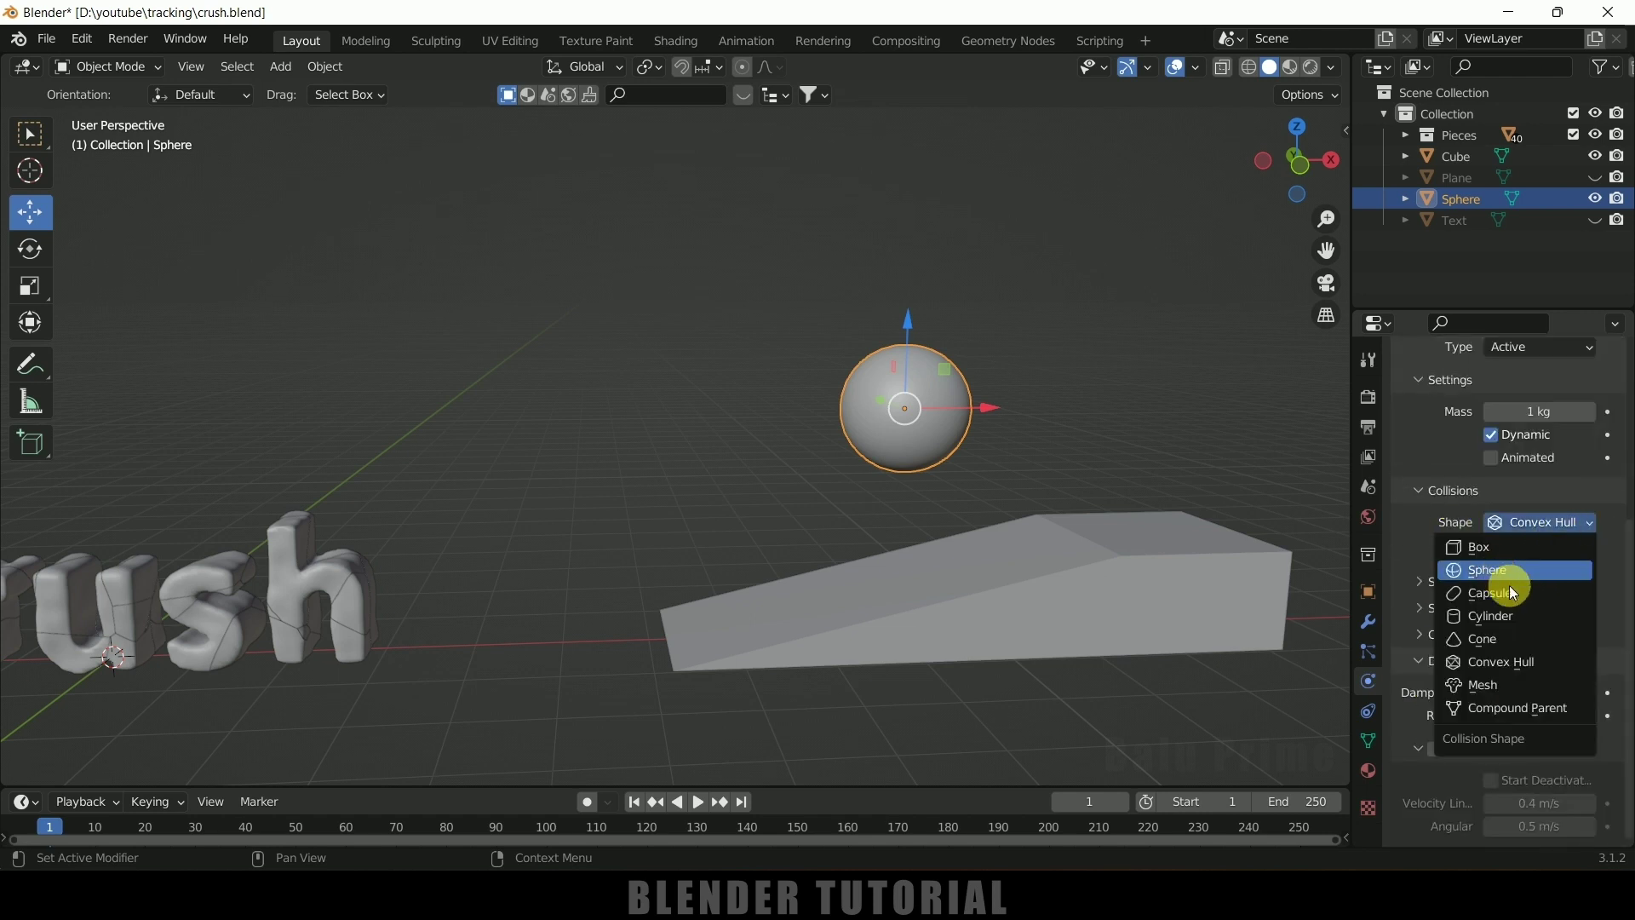
click(1530, 569)
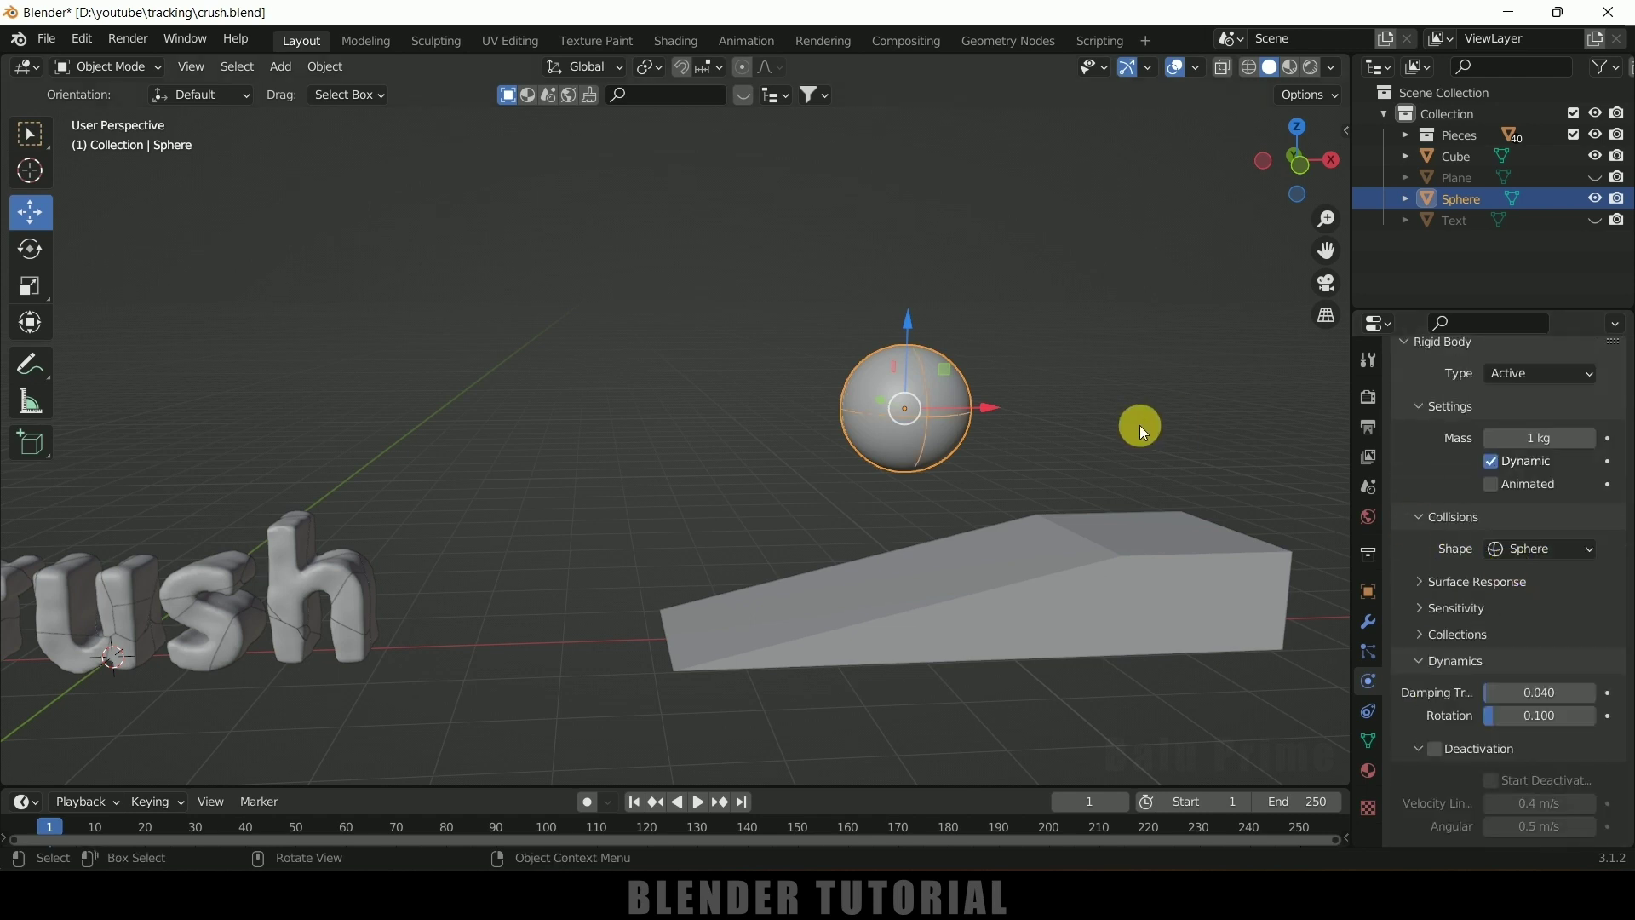
Add a rigid body to the ramp and set its type to Passive
click(1055, 581)
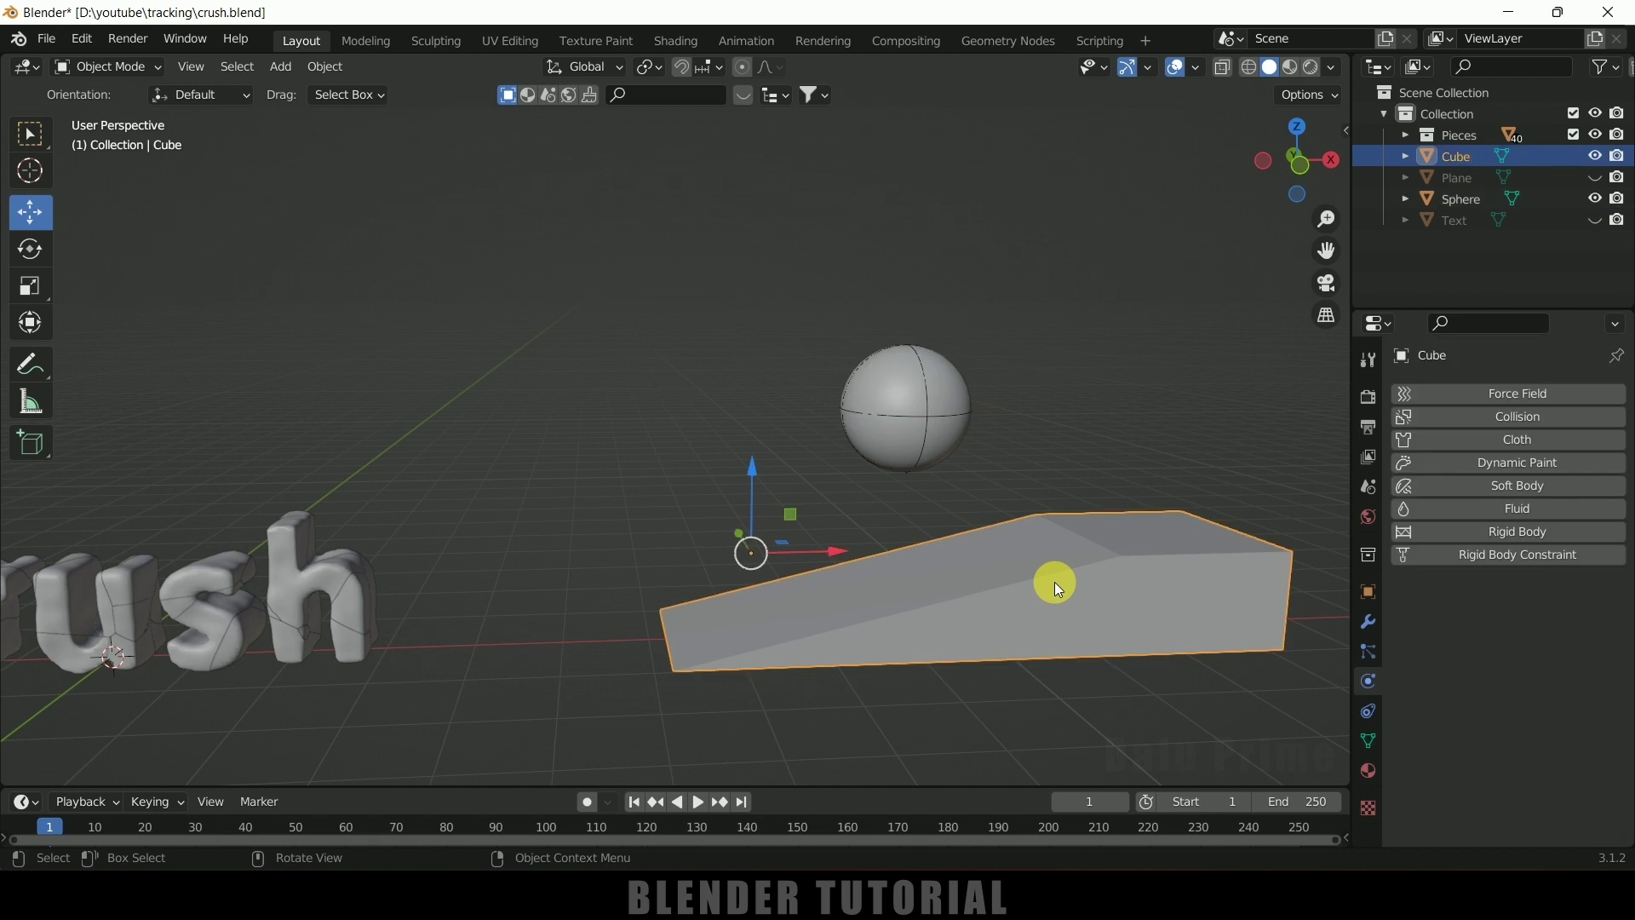
click(1484, 535)
click(1513, 624)
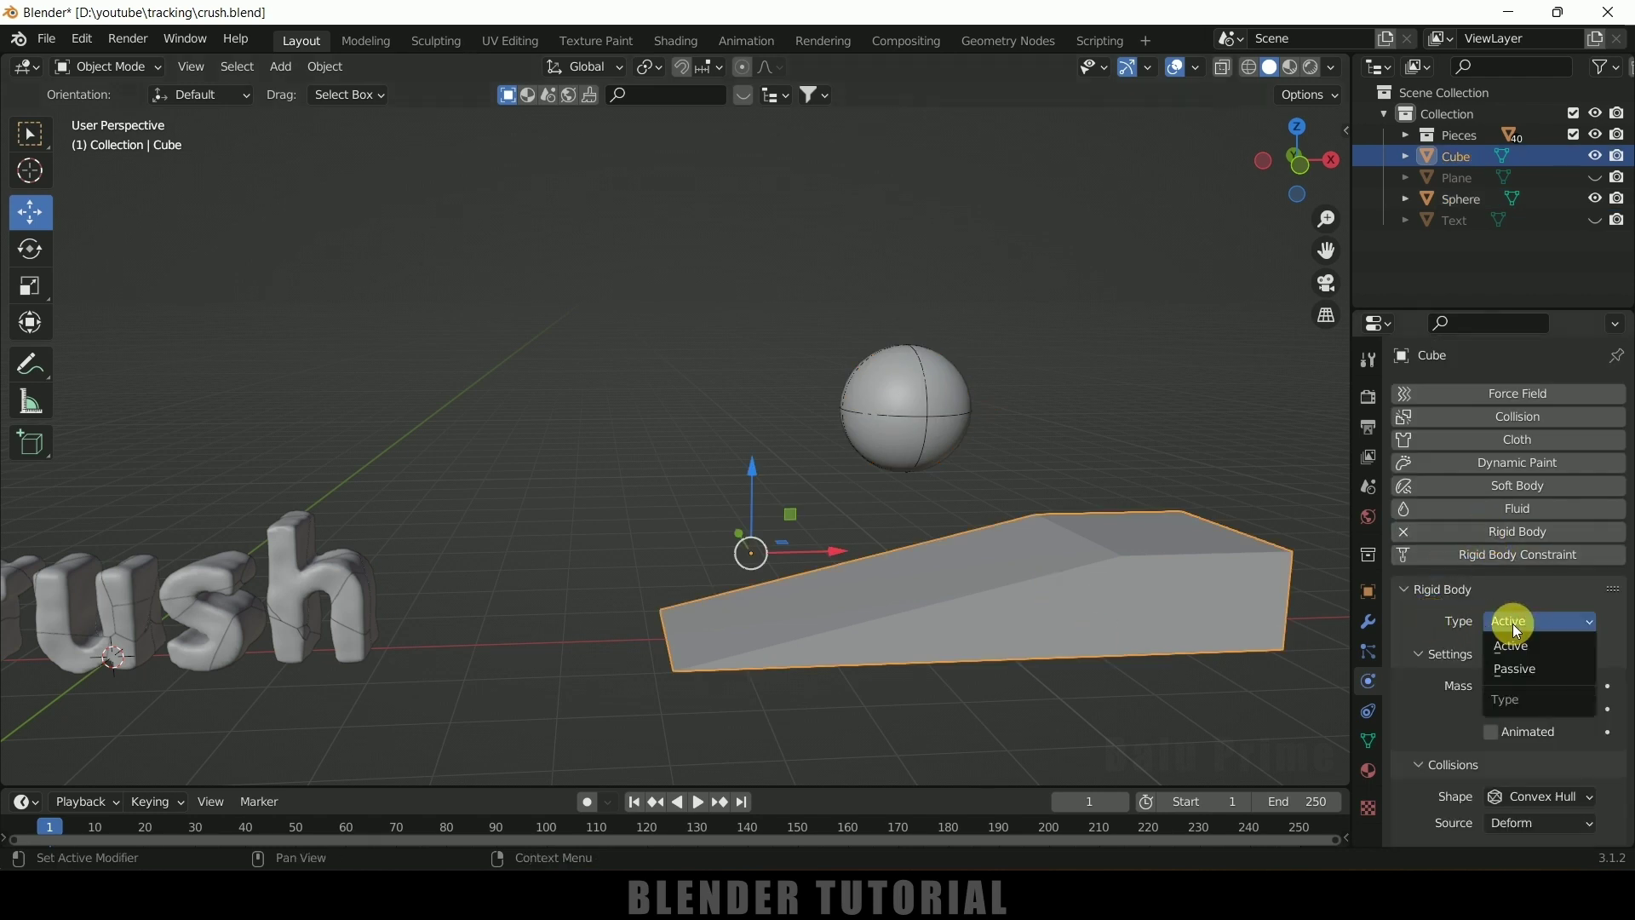
click(1529, 666)
Play the simulation and scrub through the frames in which the sphere runs into the text
middle_drag(810, 712, 749, 766)
click(698, 802)
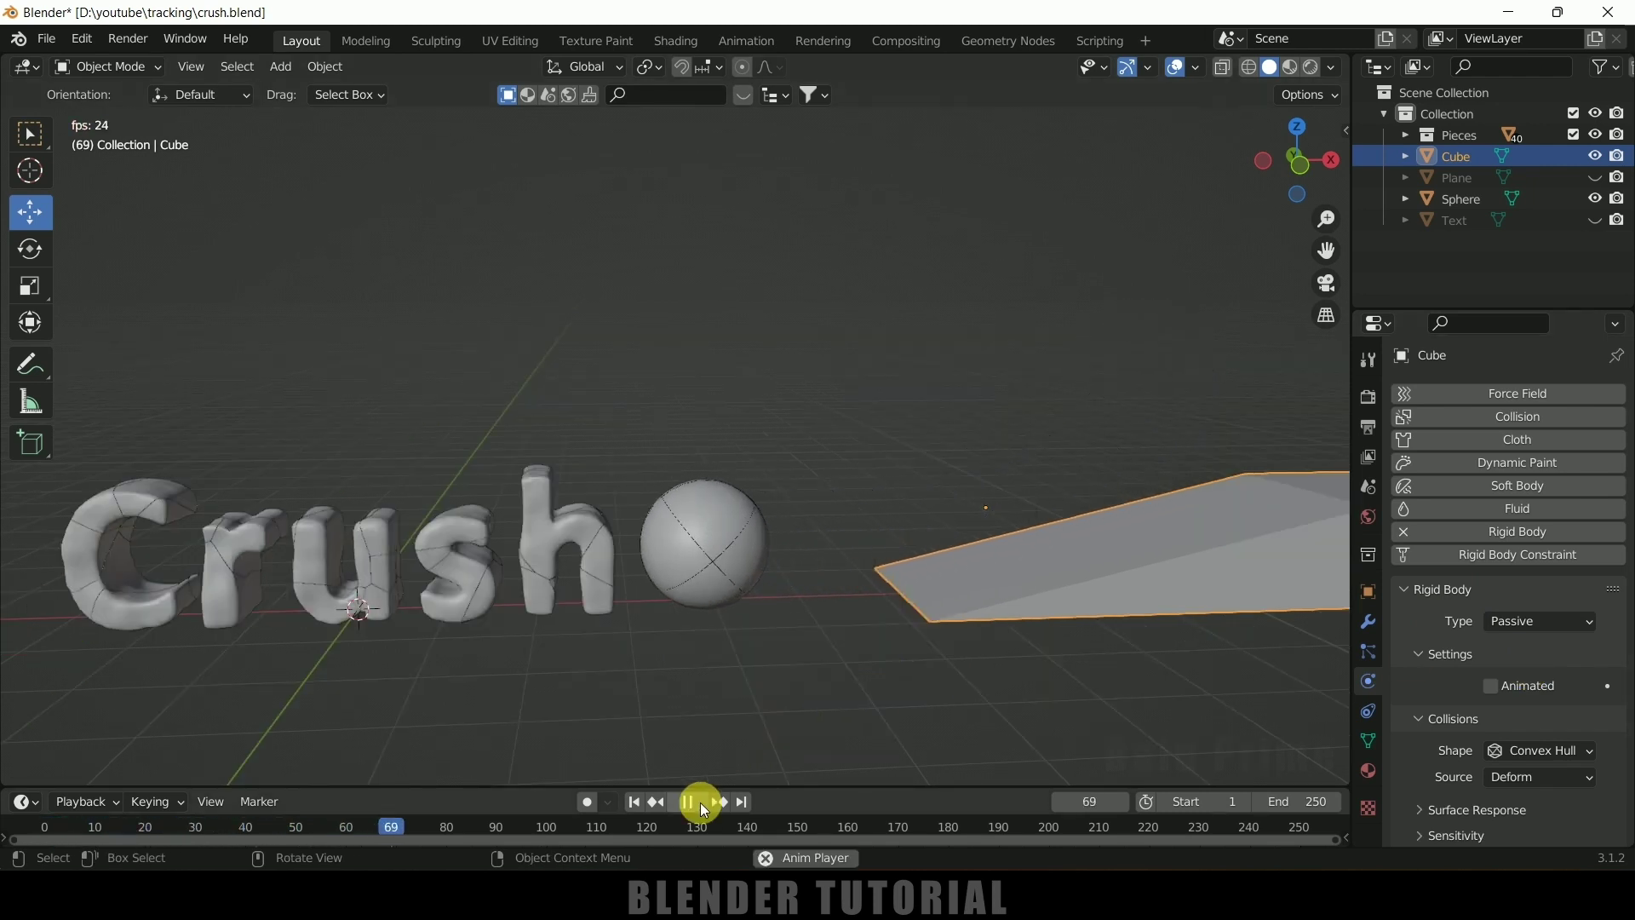
click(691, 804)
drag(628, 819, 423, 749)
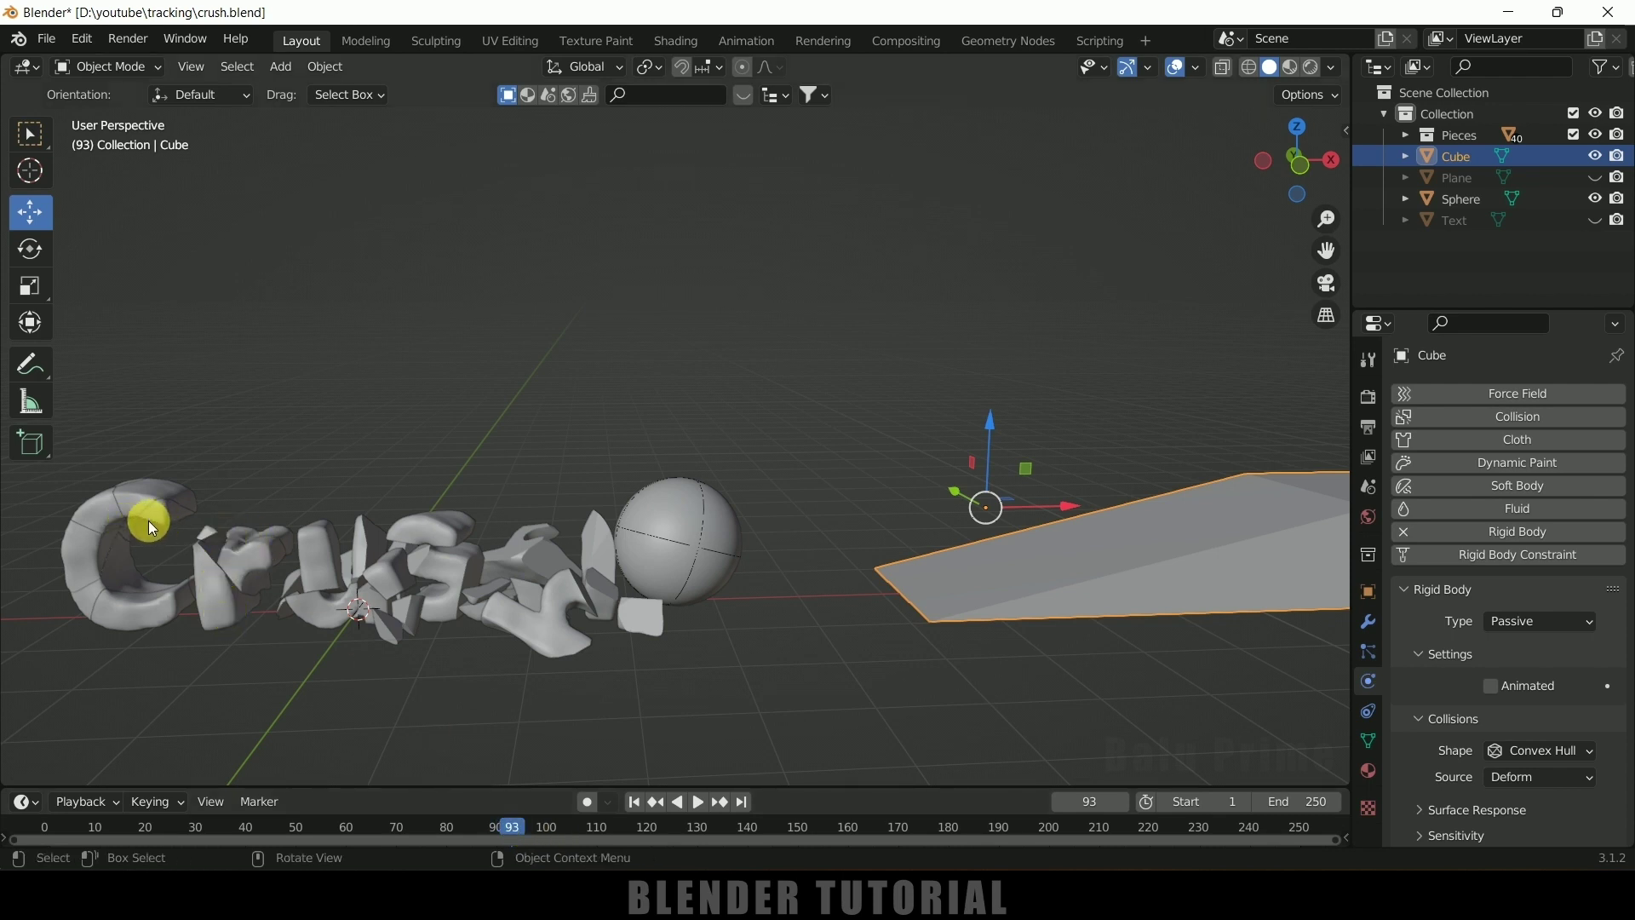
drag(509, 830, 339, 794)
Inspect the rigid body mass of the large upper piece of the h and a small piece of the u
click(707, 488)
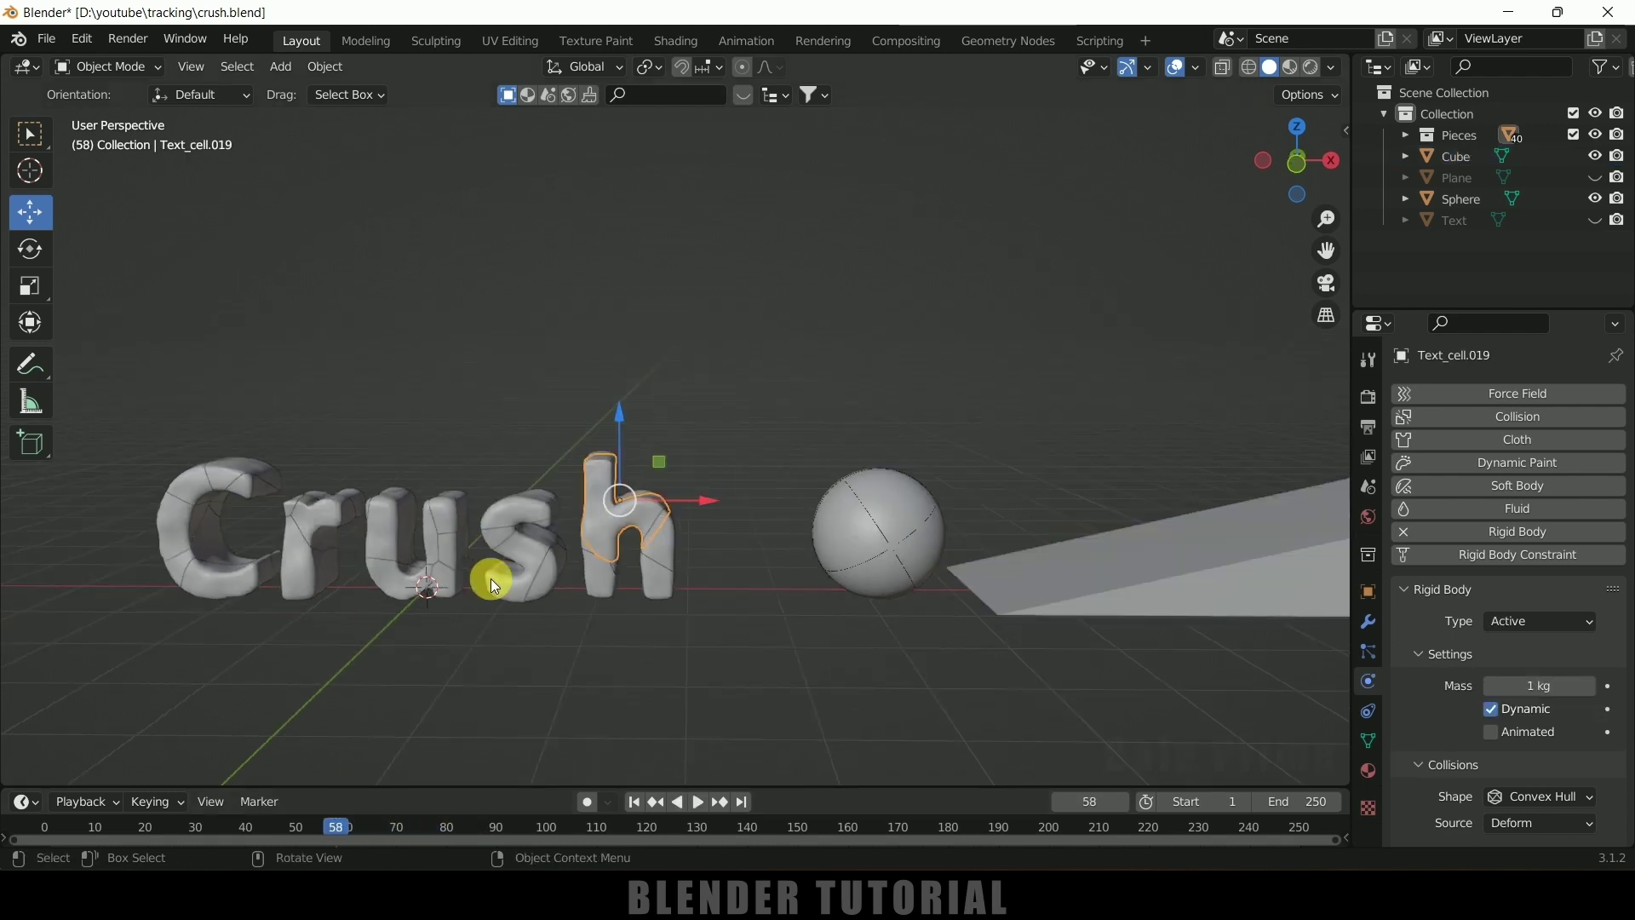
click(703, 378)
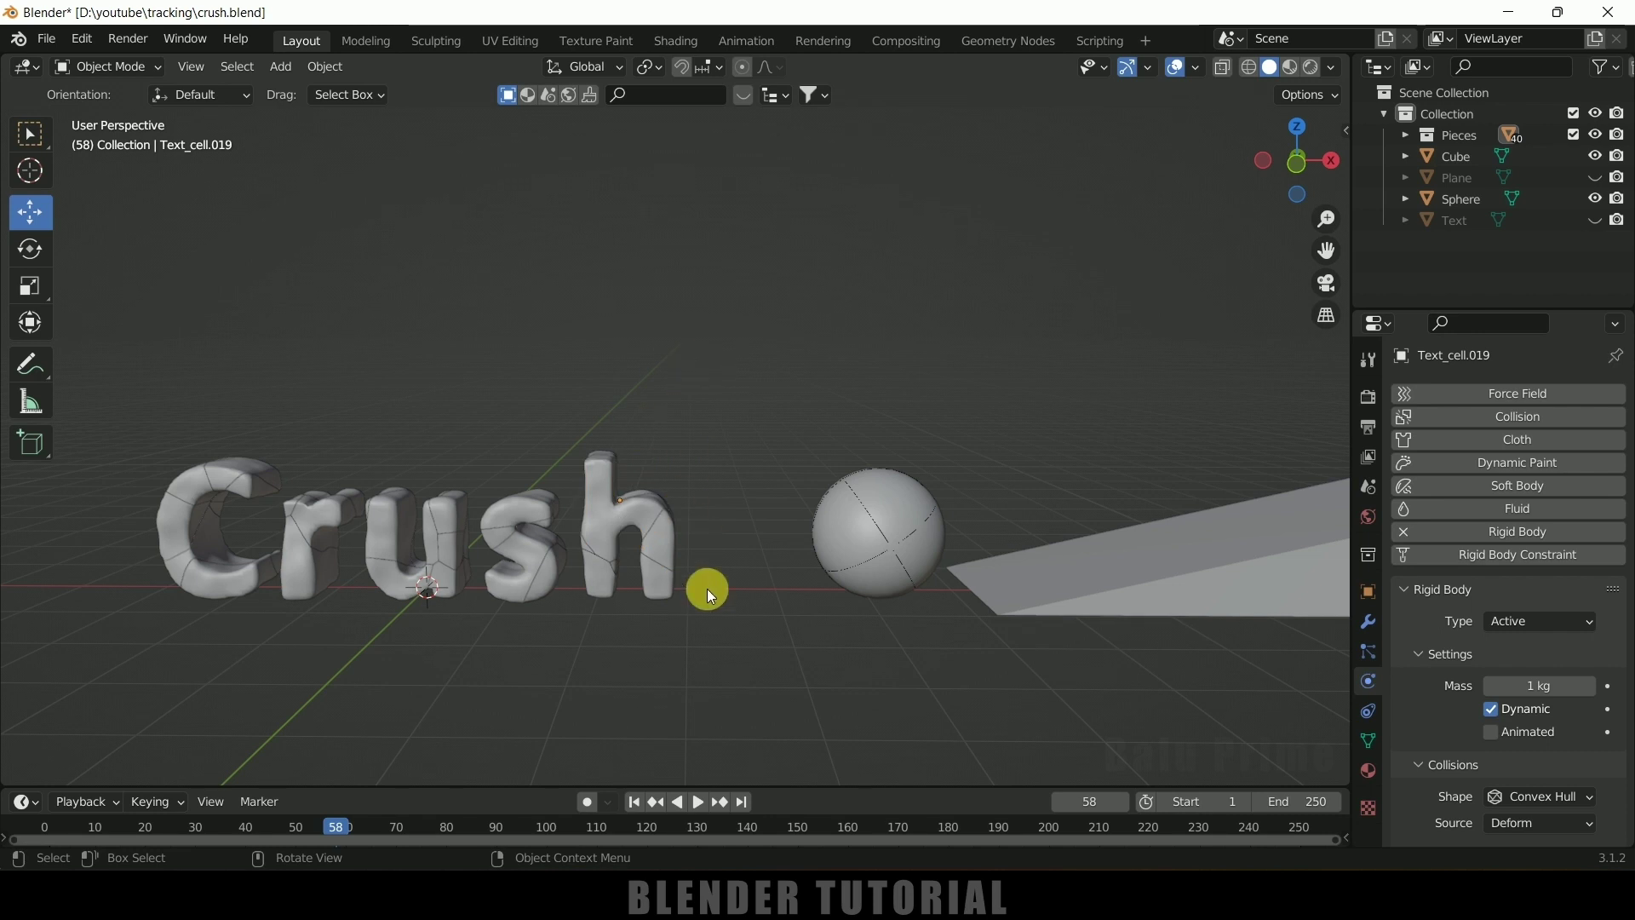
click(604, 509)
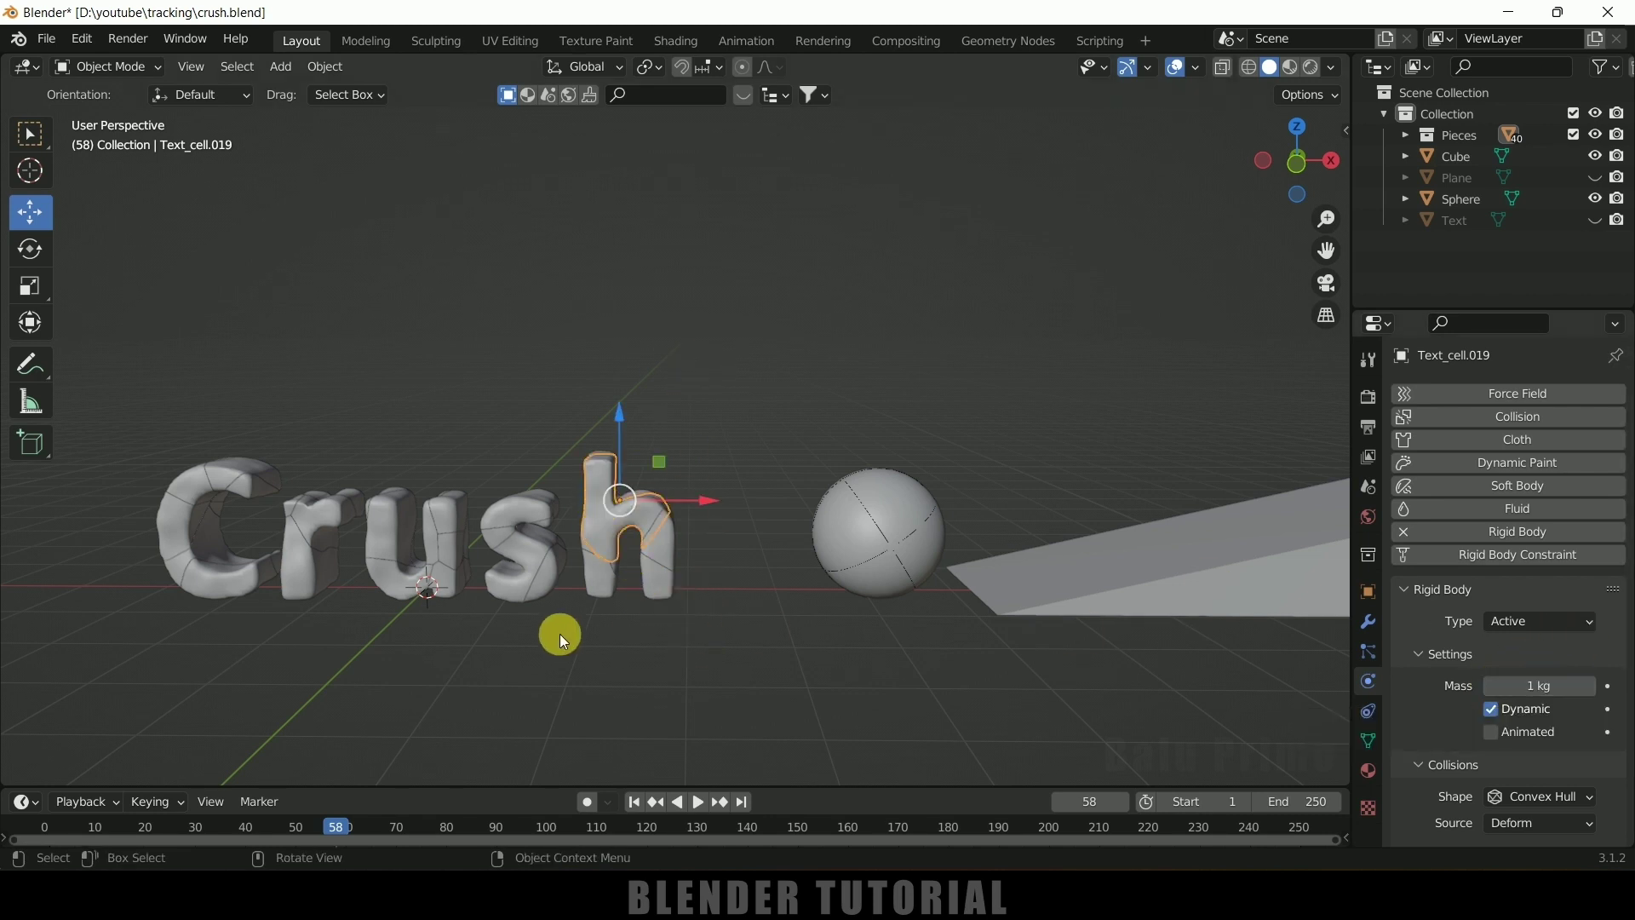
click(454, 547)
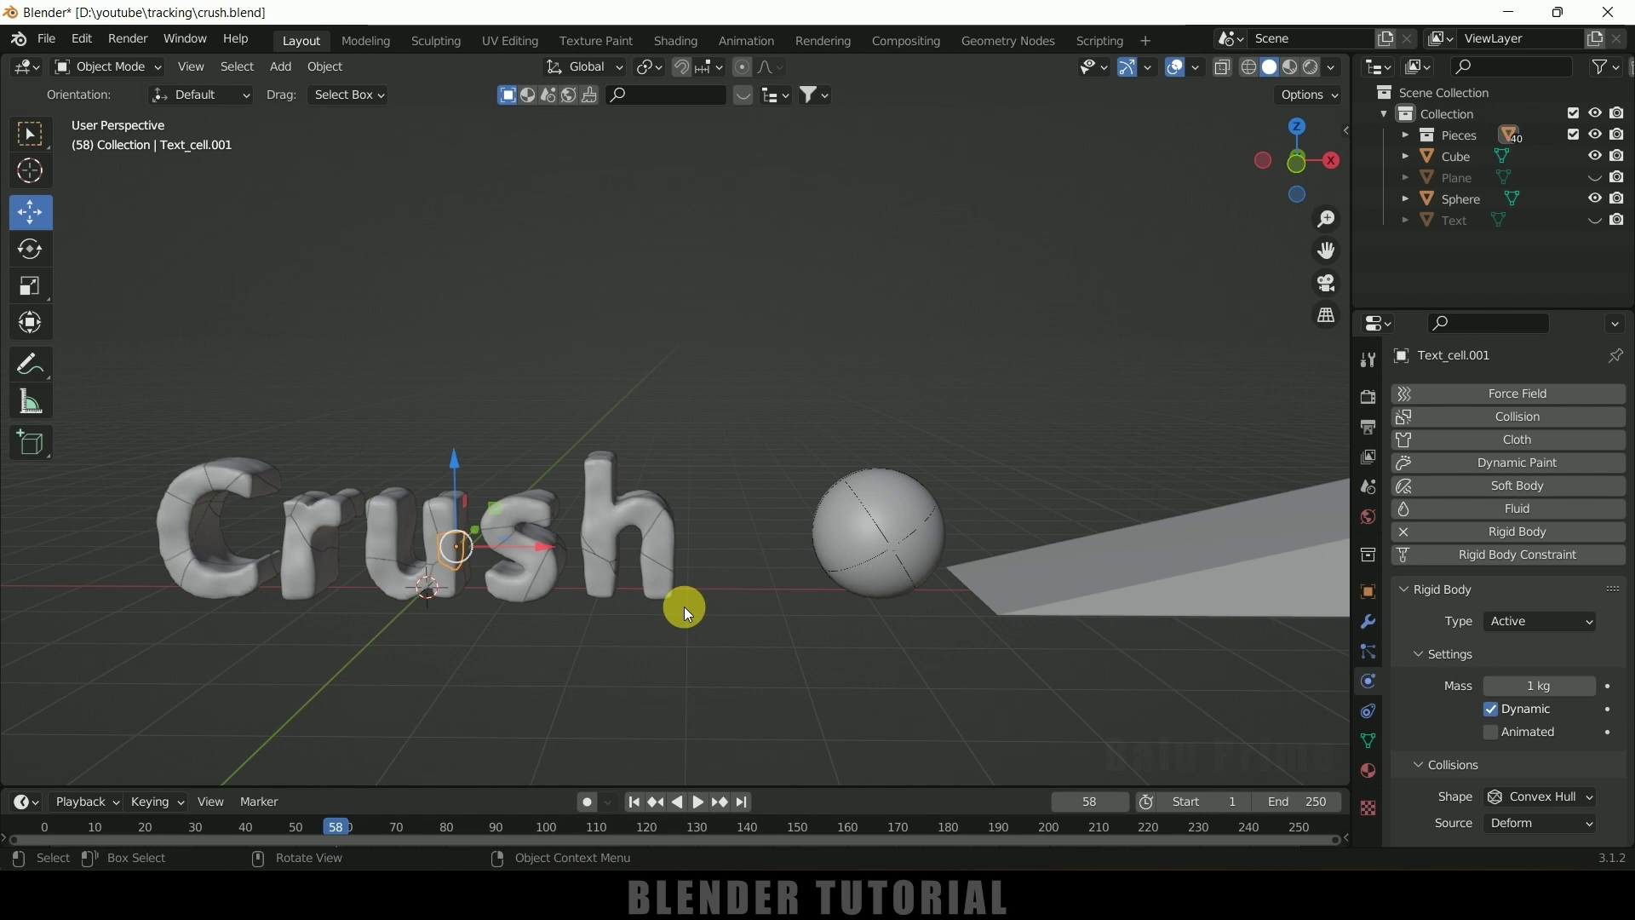
Calculate the mass of all text pieces with the Brick (Pressed) material preset, and check the mass of individual pieces
click(607, 487)
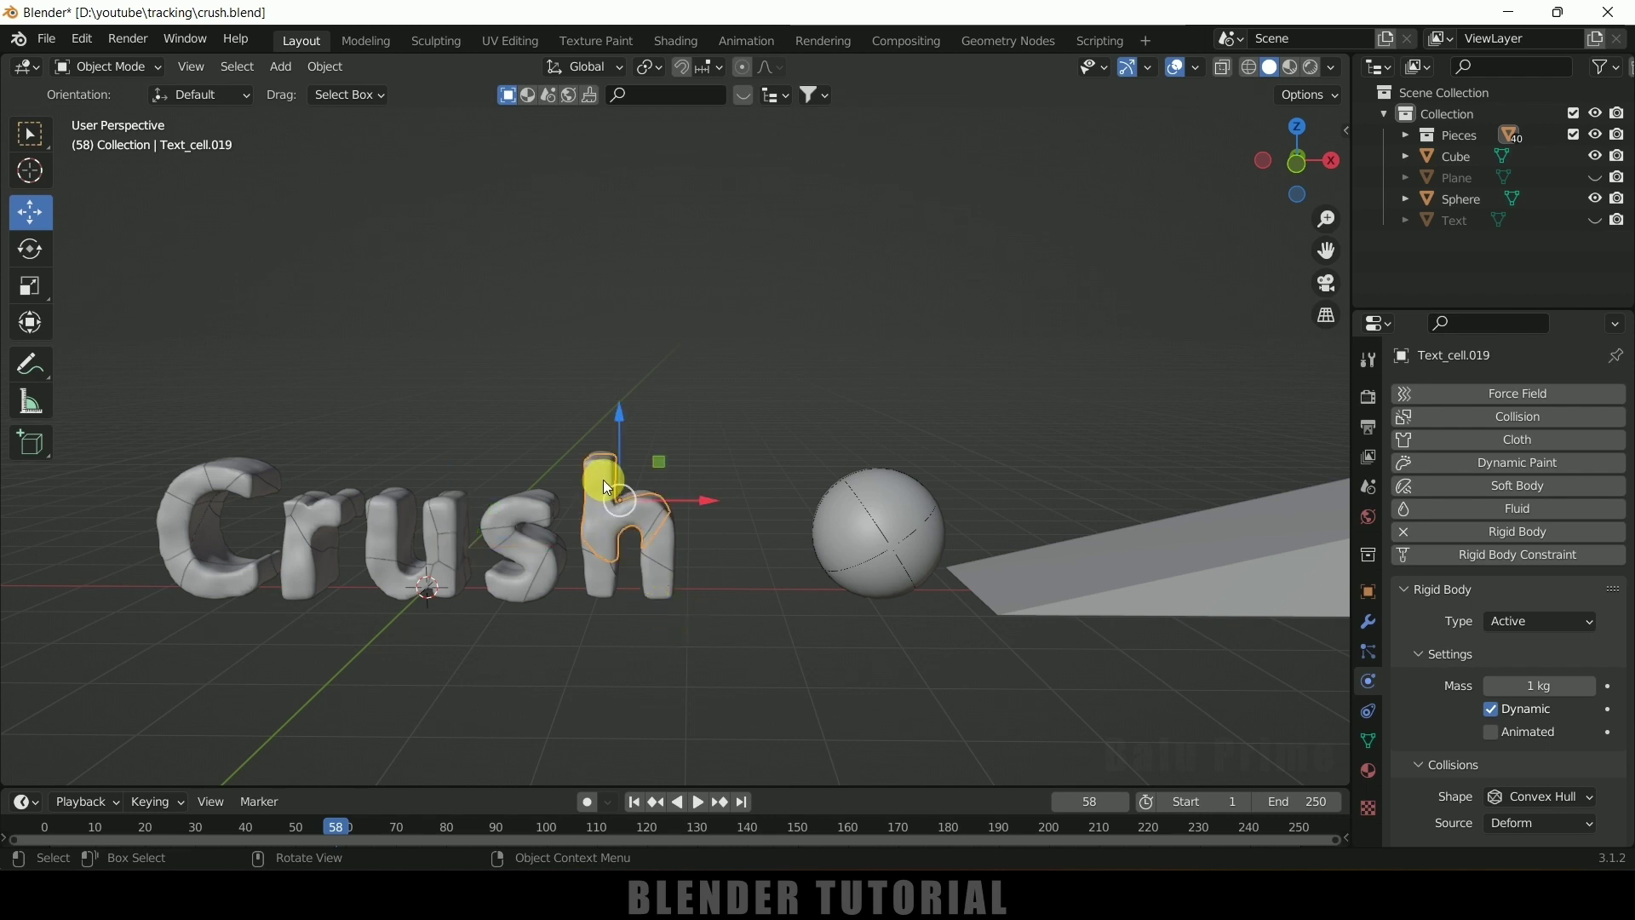
key(b)
drag(152, 385, 731, 655)
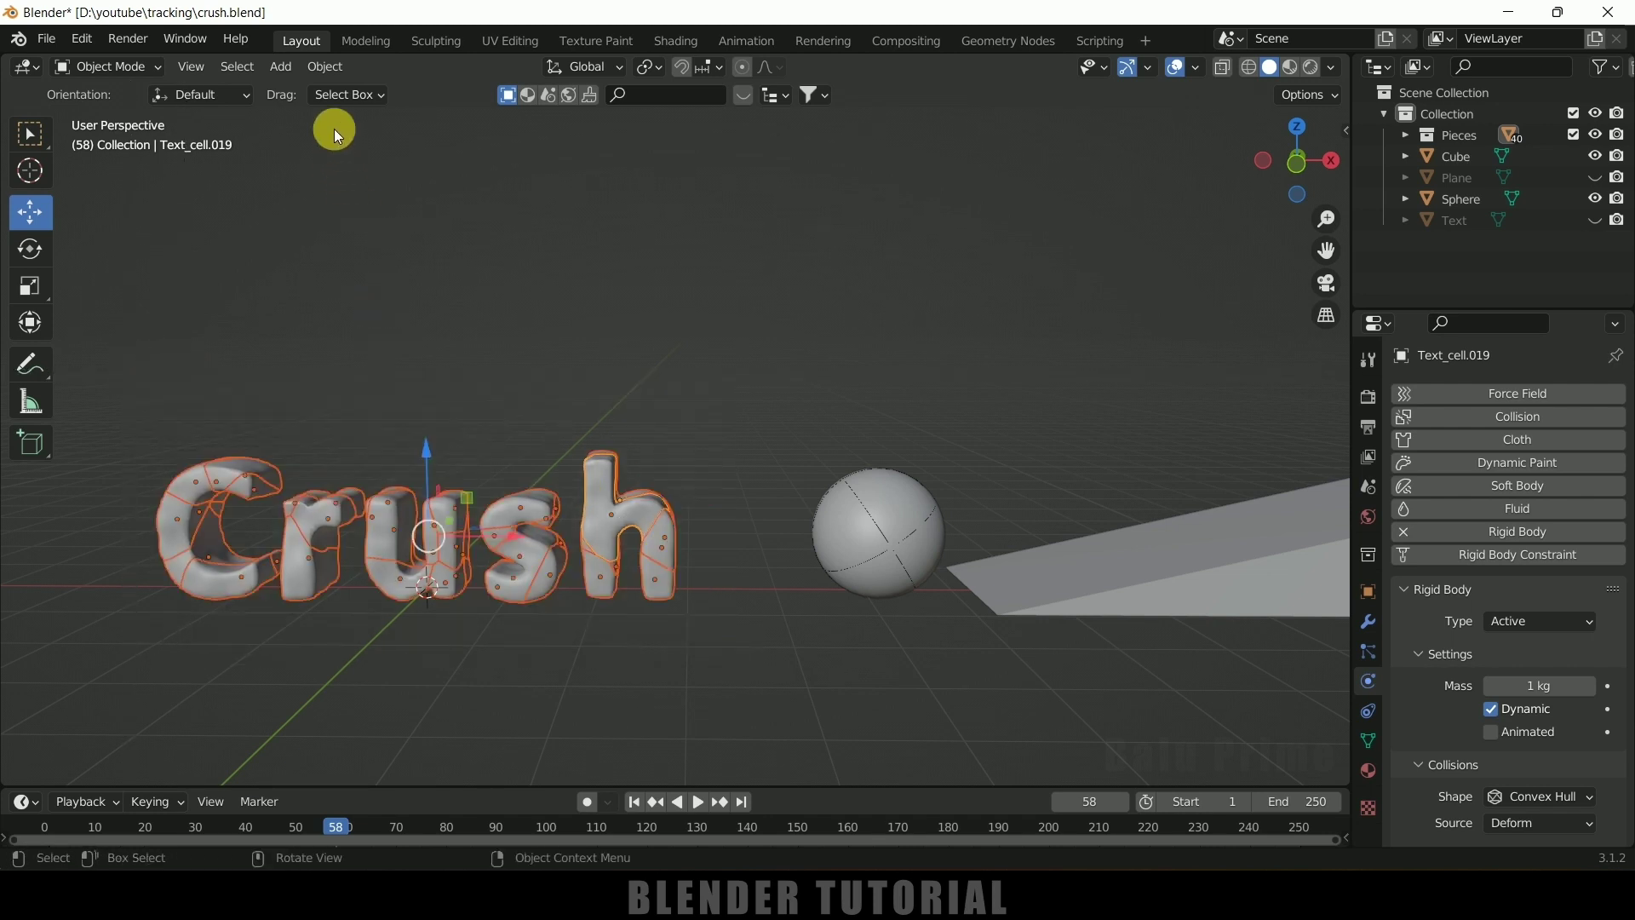
click(324, 68)
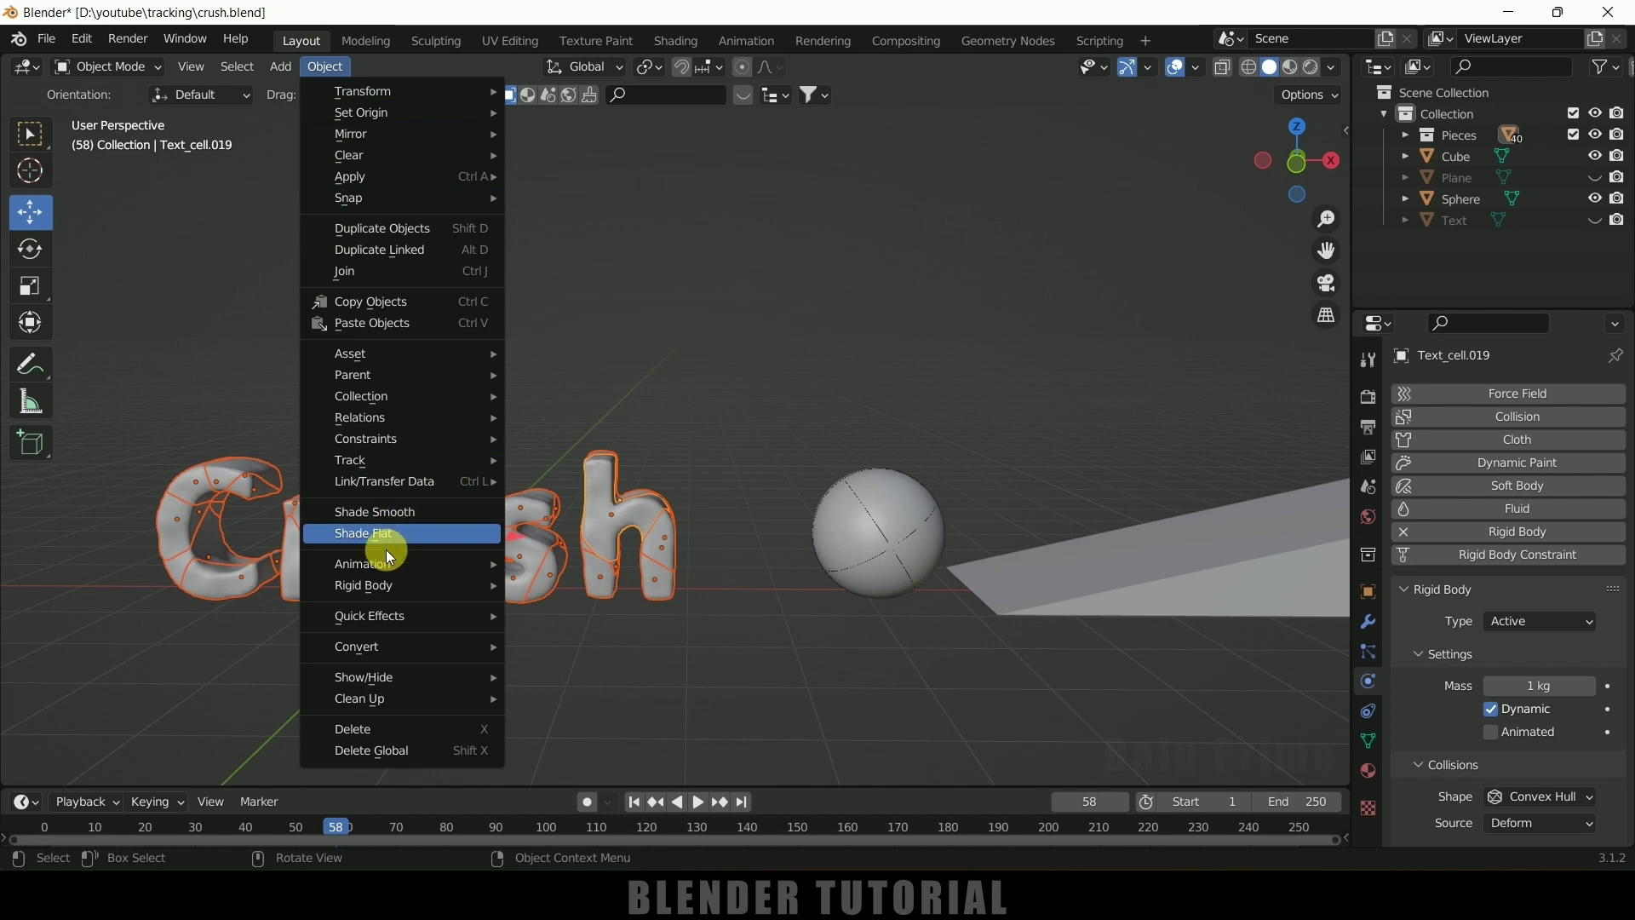
mouse_move(375, 586)
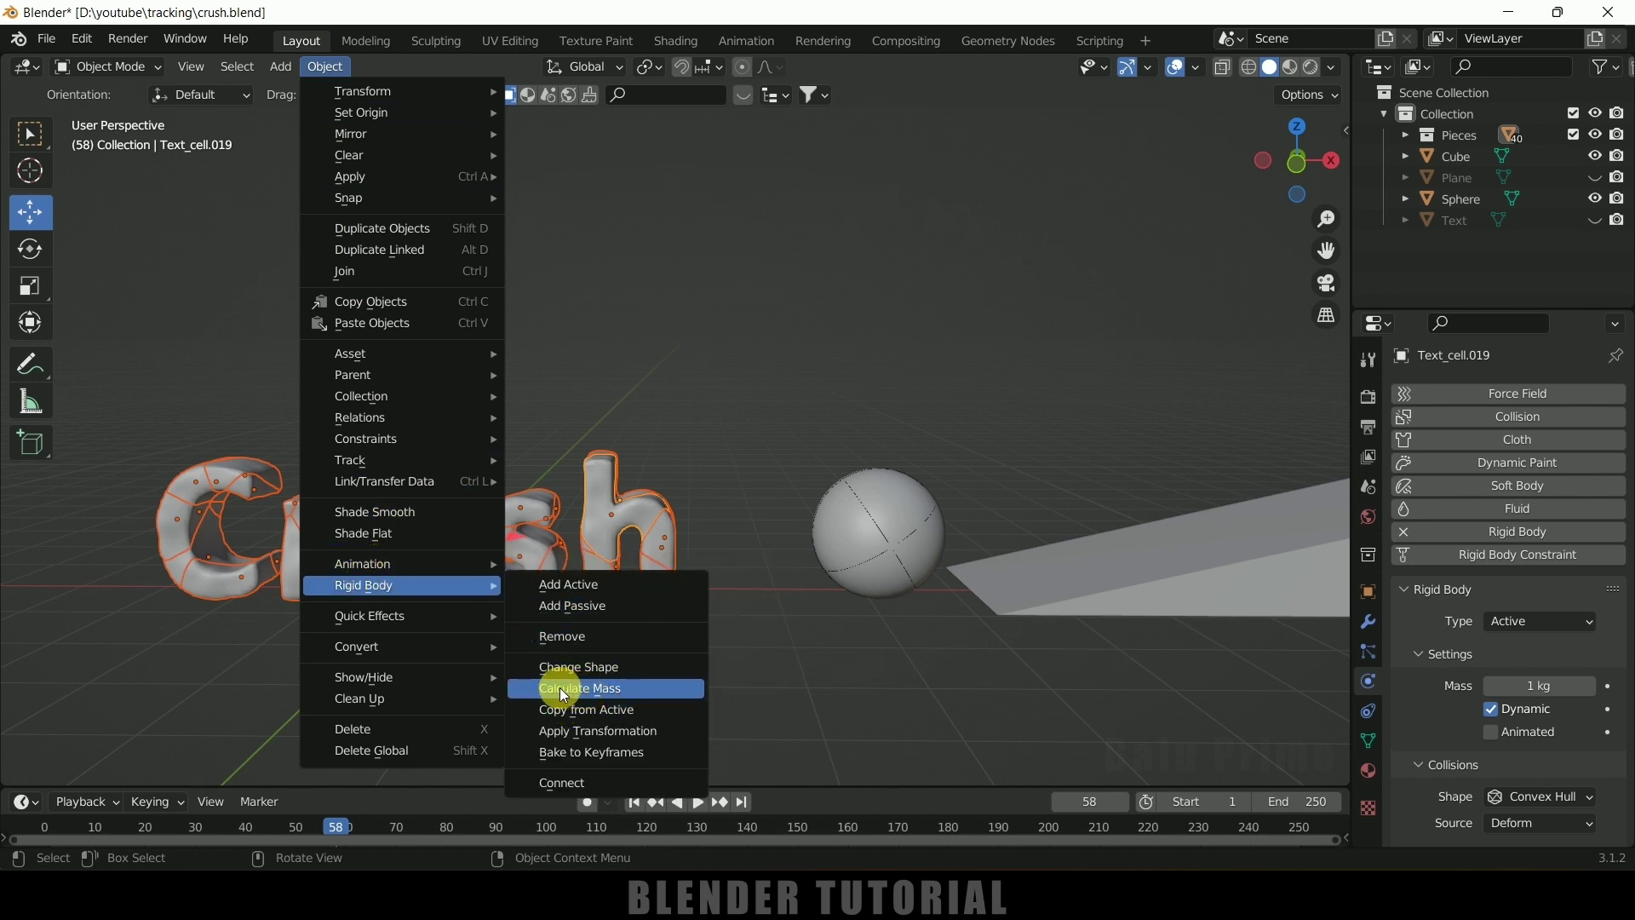
click(602, 690)
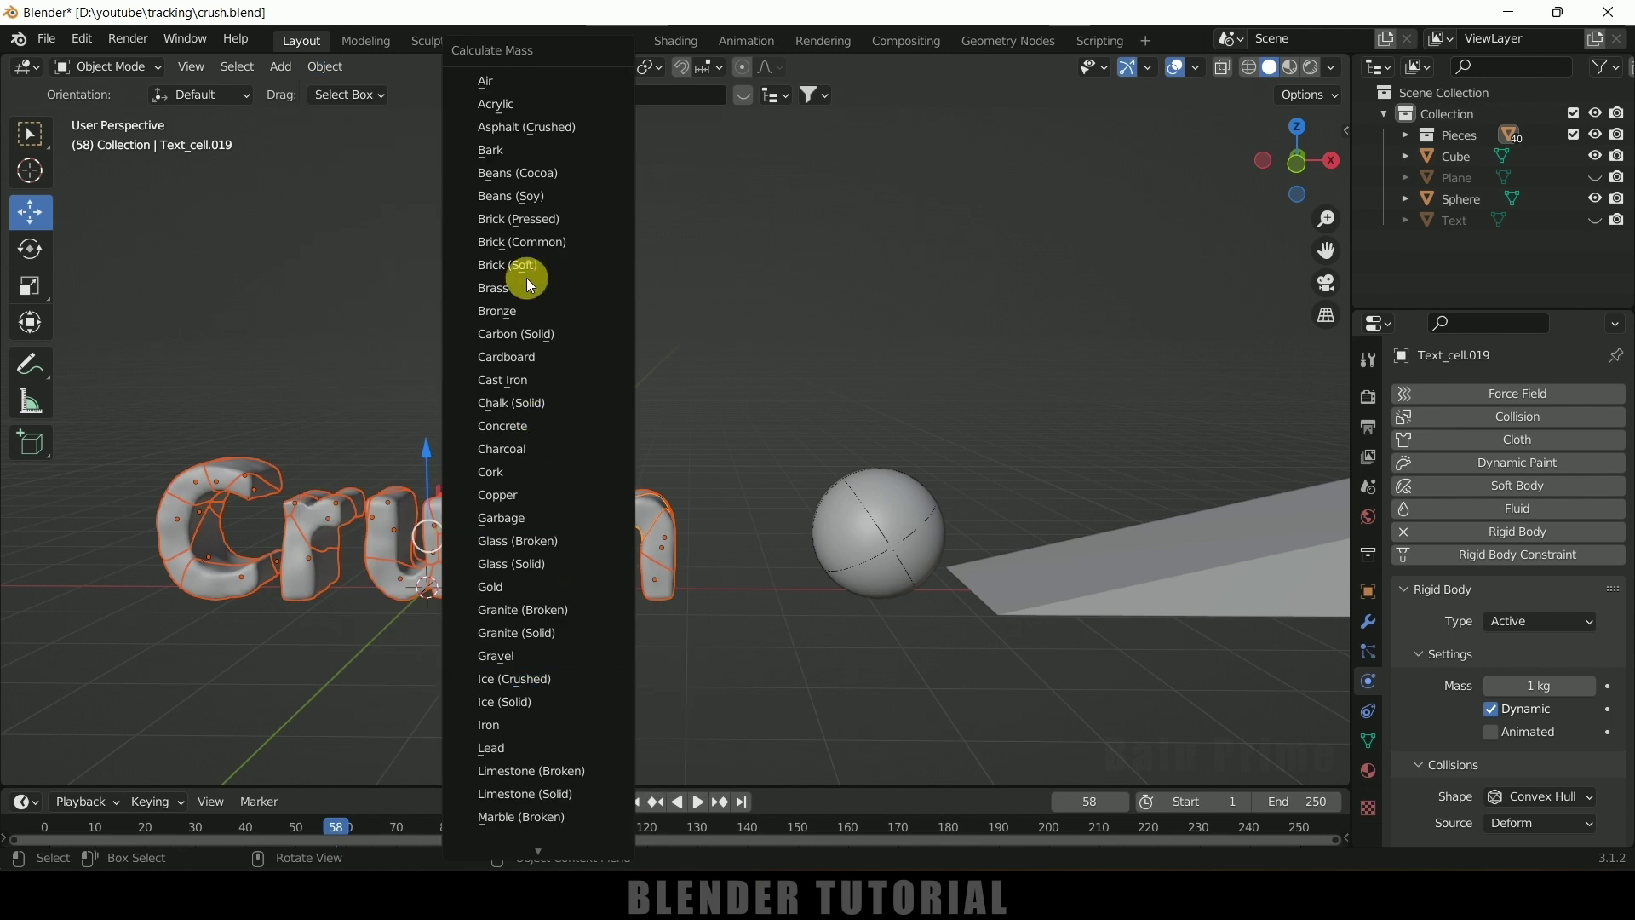
click(494, 222)
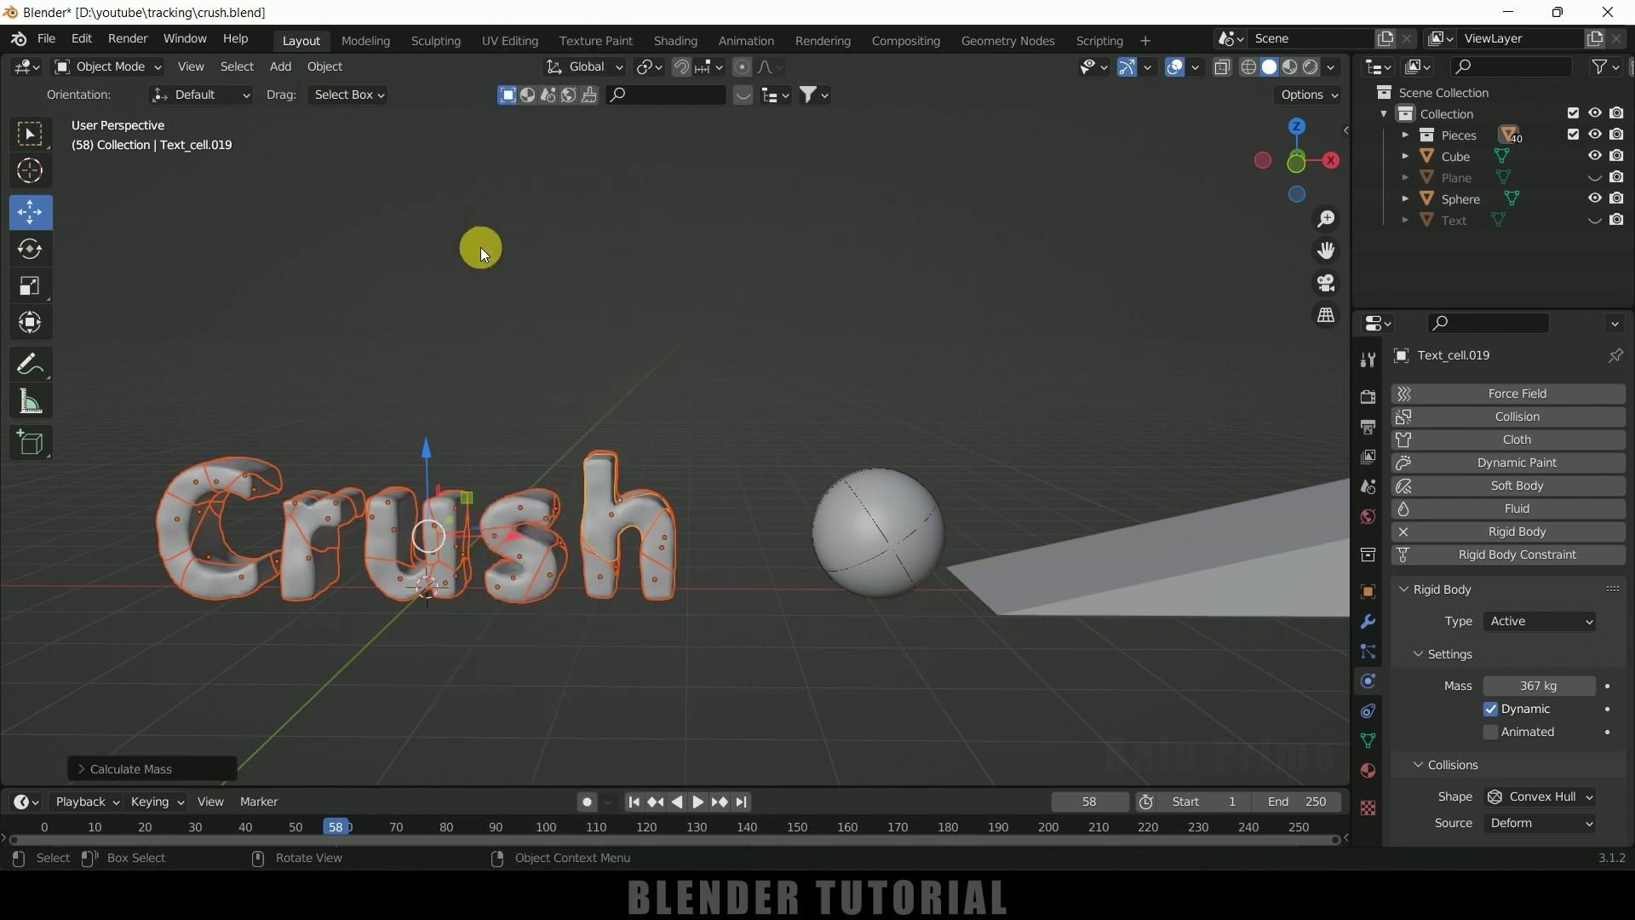
click(602, 515)
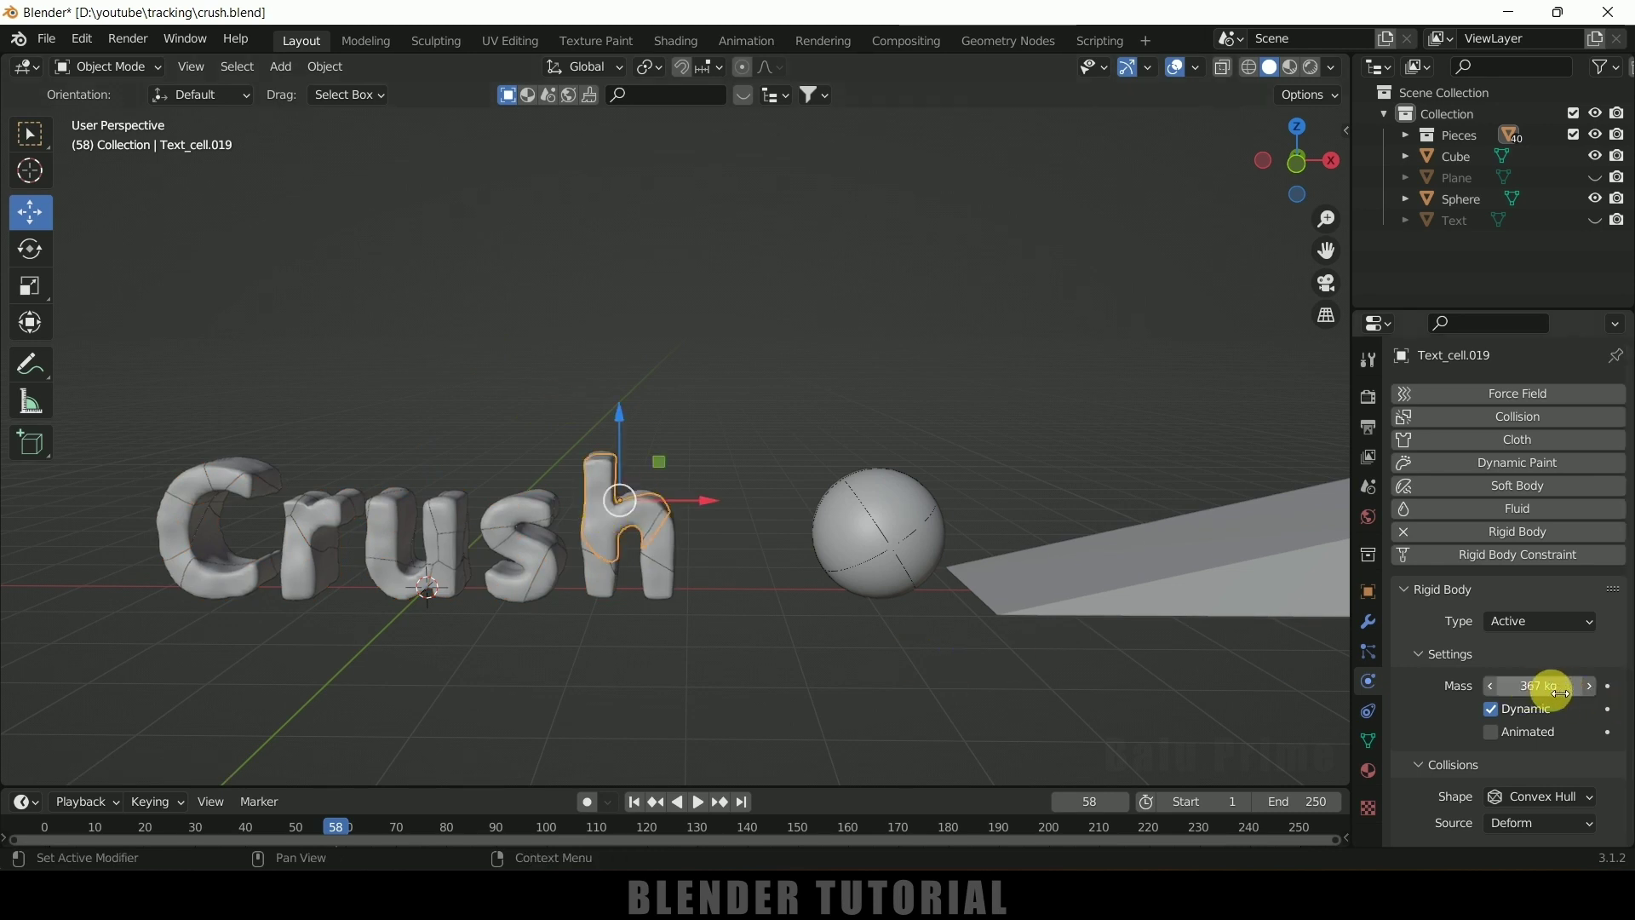
click(446, 545)
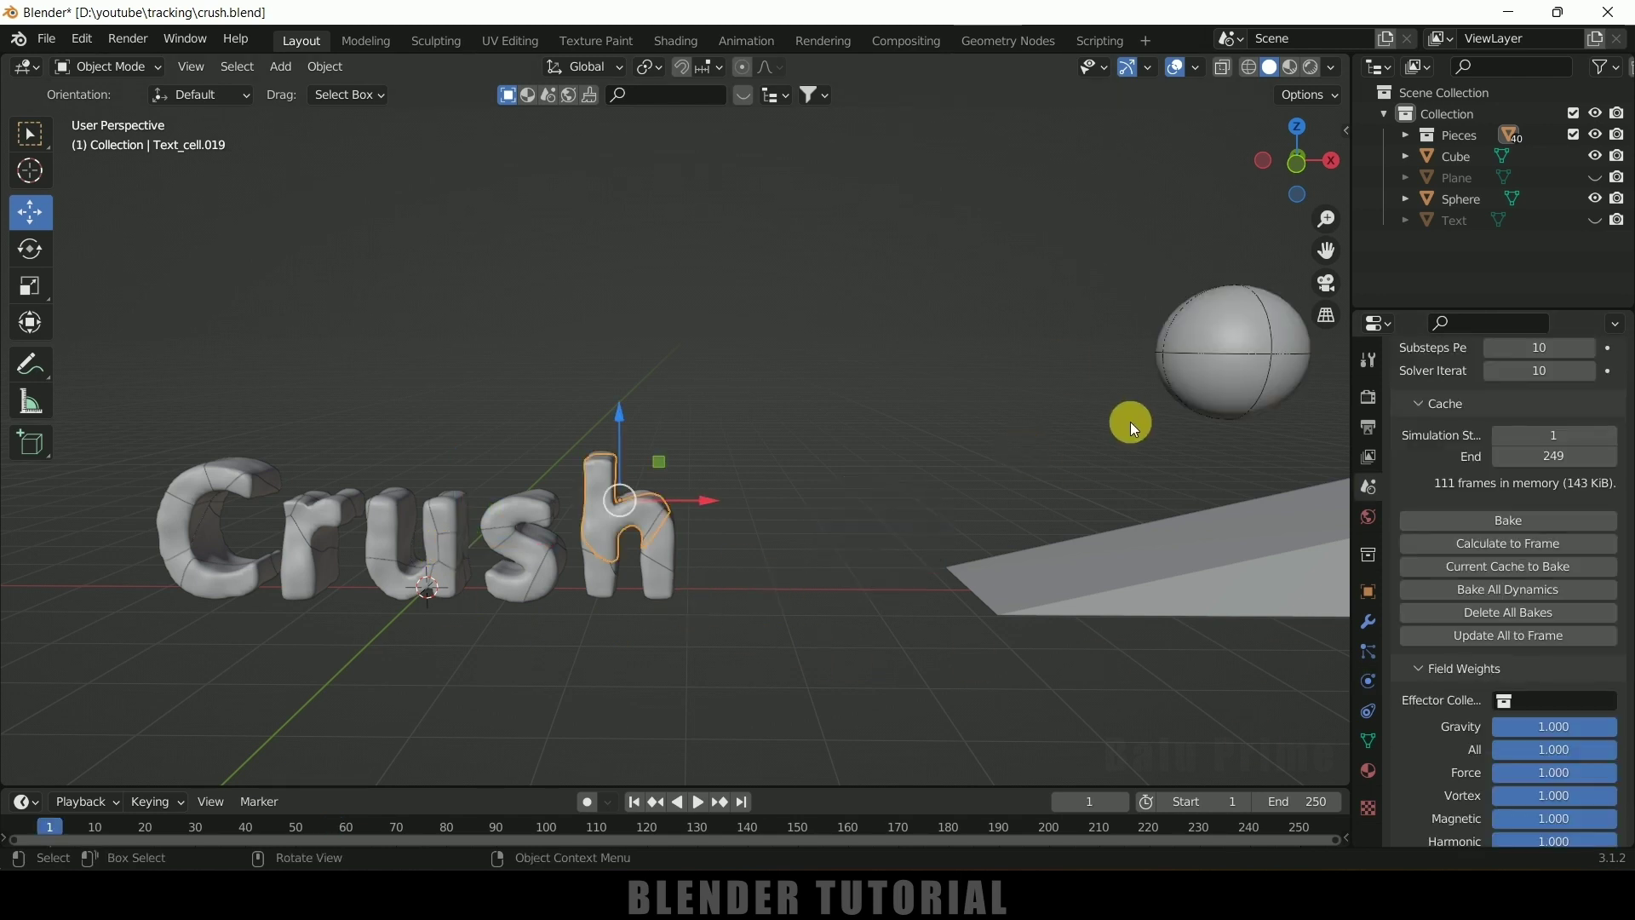
Set the sphere's rigid body mass to 100 kg
click(1235, 339)
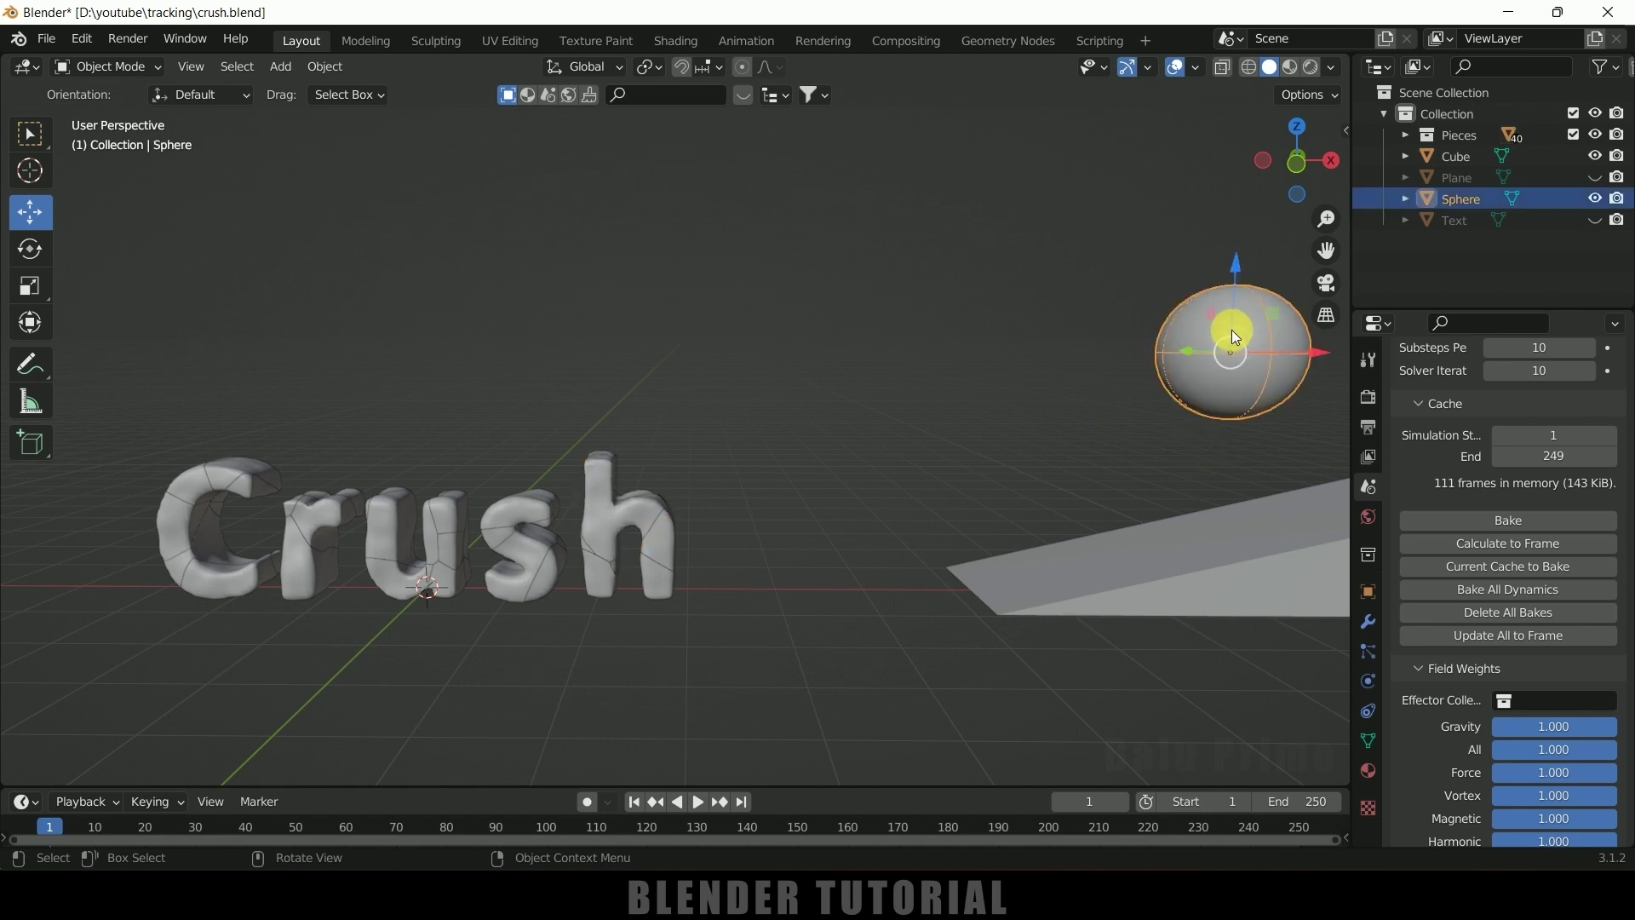
click(1368, 682)
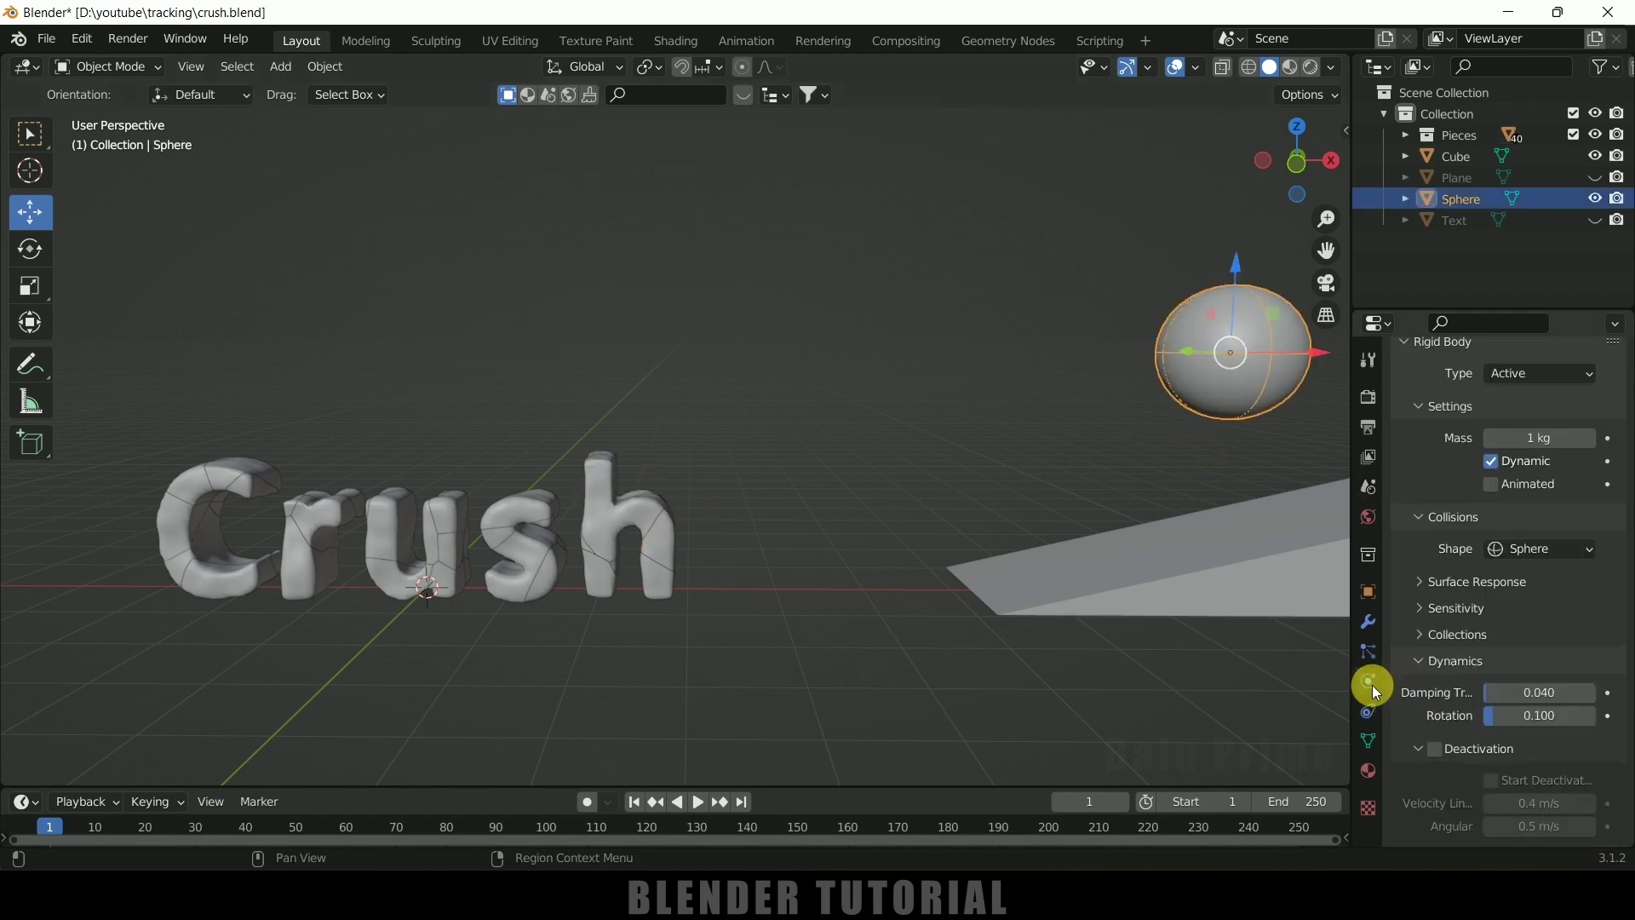
scroll(1586, 662, up, 4)
click(1567, 575)
text(100)
key(Return)
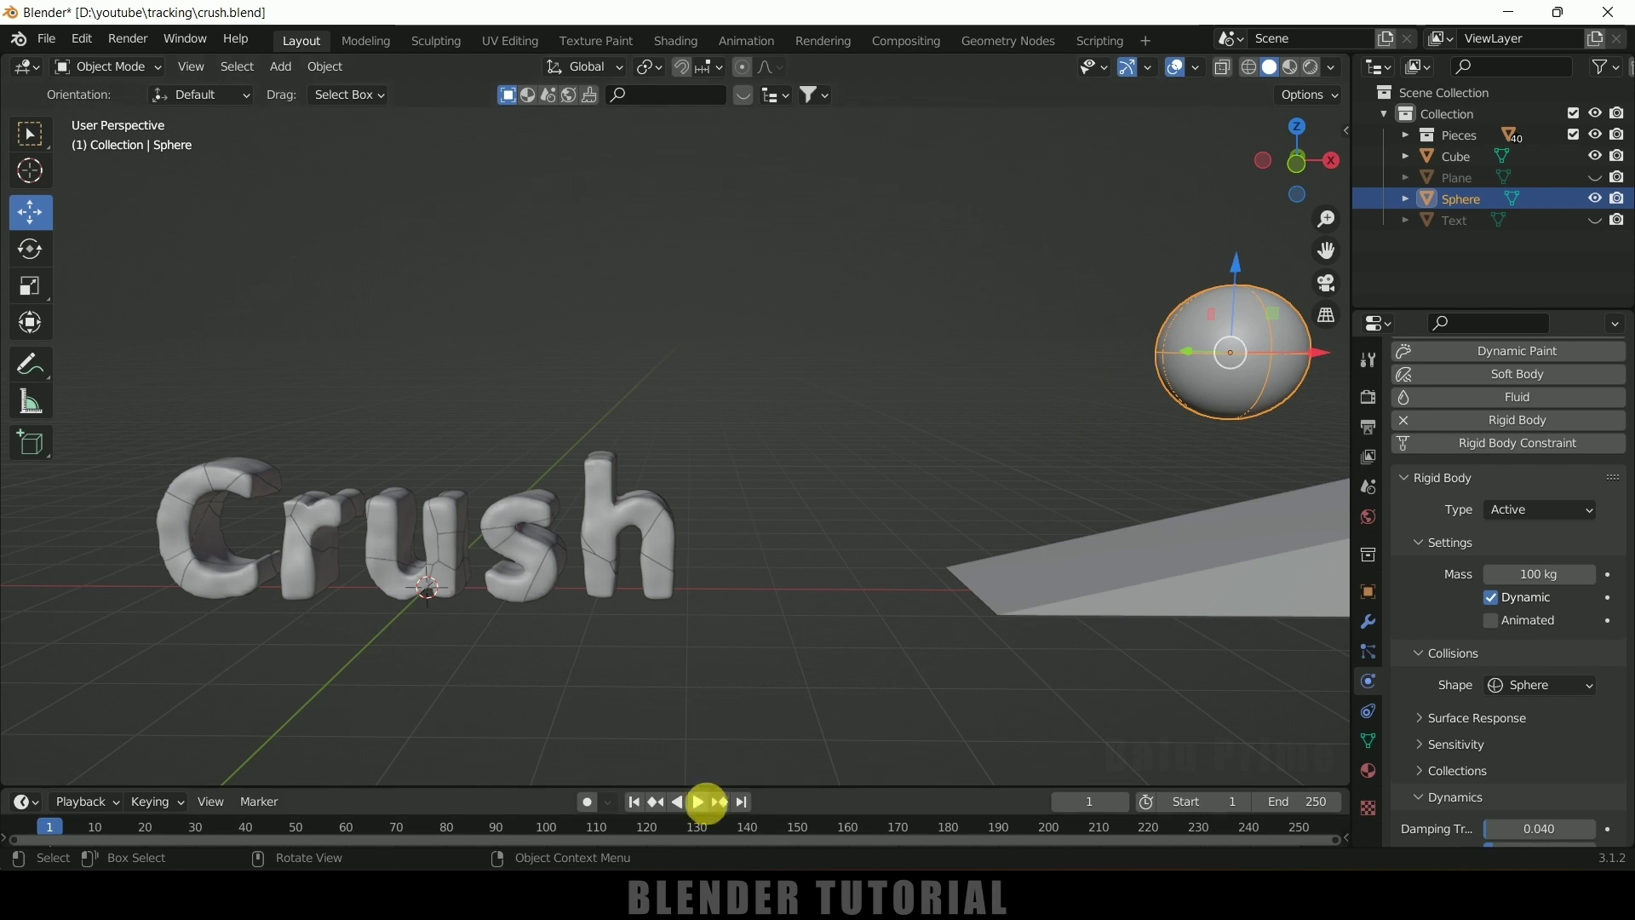
Play the simulation twice from the first frame to examine the sphere's impact on the text, and return to frame 1
click(698, 802)
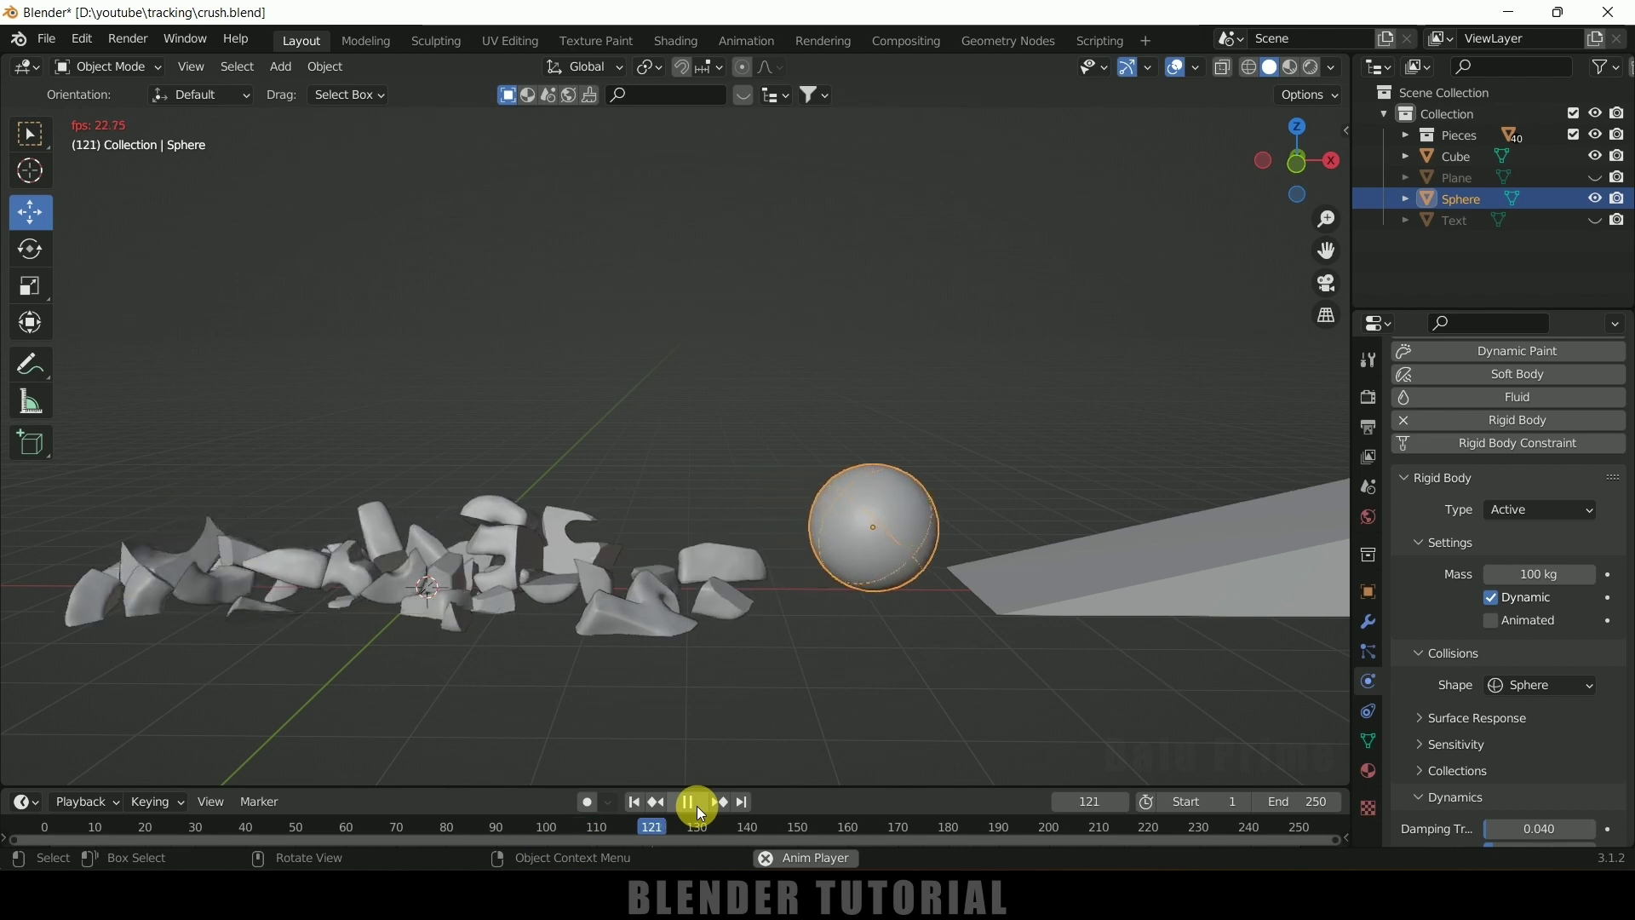
click(687, 804)
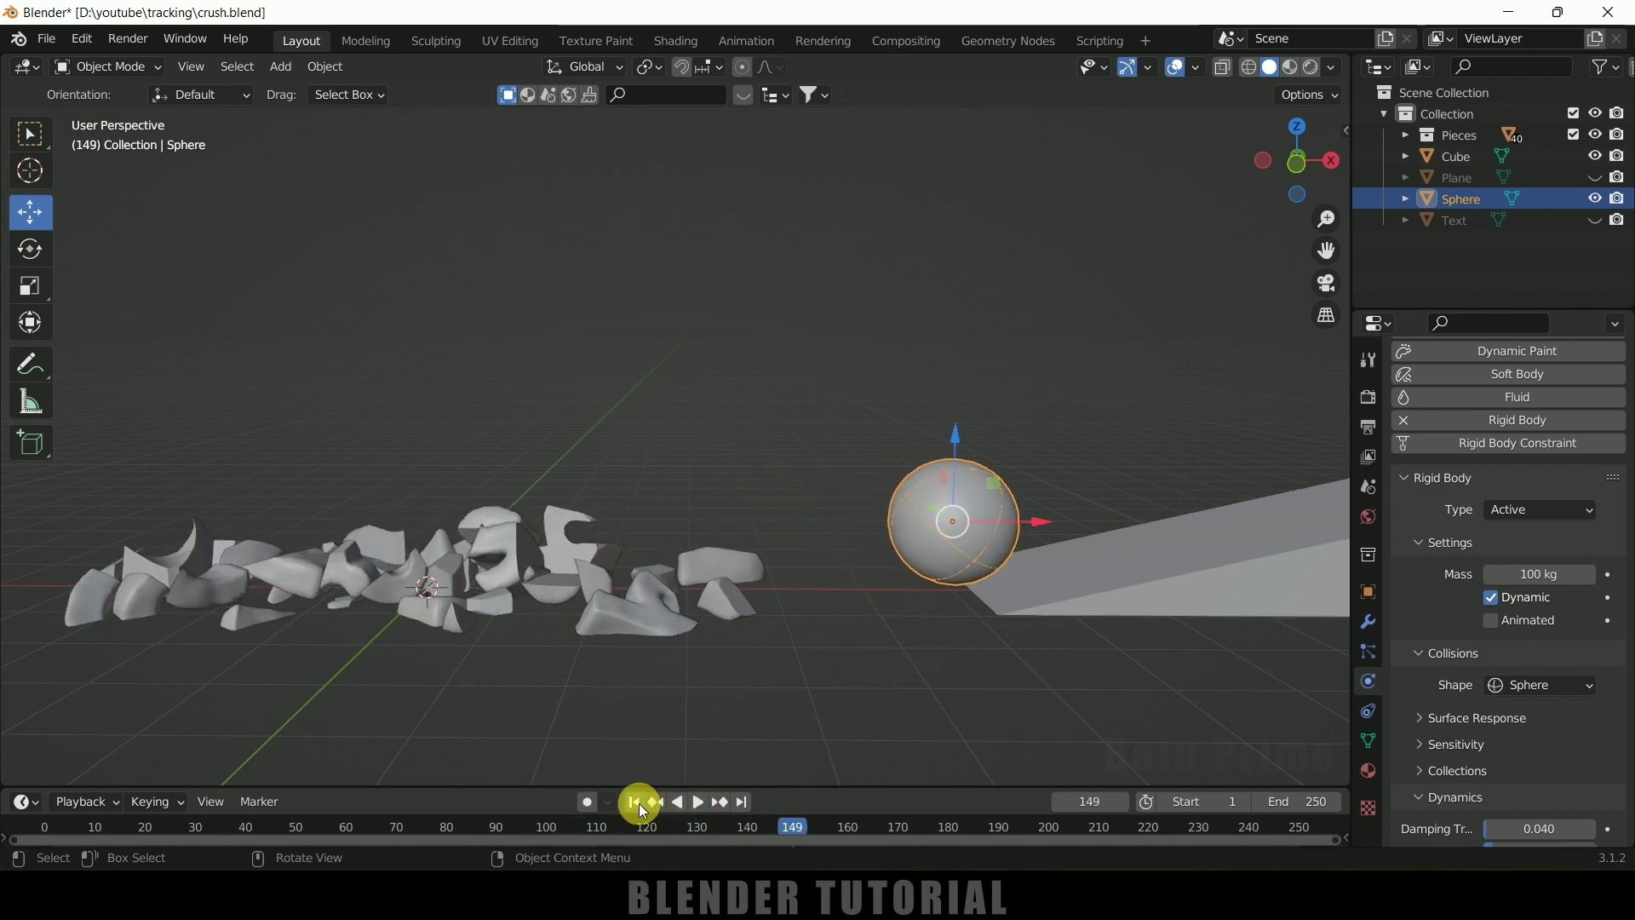
click(636, 804)
click(695, 804)
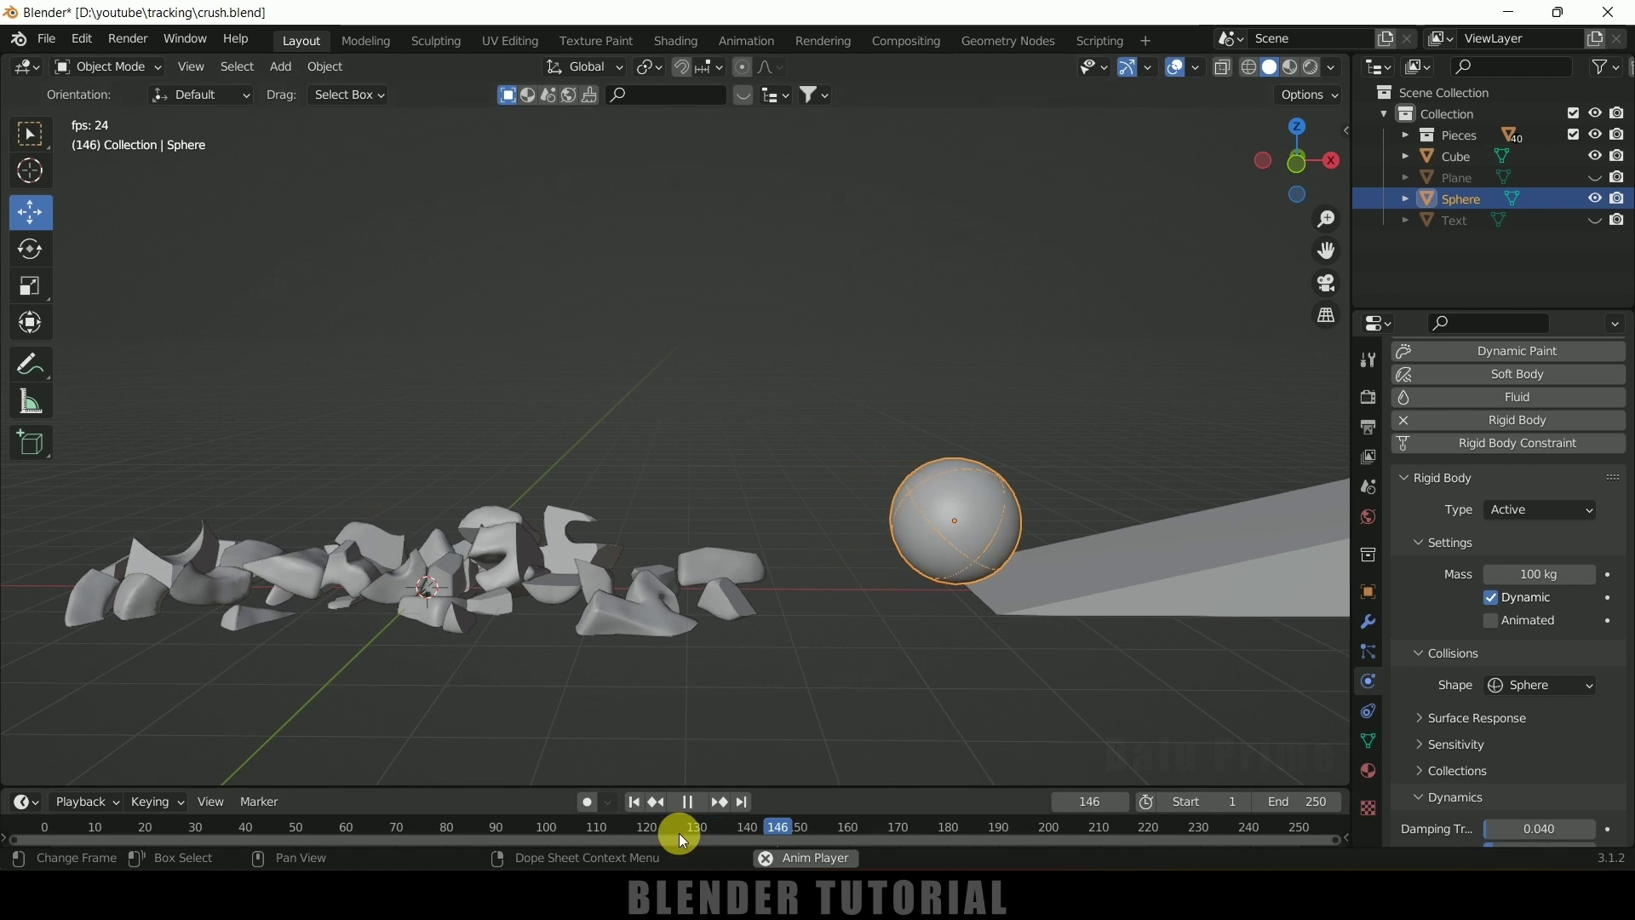
click(688, 806)
click(652, 807)
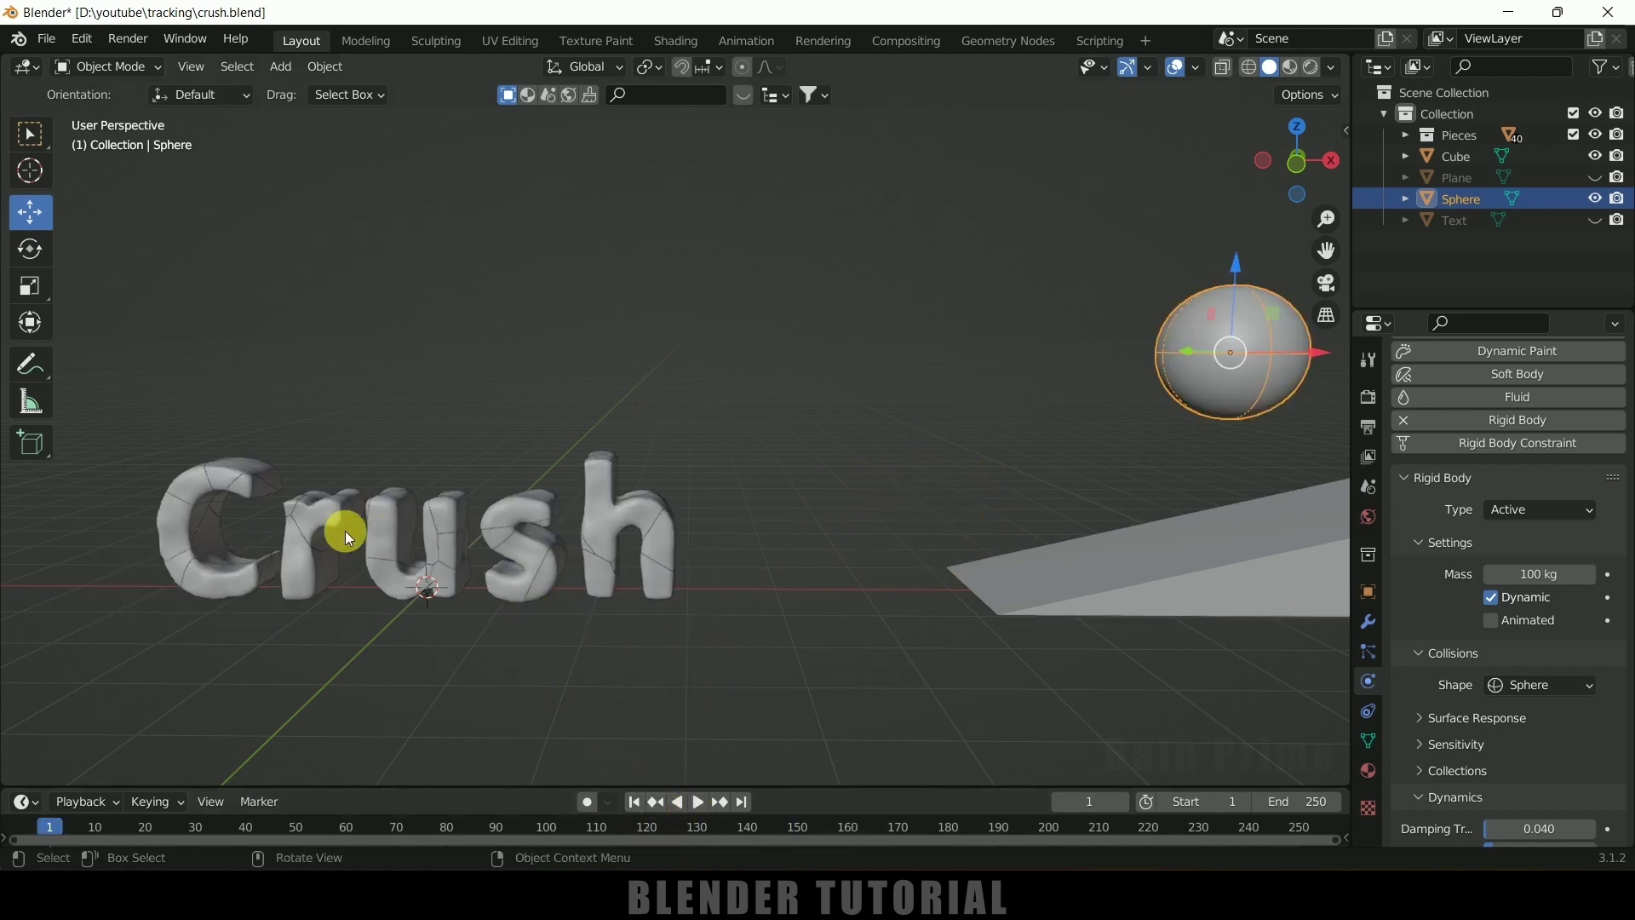
Connect all fractured pieces of the Crush text with rigid body constraints
click(308, 584)
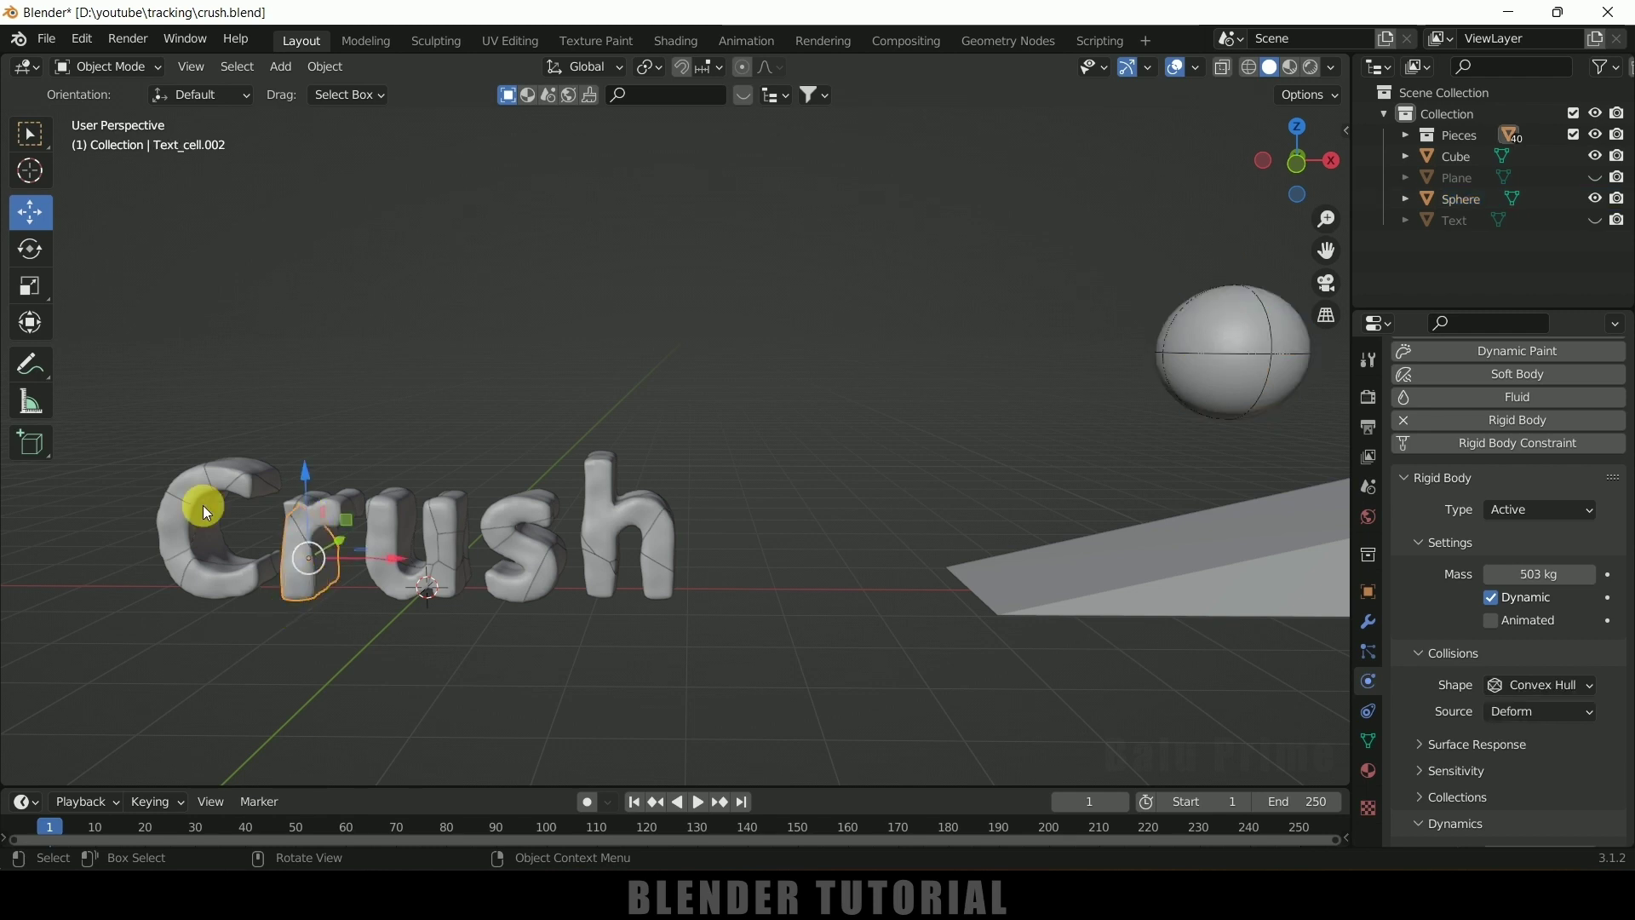
key(b)
drag(132, 394, 712, 625)
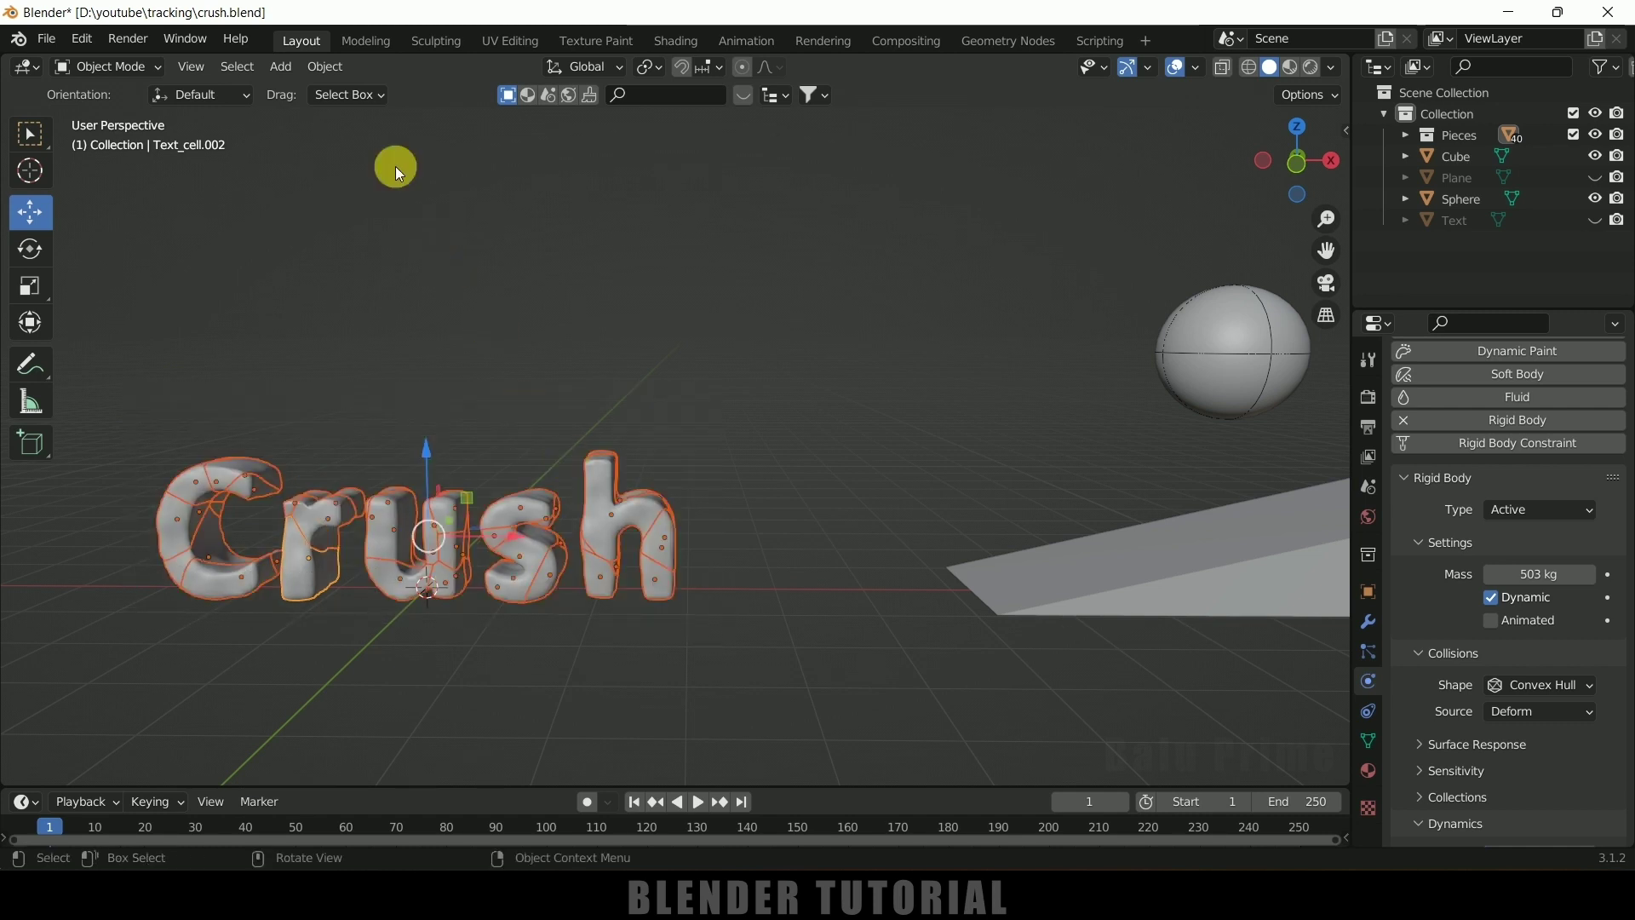
click(337, 68)
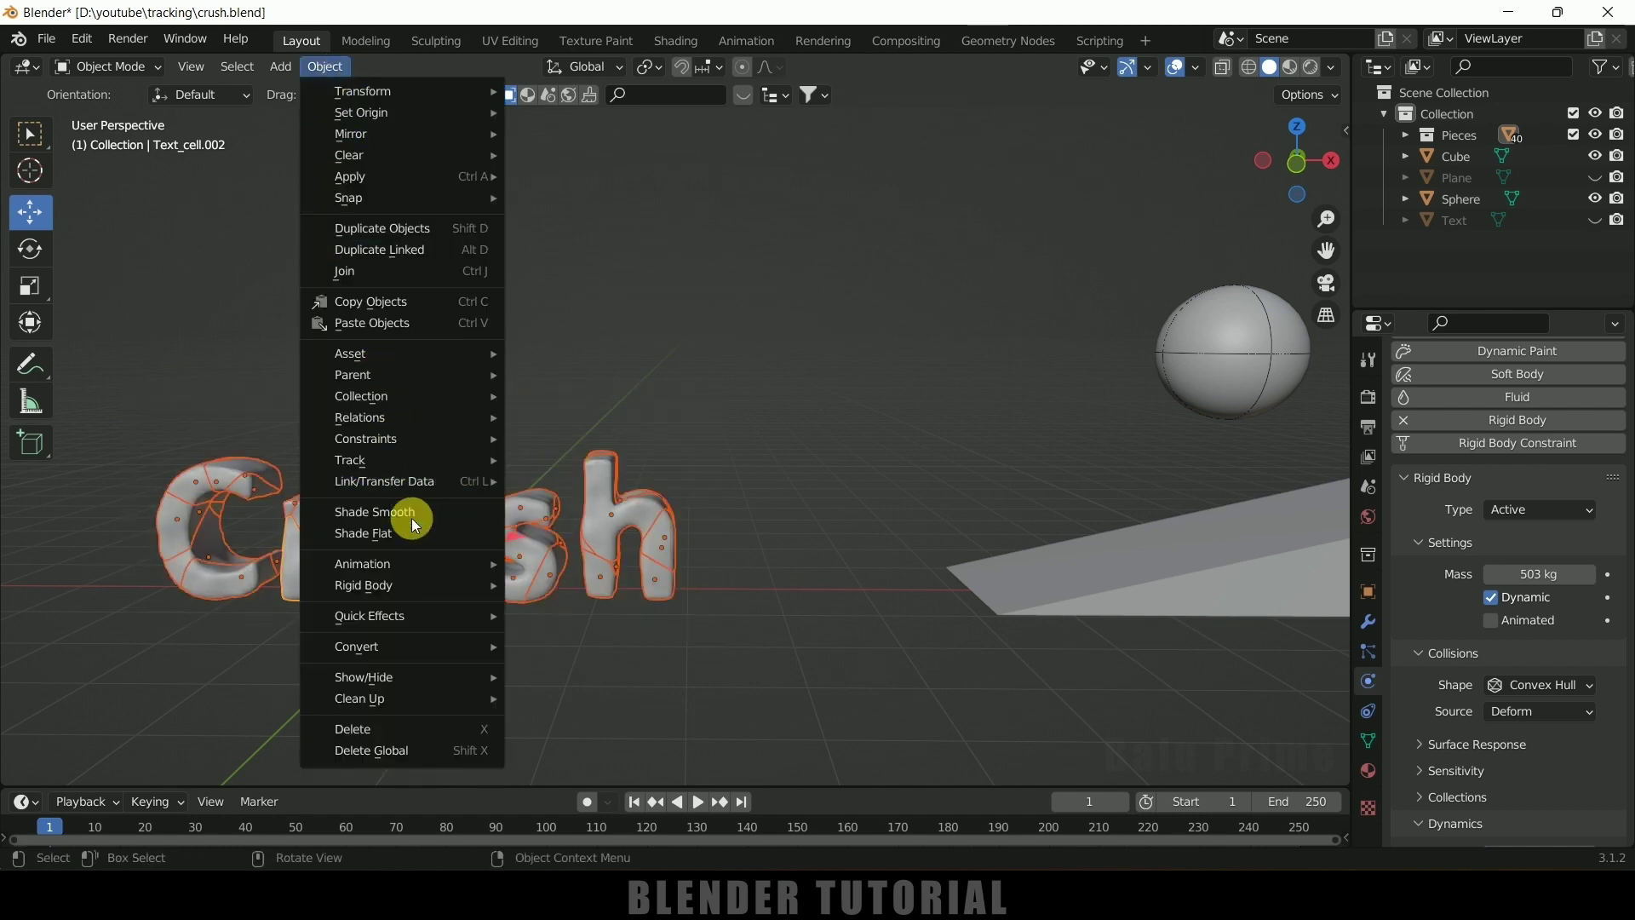
mouse_move(397, 586)
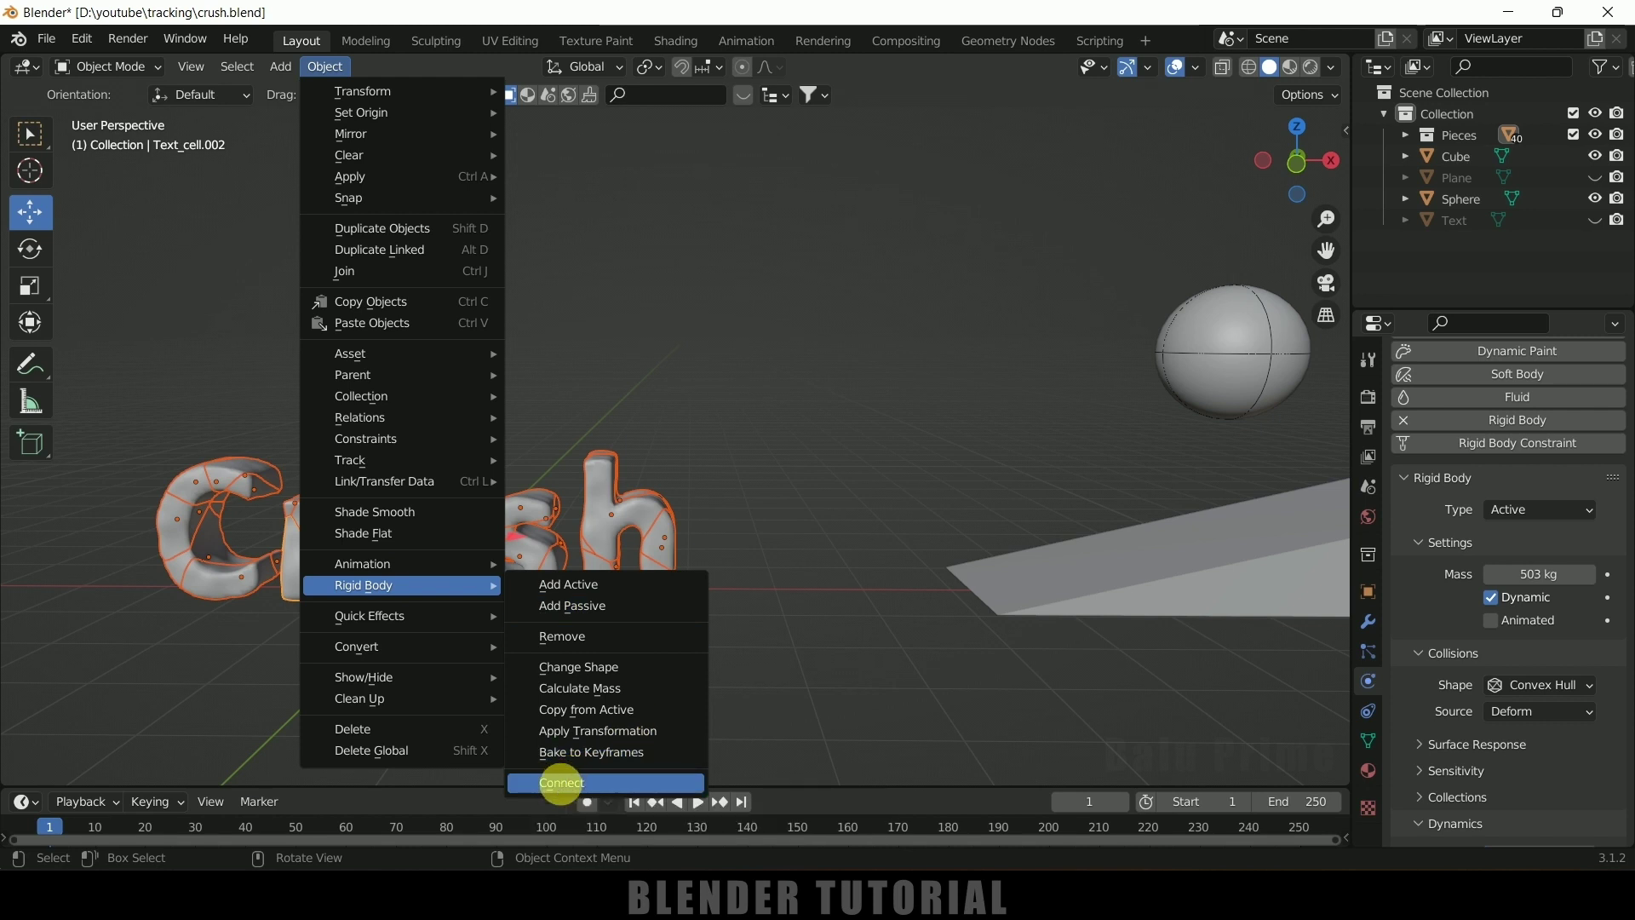
click(560, 784)
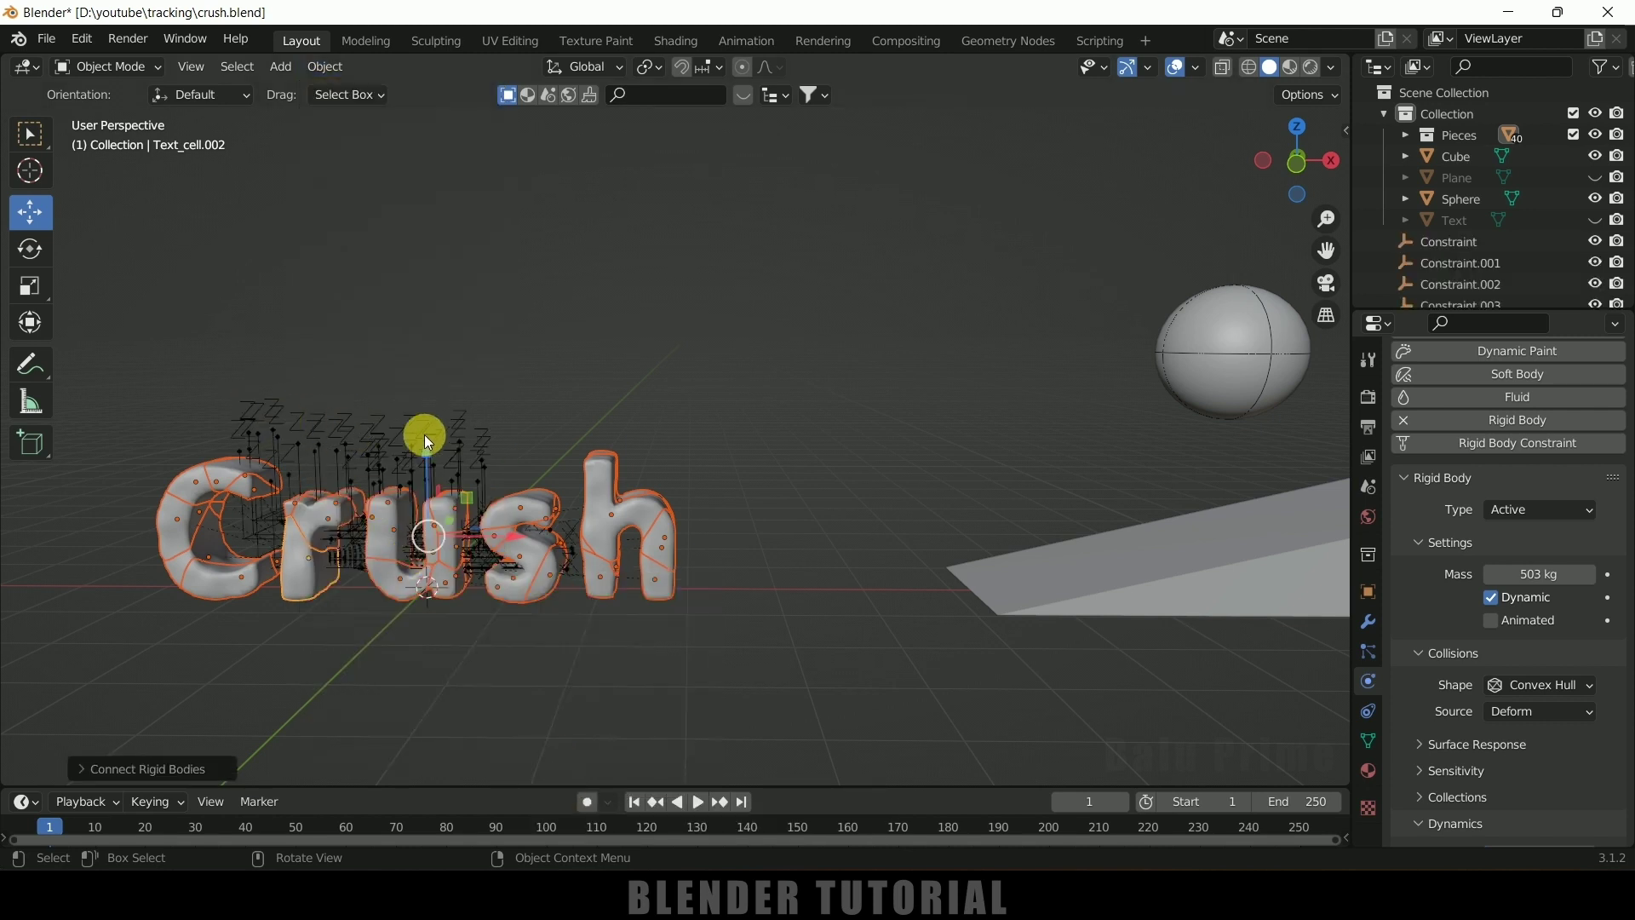
Make the first fixed rigid body constraint breakable with a breaking threshold of 75
click(1457, 242)
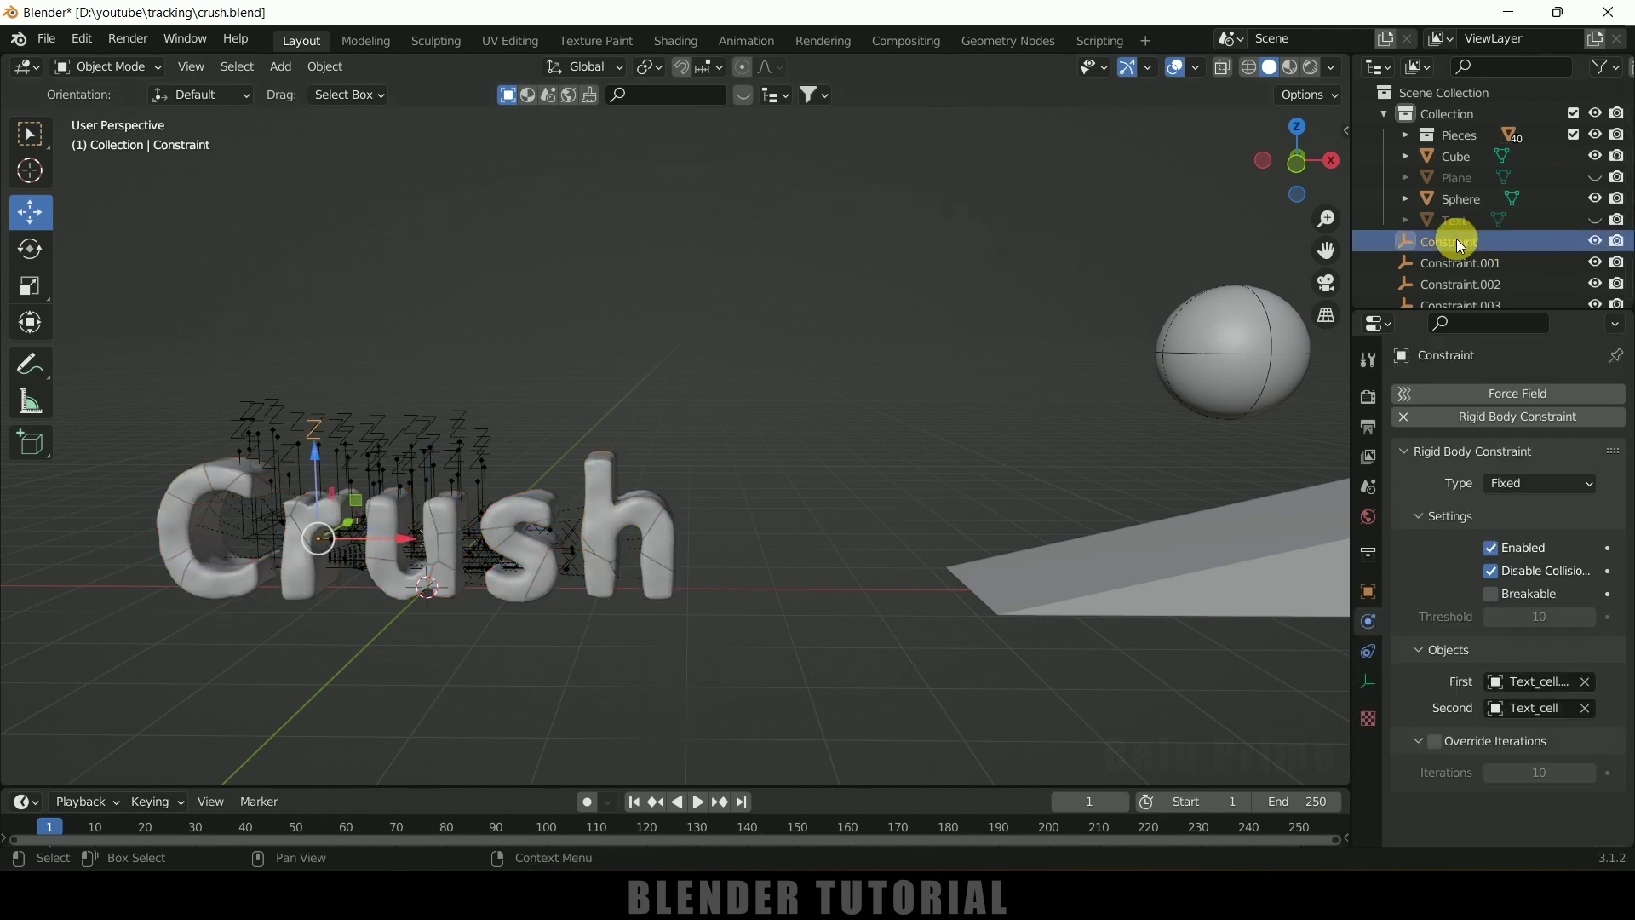
click(1494, 594)
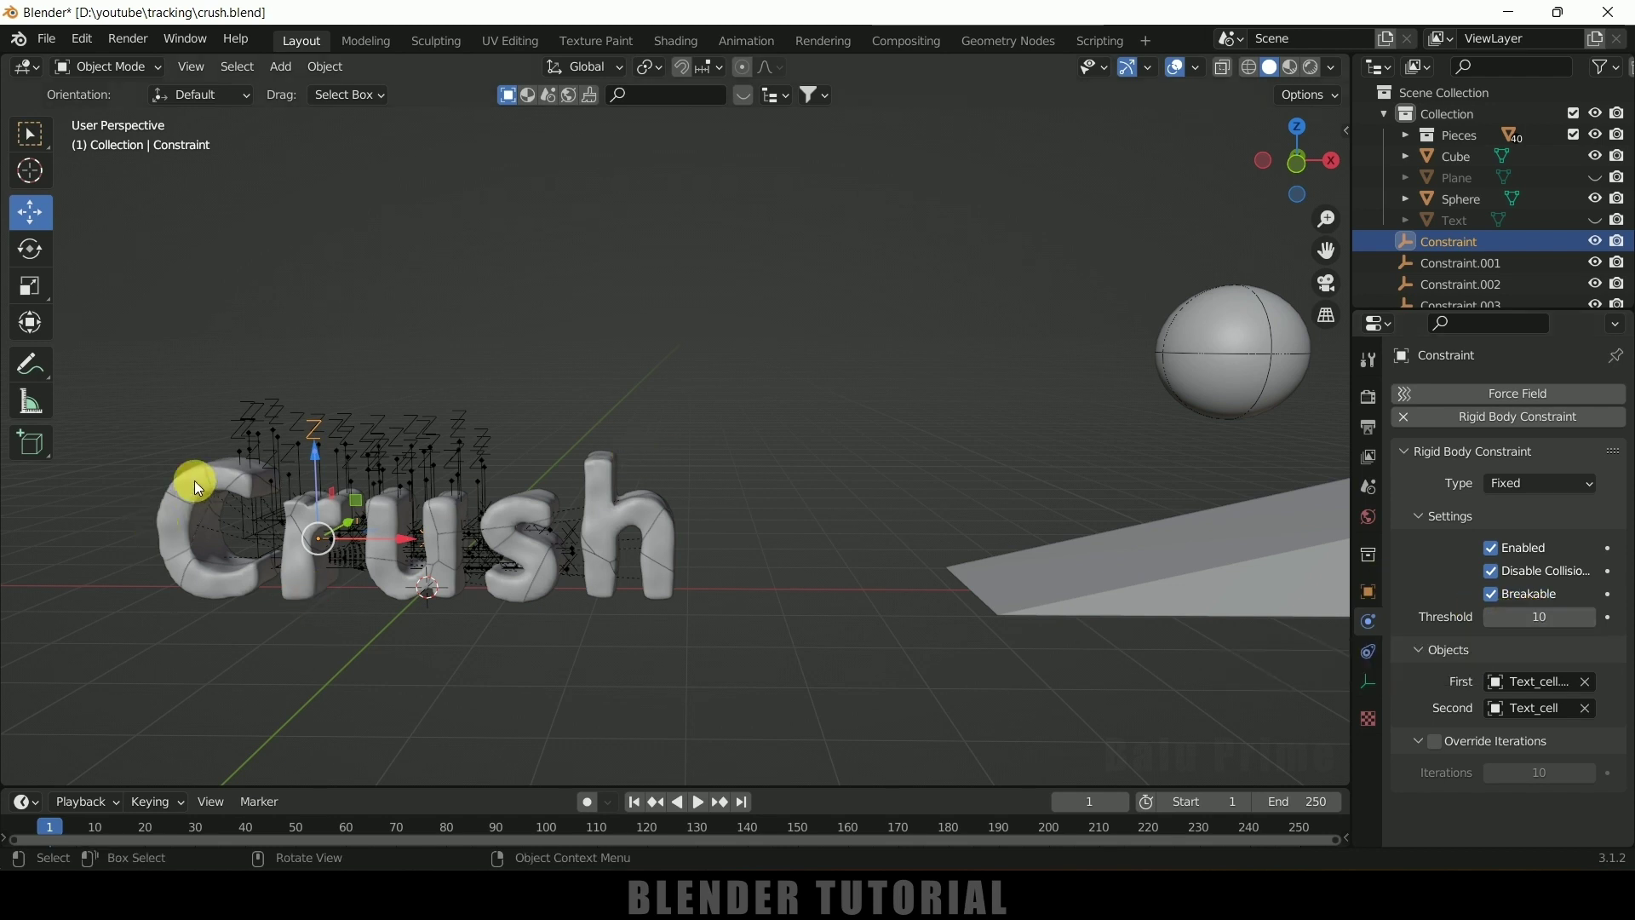
click(1547, 620)
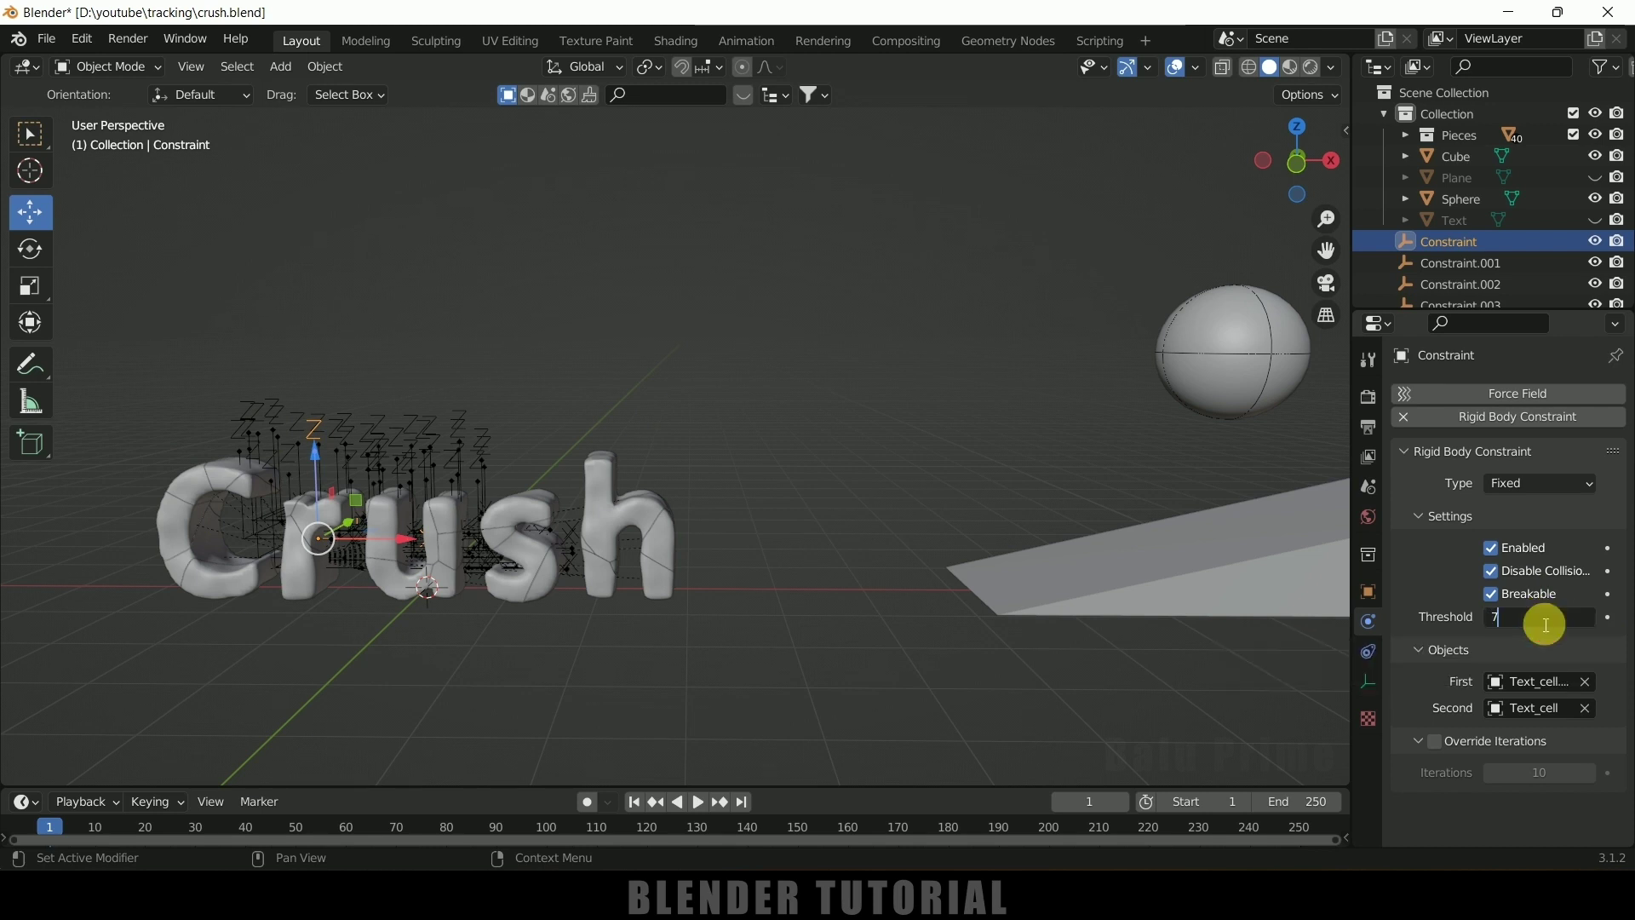
text(75)
key(Return)
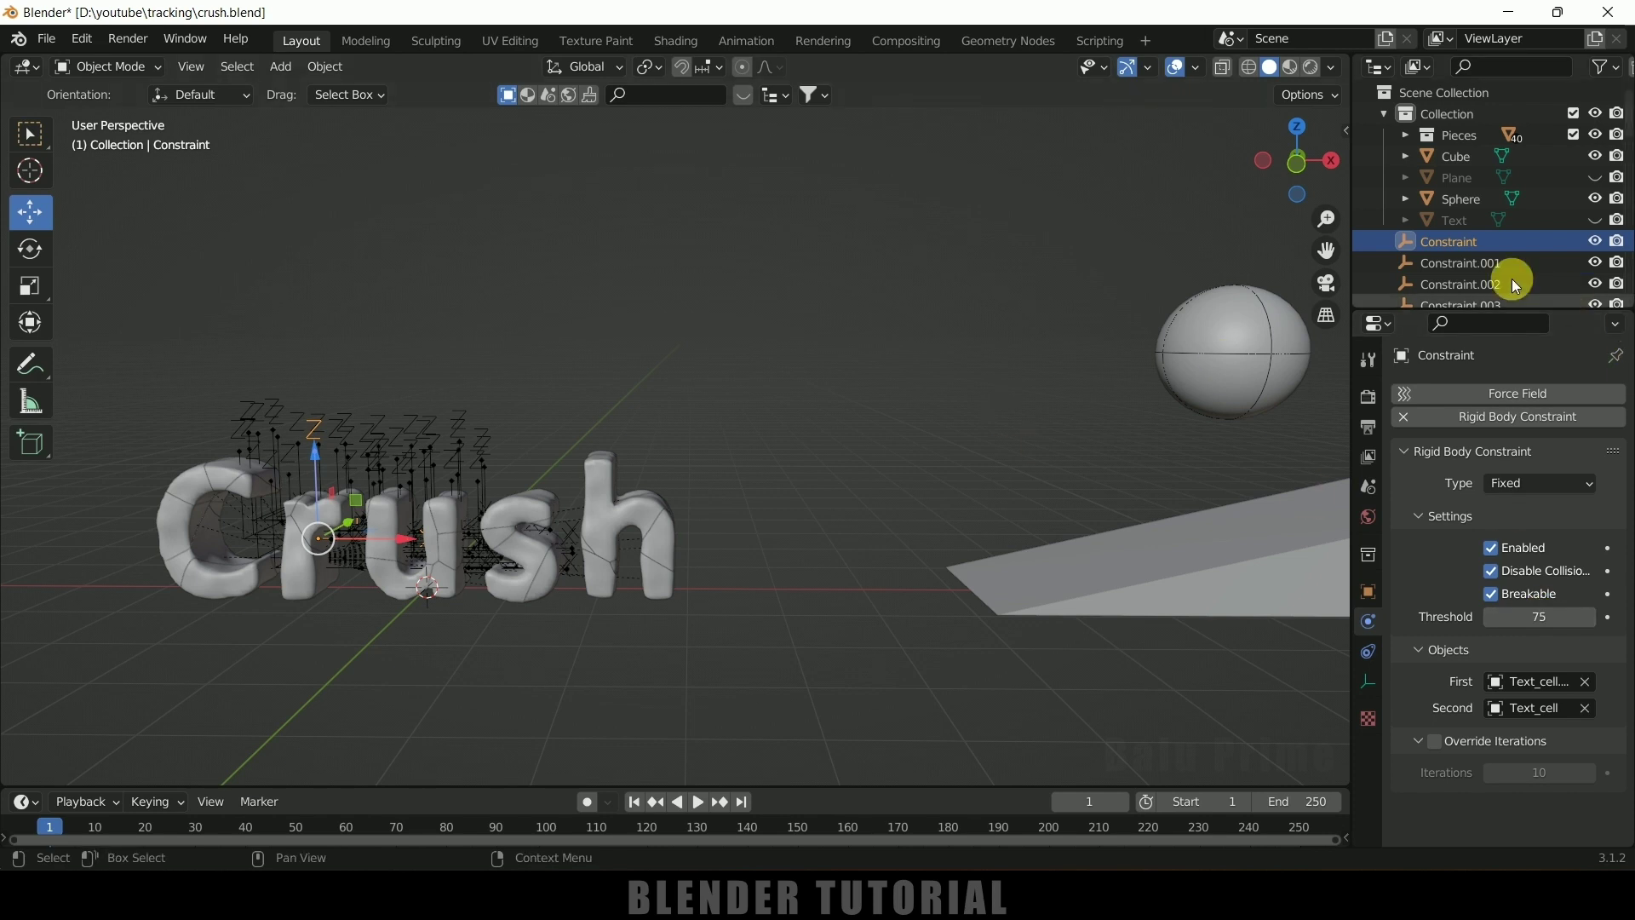
Copy the first constraint's Breakable setting and breaking threshold to all constraints through Constraint.038
drag(1627, 137, 1628, 308)
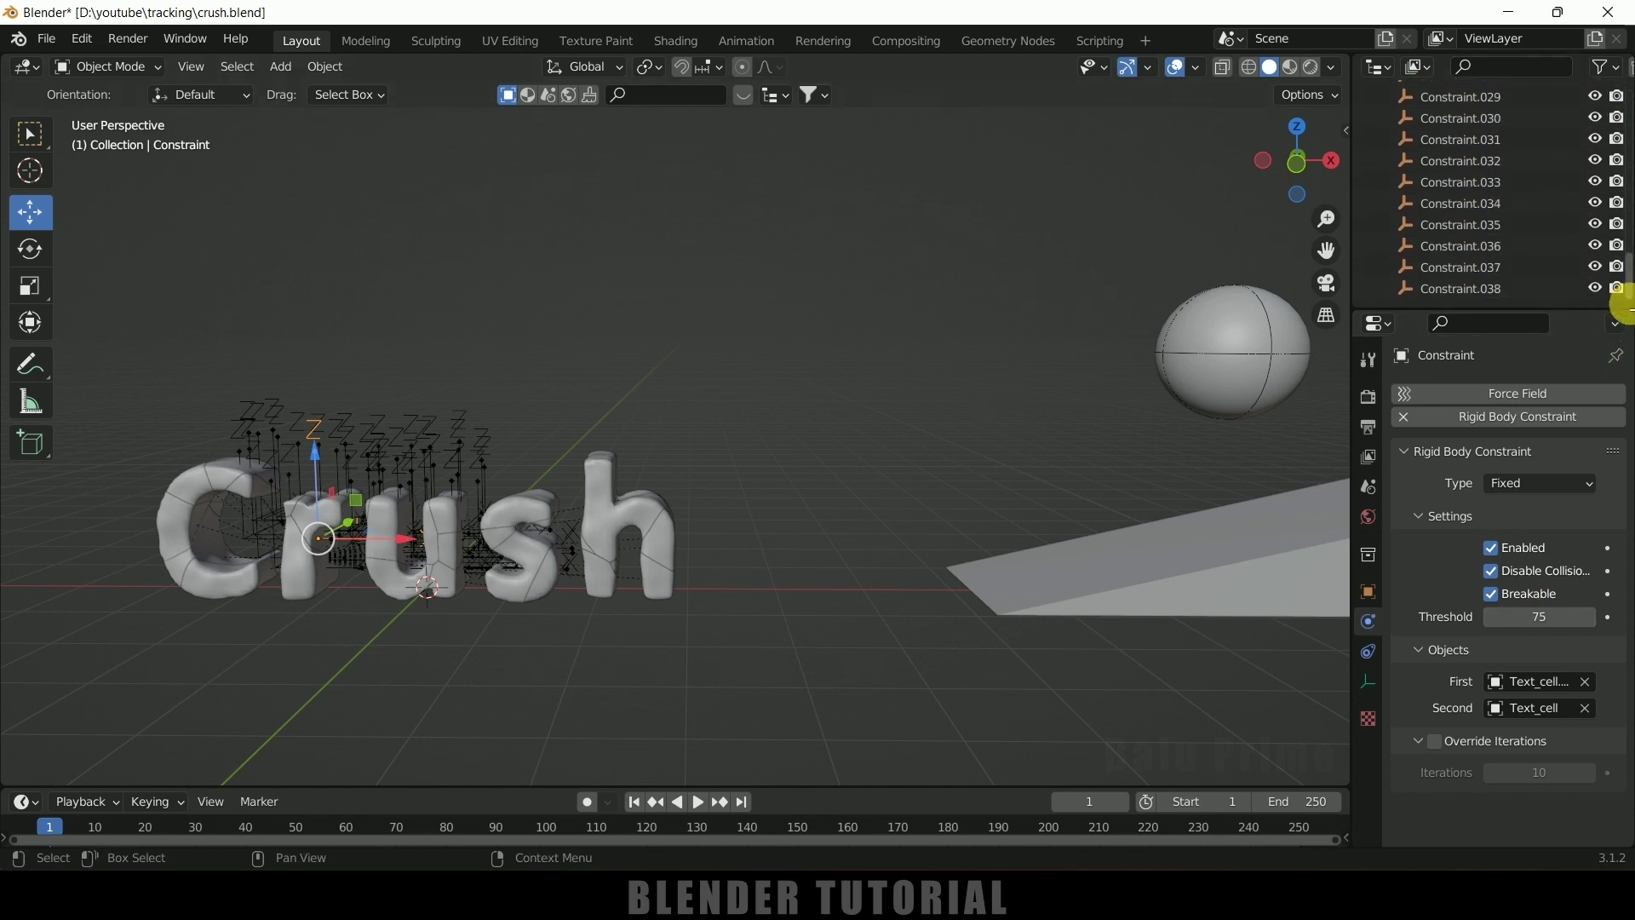
shift+click(1502, 289)
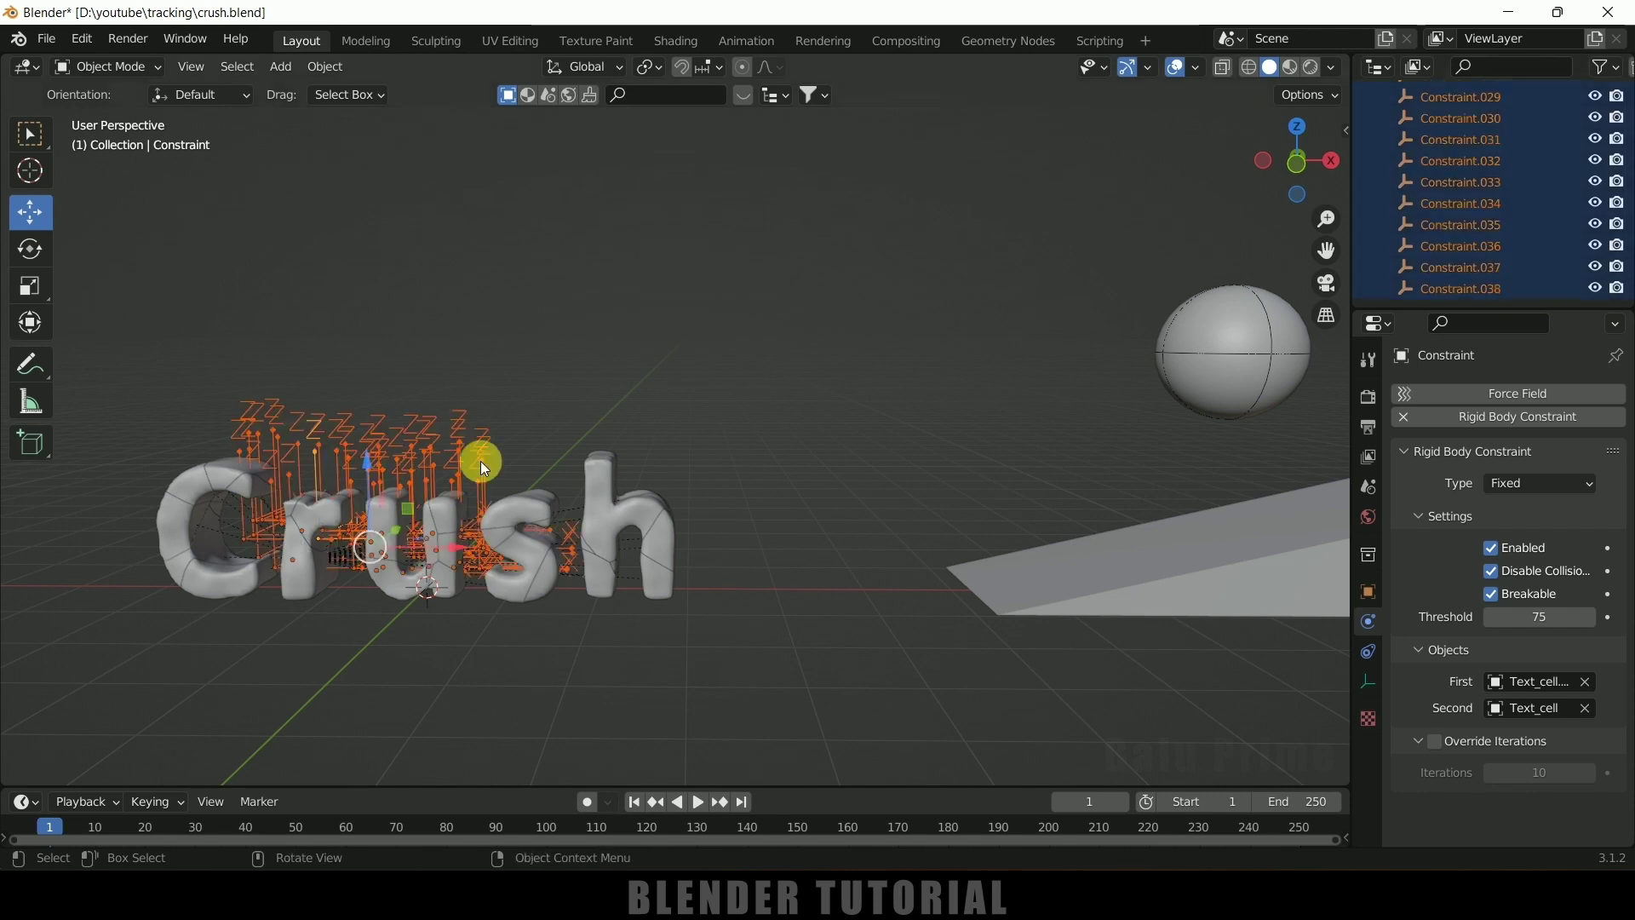
click(1504, 594)
right_click(1522, 598)
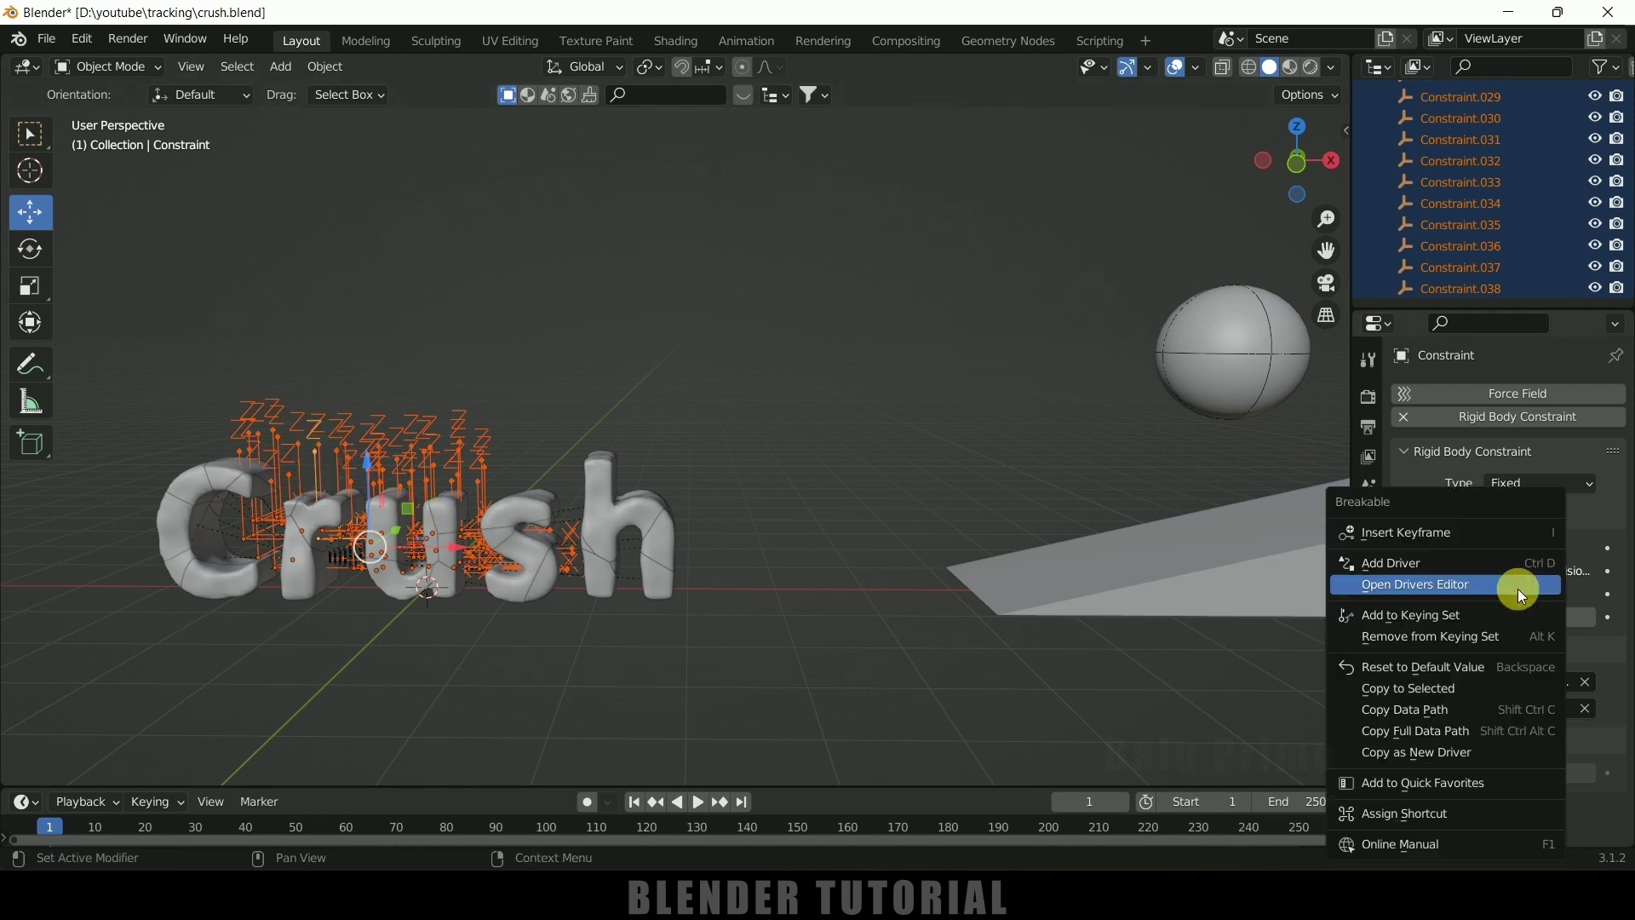
click(1420, 687)
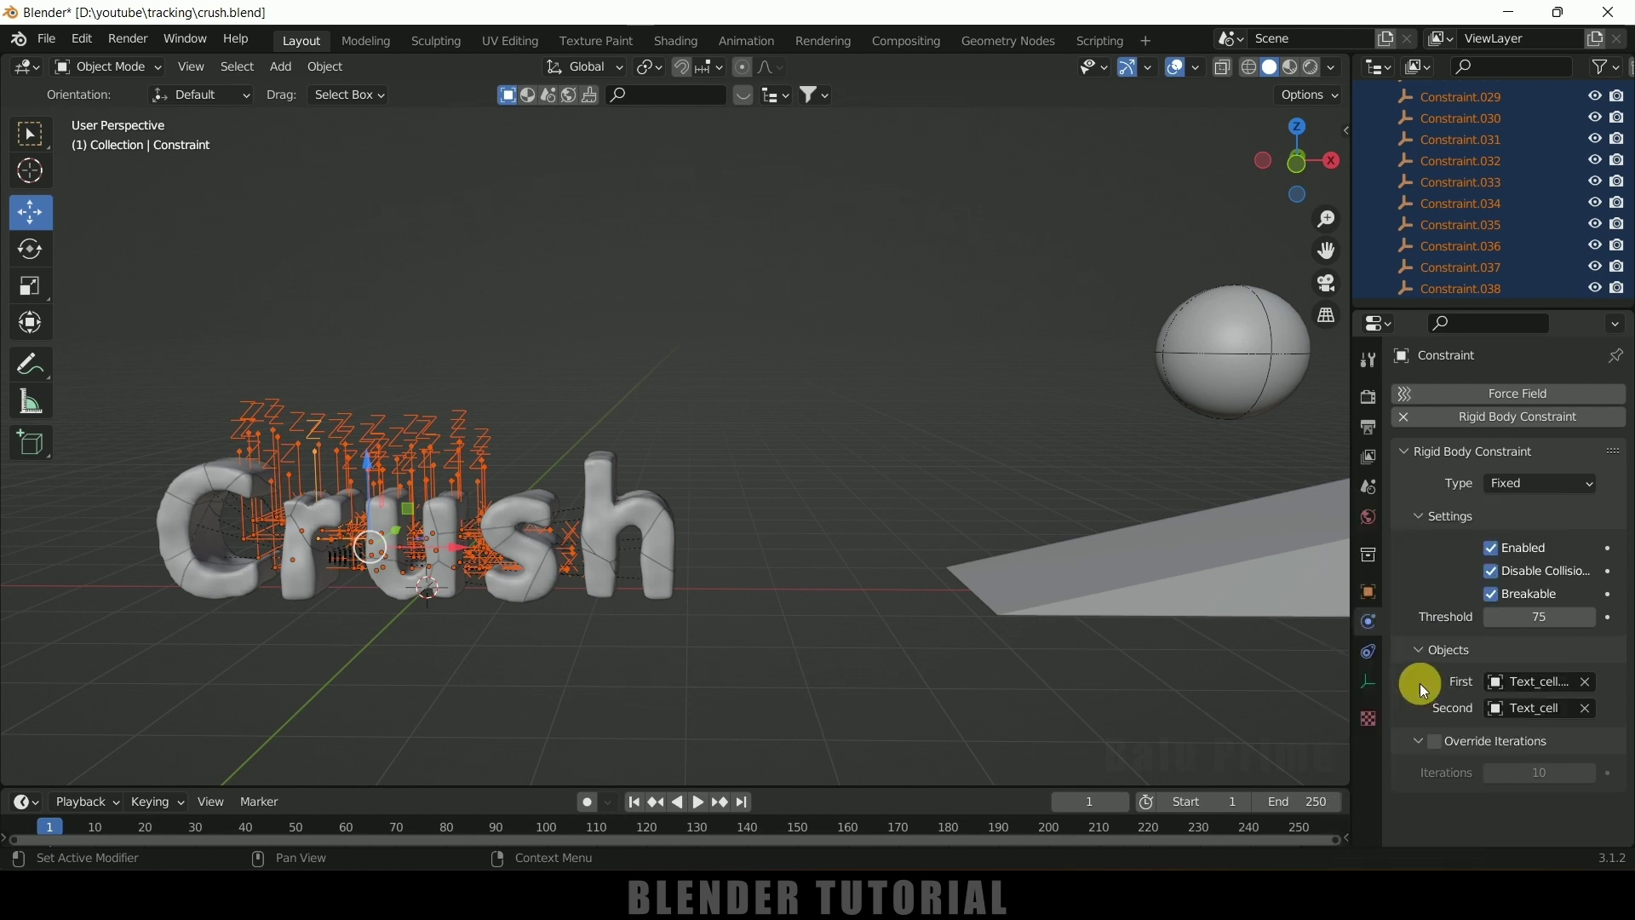
right_click(1525, 597)
click(1437, 592)
right_click(1536, 620)
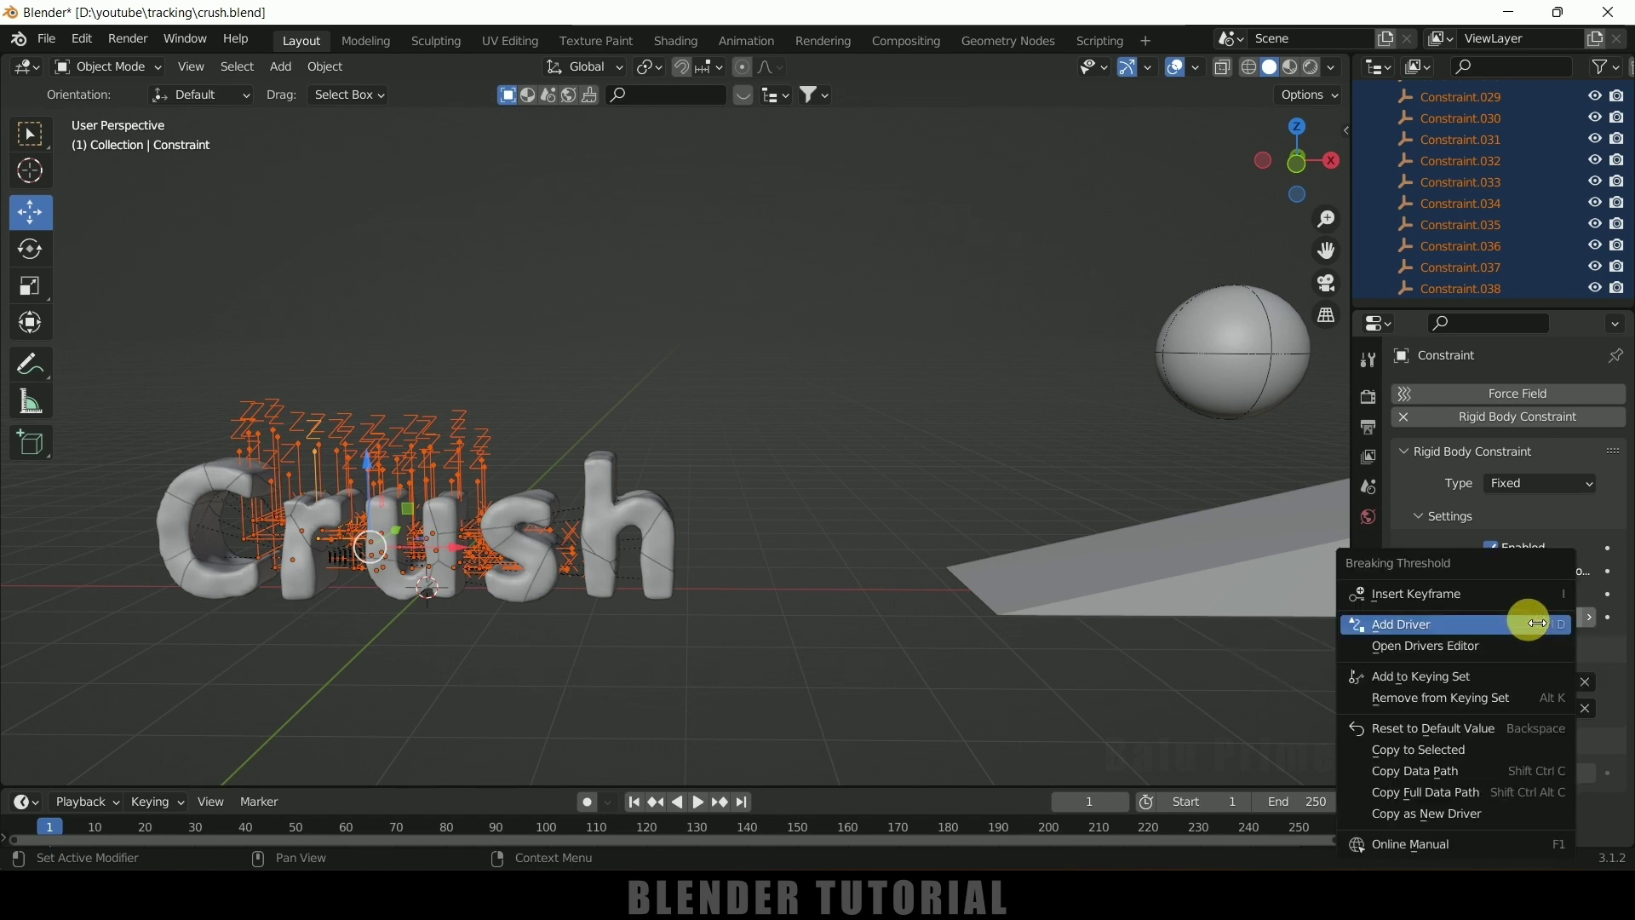
click(1431, 750)
Check the breakable and threshold settings on individual constraints around the text
click(534, 420)
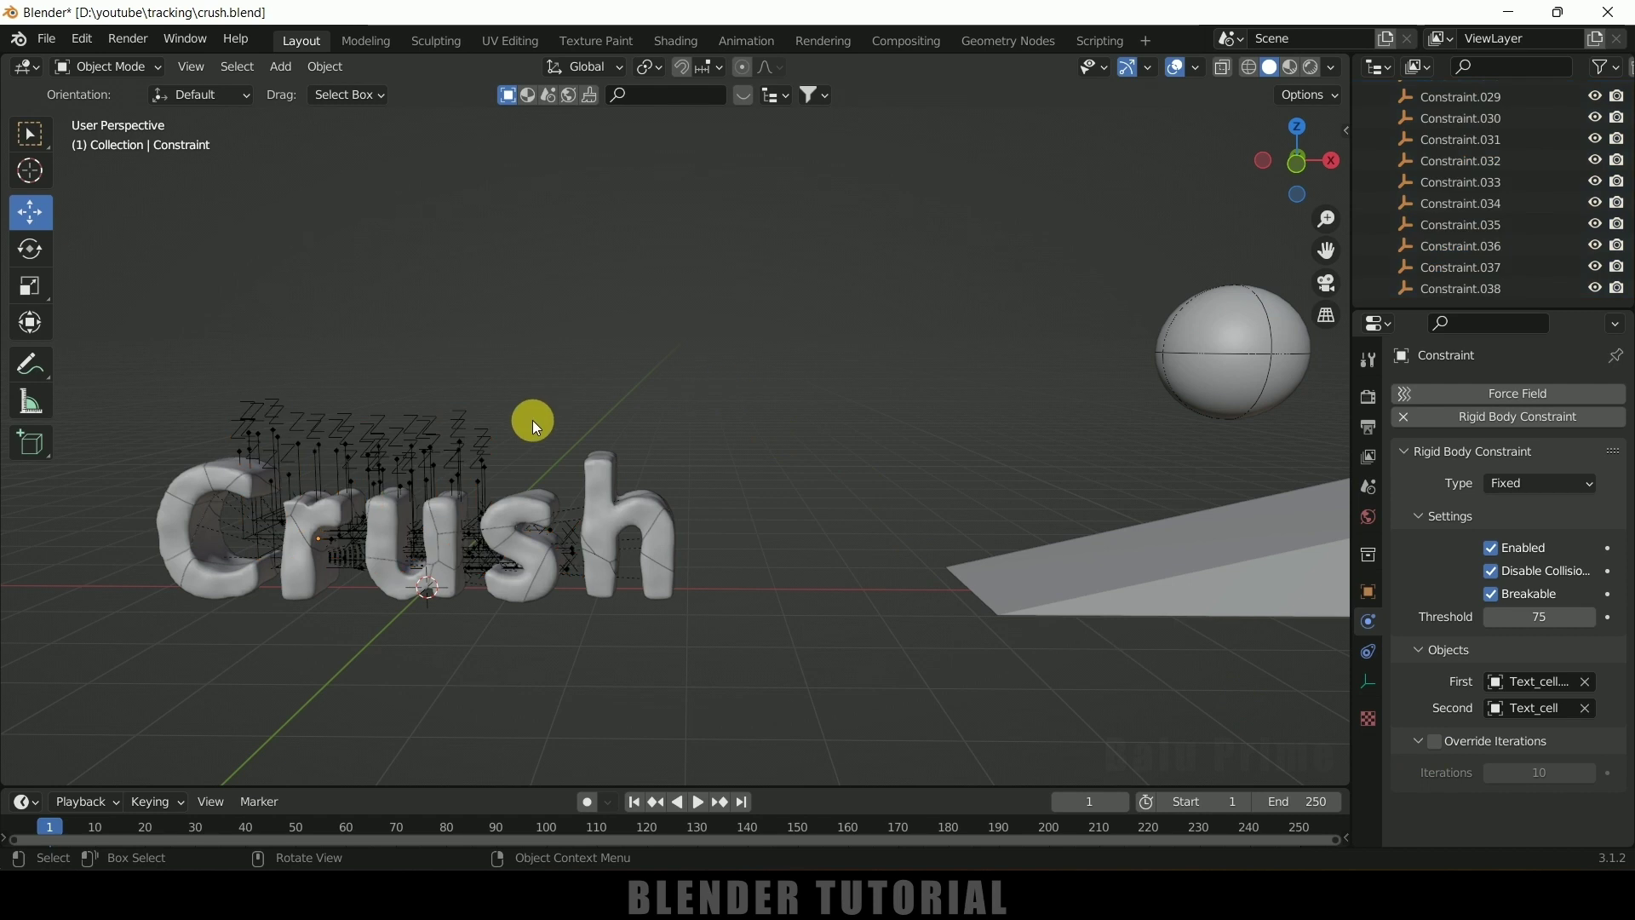
click(472, 447)
click(343, 438)
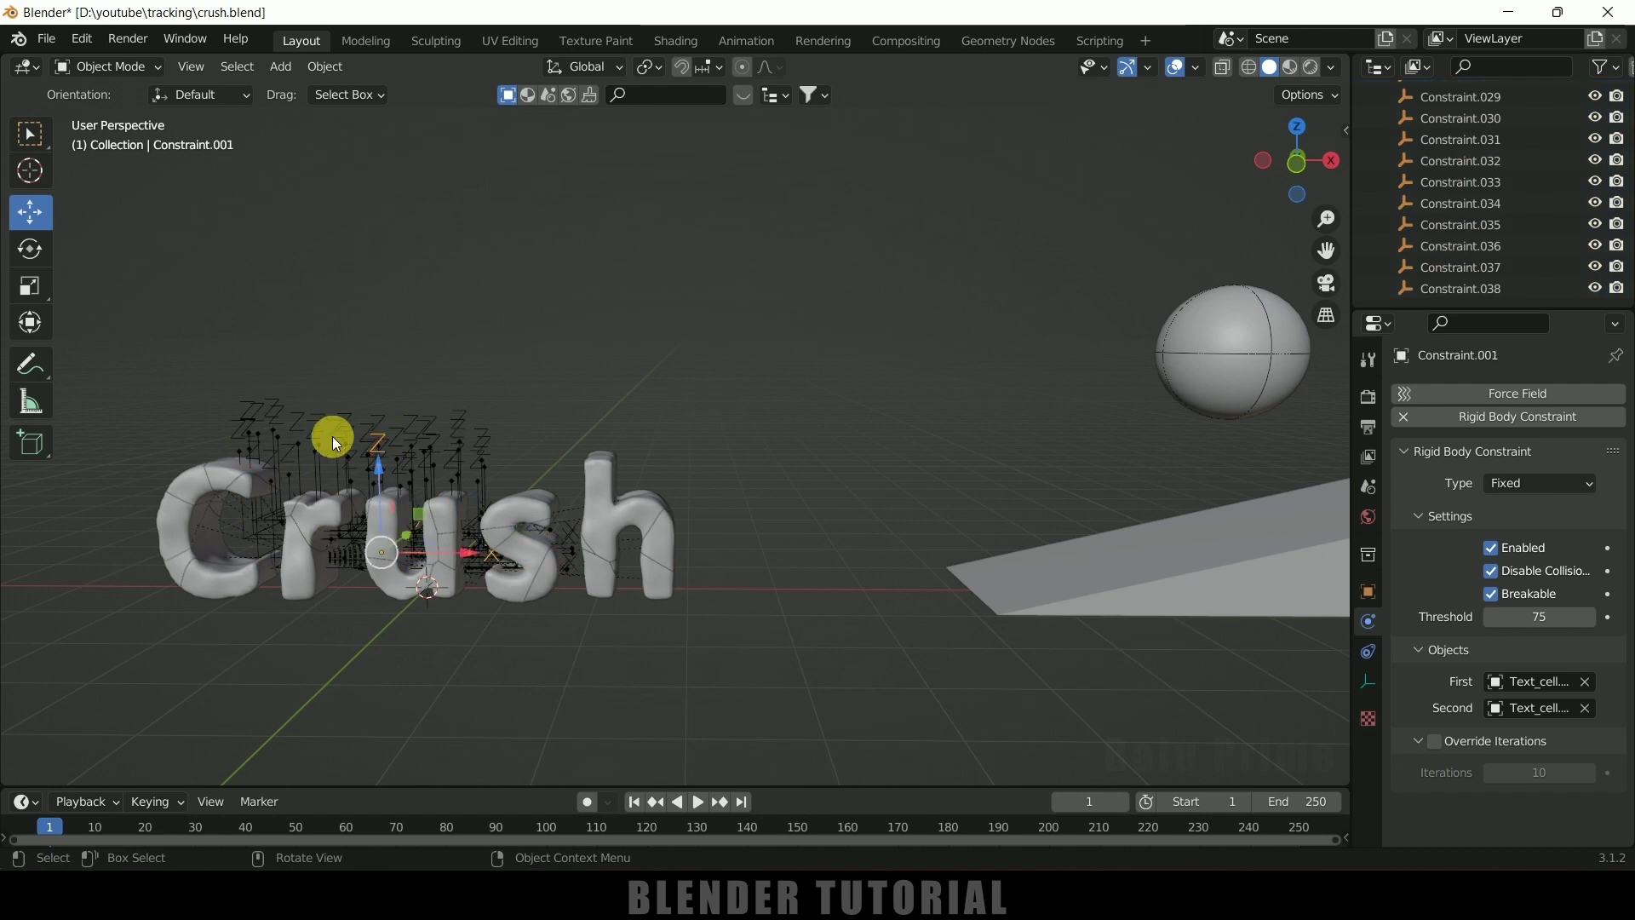
click(443, 441)
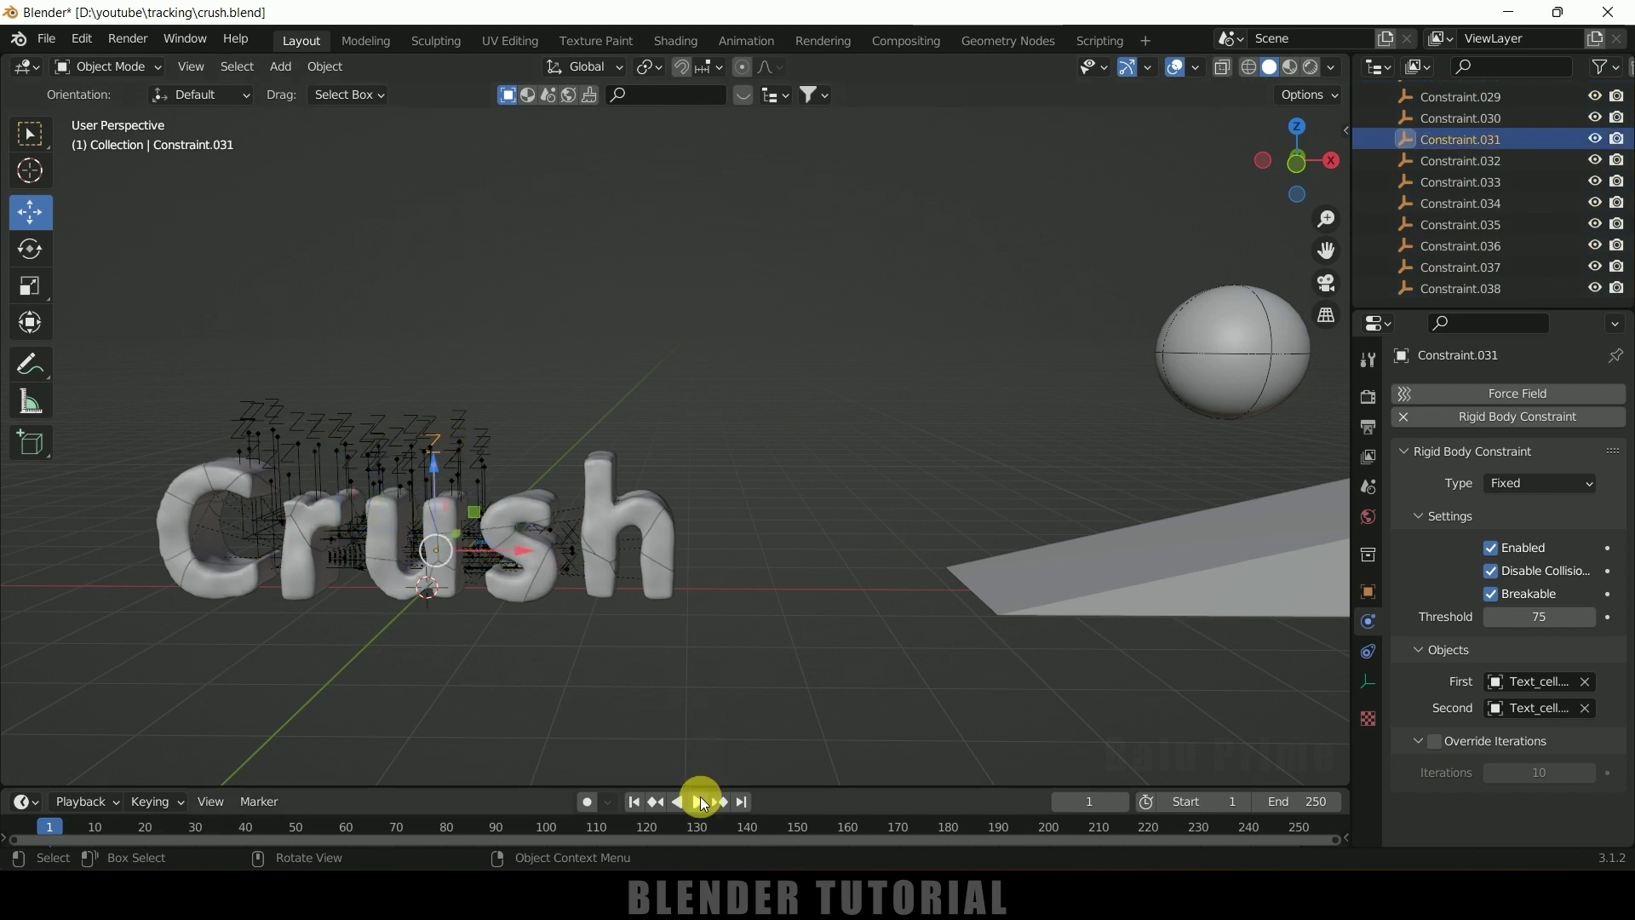
Play the simulation to examine how the constrained text reacts to the sphere, and return to frame 1
click(703, 803)
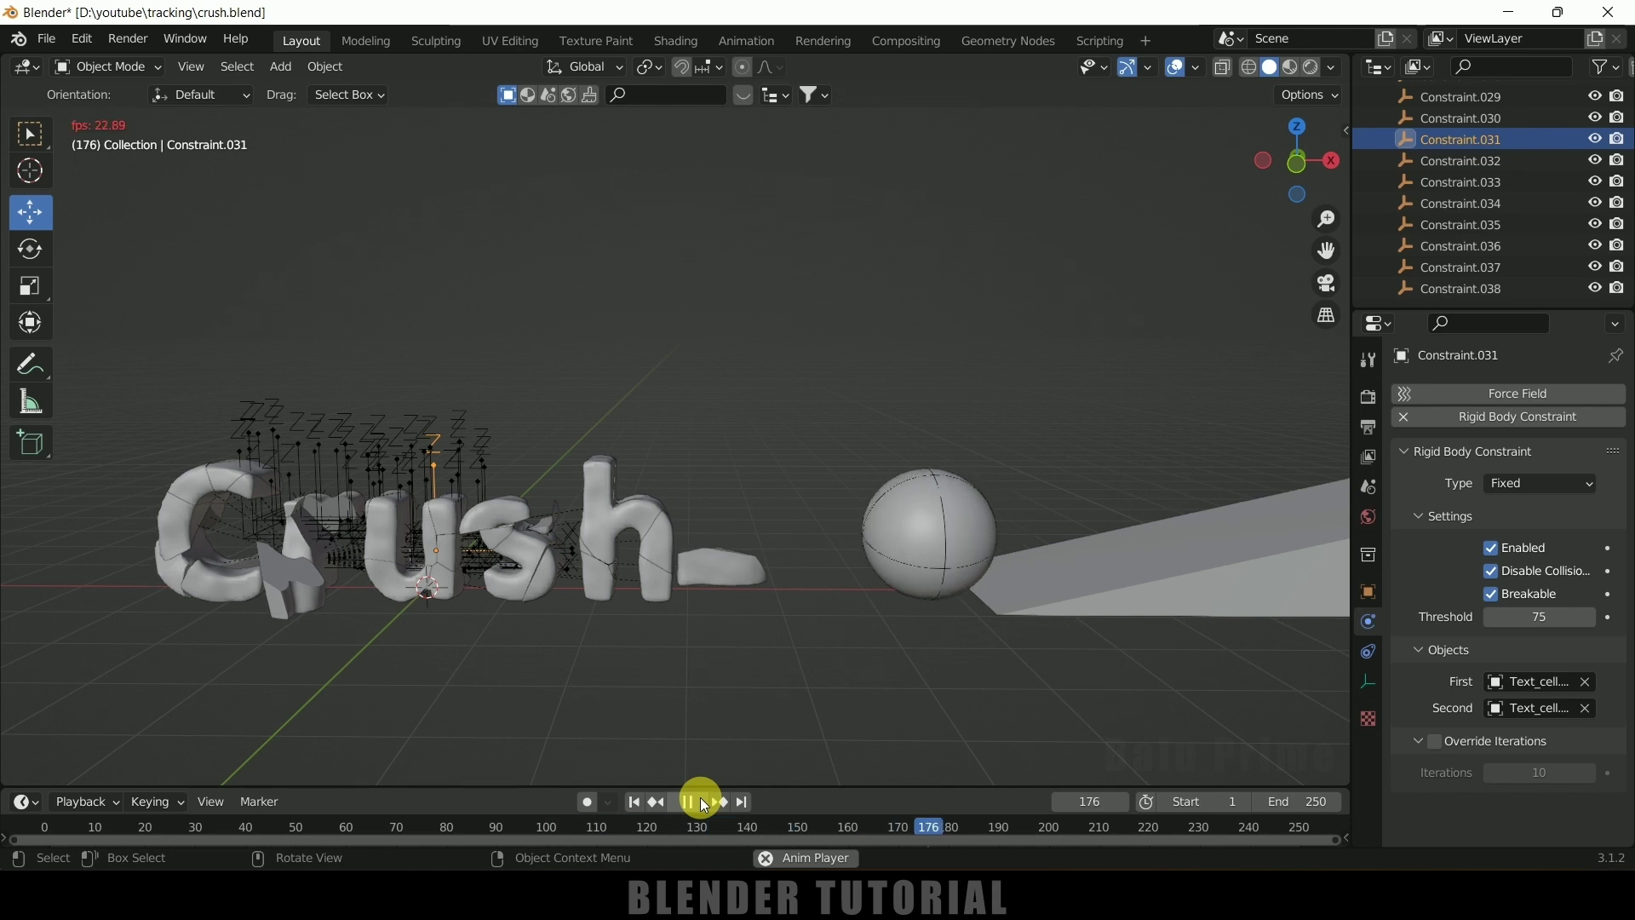
click(689, 802)
click(634, 802)
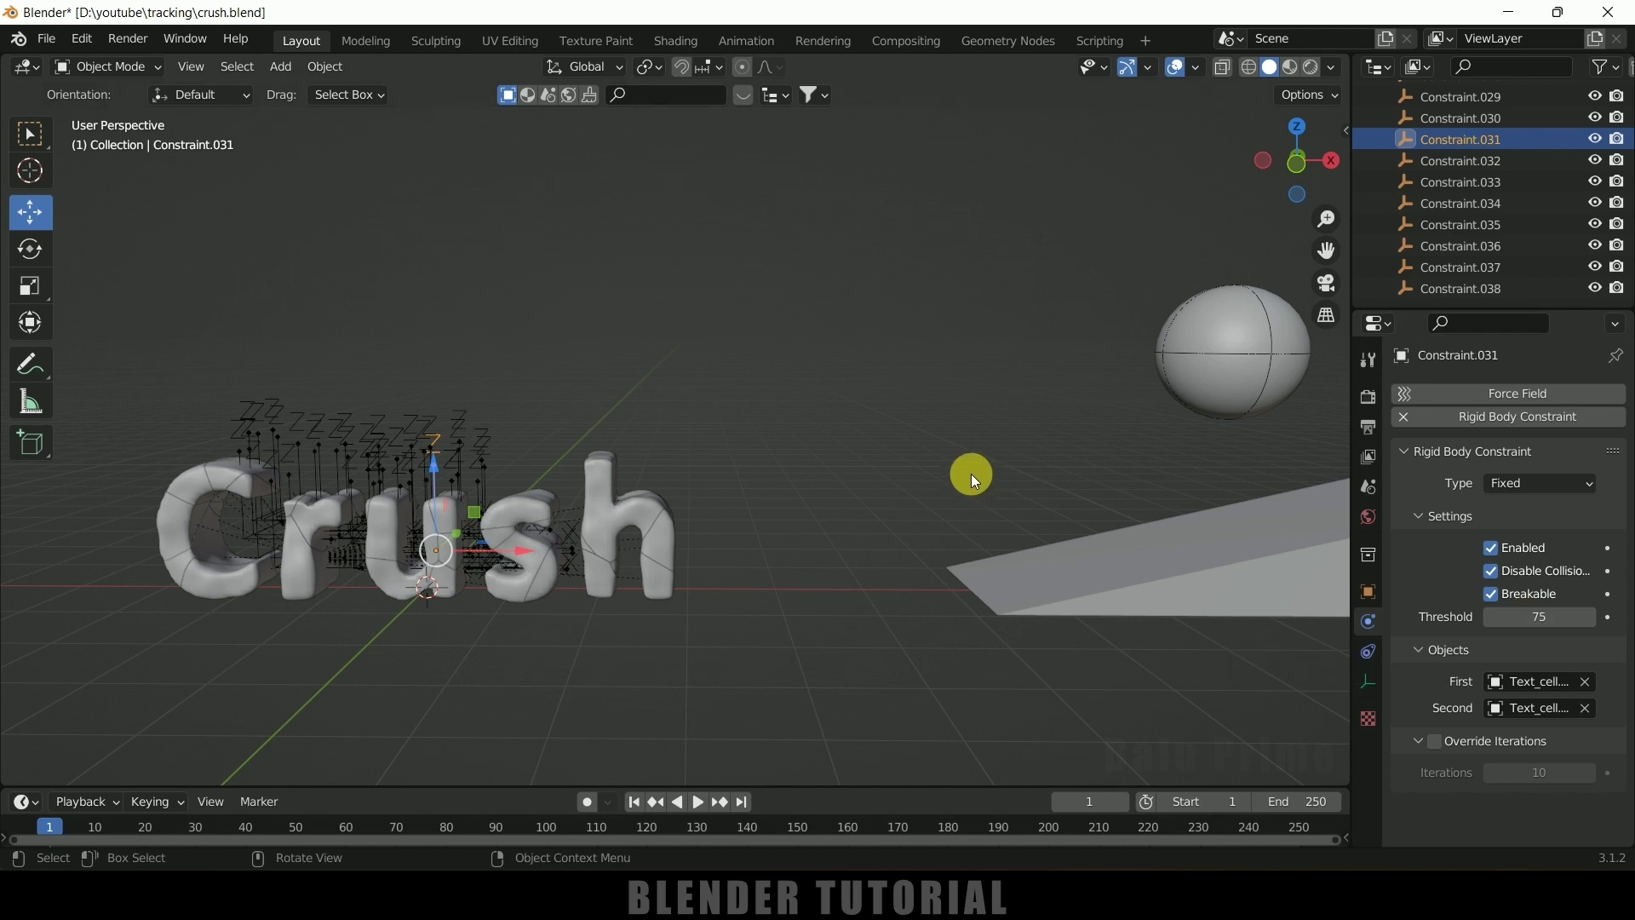
Set the first constraint's breaking threshold to 65 and copy that value to all the other constraints
scroll(1575, 196, up, 4)
scroll(1571, 189, up, 11)
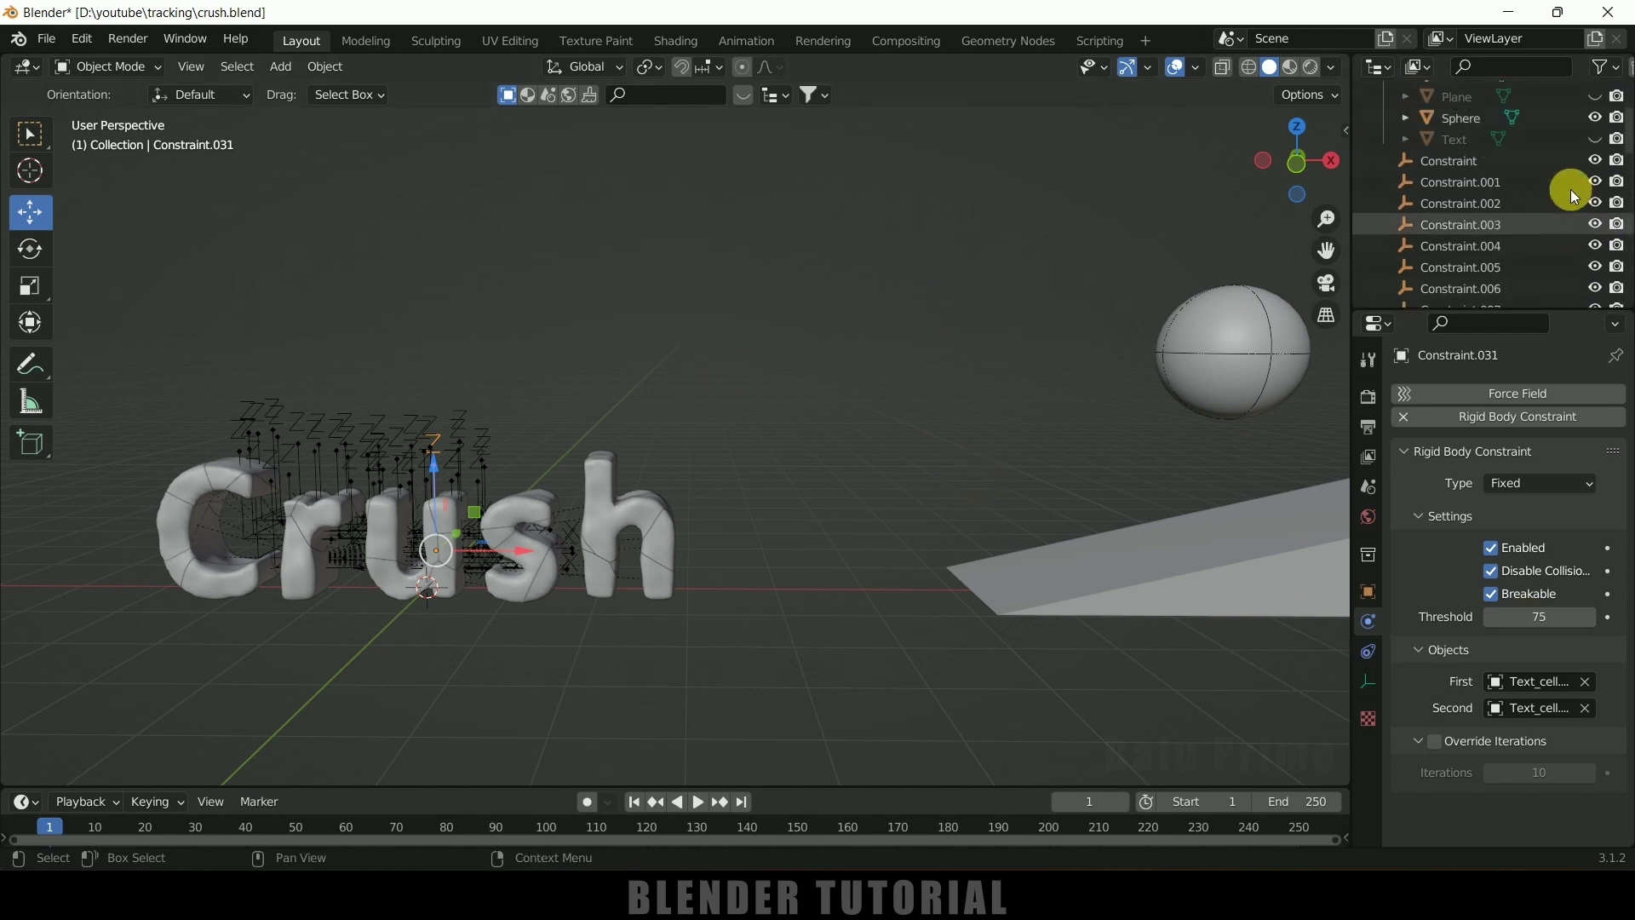
click(1464, 139)
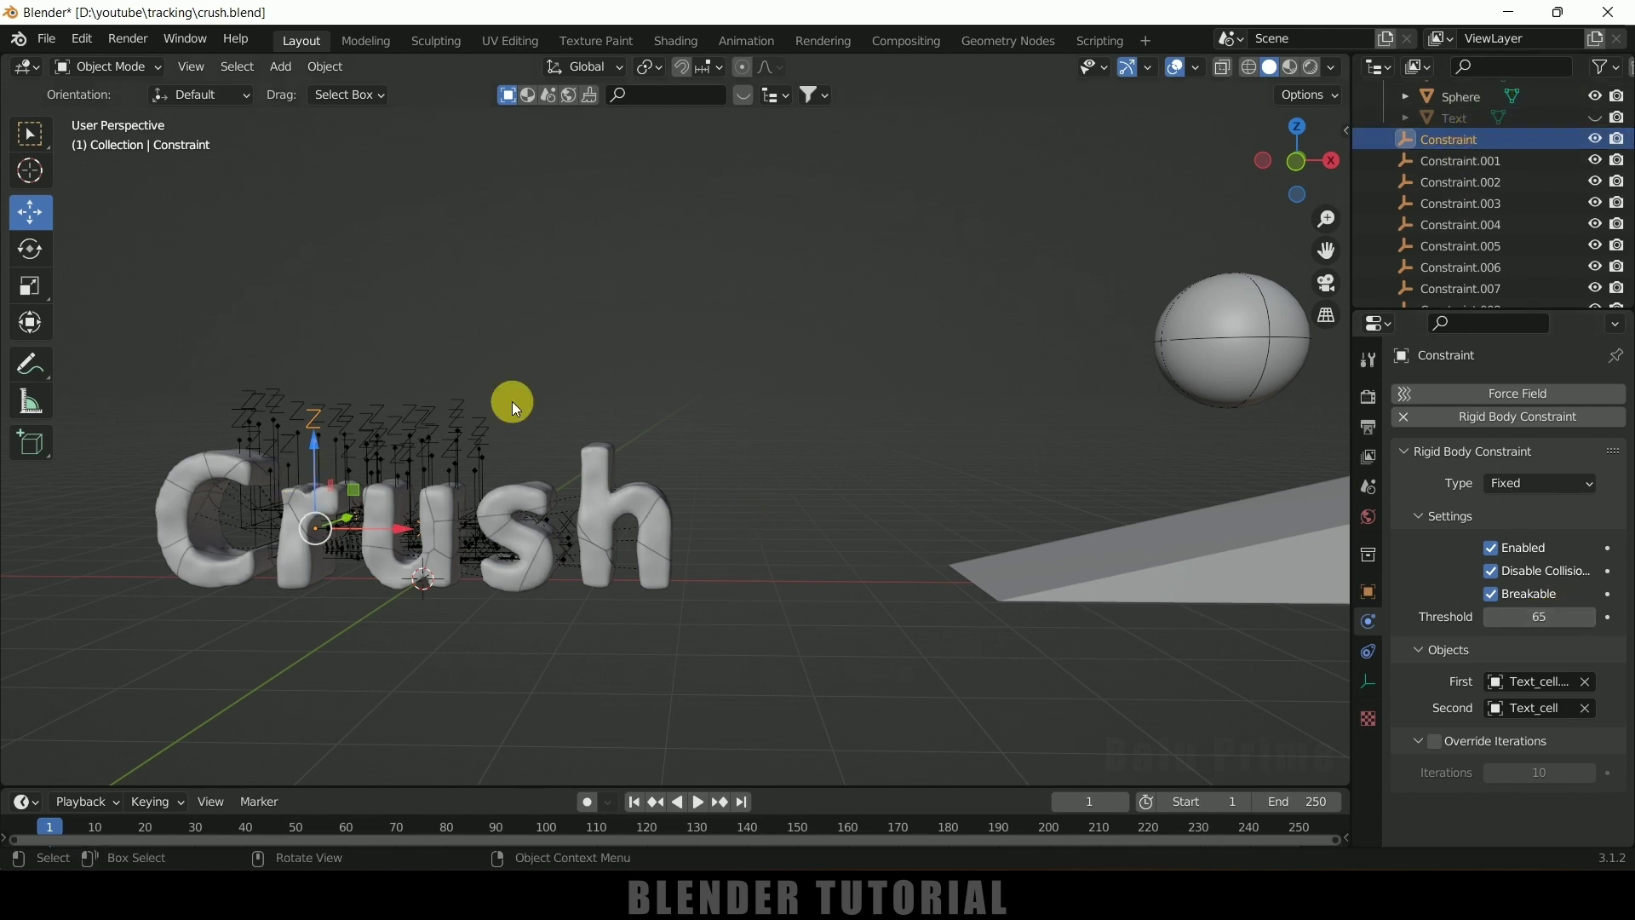
scroll(1503, 210, down, 10)
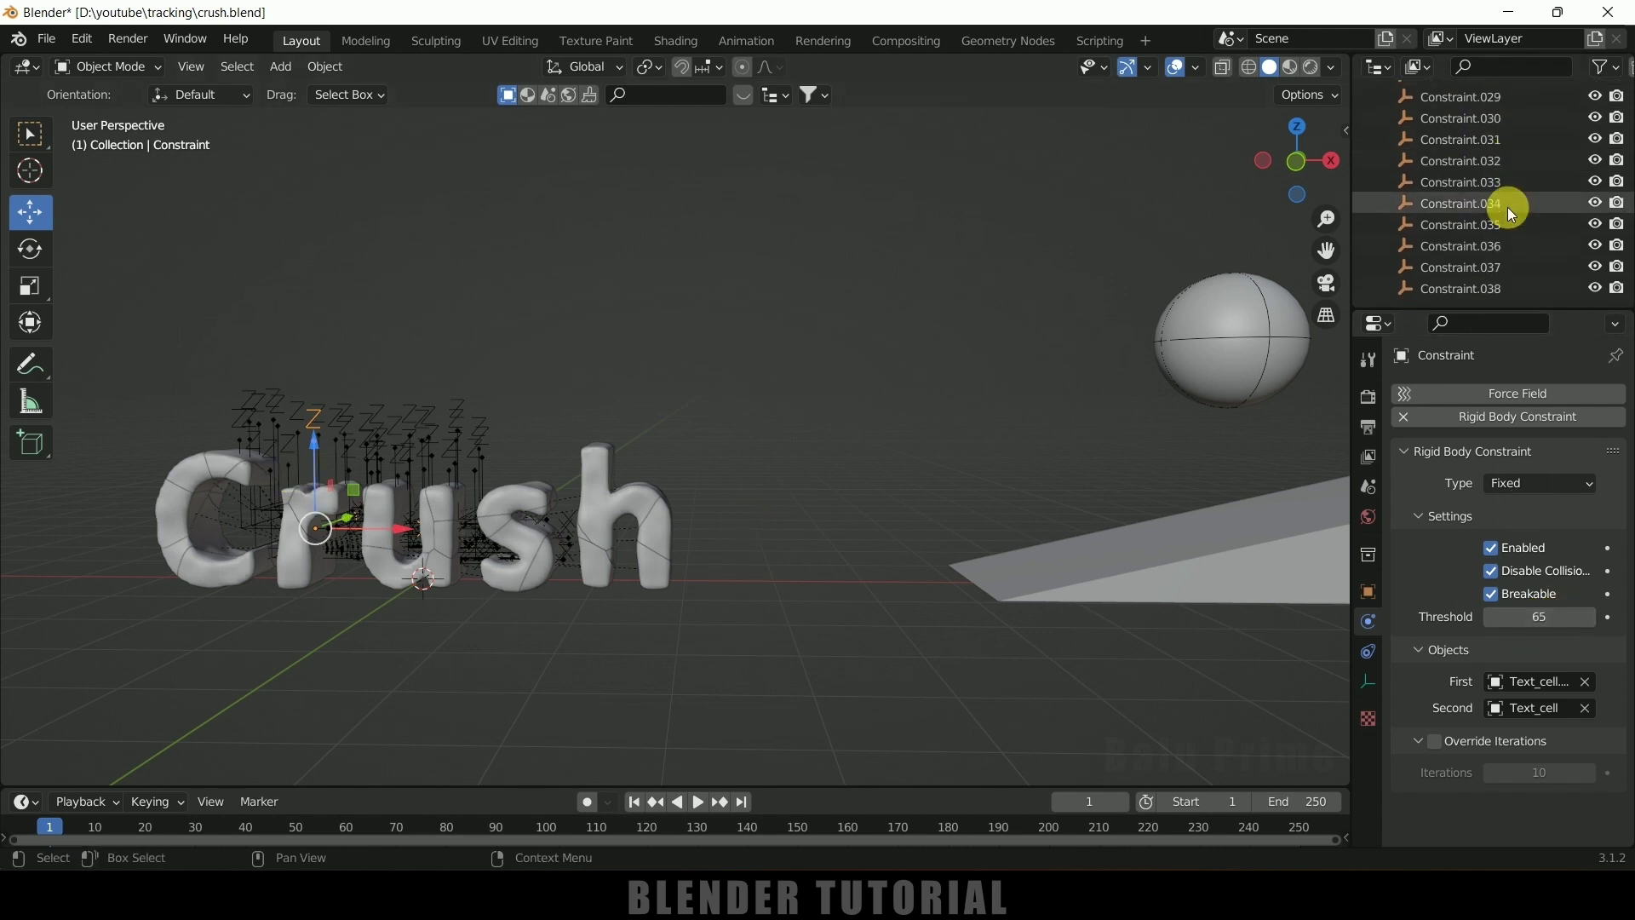
scroll(1499, 264, down, 3)
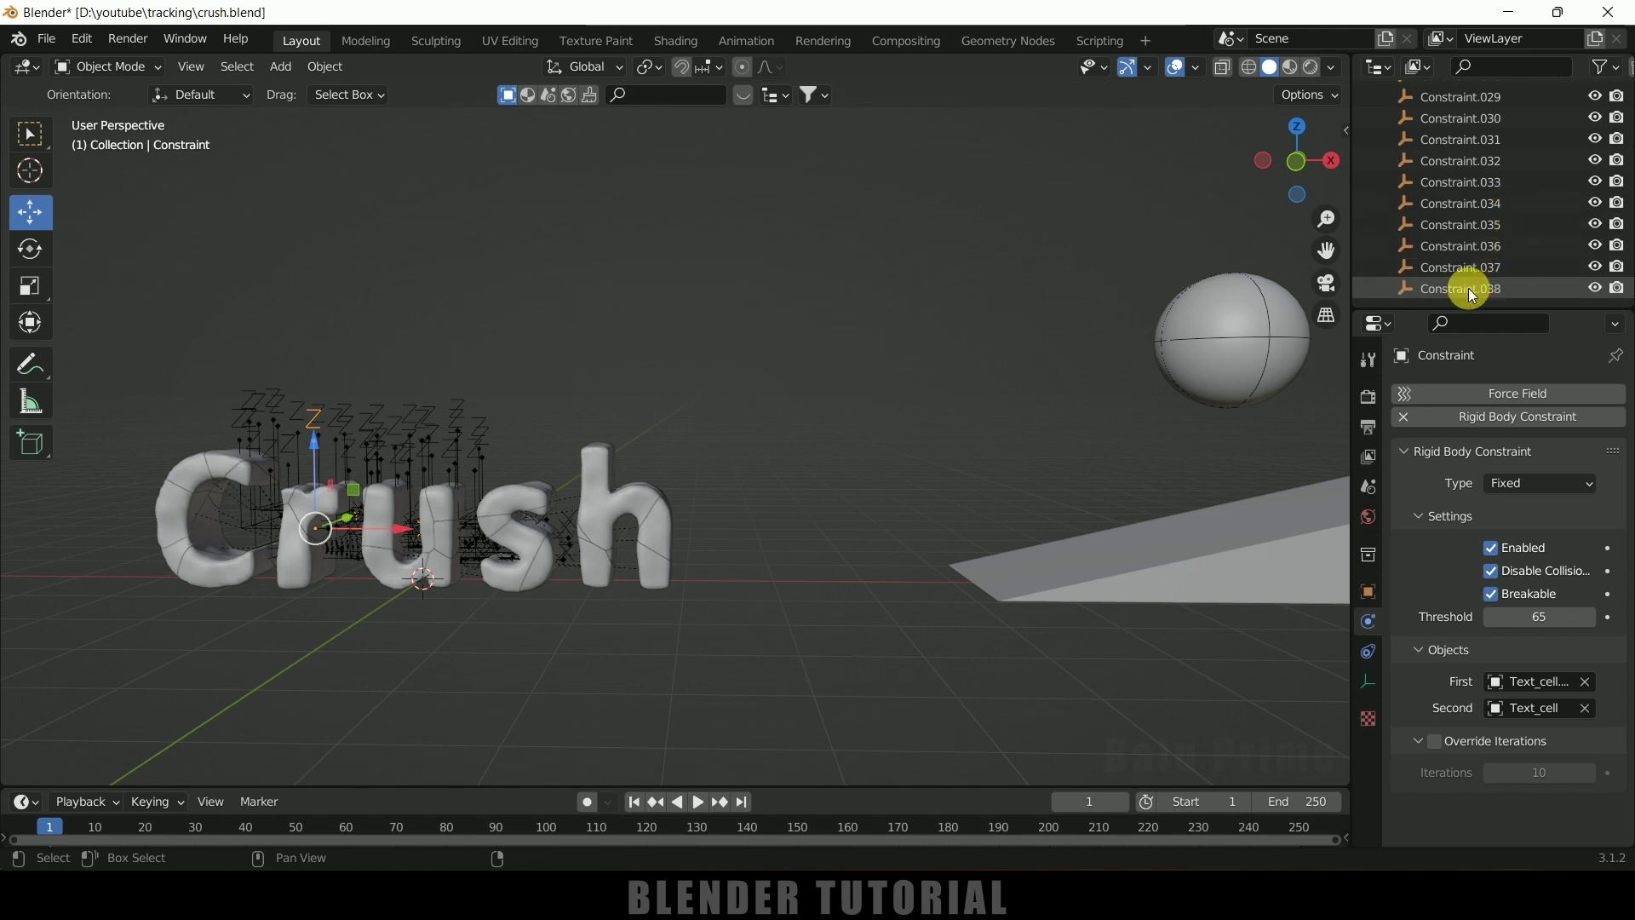
shift+click(1471, 291)
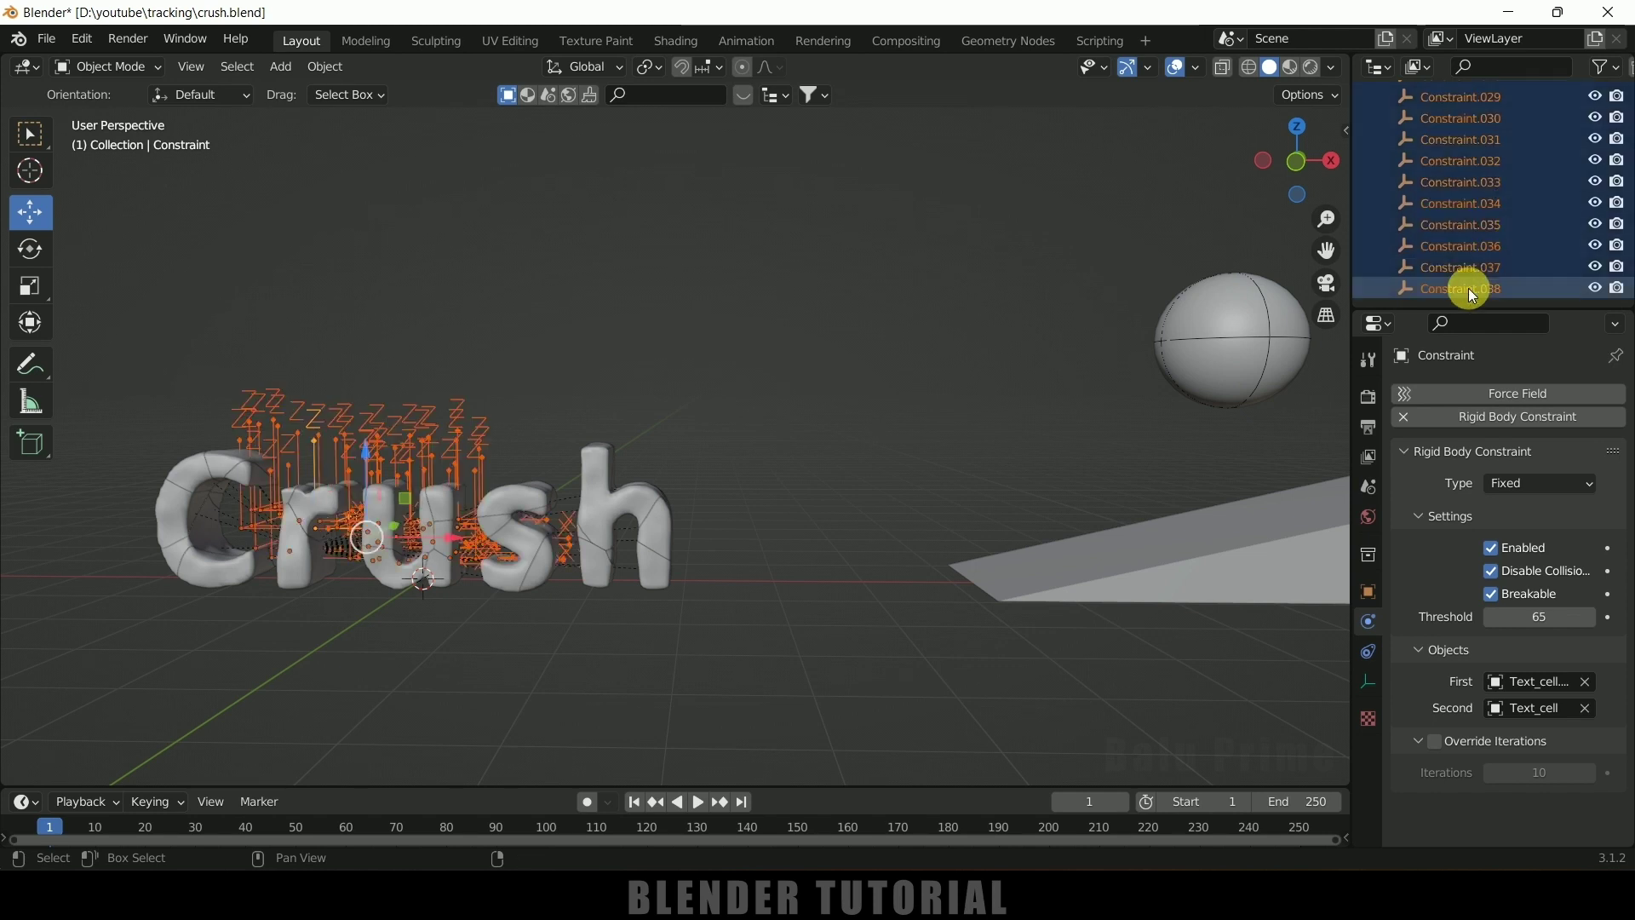
right_click(1540, 616)
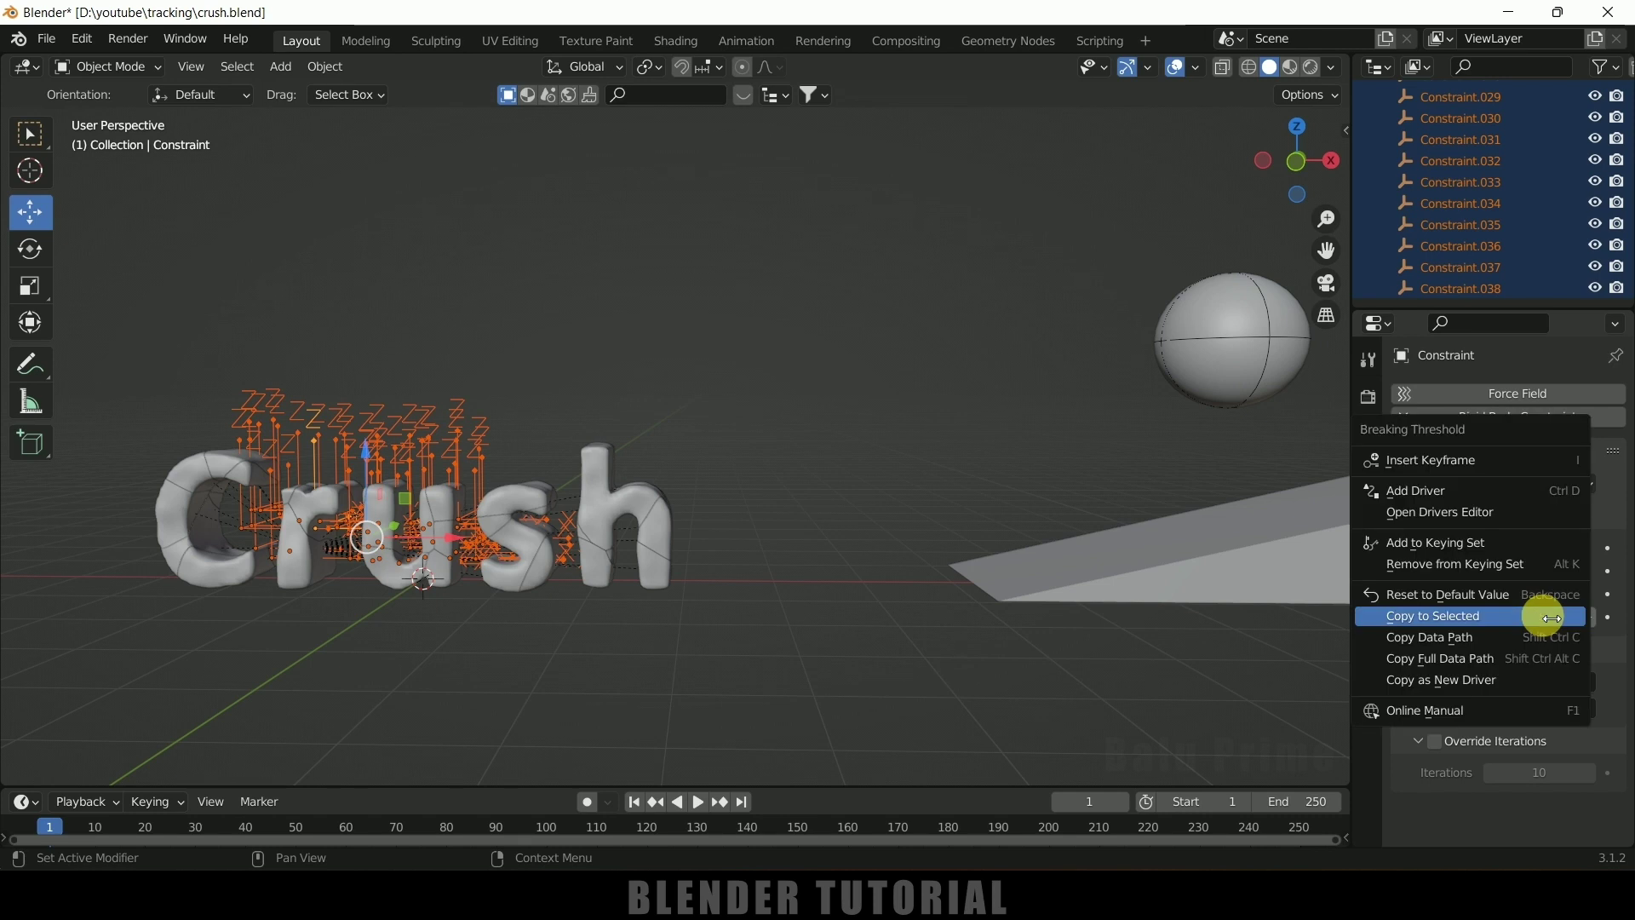
click(1463, 618)
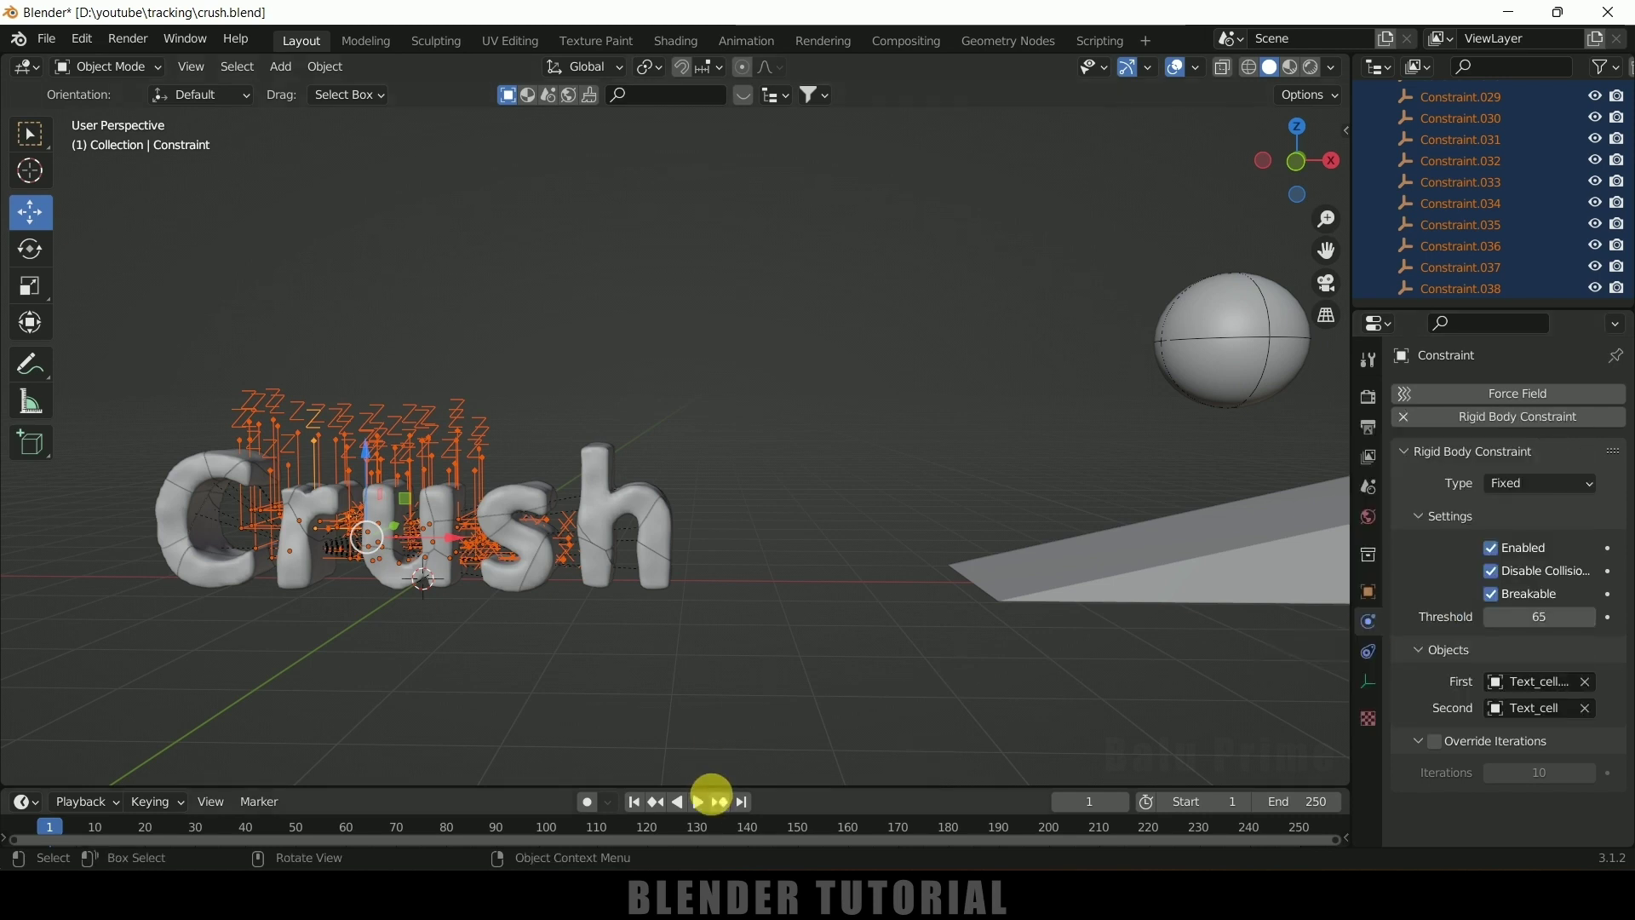
Play the simulation with the reduced breaking threshold to examine how the letters break, and return to frame 1
click(703, 803)
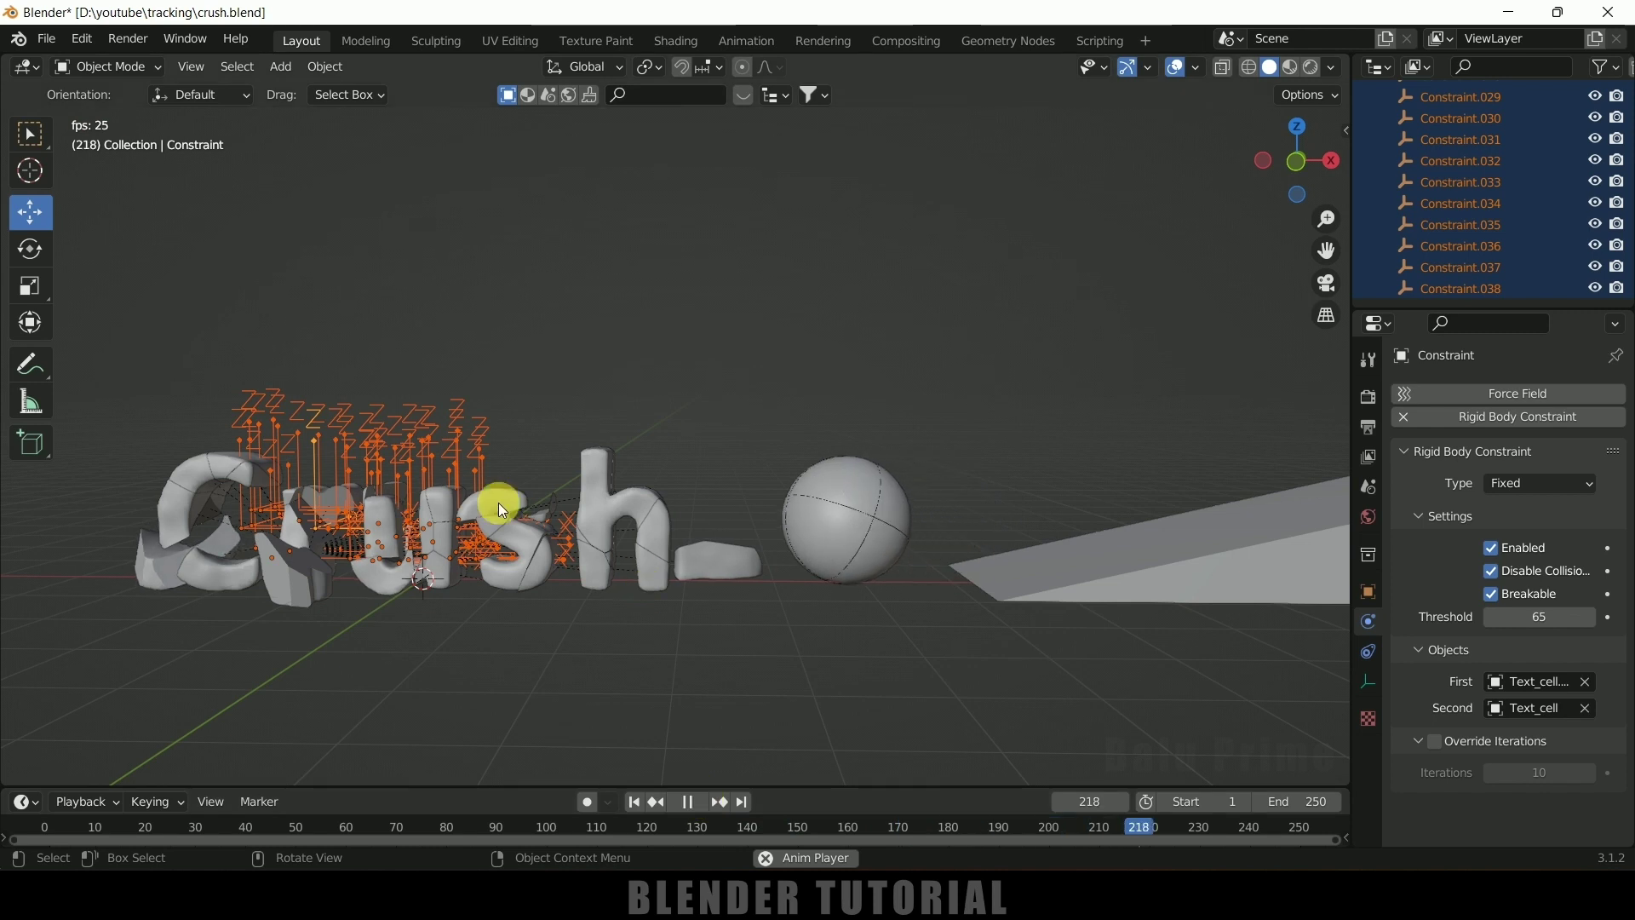
mouse_move(595, 666)
middle_down()
mouse_move(664, 694)
mouse_move(729, 669)
mouse_move(603, 674)
middle_up()
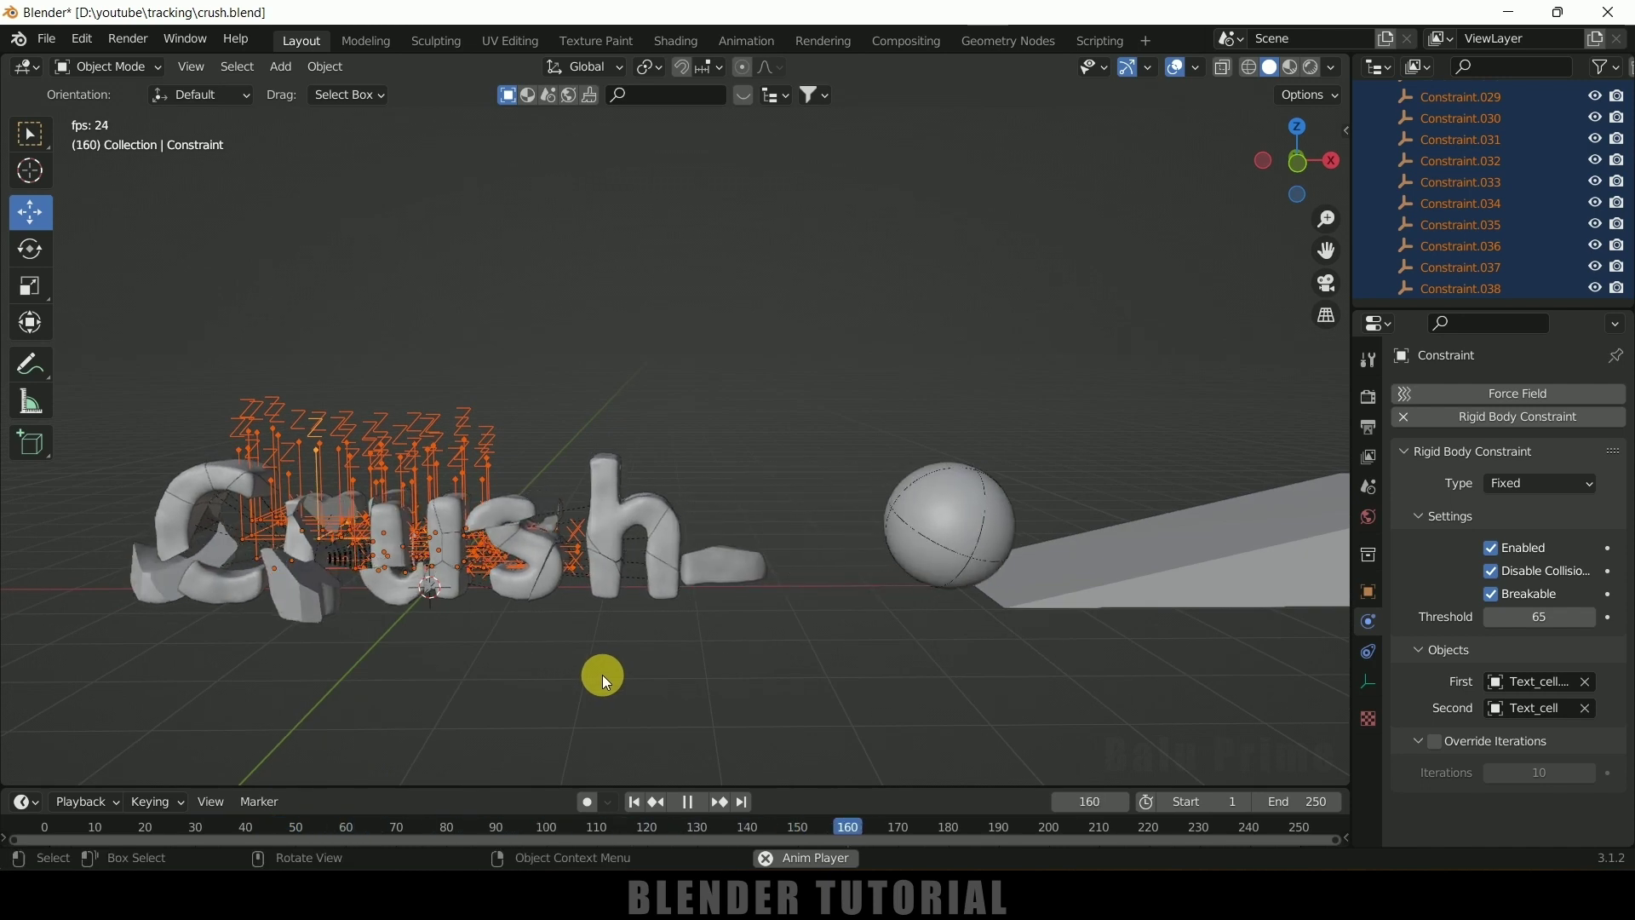
click(688, 802)
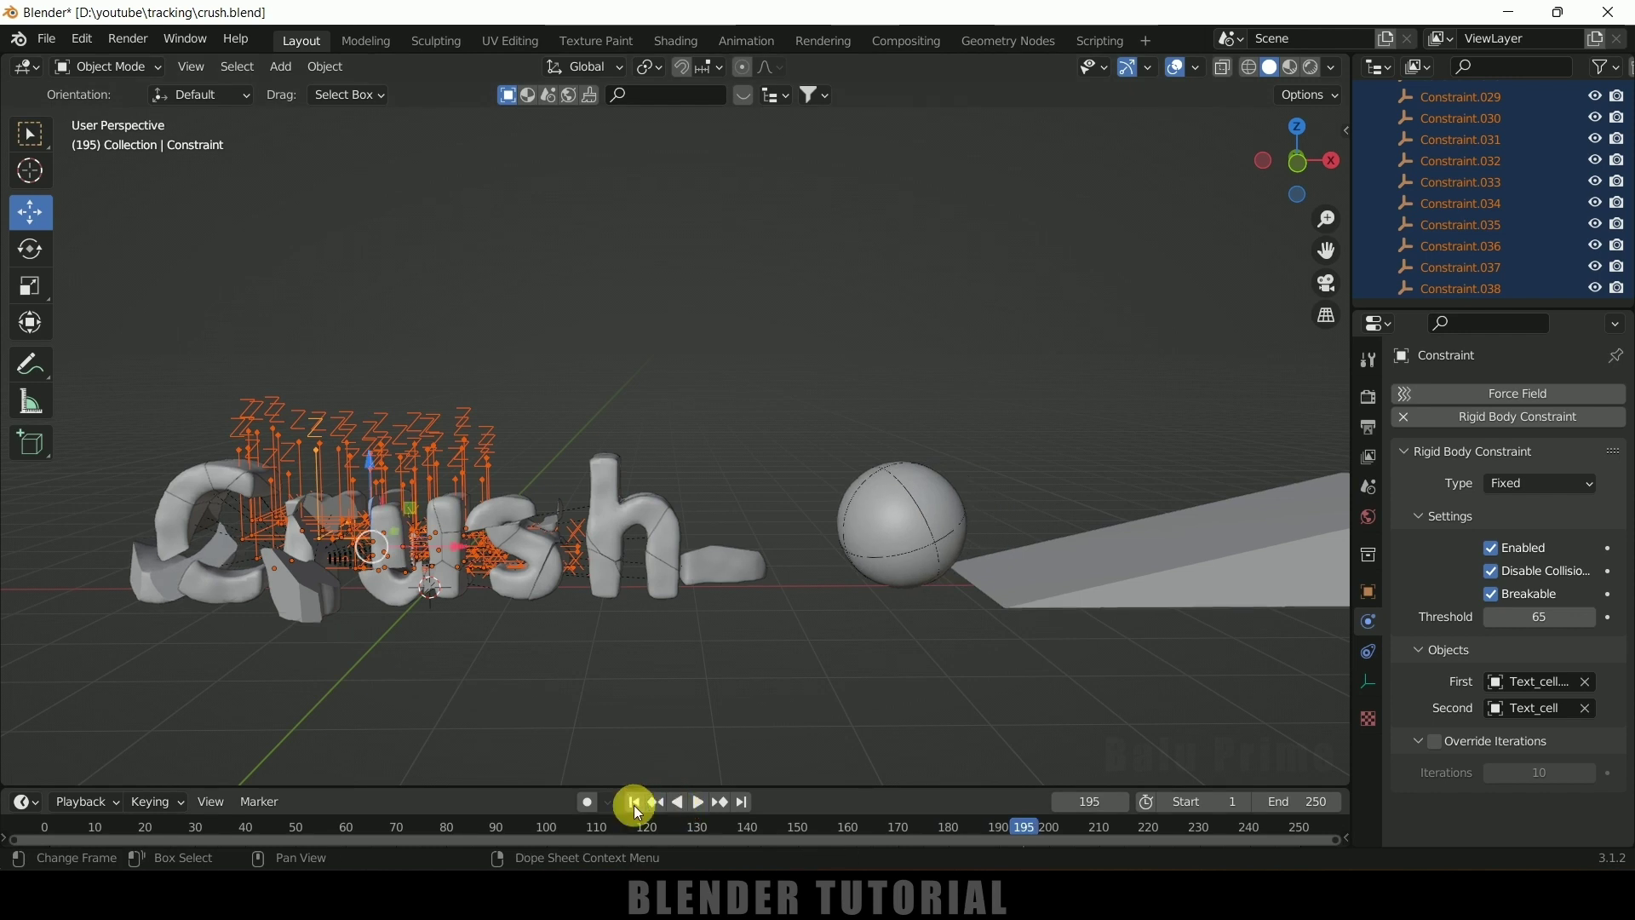
click(633, 803)
Set the sphere's rigid body mass to 750 kg
middle_drag(830, 597, 804, 581)
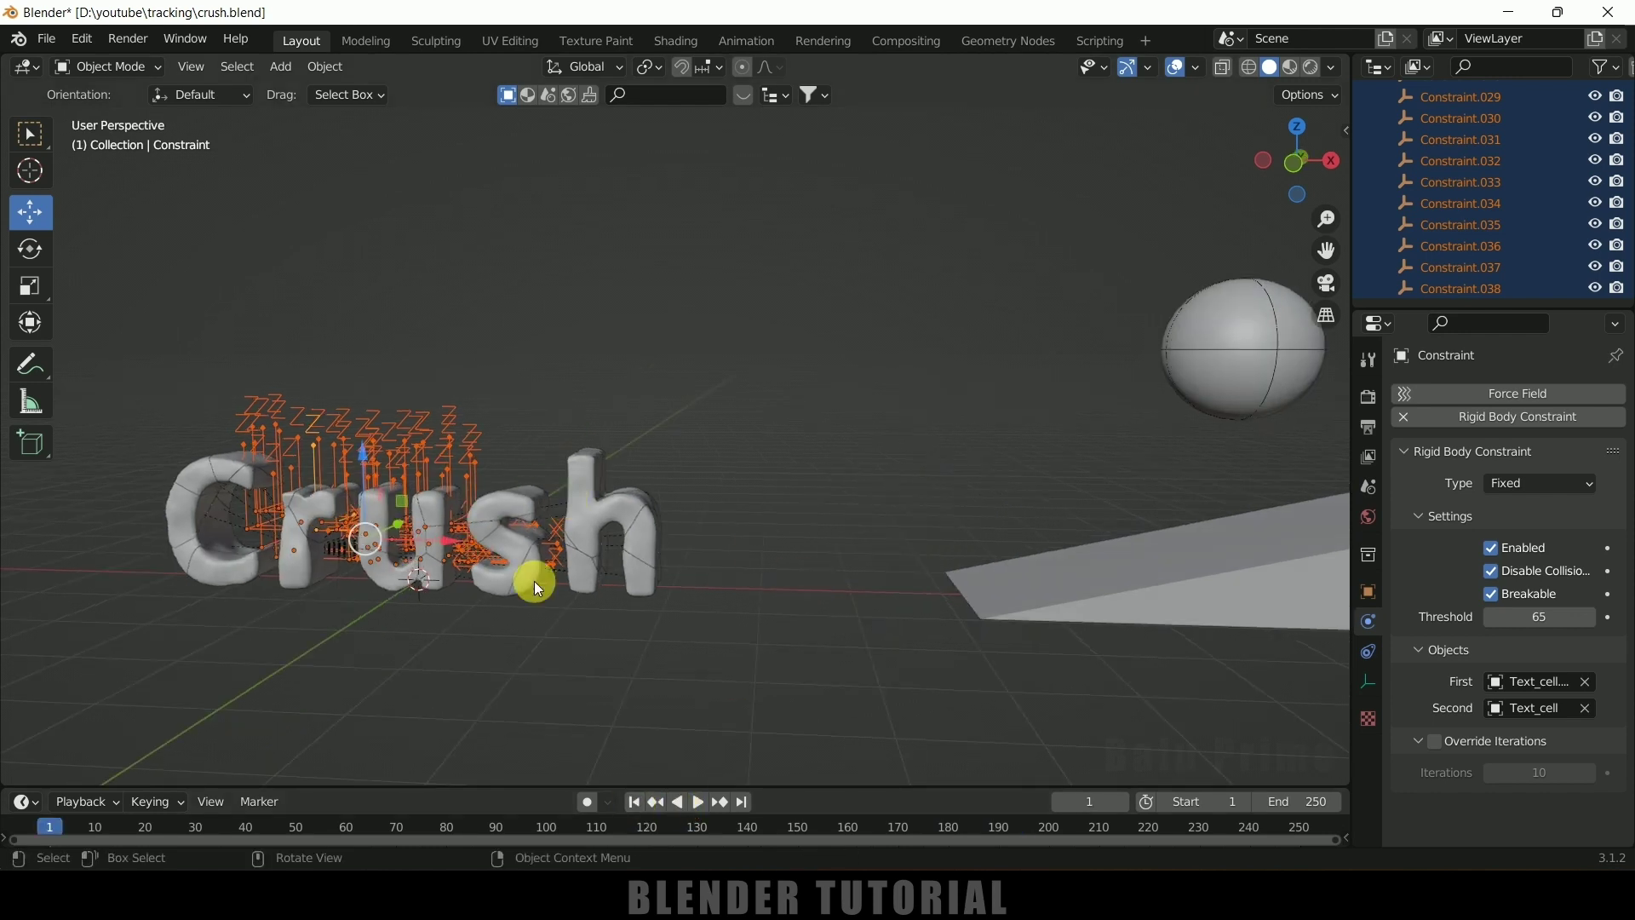
click(1237, 358)
double_click(1531, 686)
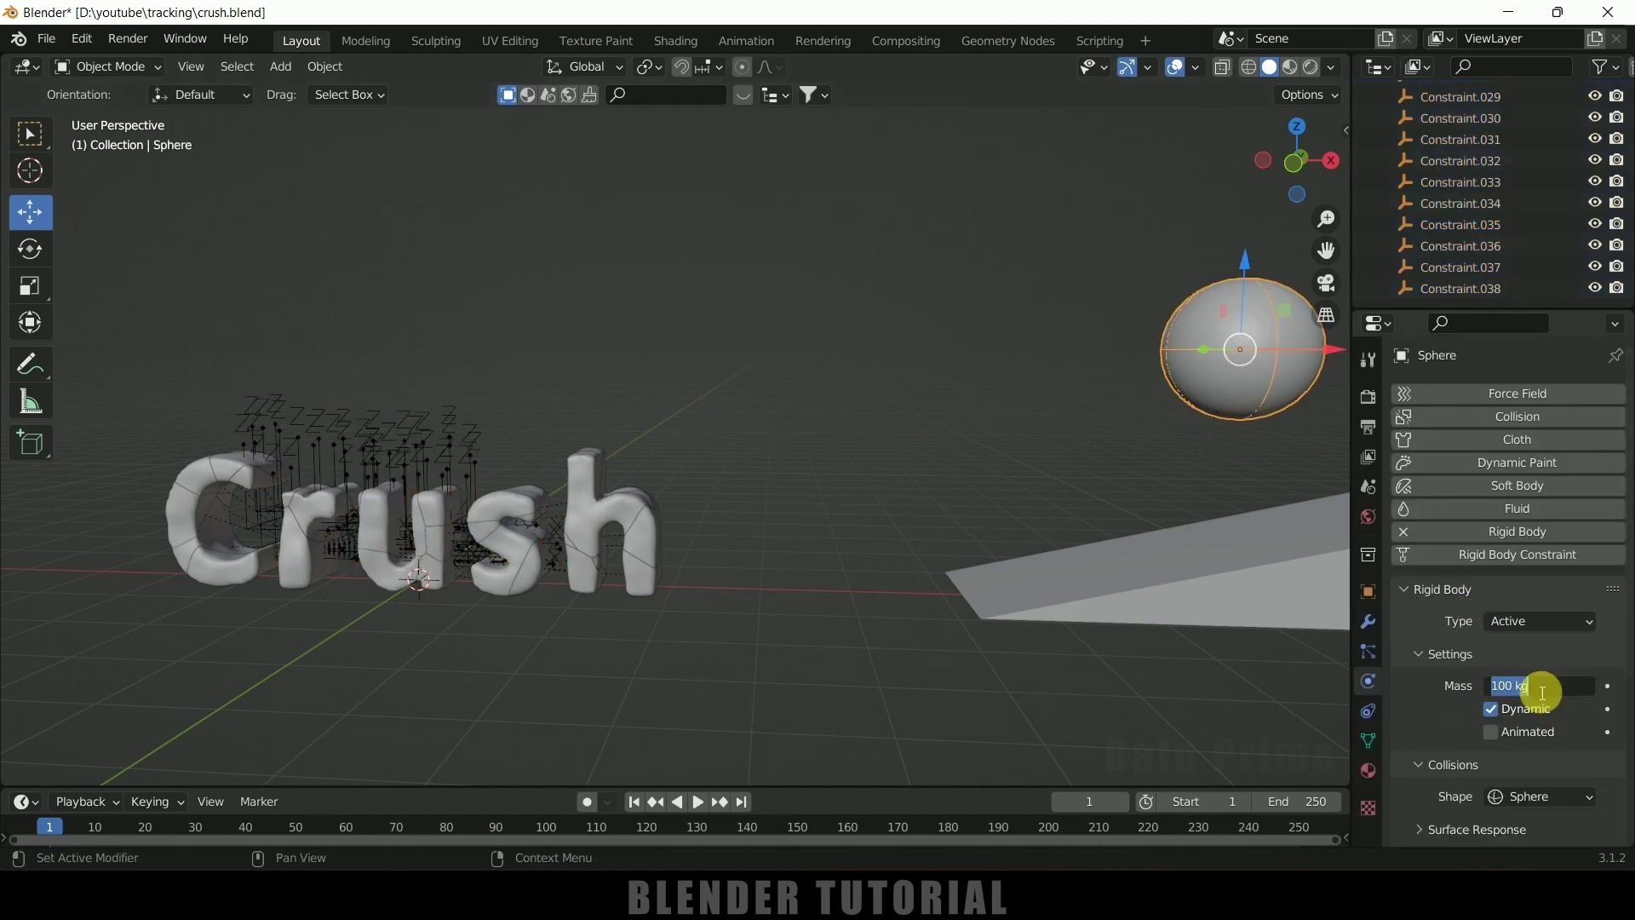
text(50)
key(Return)
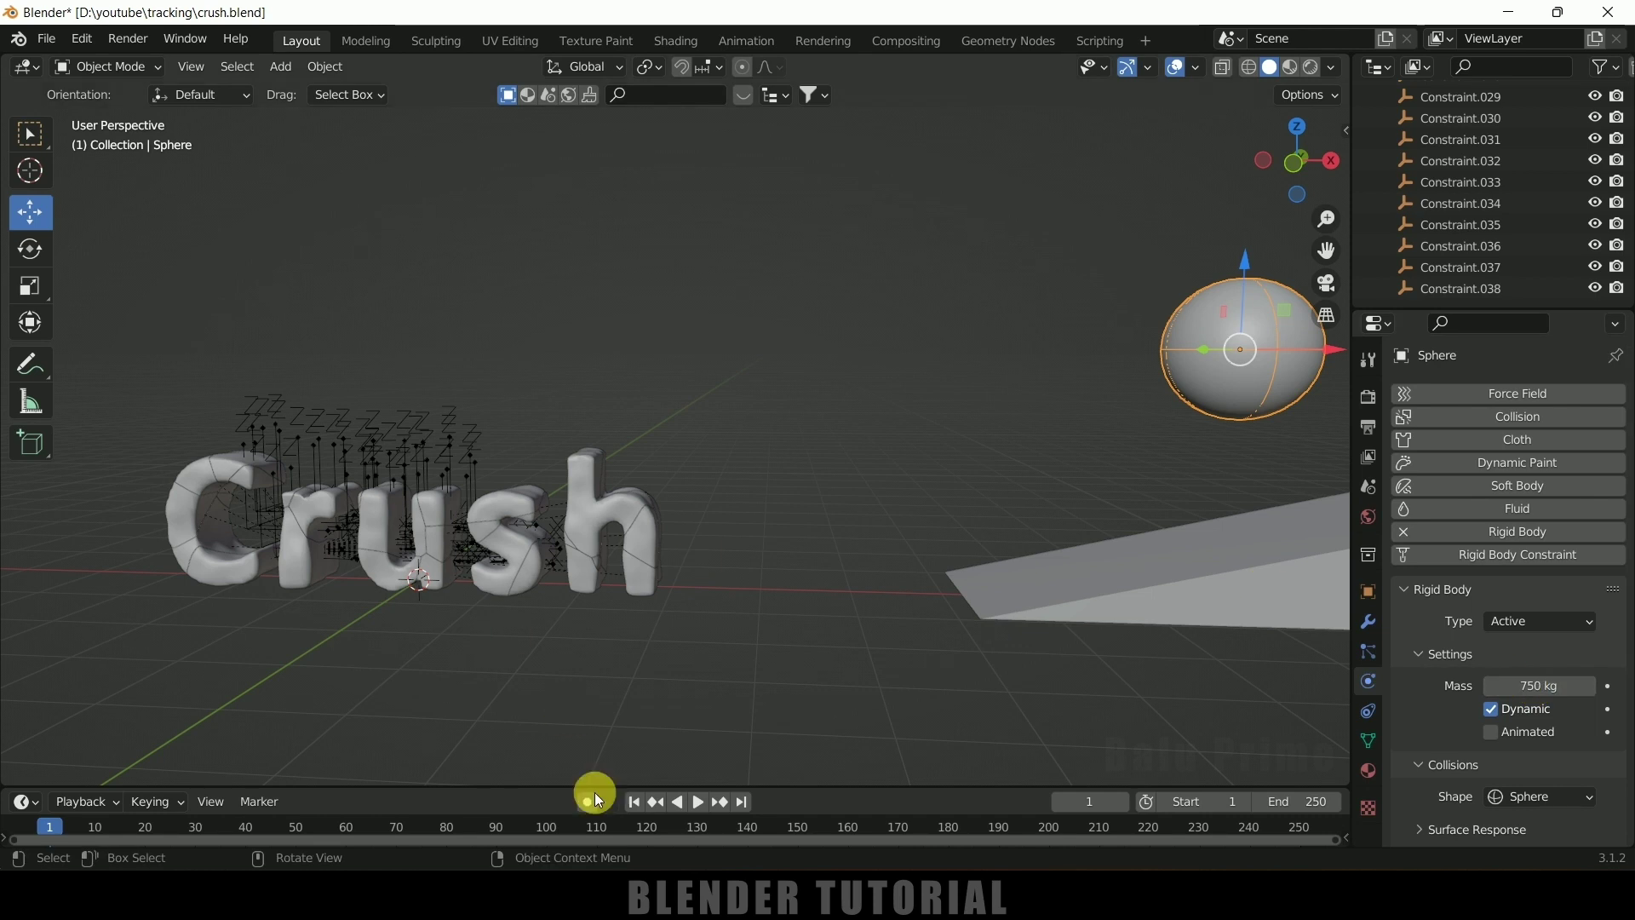
Play the simulation with the heavier sphere to examine its impact on the h, and return to frame 1
click(694, 805)
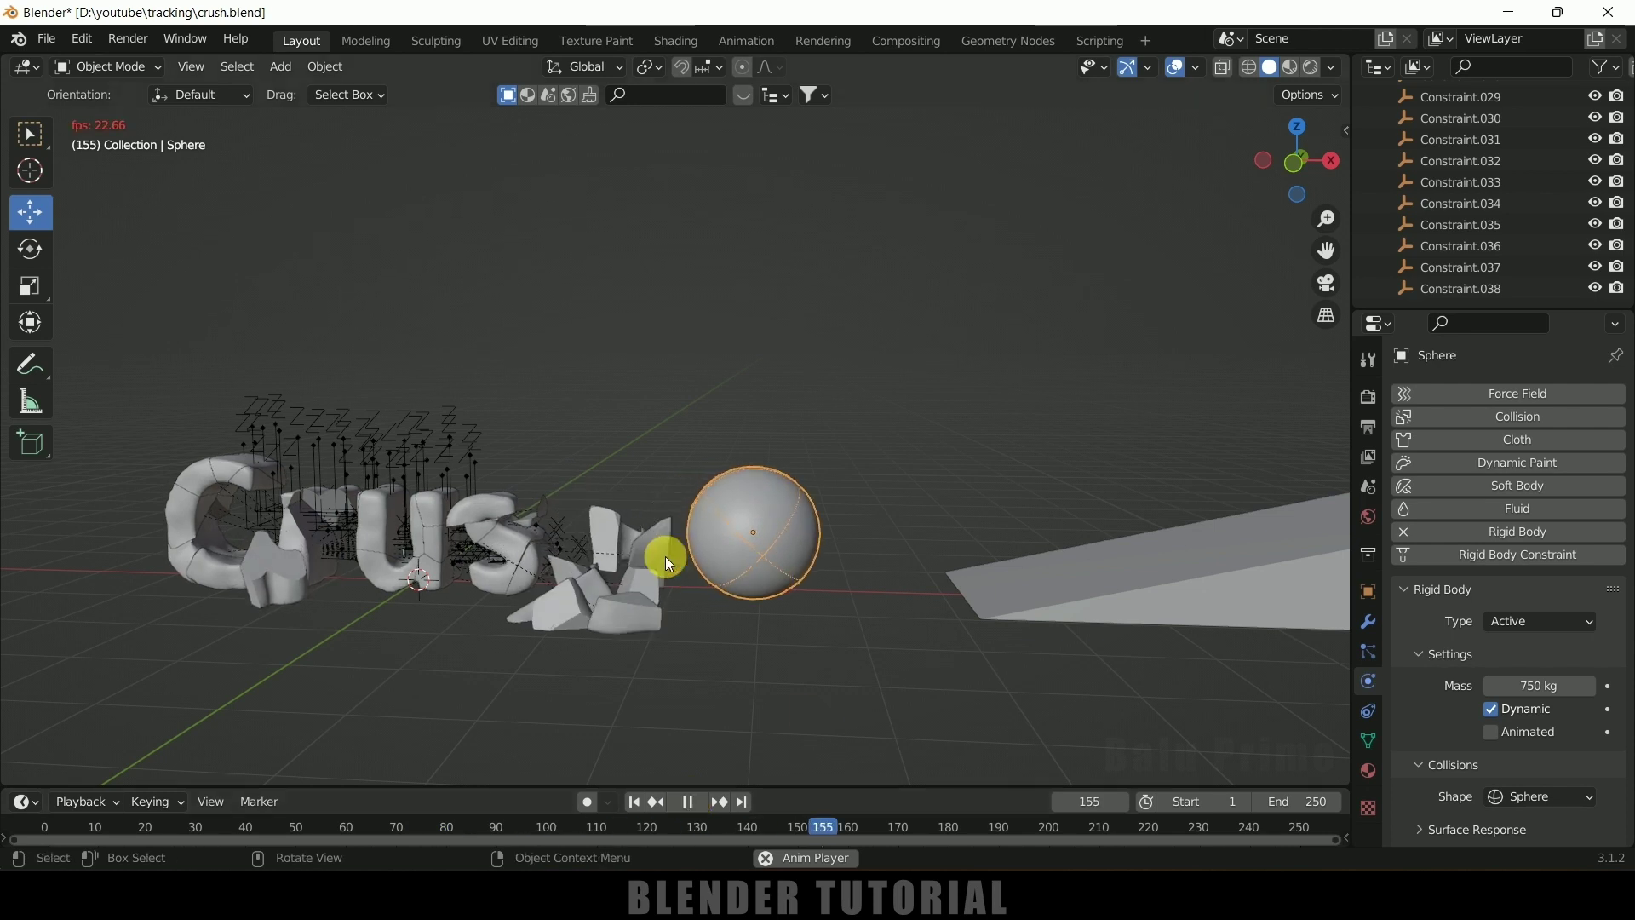
click(697, 800)
click(633, 802)
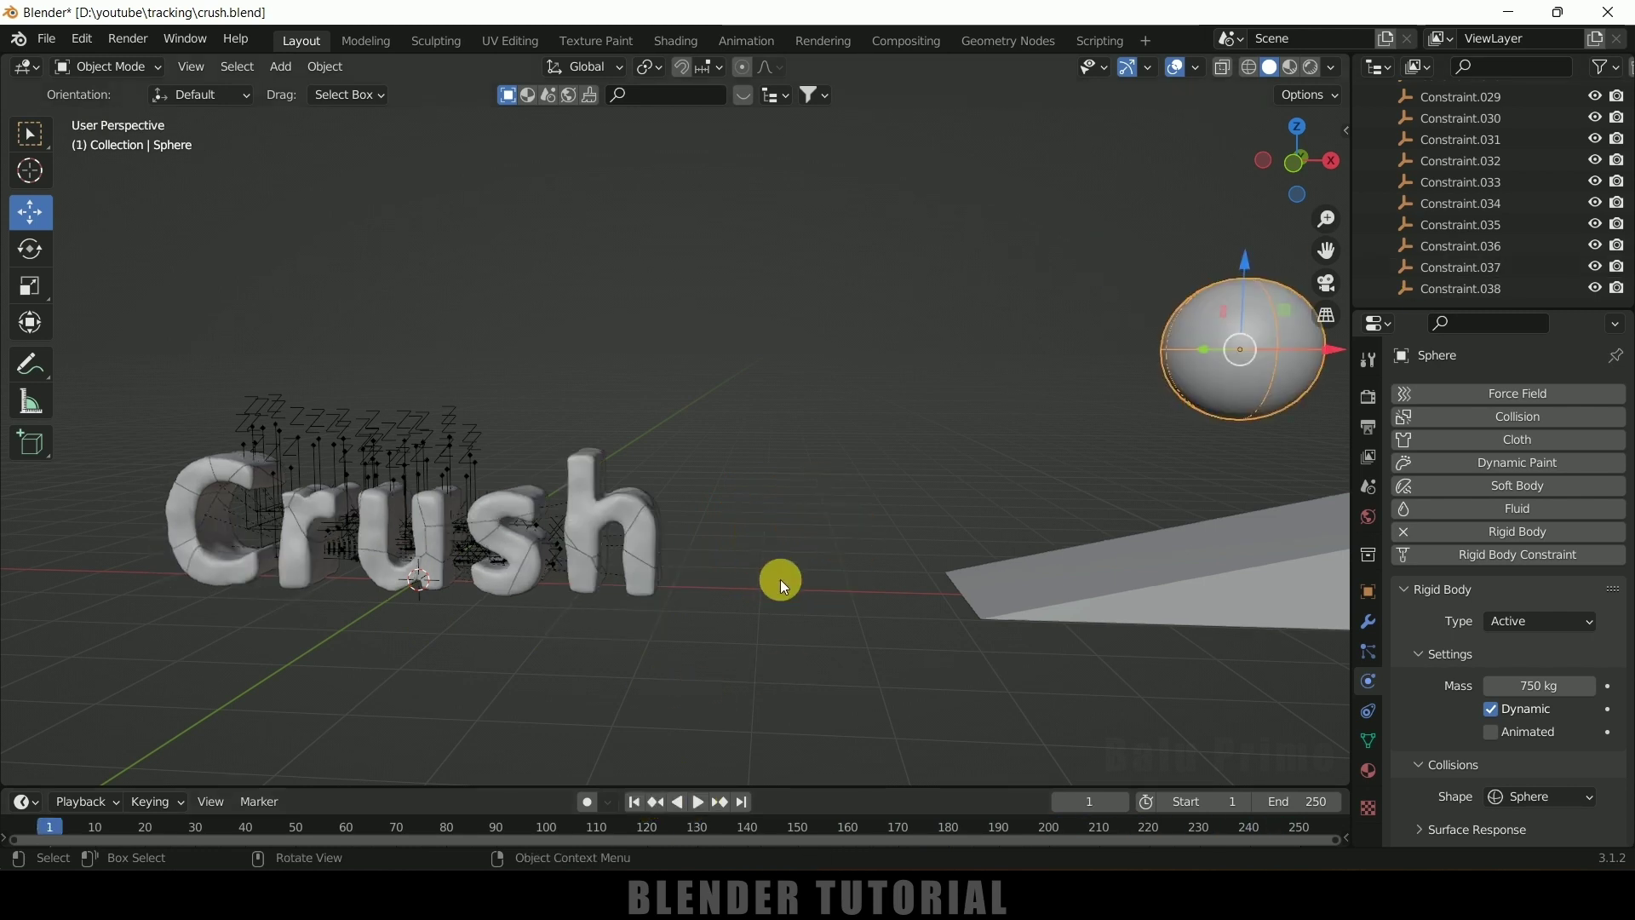
Unhide the ground plane and show its rigid body surface response settings
scroll(1574, 232, up, 18)
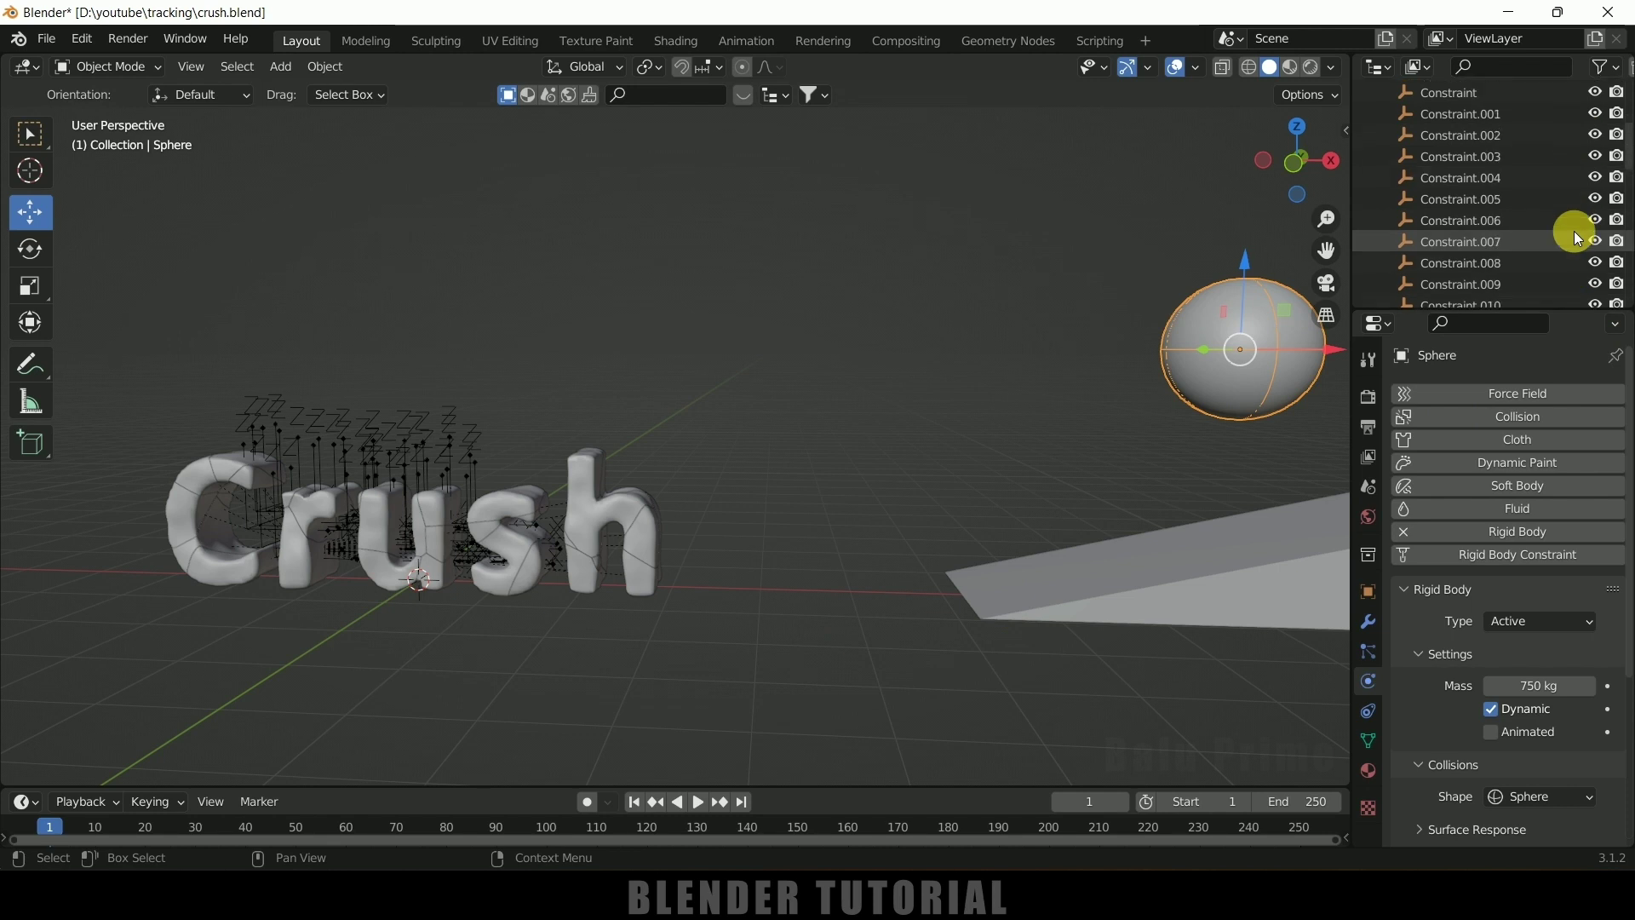
click(1543, 178)
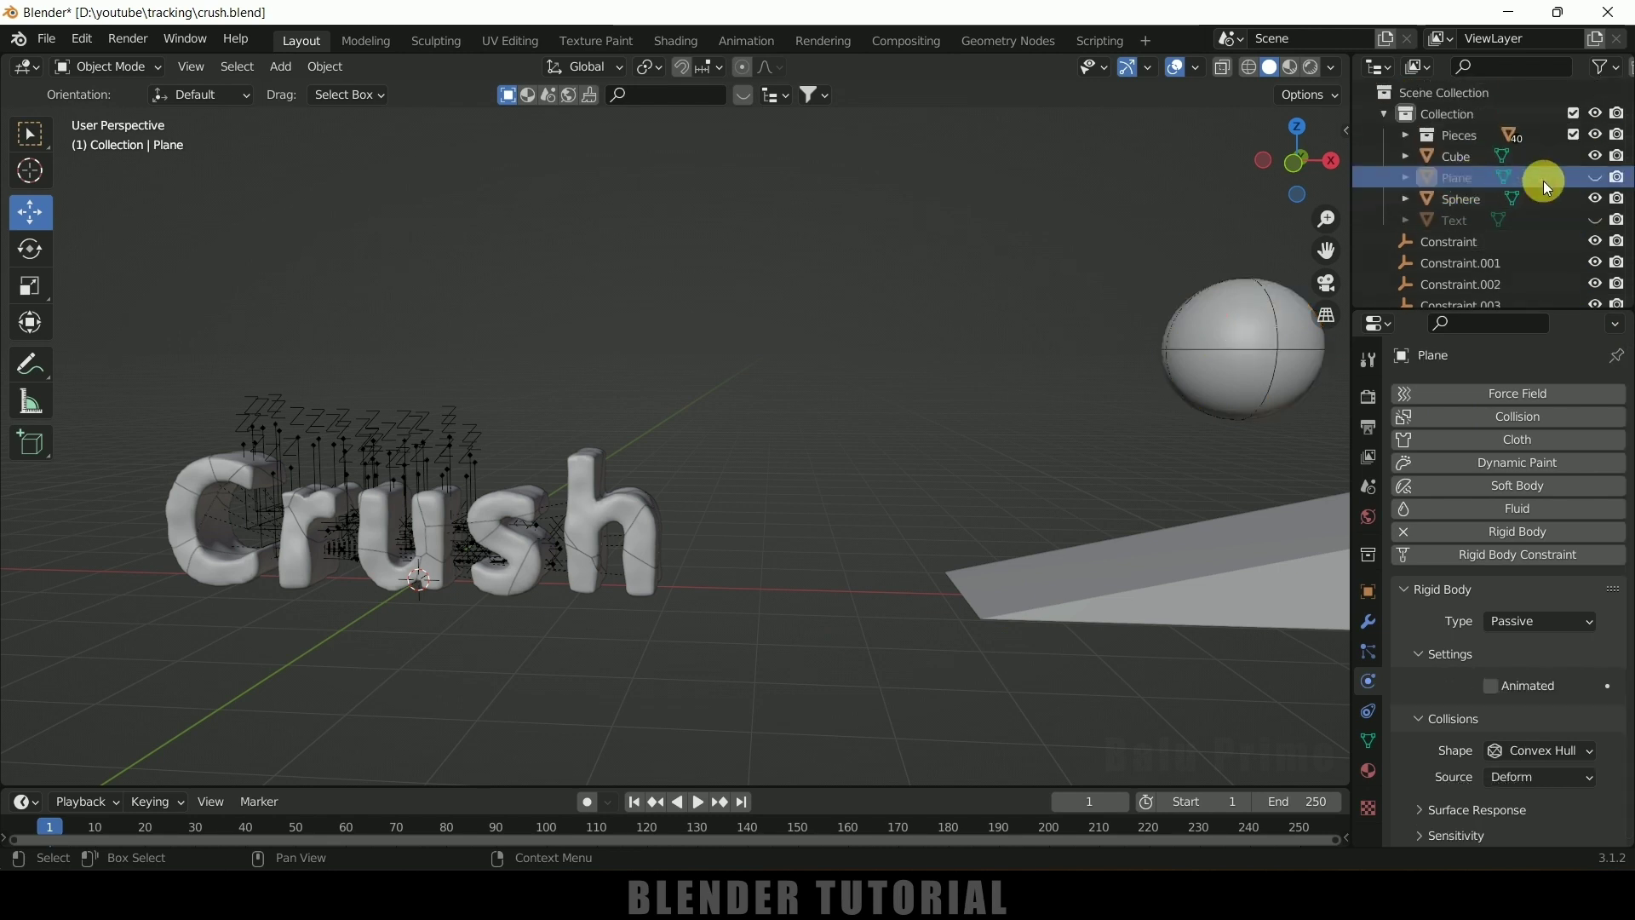
click(1596, 177)
scroll(1434, 756, down, 1)
click(1418, 781)
scroll(1417, 780, down, 2)
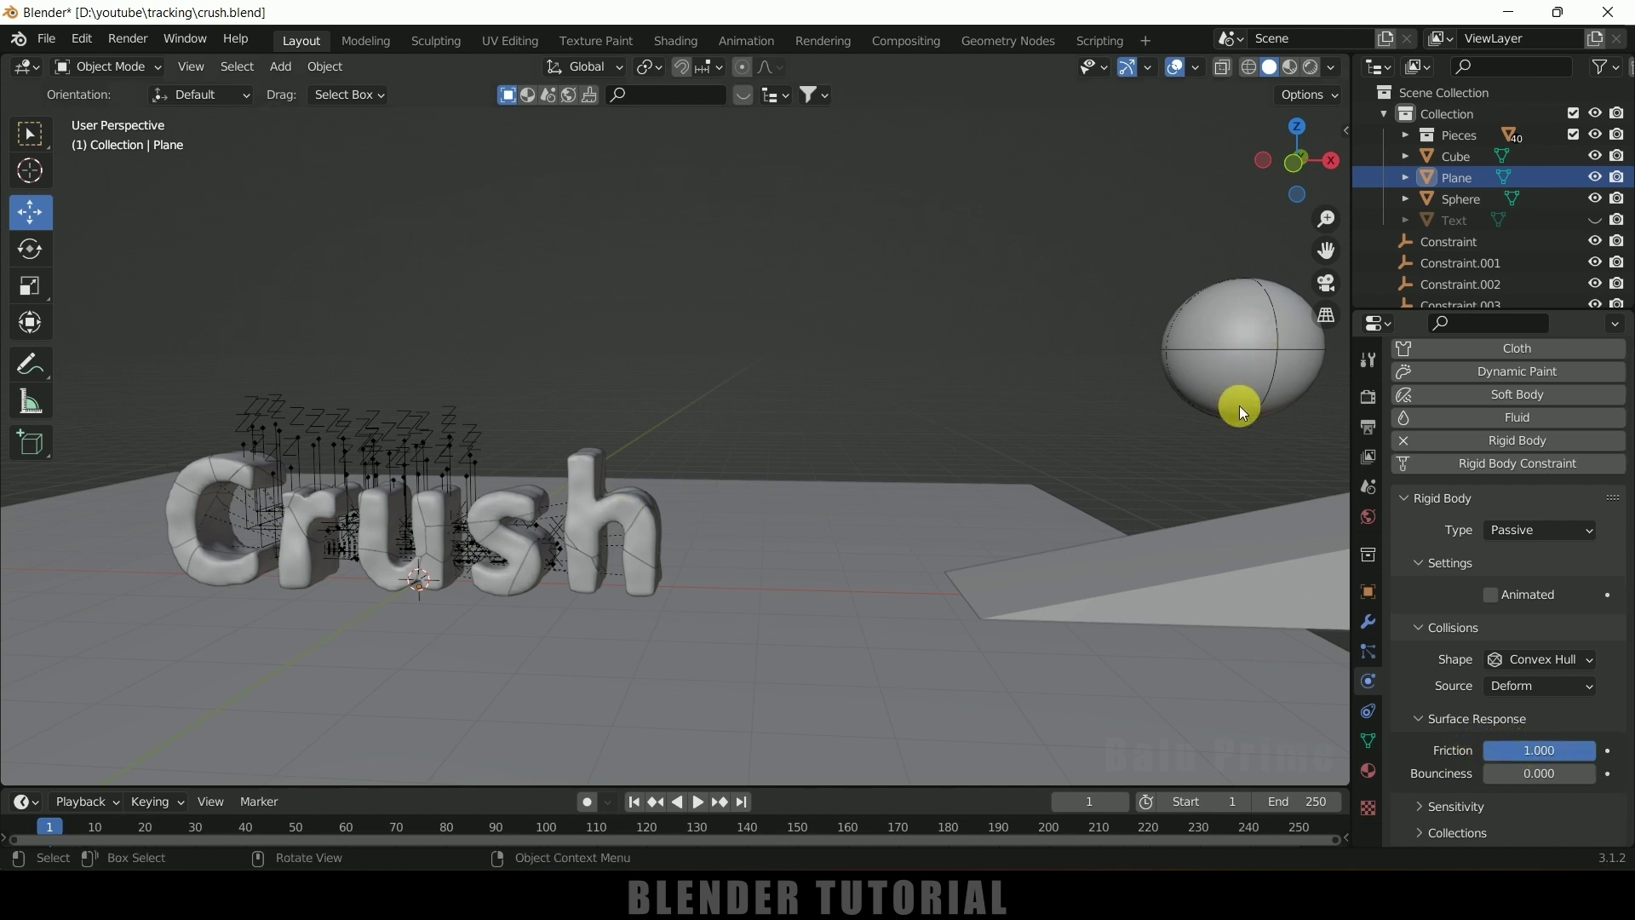
Set the sphere's rigid body mass to 1000 kg and play the simulation to examine its impact on the letters
click(1257, 348)
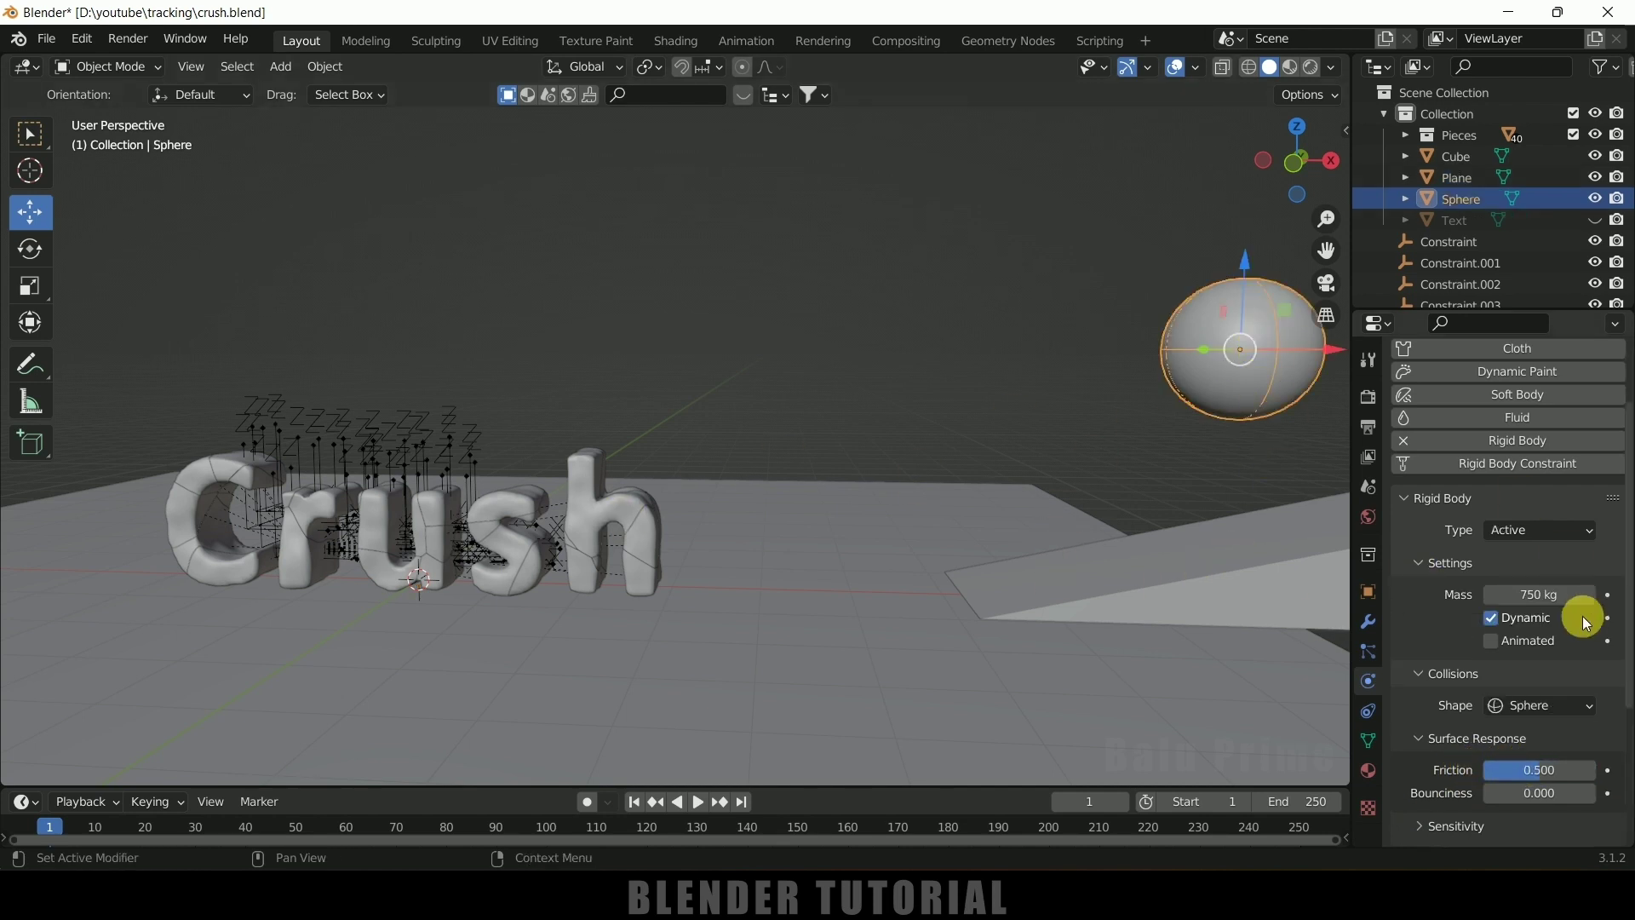
click(702, 801)
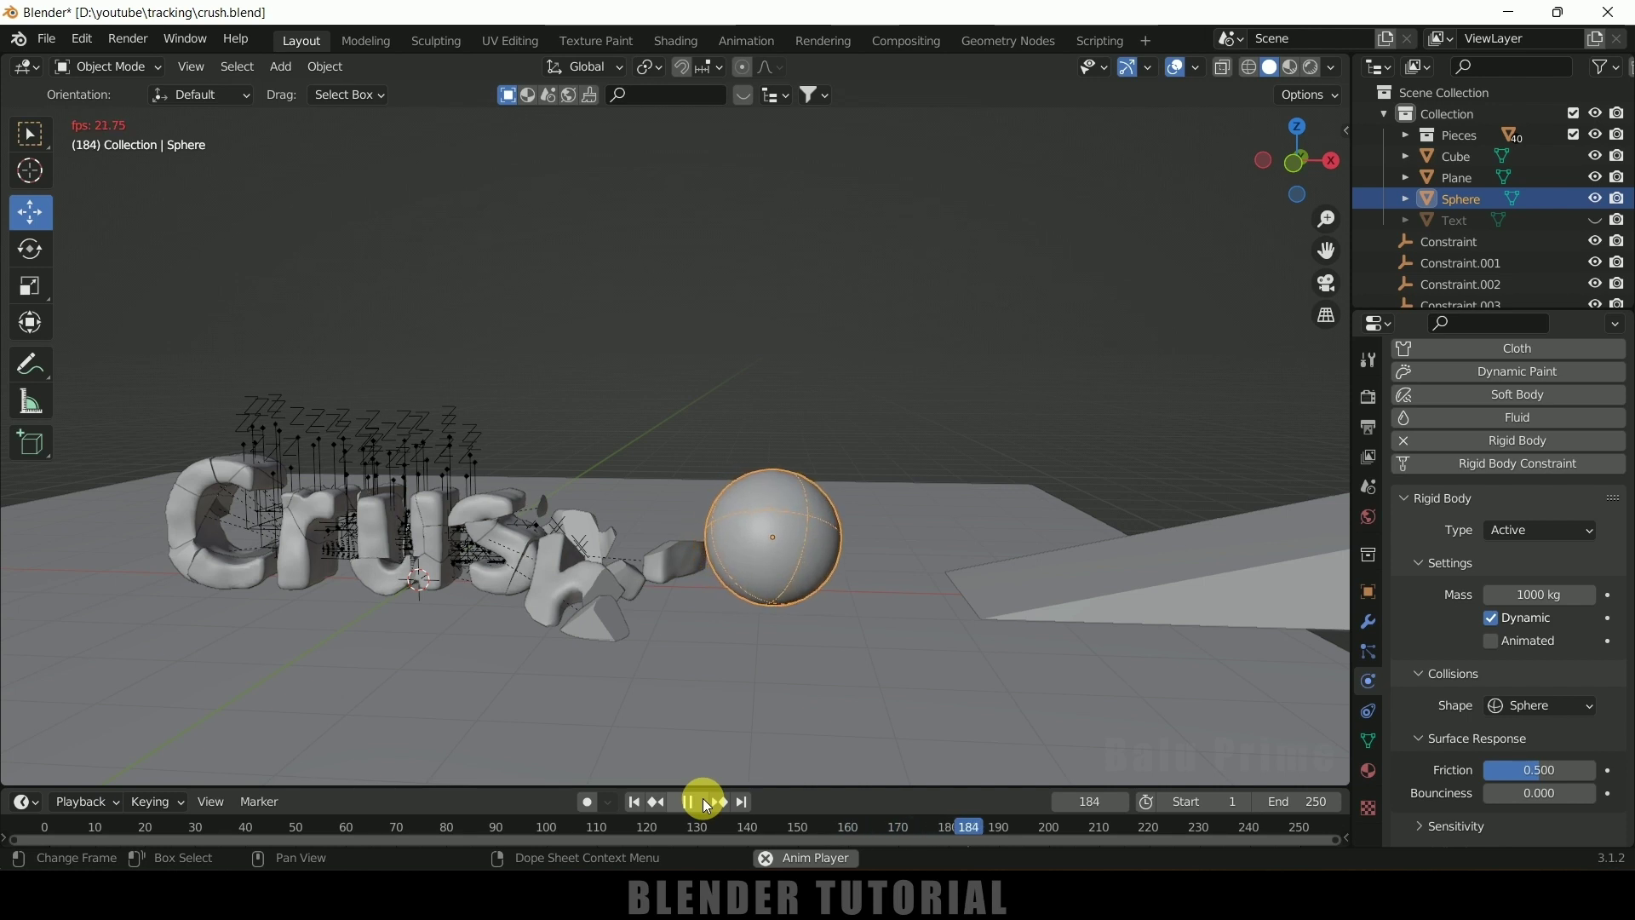
click(702, 800)
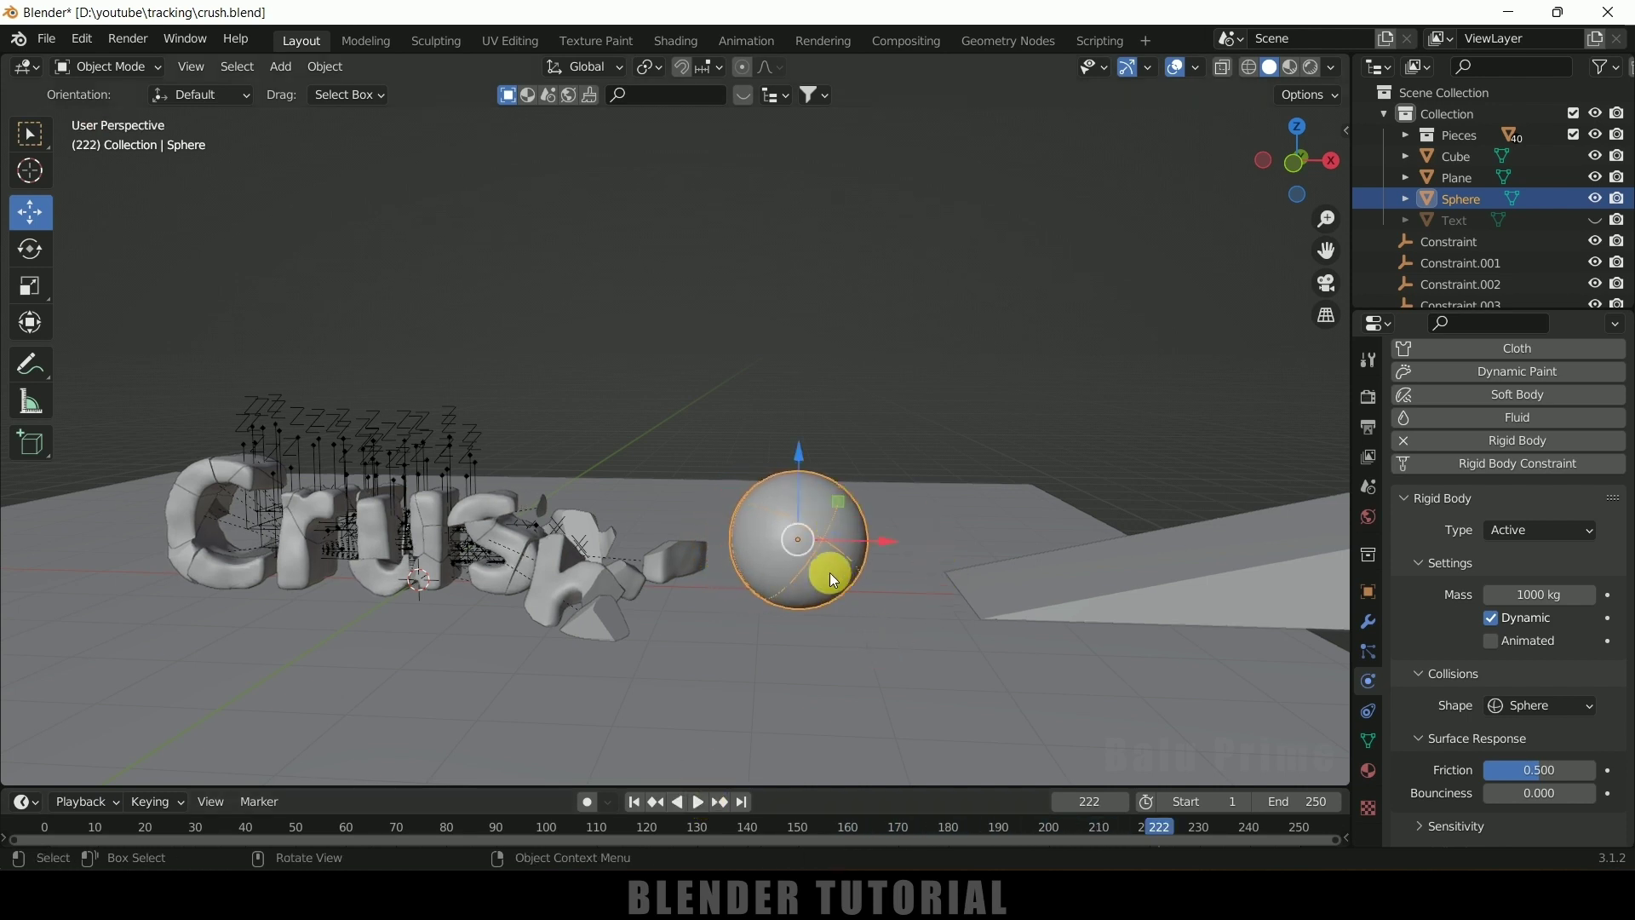
Select a constraint above the letter u to view its breaking settings, and resume playing the simulation
click(422, 443)
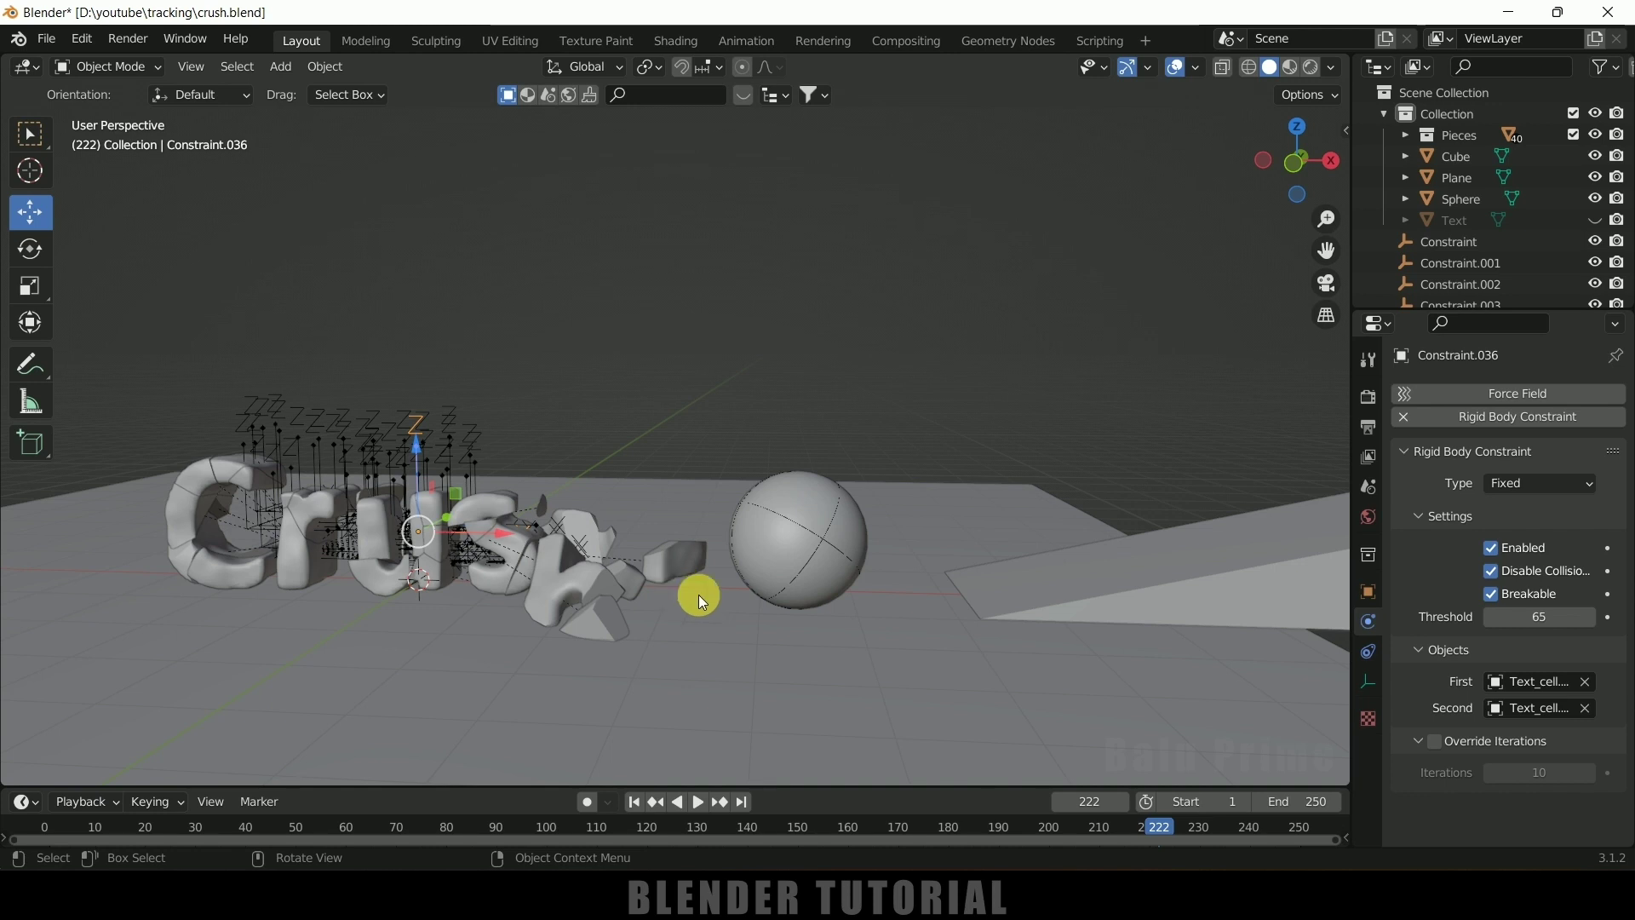
click(699, 802)
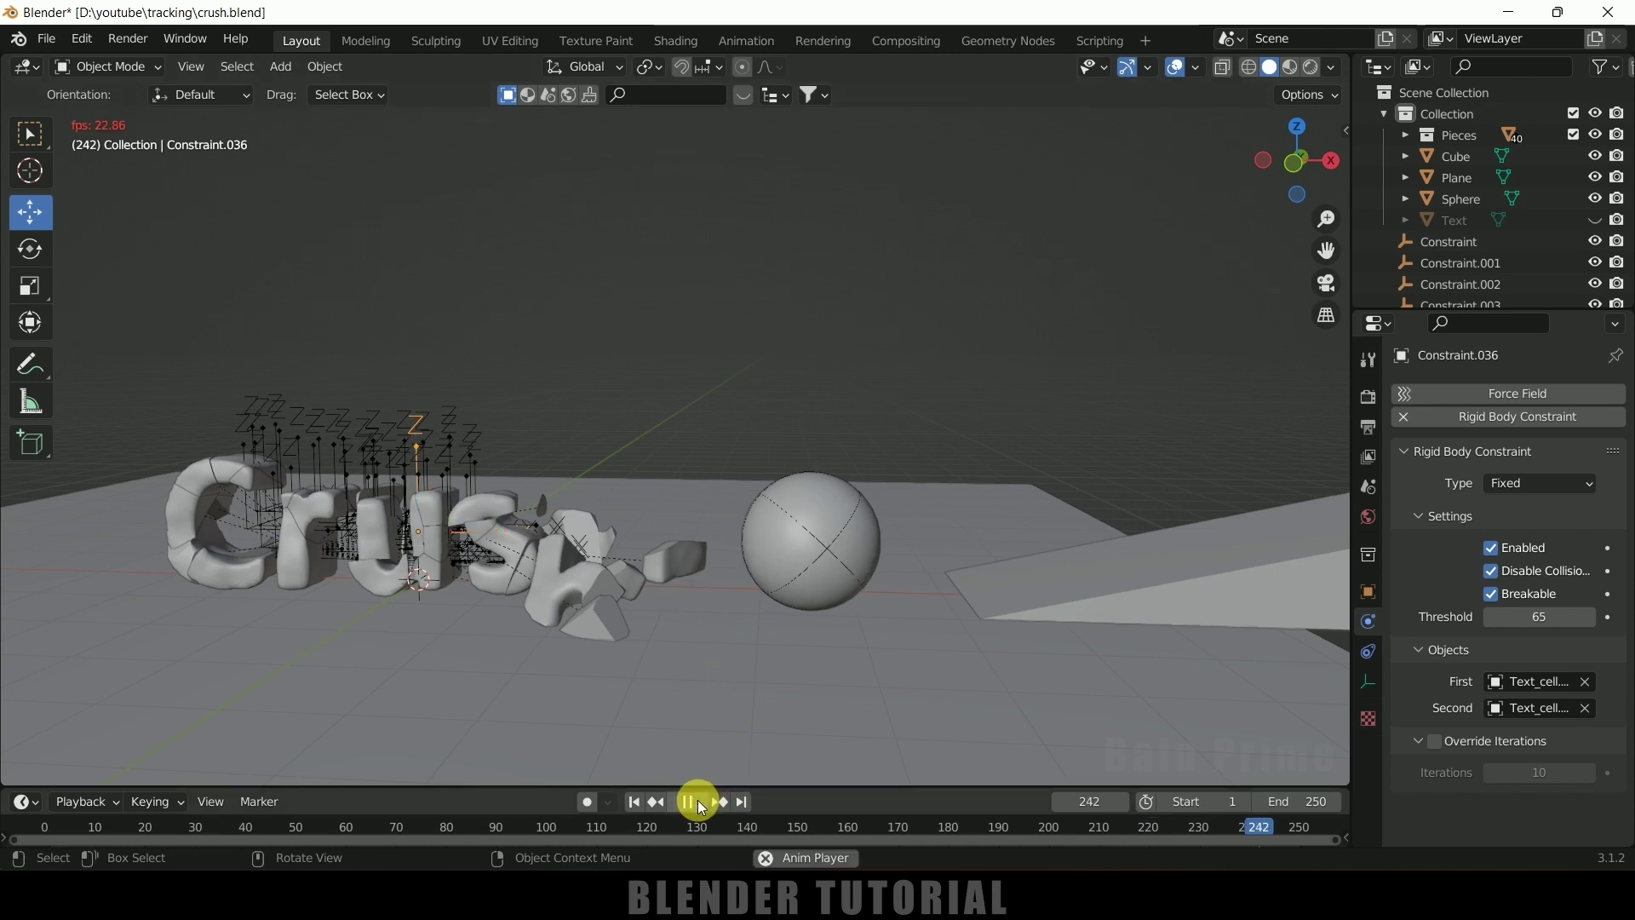